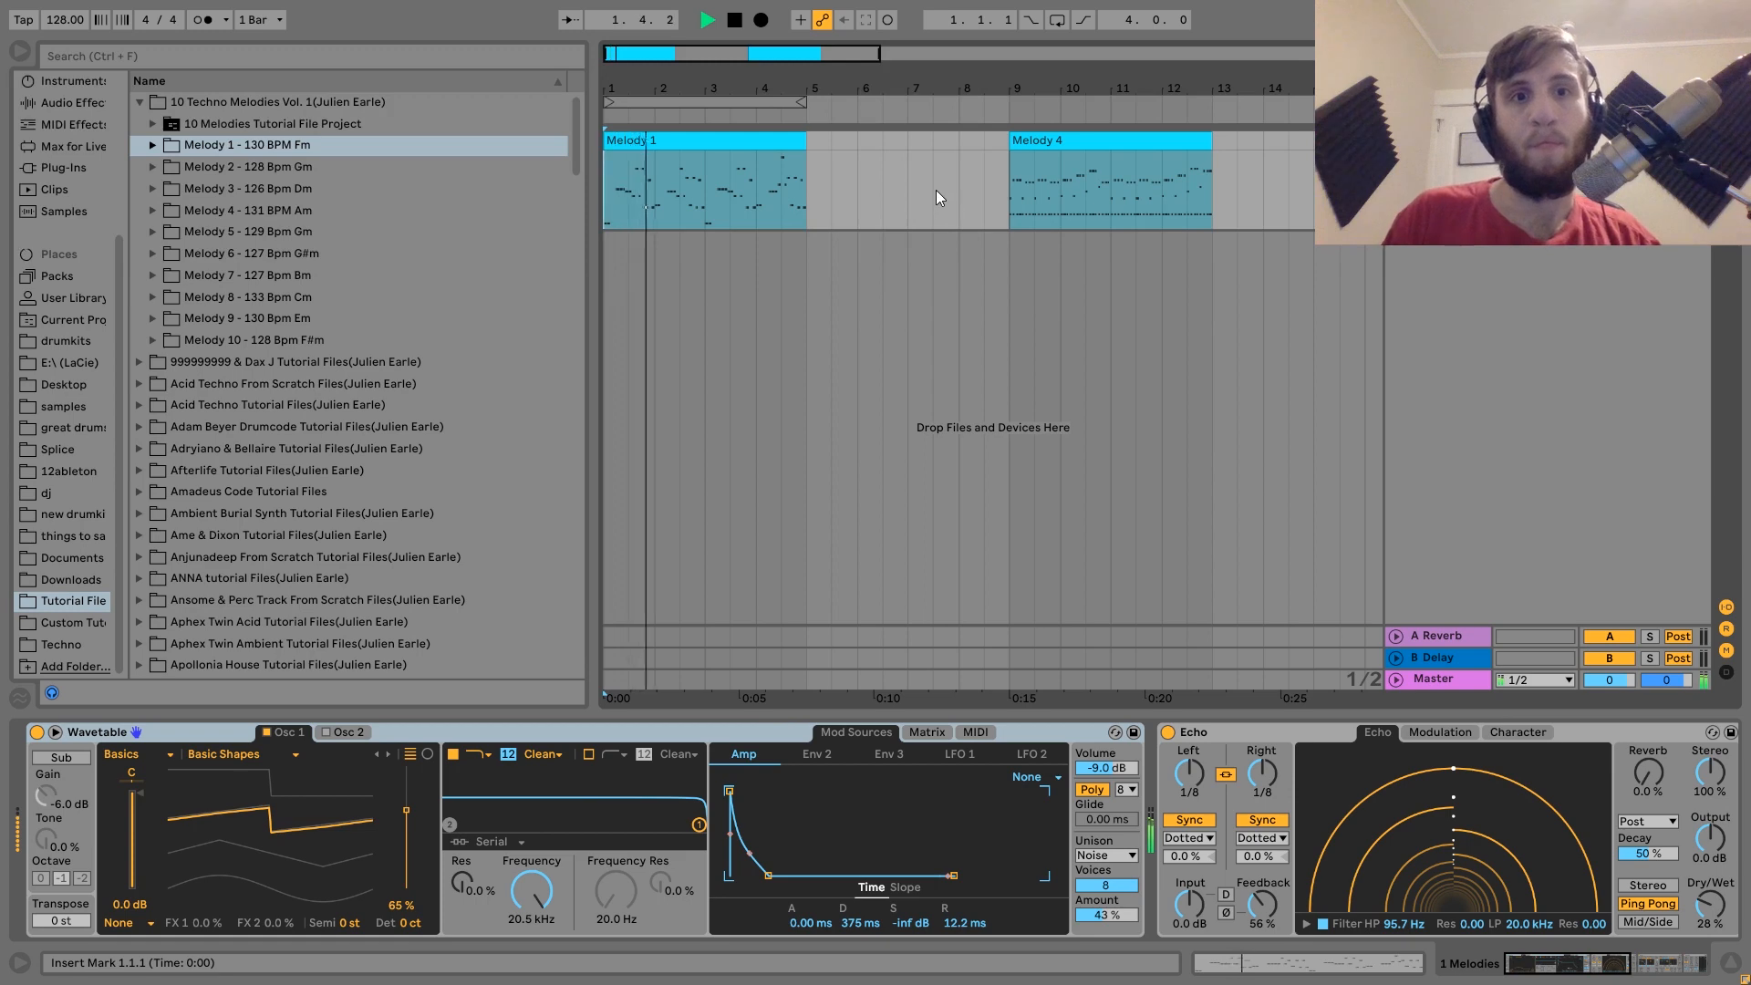
Step: Play back the Melody 4 clip in the arrangement and stop playback
{"action": "left_click", "coordinate": [1033, 148]}
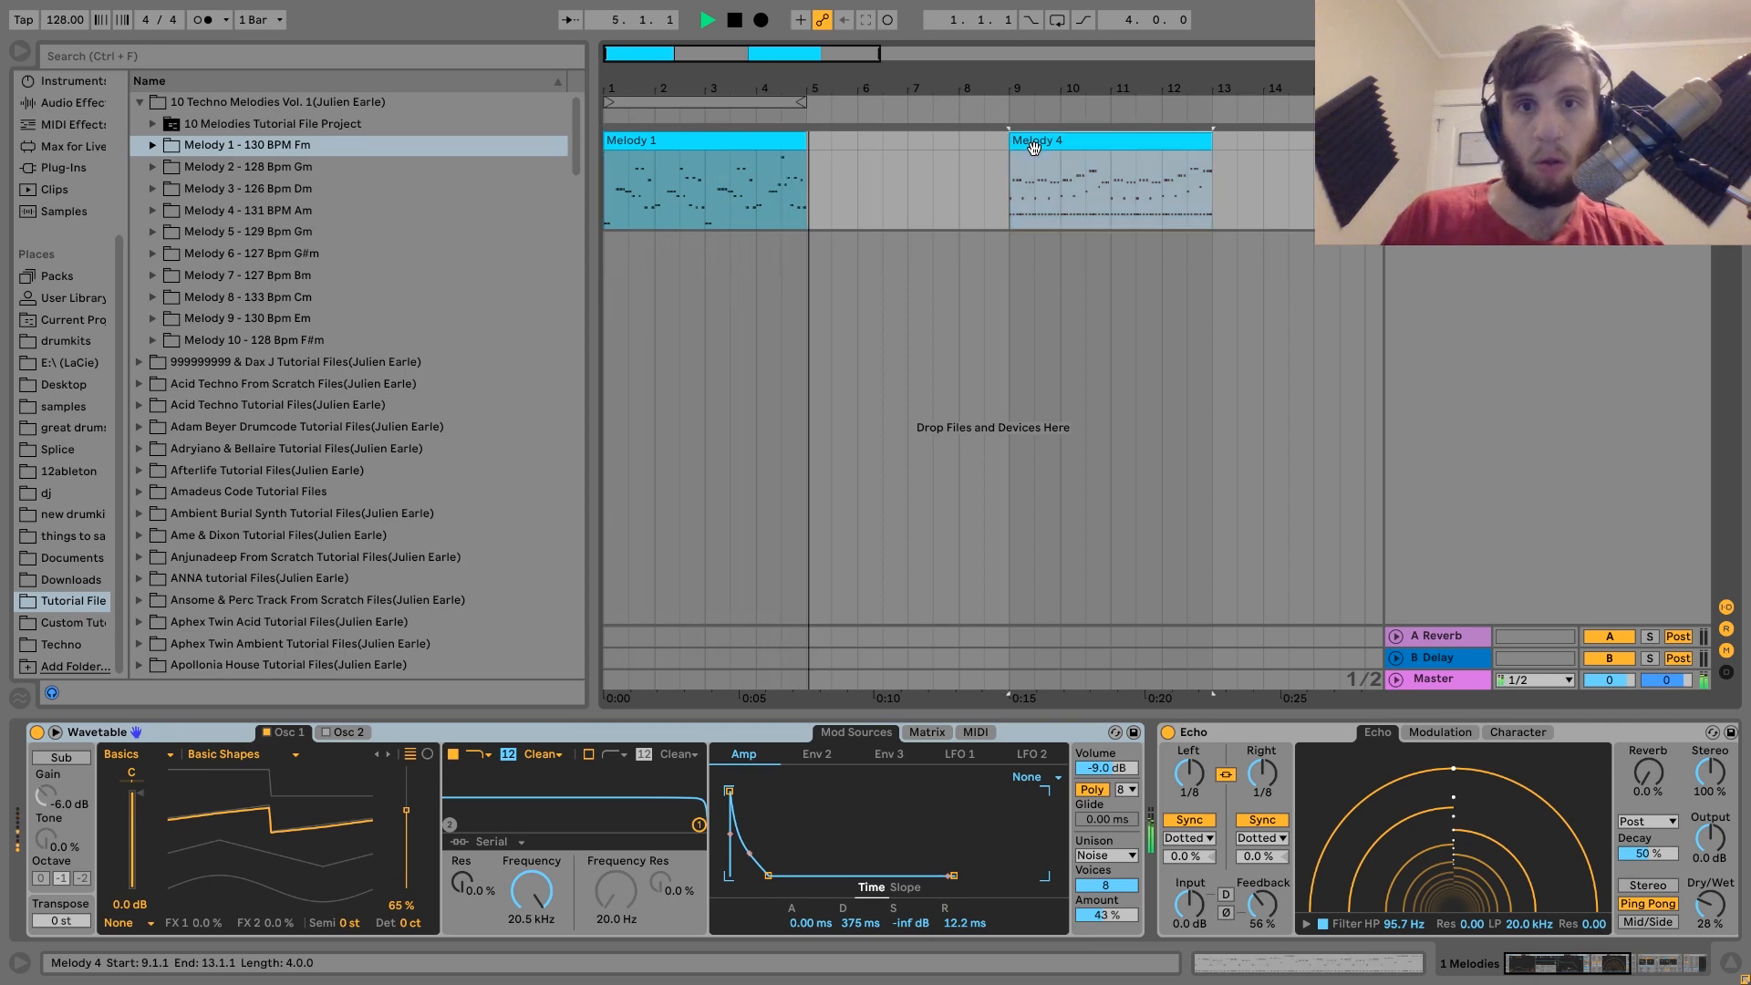
{"action": "key", "text": "space"}
{"action": "key", "text": "space"}
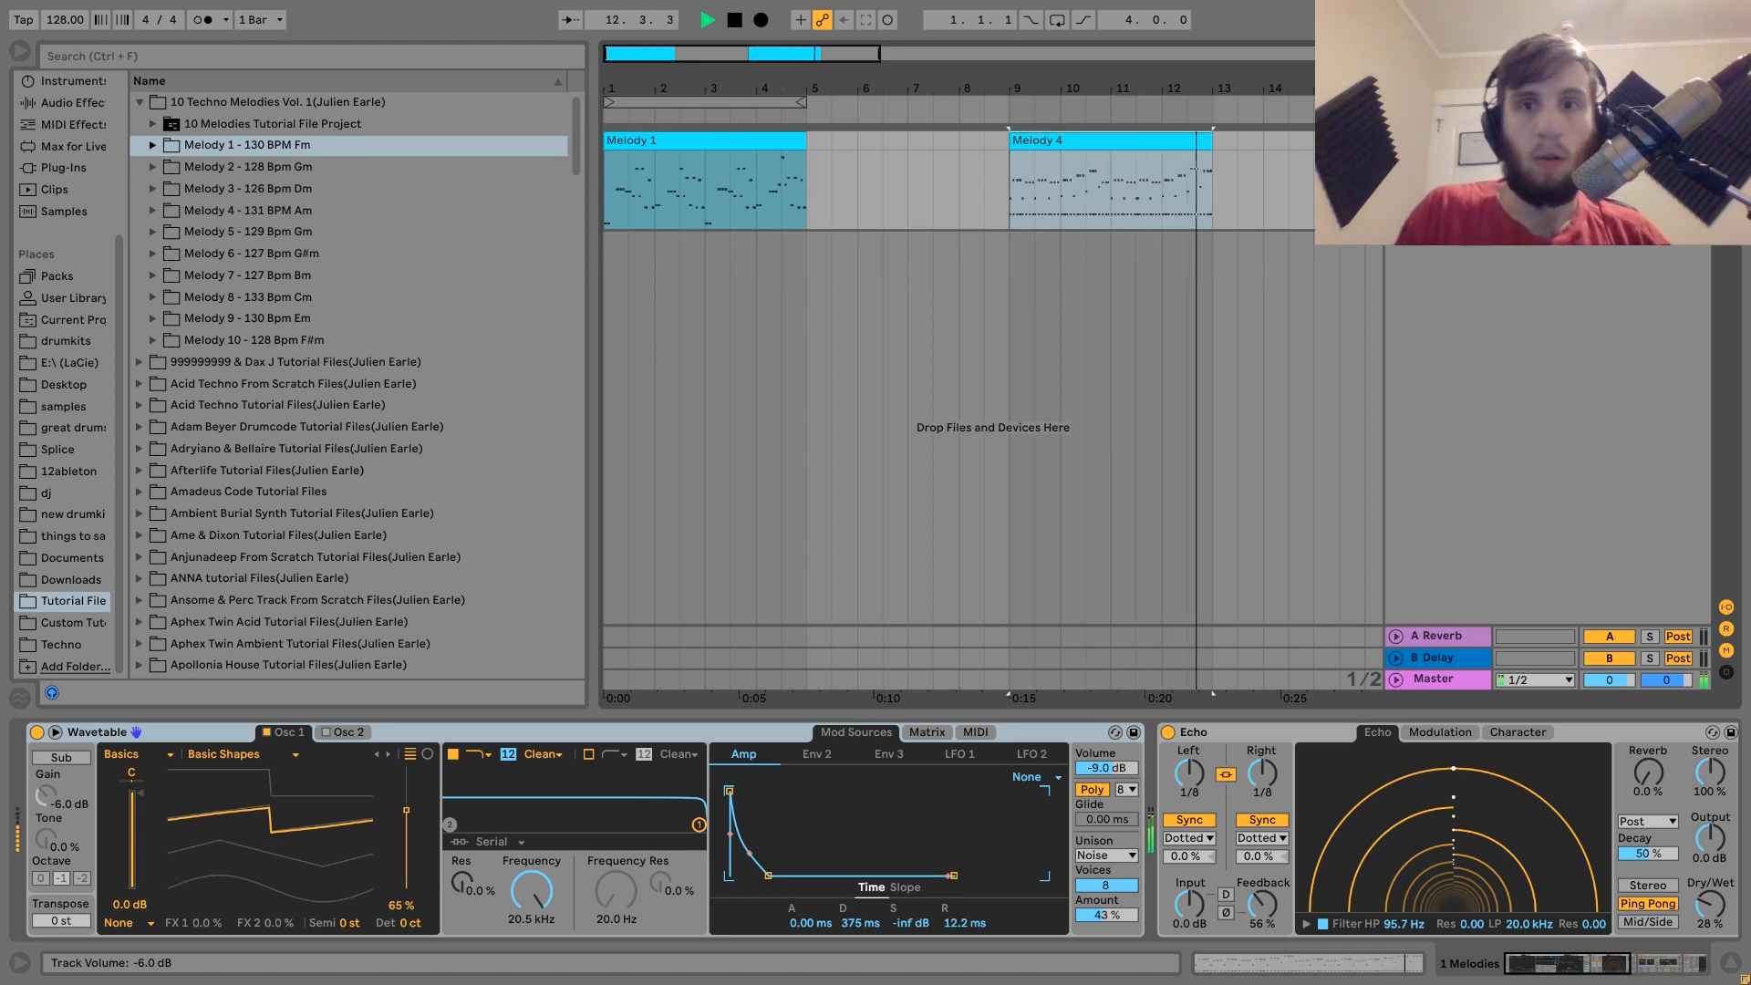
{"action": "key", "text": "space"}
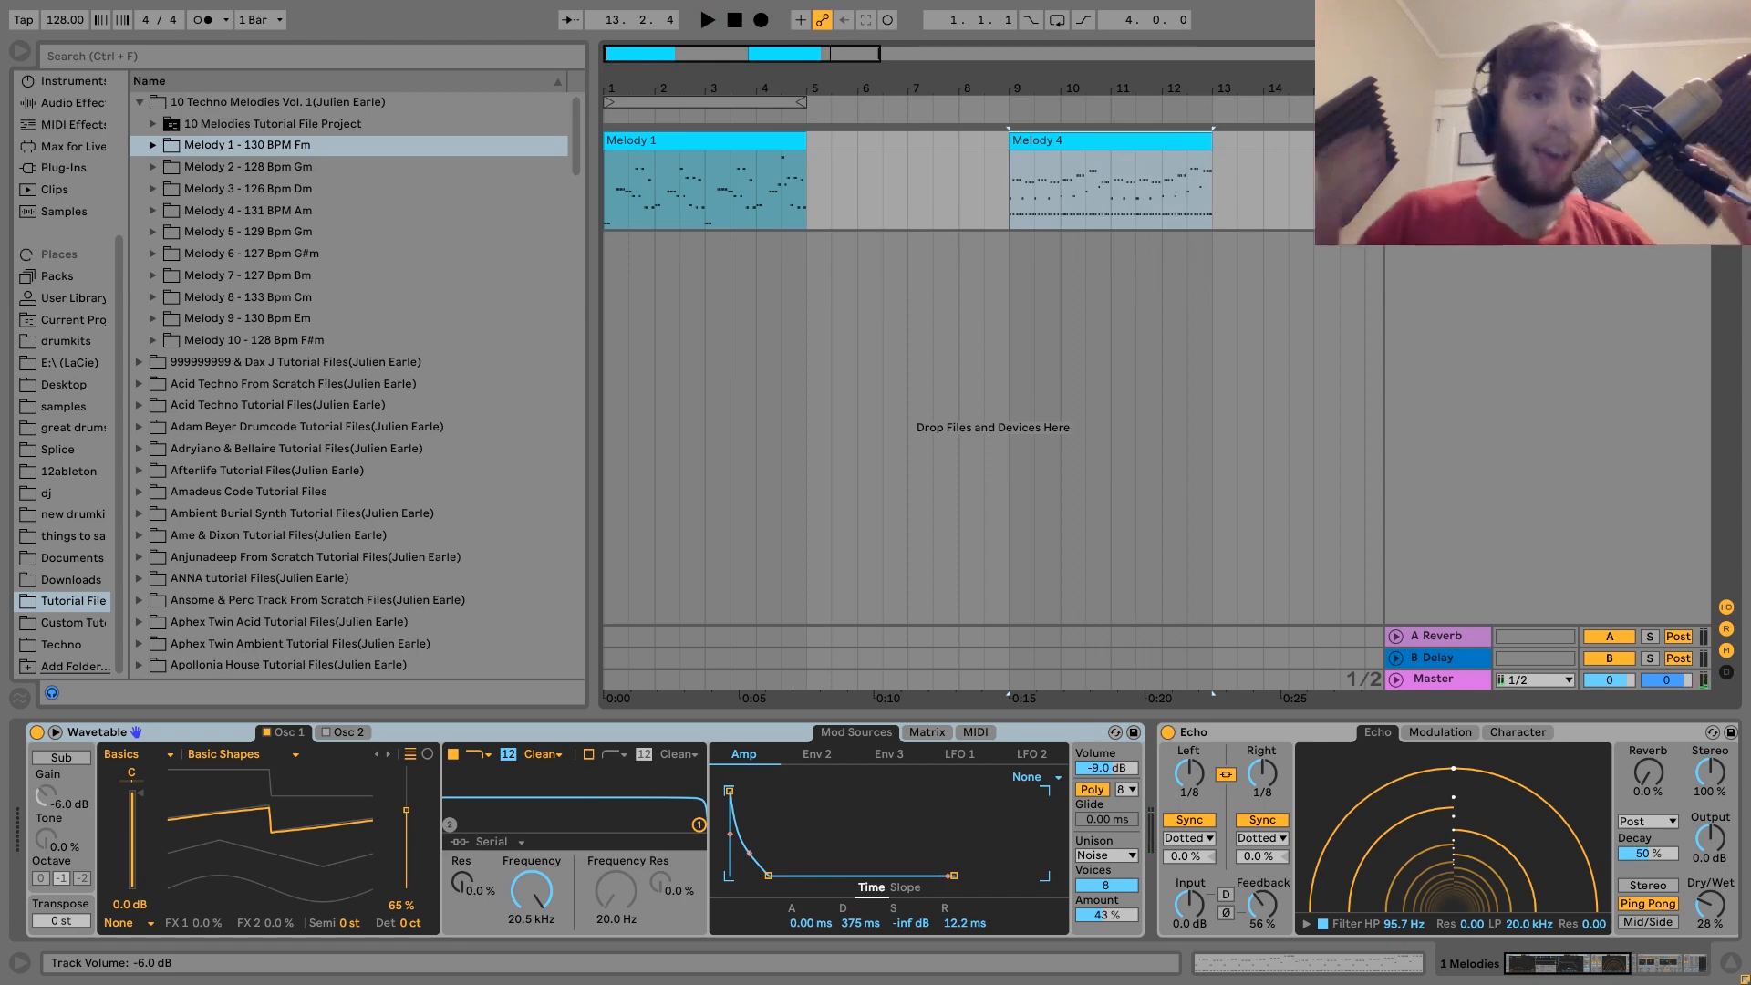
Step: Expand the Melody 1 - 130 BPM Fm folder in the 10 Techno Melodies Vol. 1 pack and preview Melody 1 Loop.wav
{"action": "left_click", "coordinate": [276, 100]}
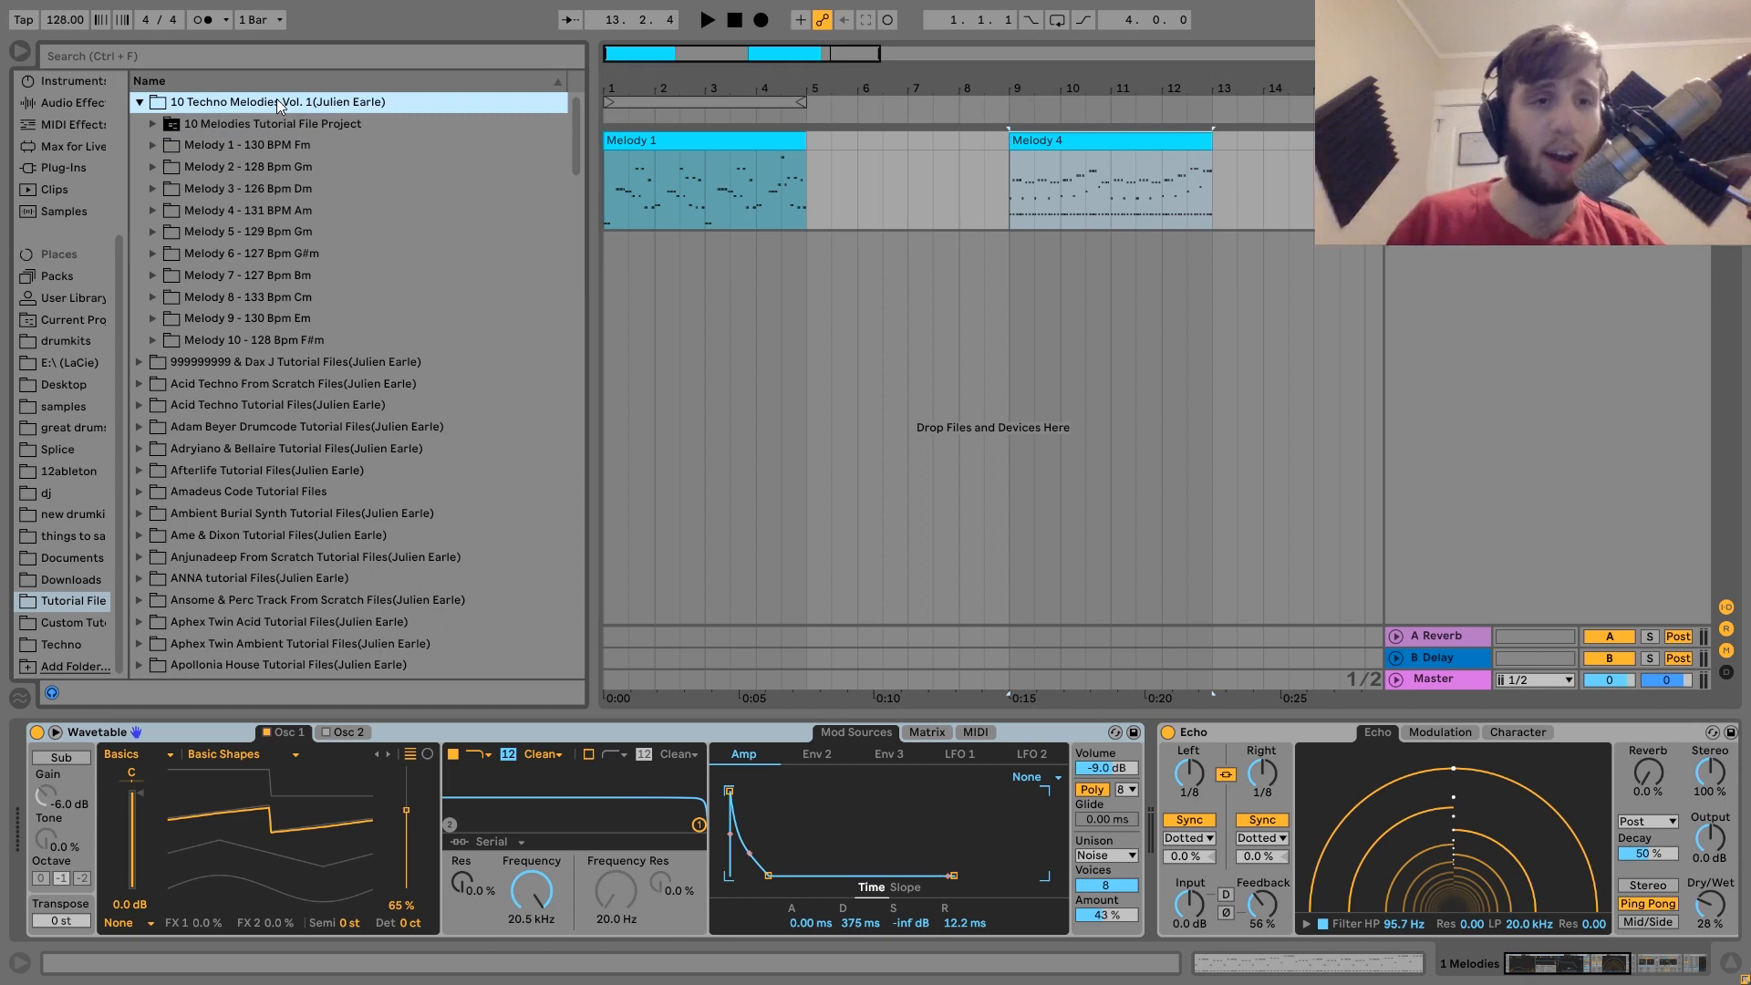
{"action": "key", "text": "Down"}
{"action": "key", "text": "Down"}
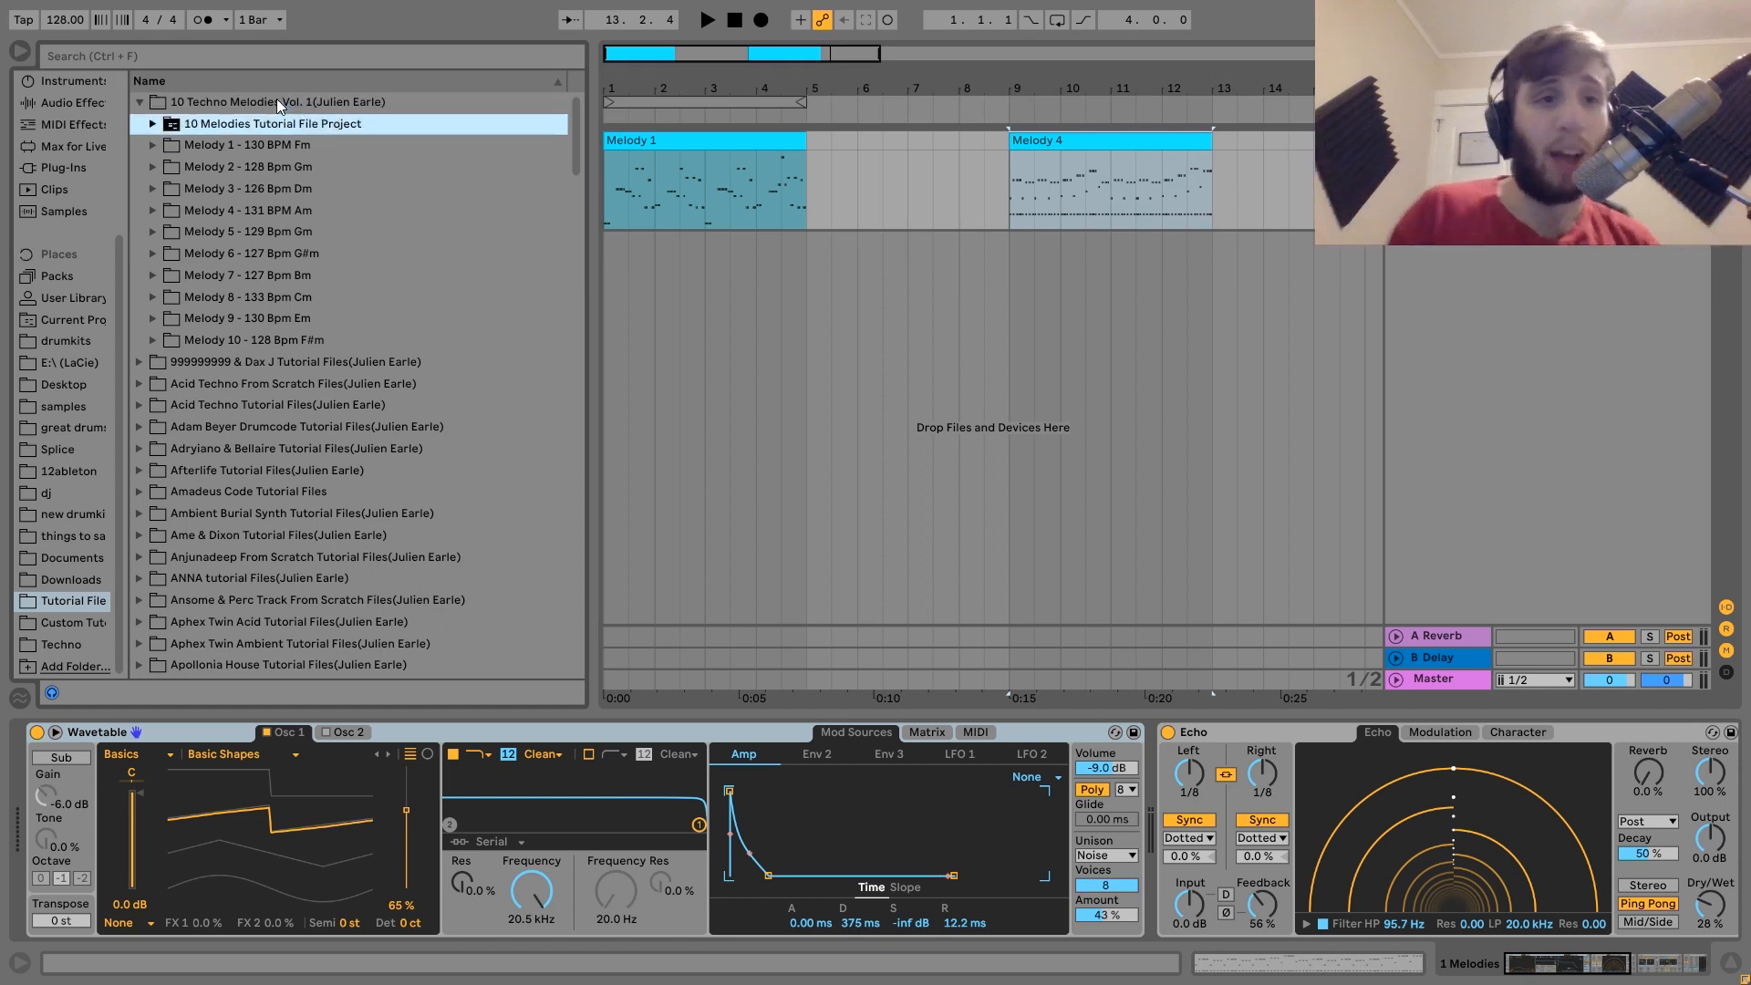
{"action": "key", "text": "Right"}
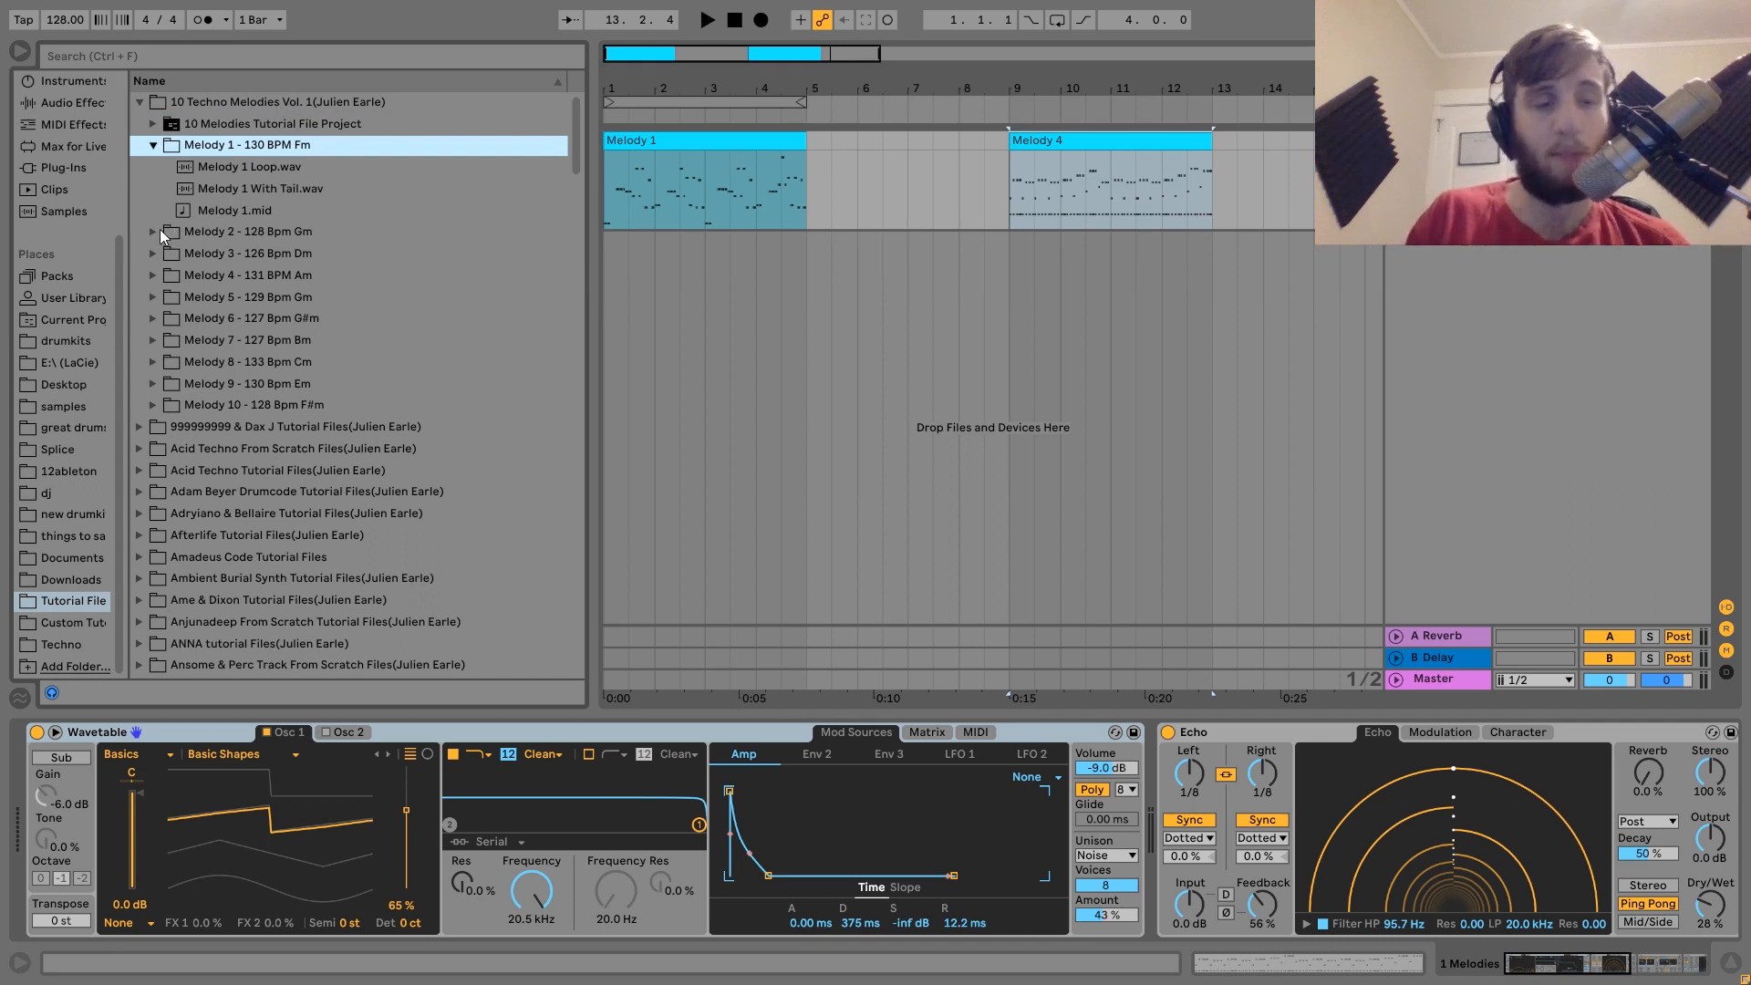
{"action": "key", "text": "Down"}
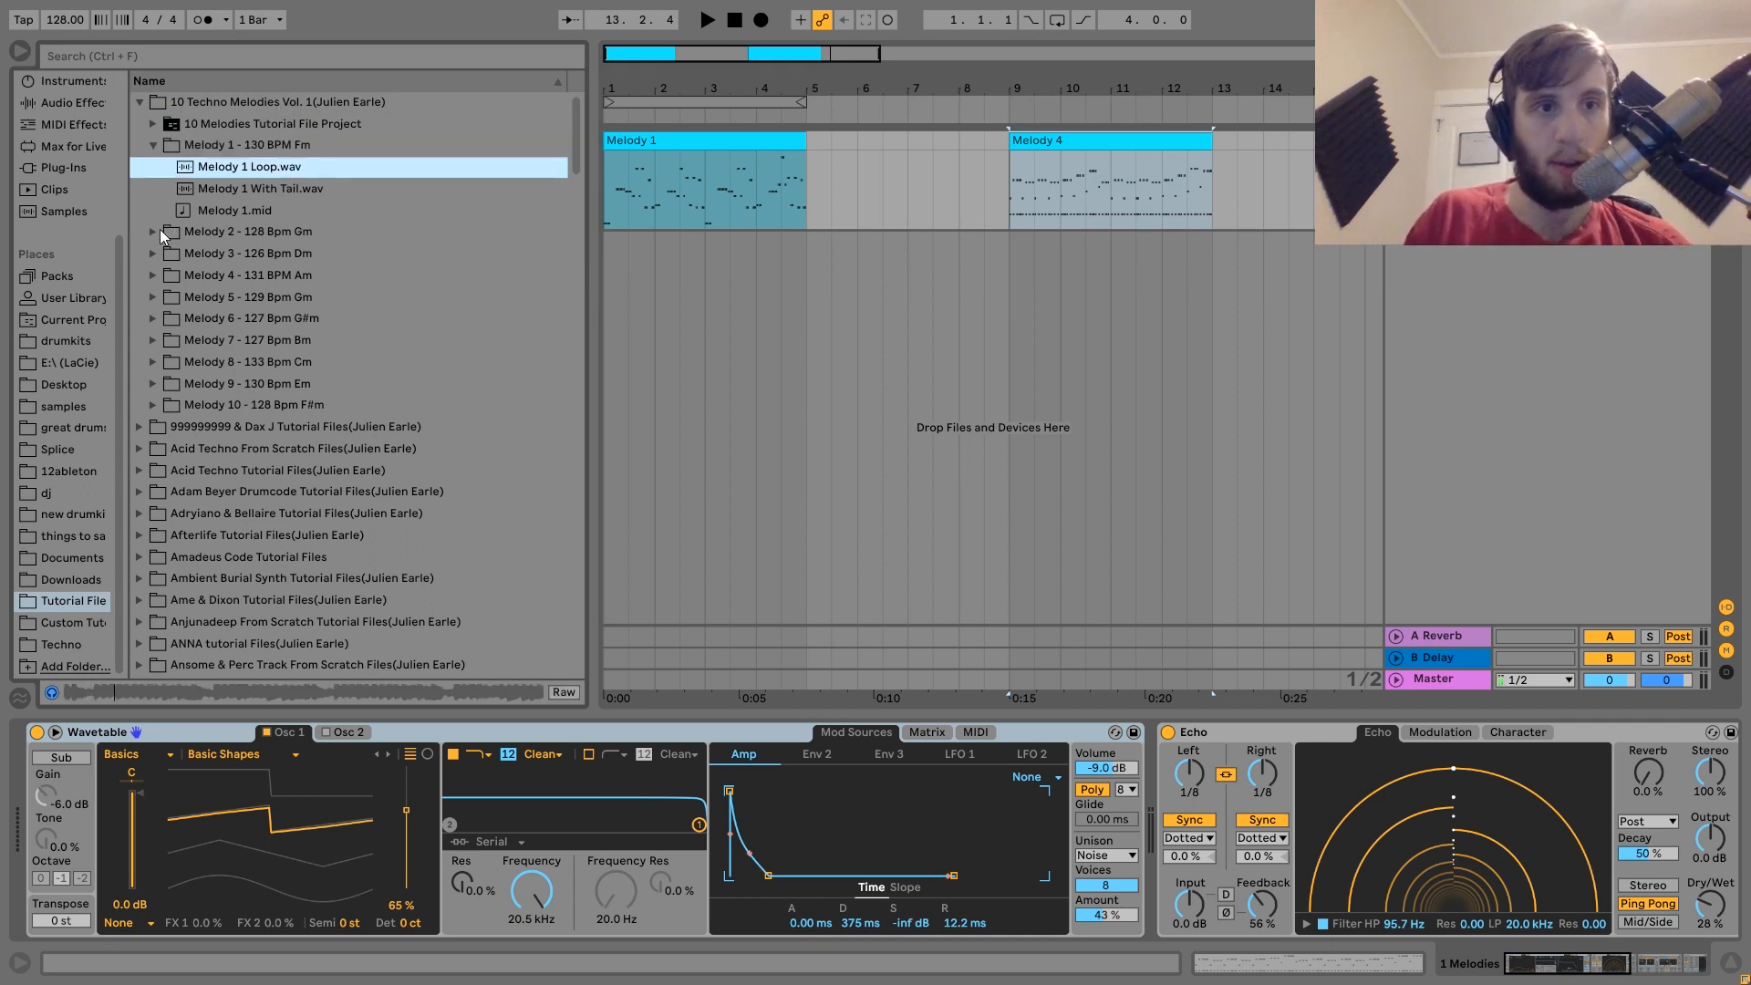
Step: Preview Melody 2 With Tail.wav and Melody 3 Loop.wav from their melody folders
{"action": "left_click", "coordinate": [152, 233]}
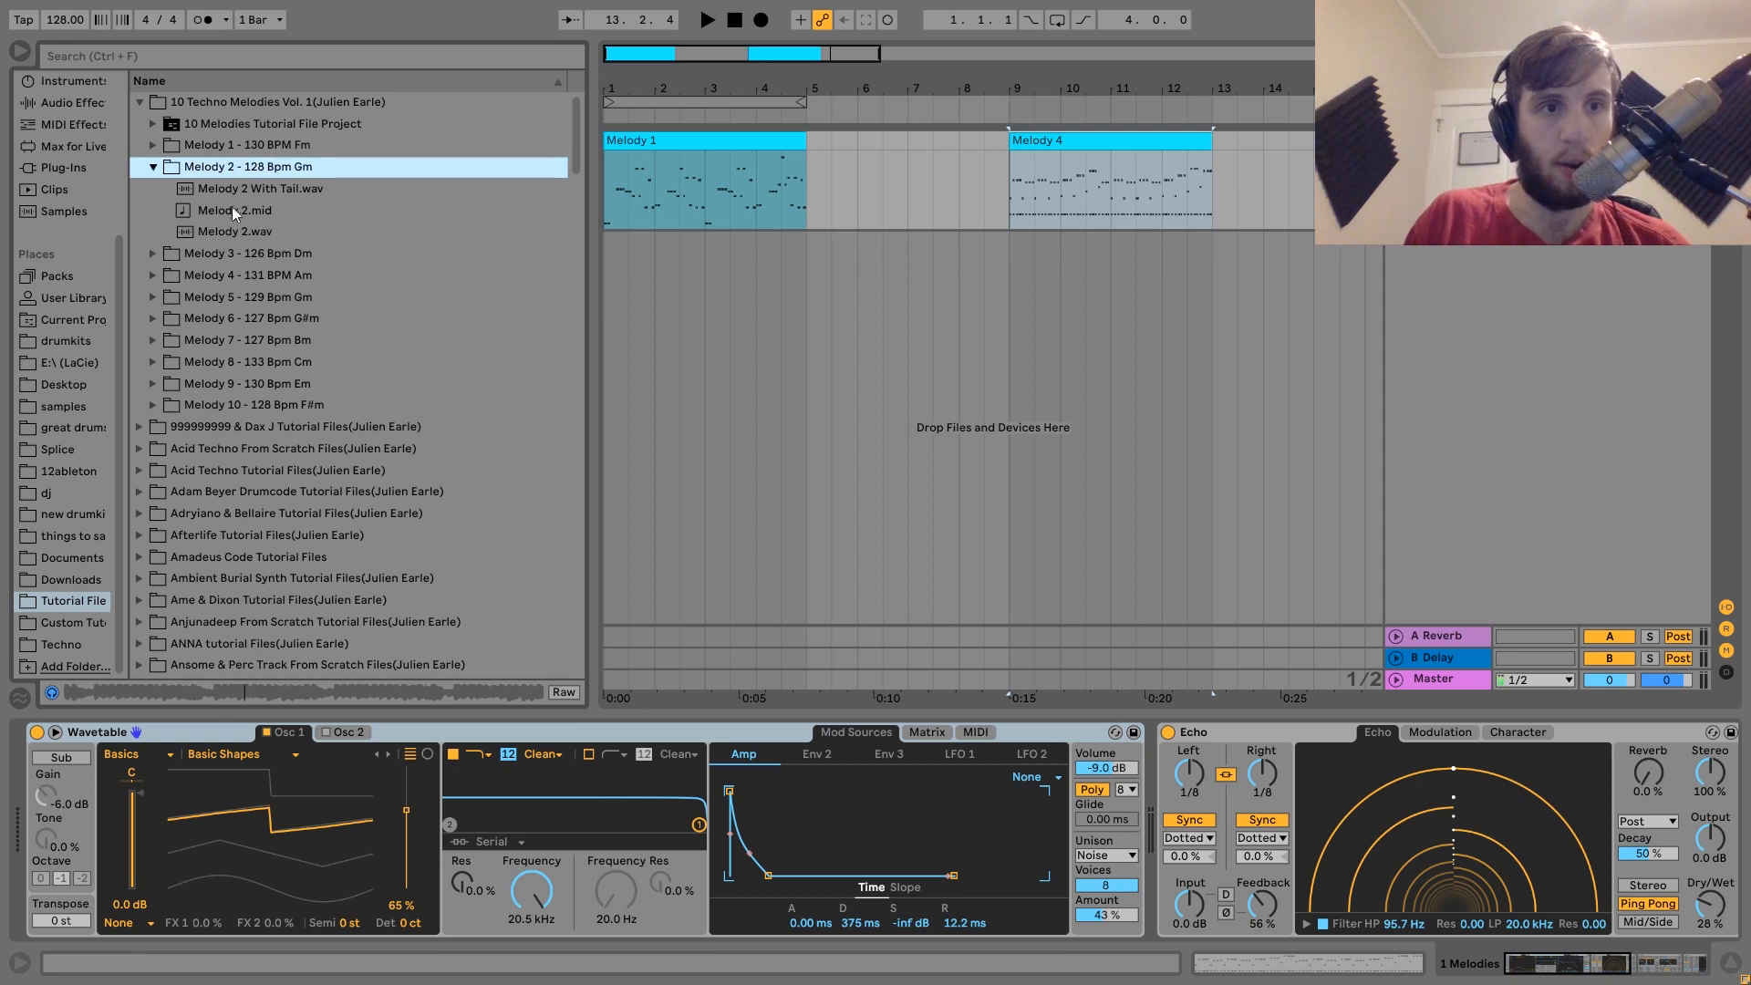
{"action": "left_click", "coordinate": [253, 191]}
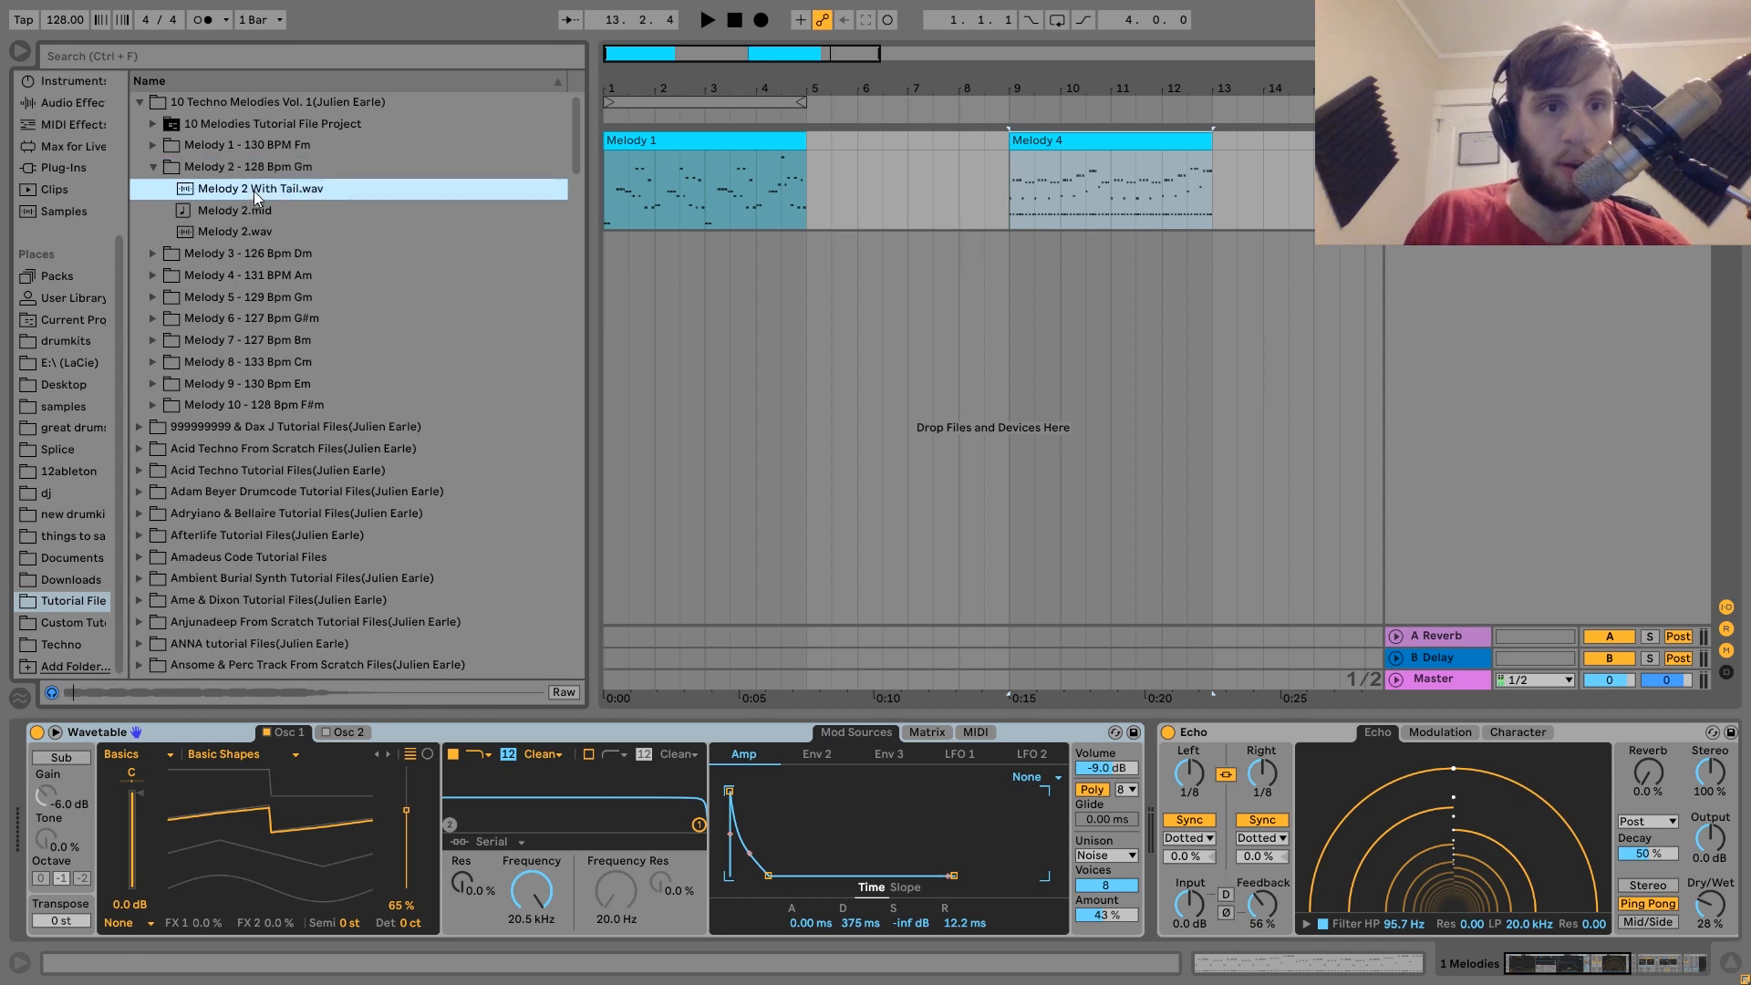
{"action": "left_click", "coordinate": [151, 254]}
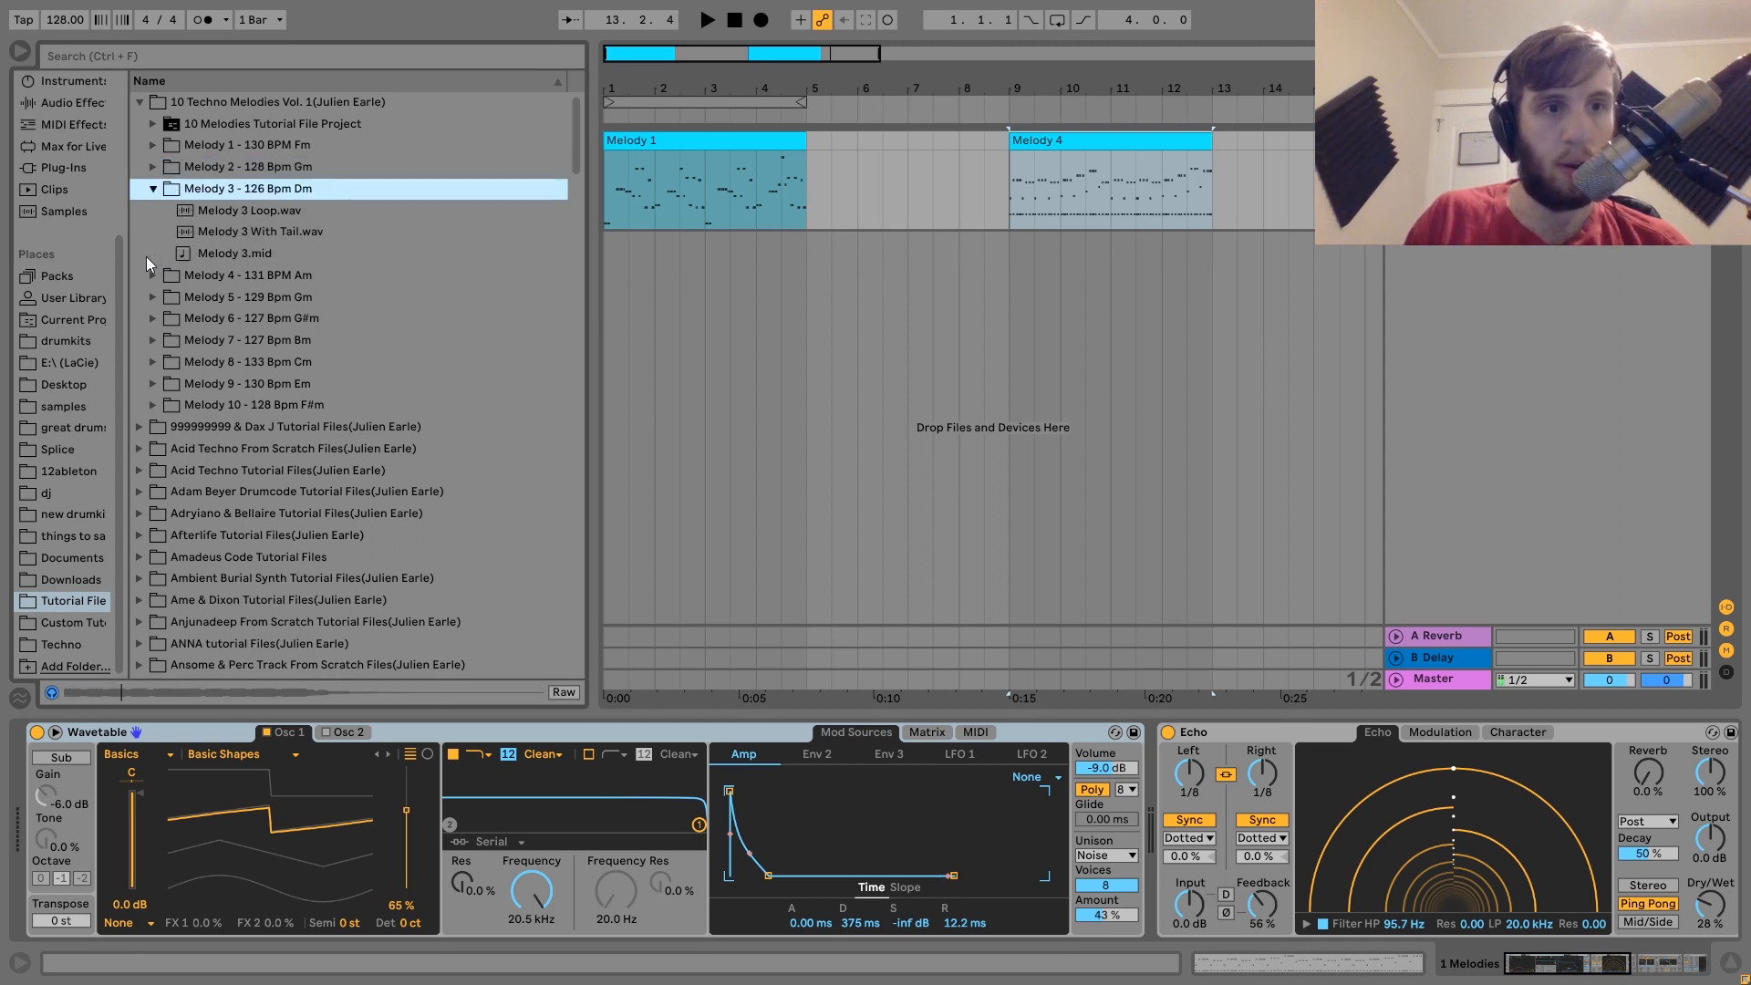
{"action": "left_click", "coordinate": [238, 211]}
Step: Preview Melody 10 Loop.wav and Melody 5 Loop.wav from their melody folders
{"action": "left_click", "coordinate": [159, 407]}
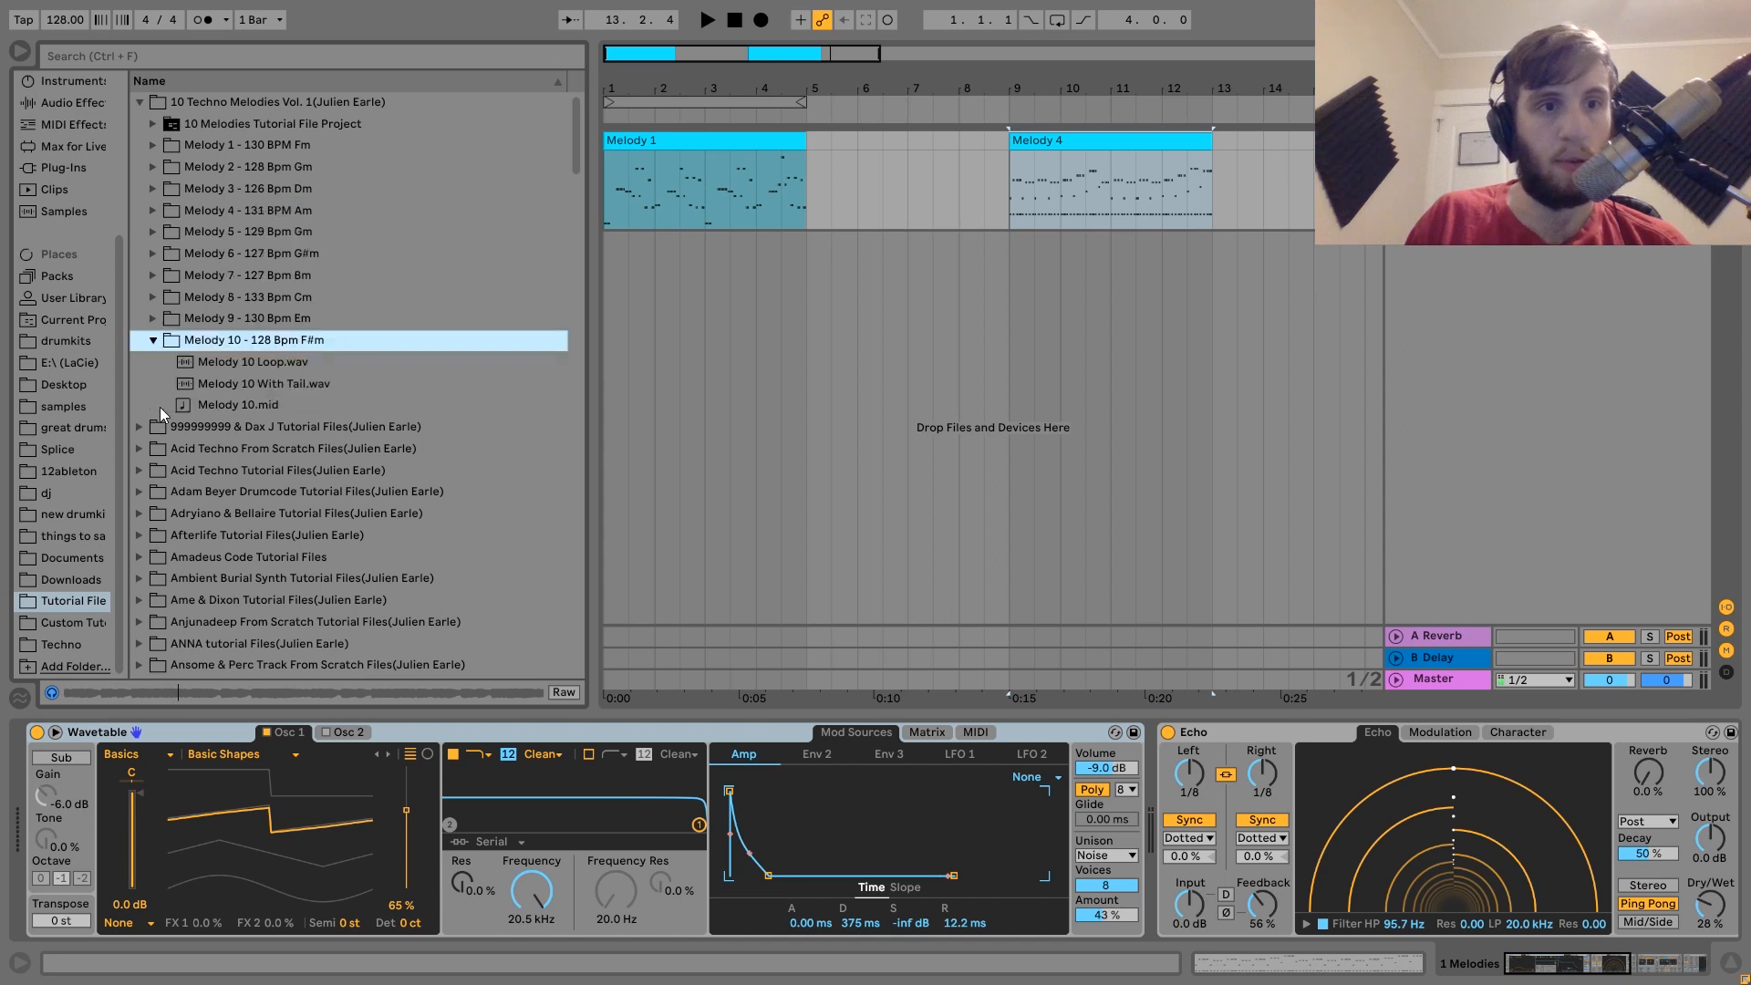
{"action": "left_click", "coordinate": [227, 363]}
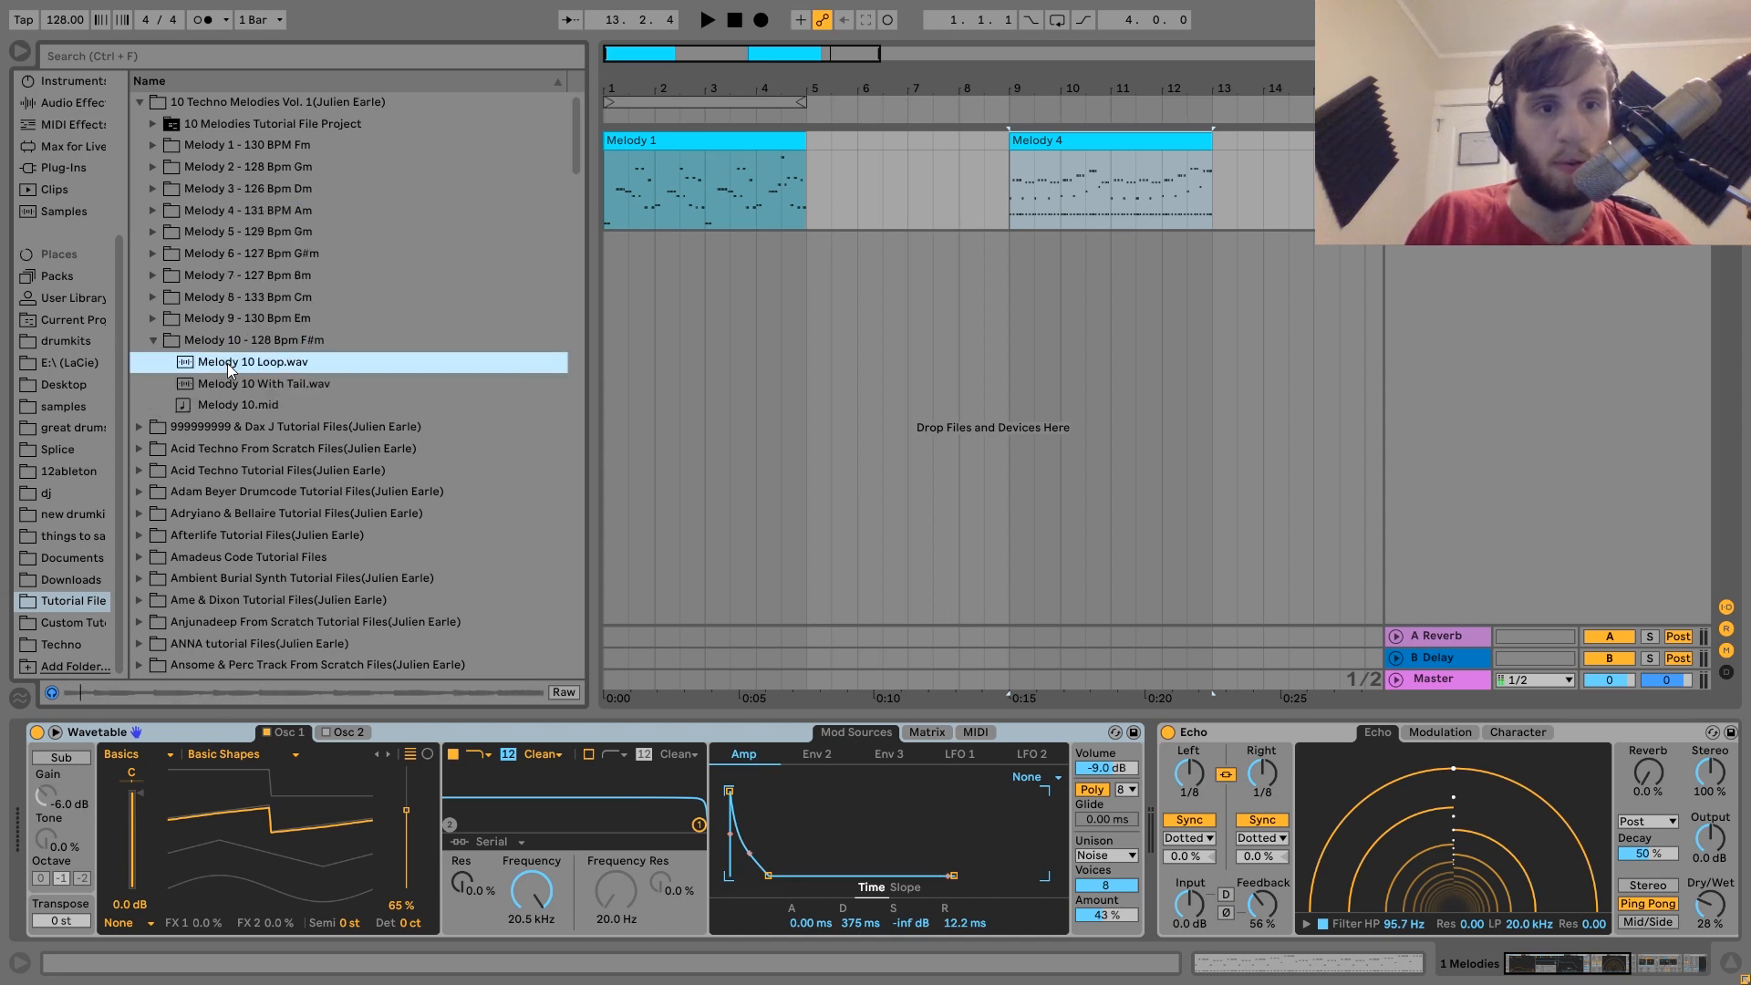
{"action": "left_click", "coordinate": [160, 228]}
{"action": "left_click", "coordinate": [216, 255]}
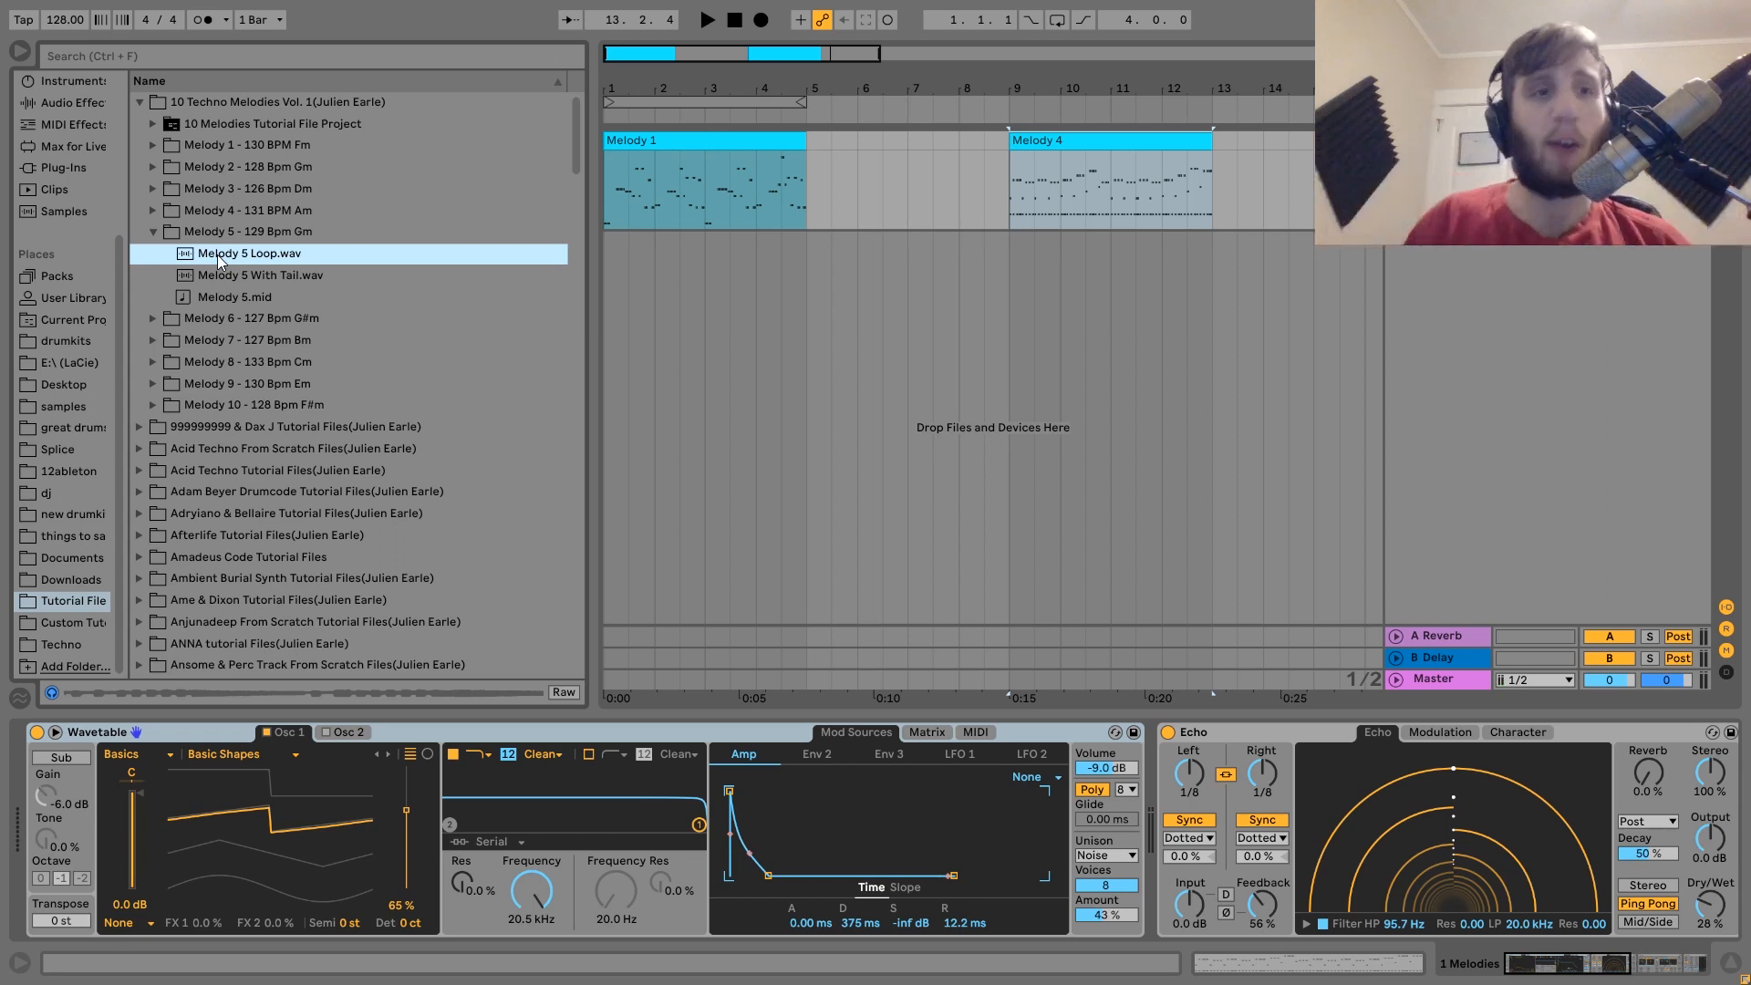
Step: Examine the files in the Melody 6 - 127 Bpm G#m folder, including Melody 6.mid, and collapse the folder
{"action": "key", "text": "Left"}
{"action": "key", "text": "Left"}
{"action": "key", "text": "Down"}
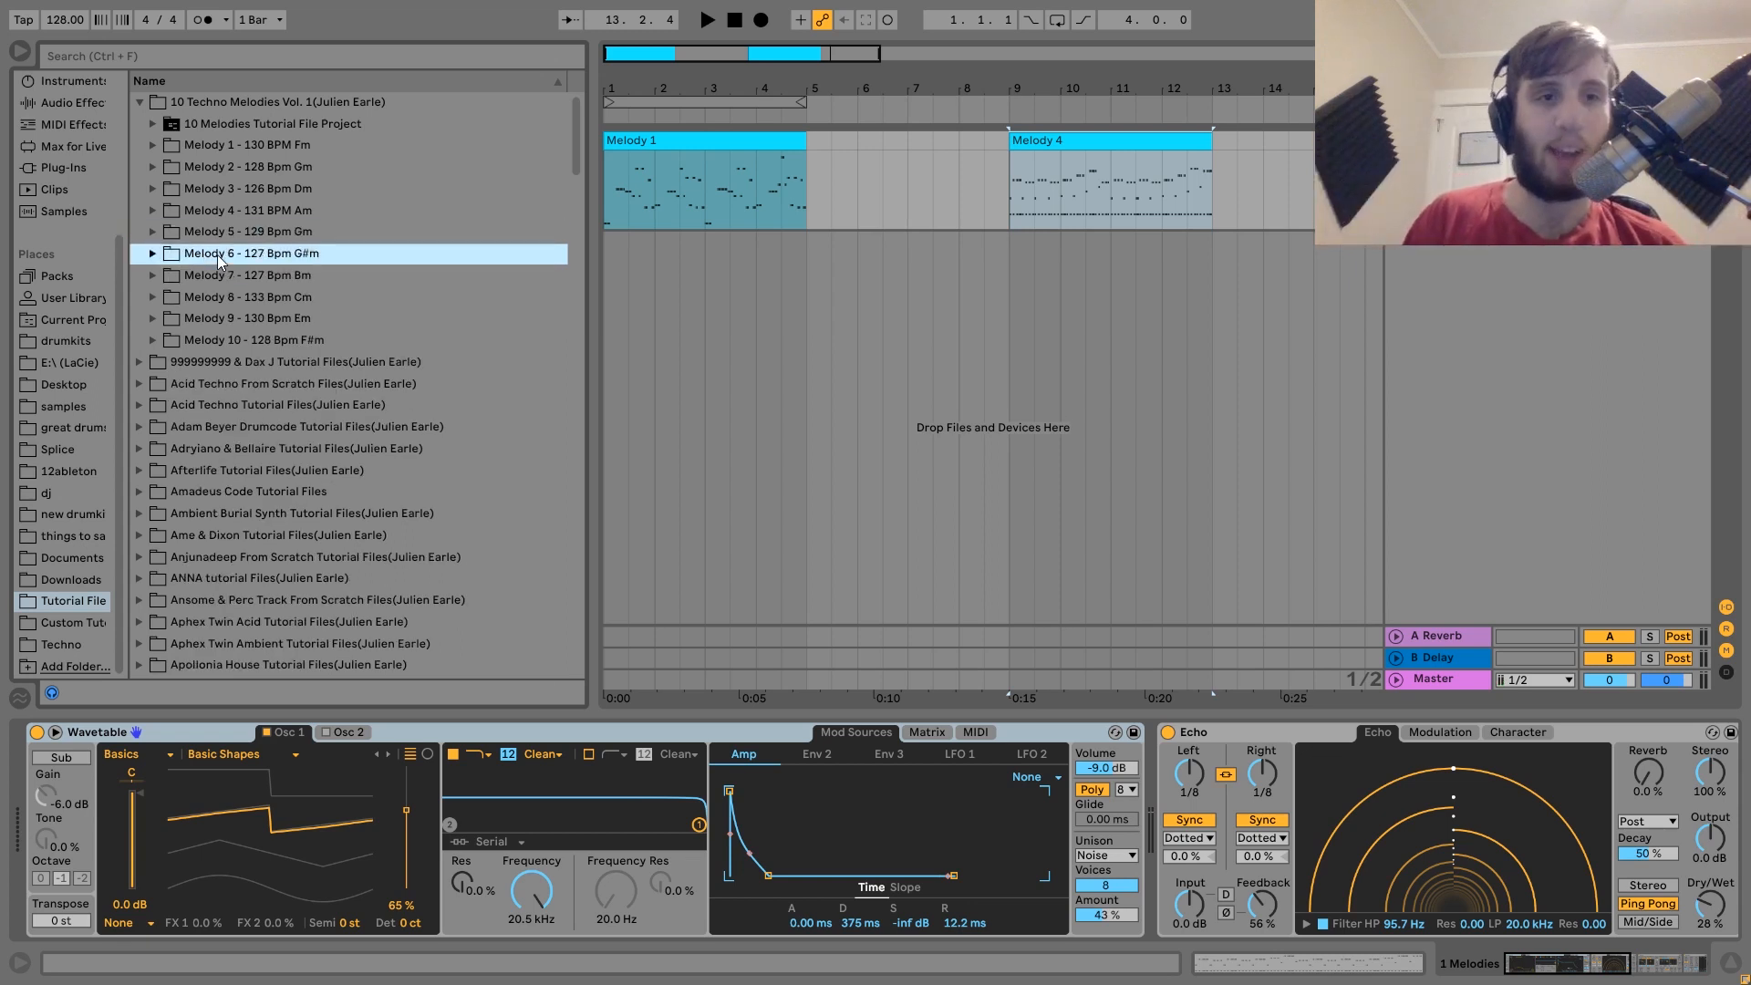
{"action": "key", "text": "Right"}
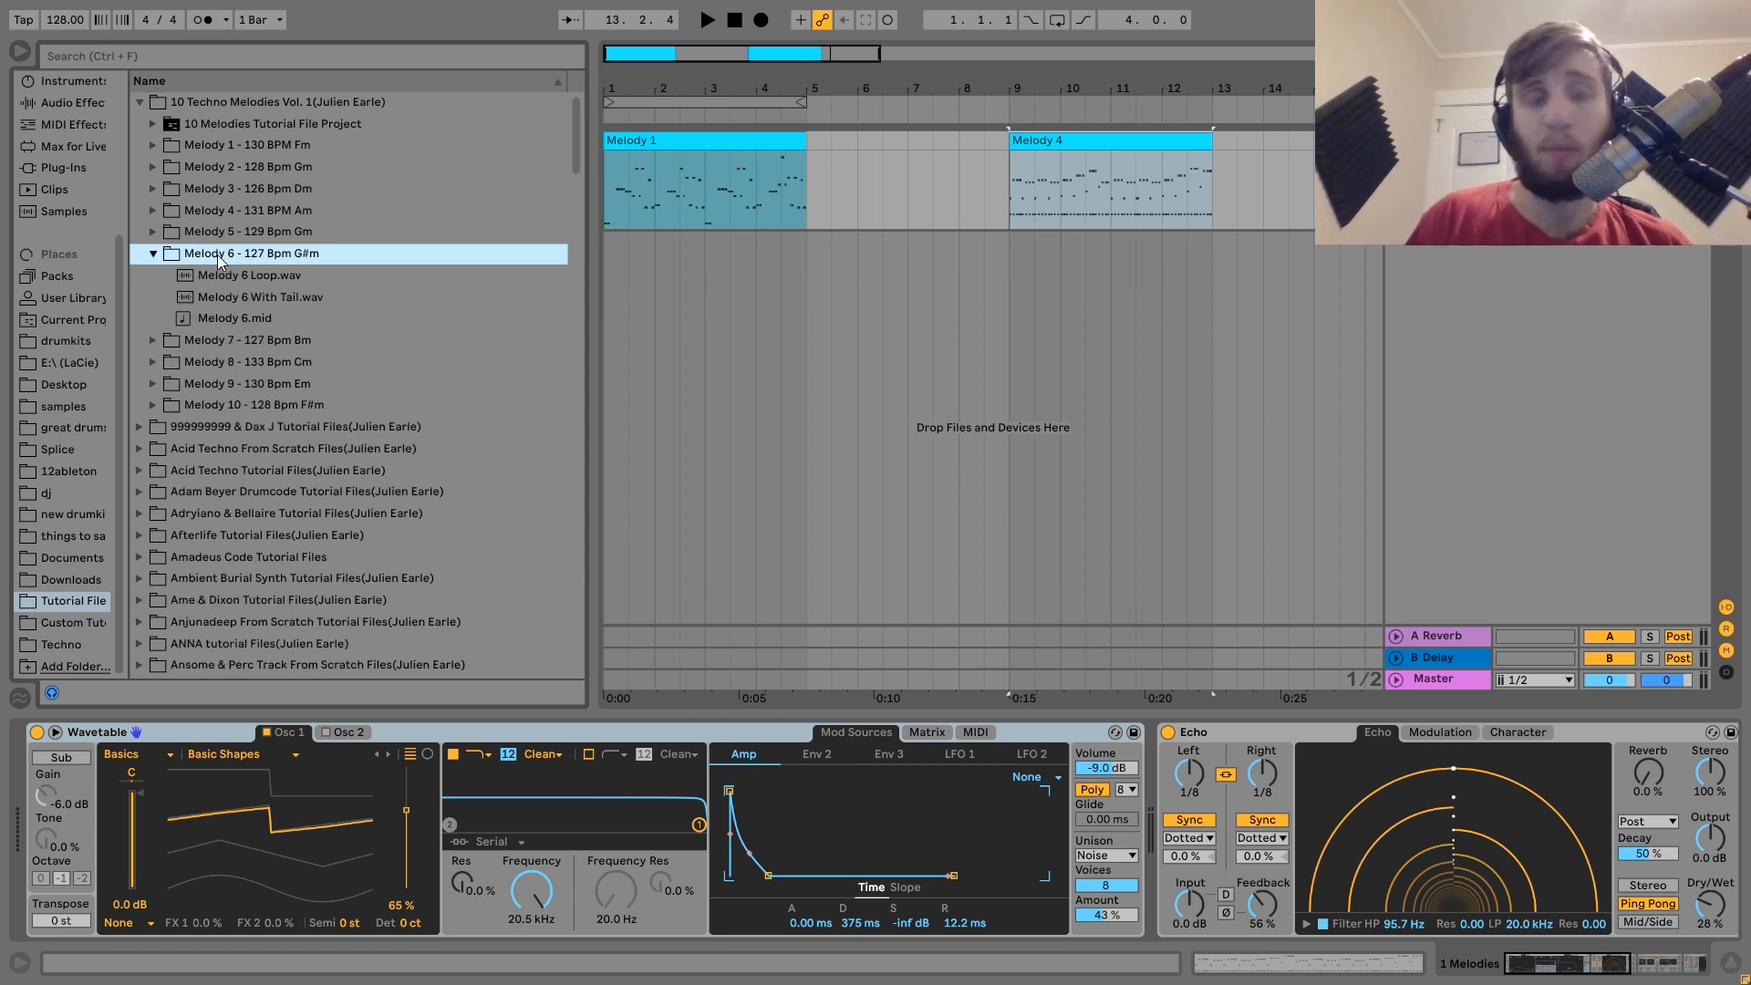
{"action": "left_click", "coordinate": [221, 319]}
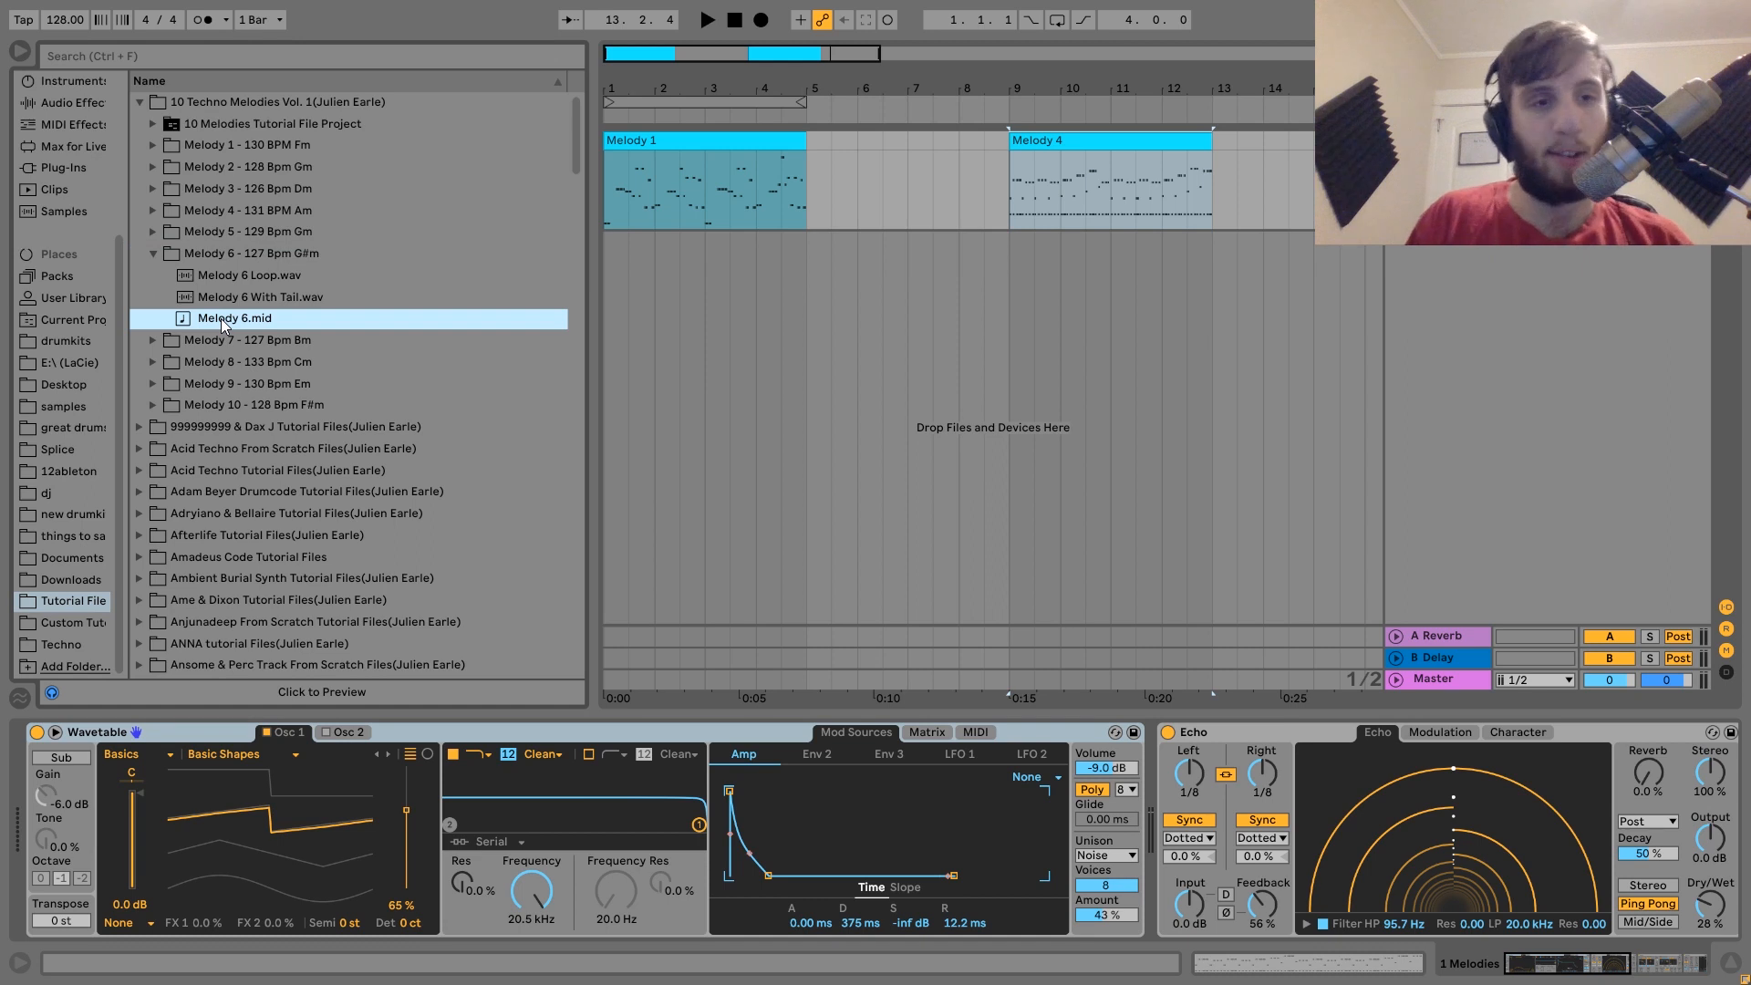
{"action": "key", "text": "Left"}
{"action": "key", "text": "Left"}
{"action": "key", "text": "Left"}
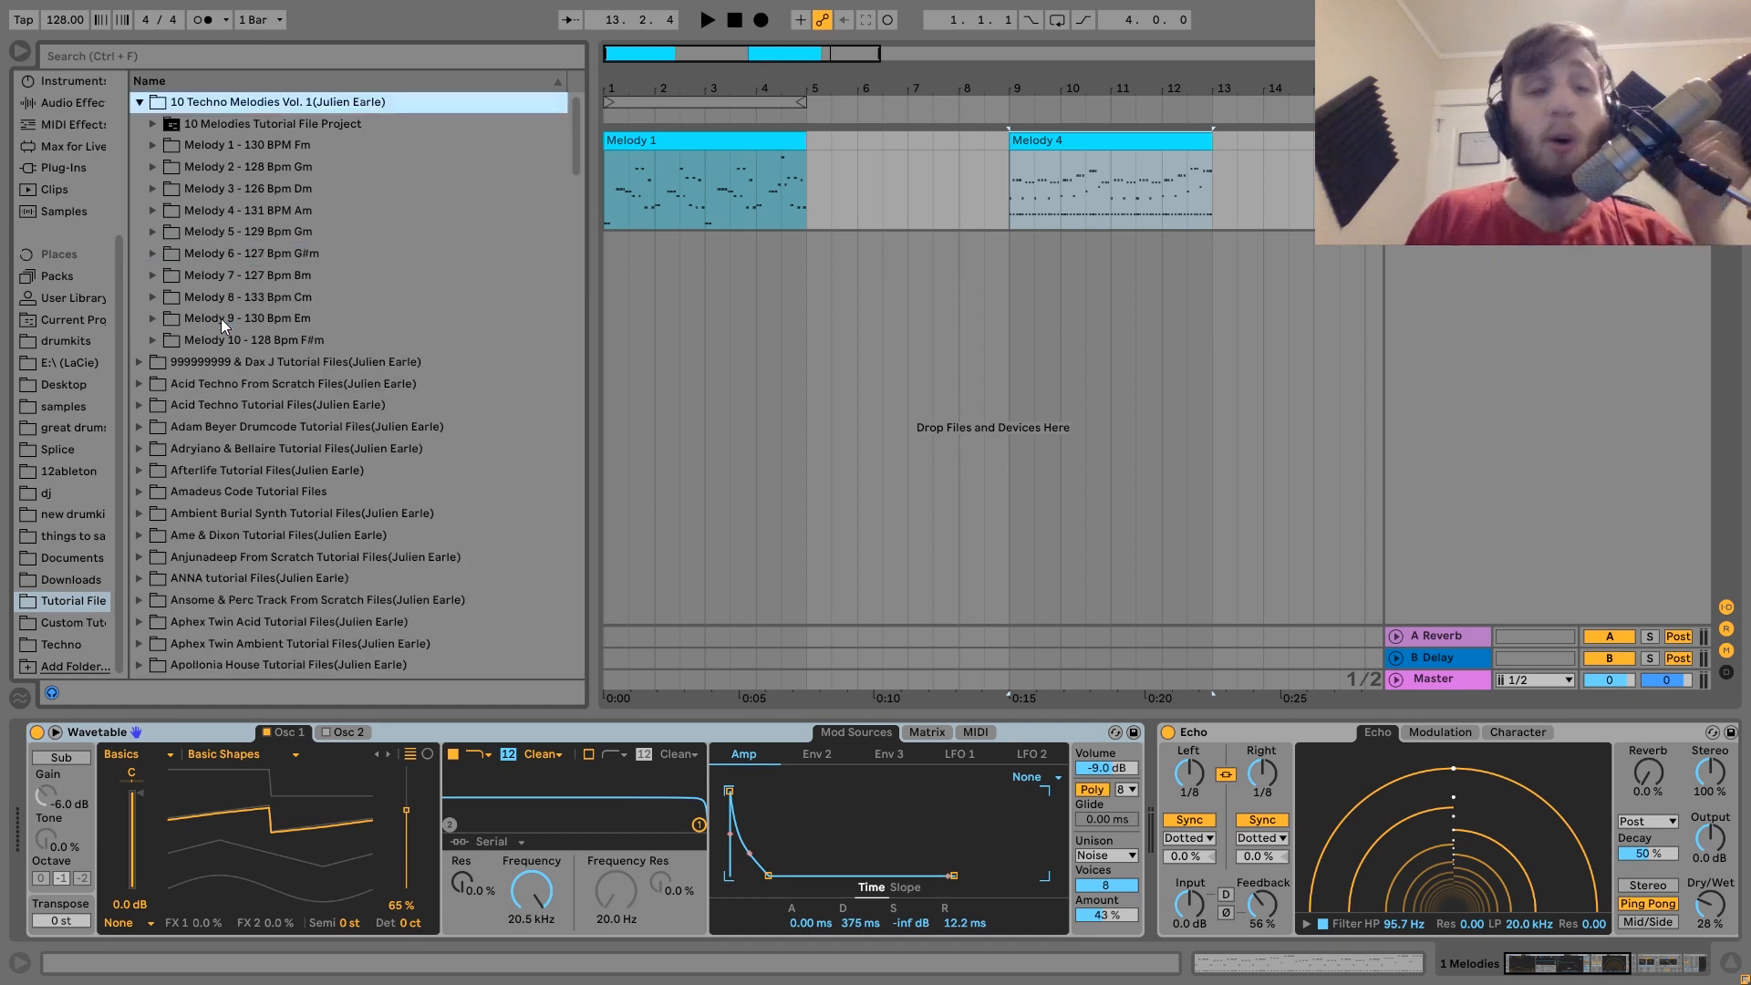
{"action": "key", "text": "Down"}
{"action": "key", "text": "Down"}
{"action": "key", "text": "Up"}
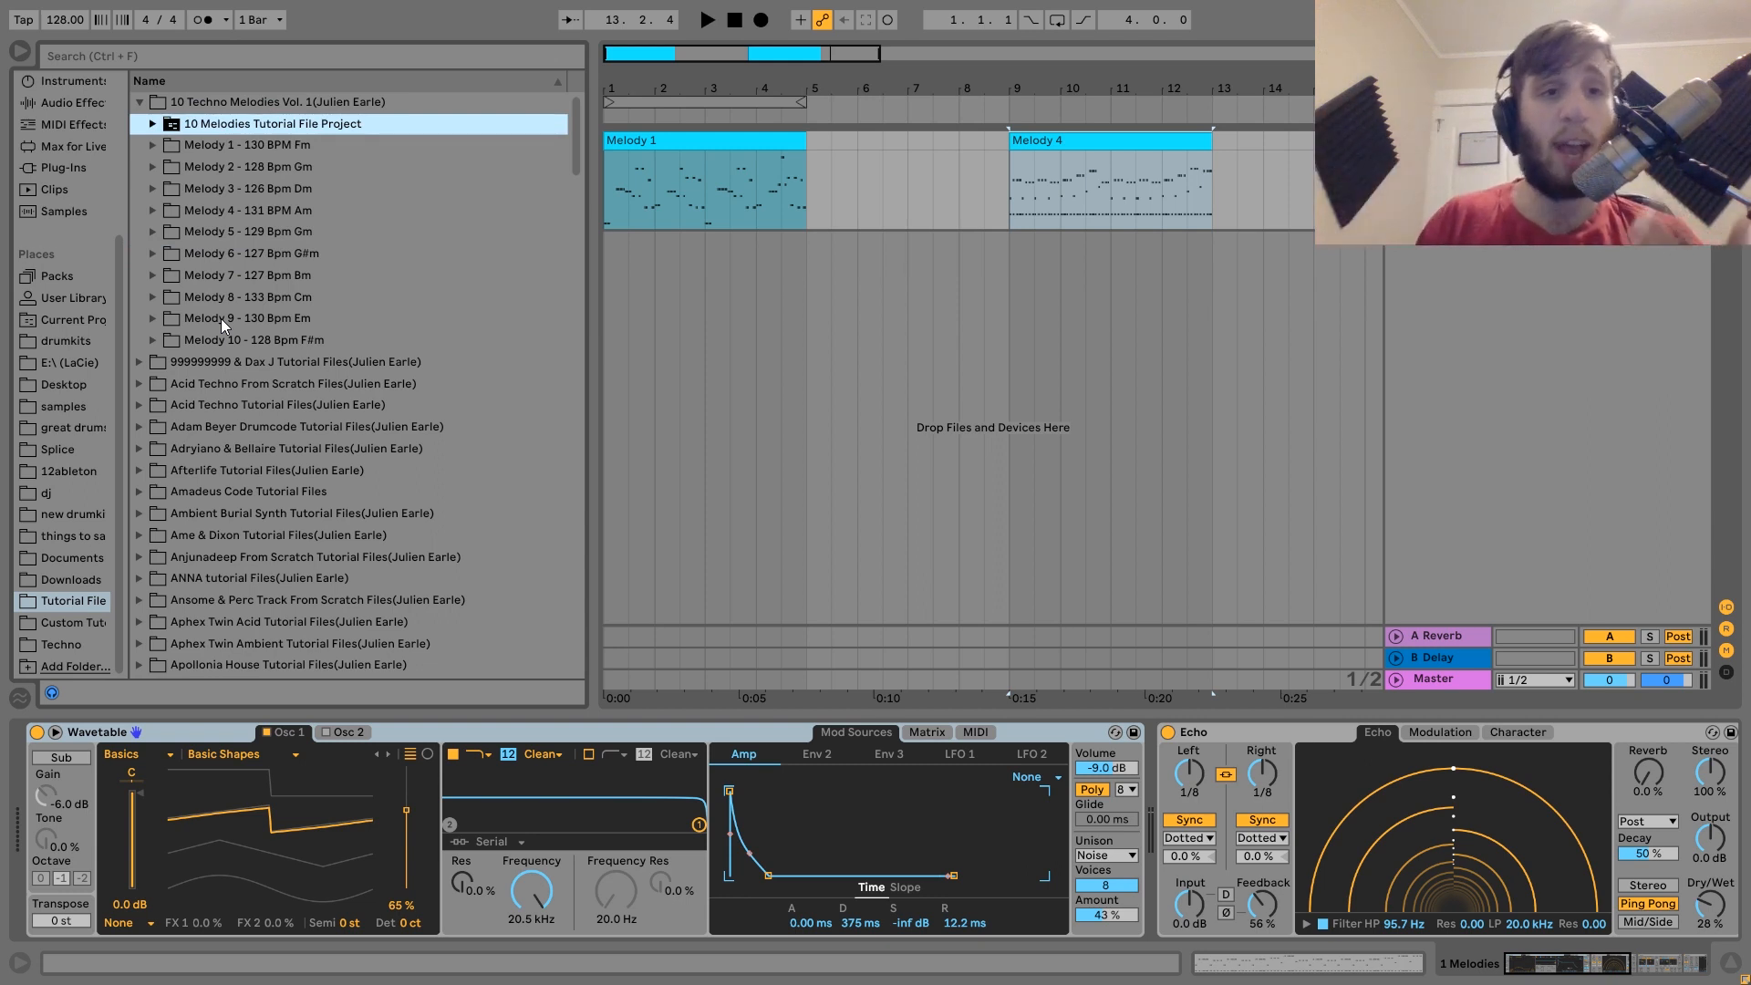
{"action": "left_click", "coordinate": [217, 147]}
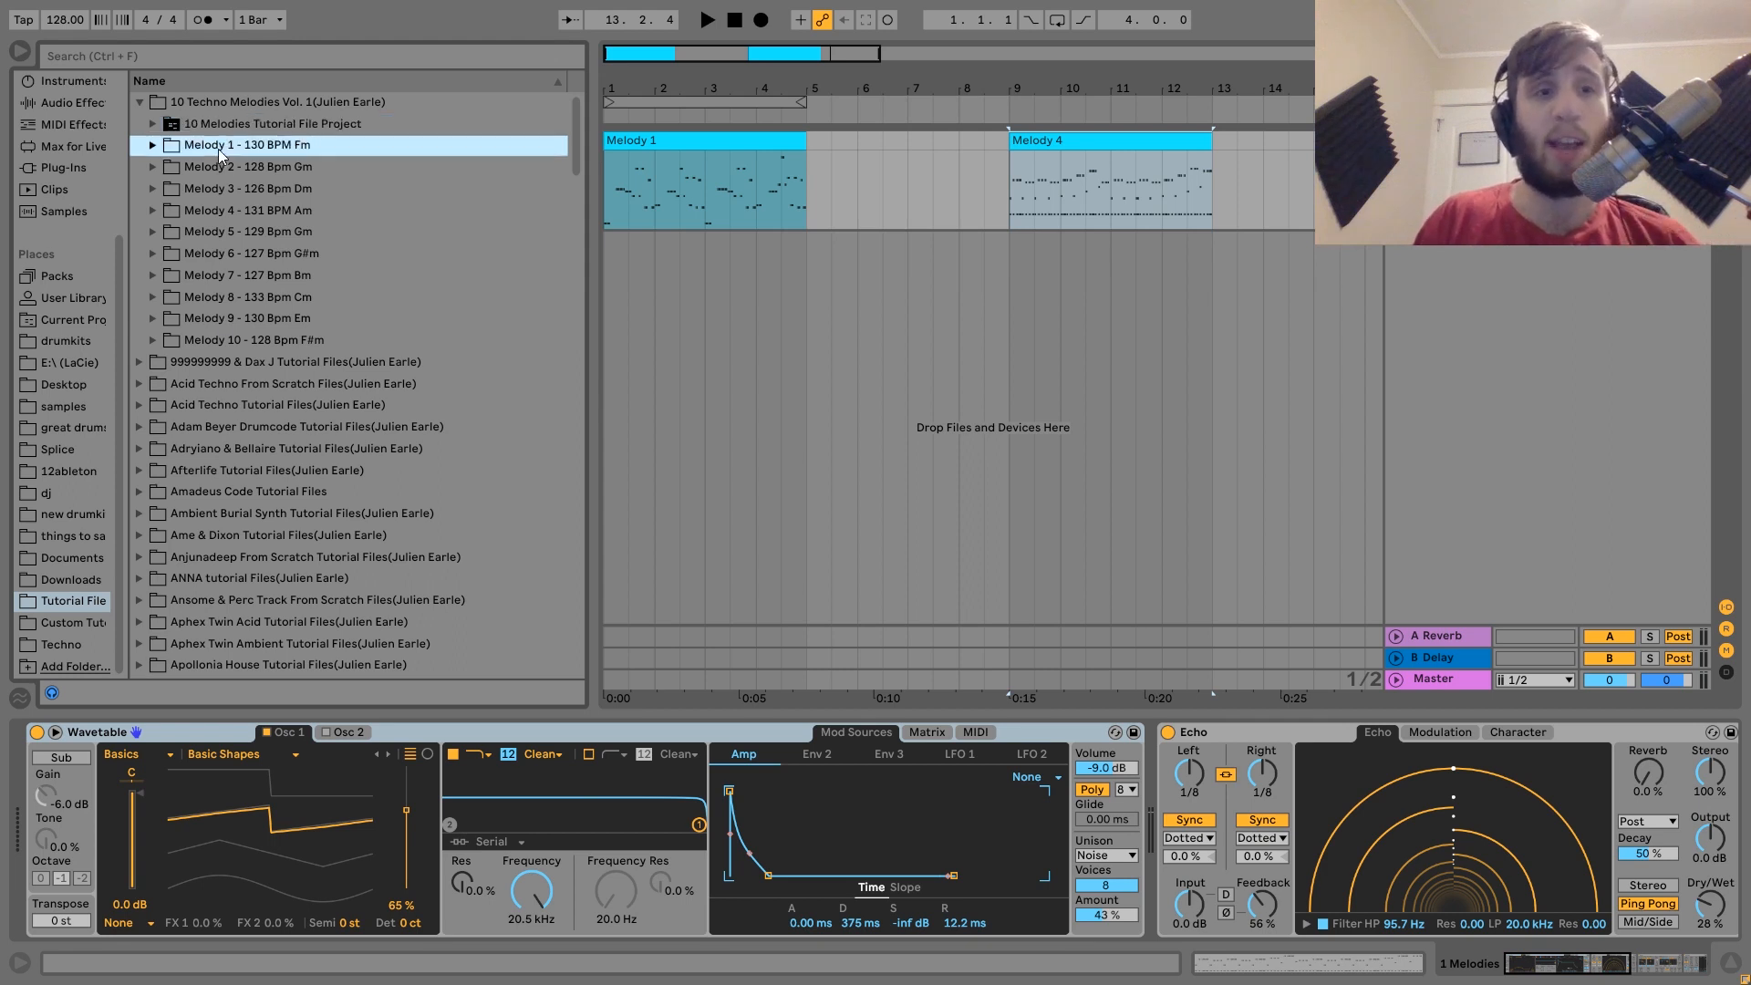
{"action": "key", "text": "Up"}
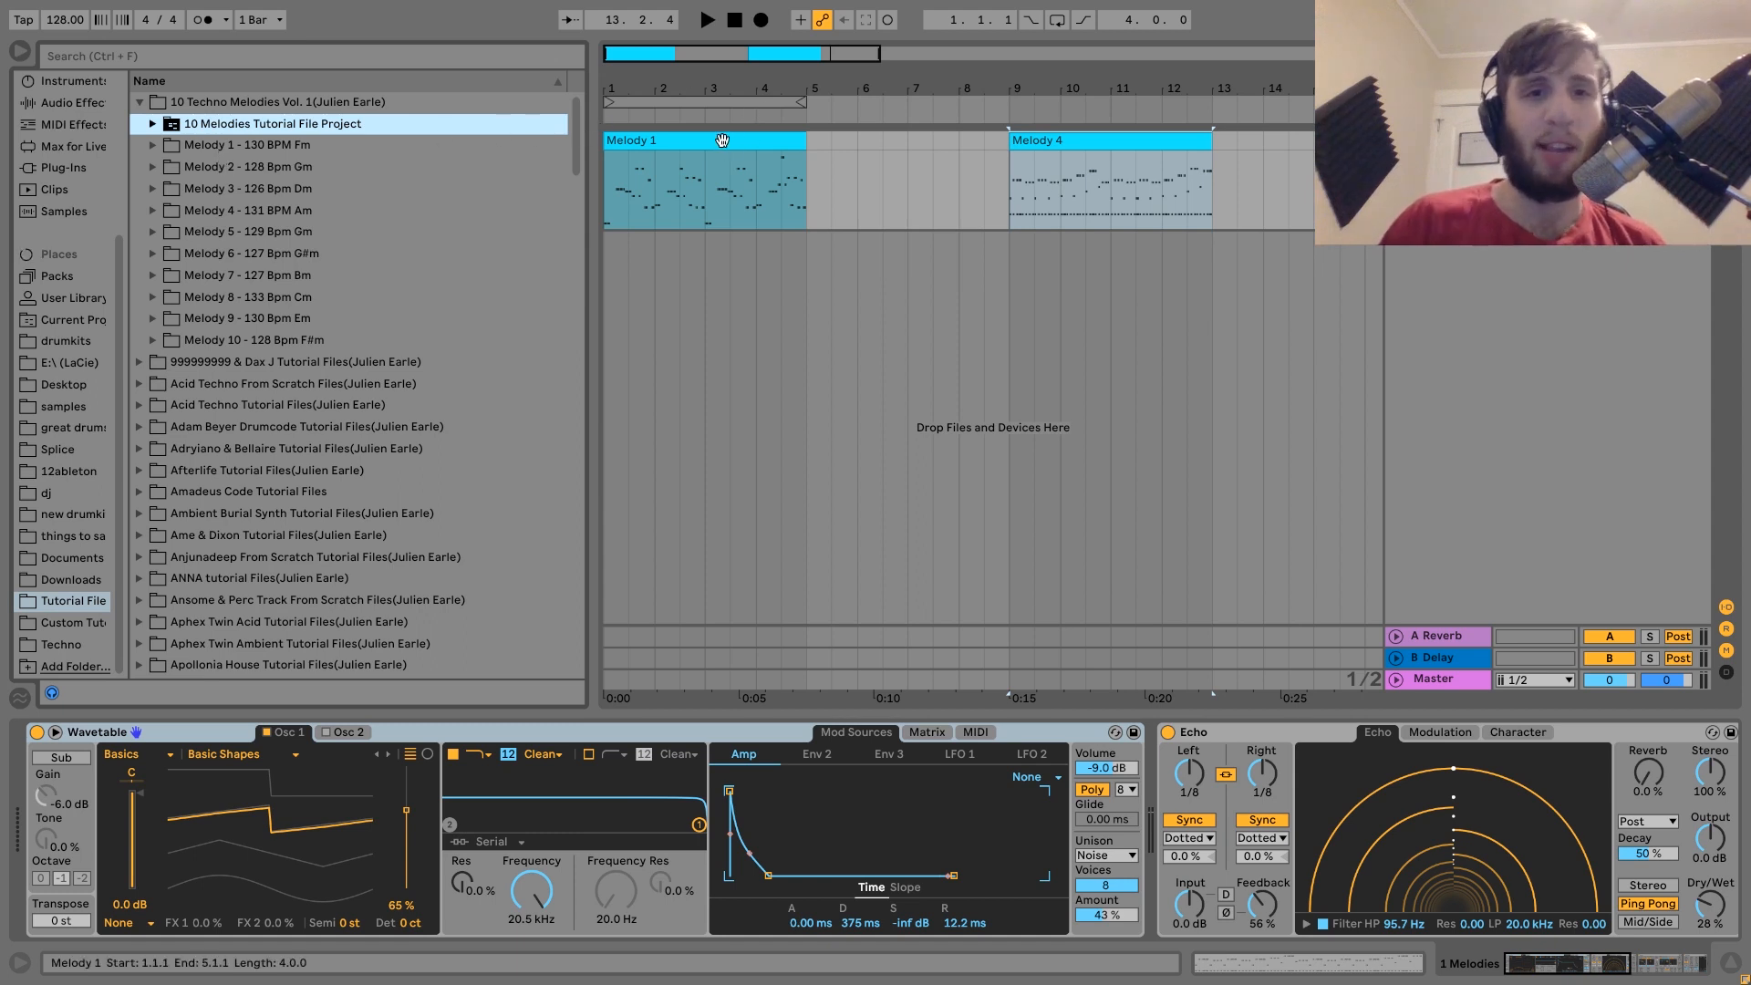
Step: Insert an empty four-bar MIDI clip from bar 17 to bar 21 on the melody track
{"action": "left_click", "coordinate": [1052, 139]}
{"action": "scroll", "coordinate": [1059, 145], "scroll_direction": "right", "scroll_amount": 5}
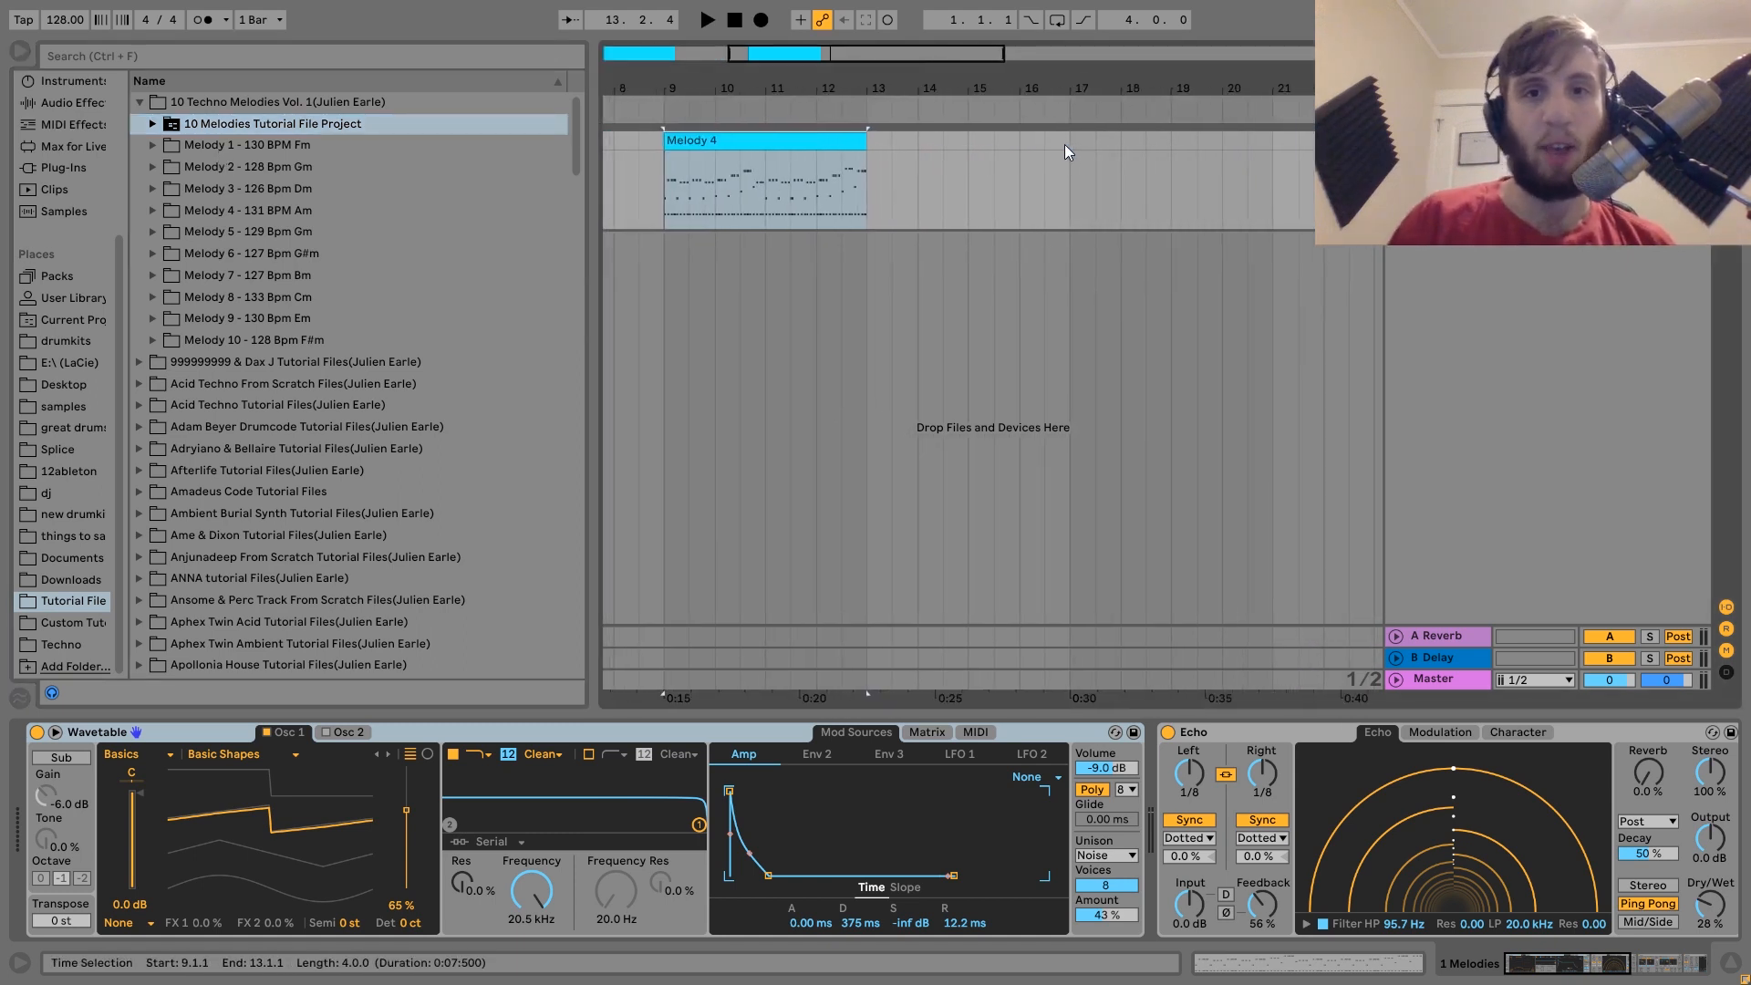
{"action": "left_click_drag", "start_coordinate": [1069, 150], "coordinate": [1271, 149]}
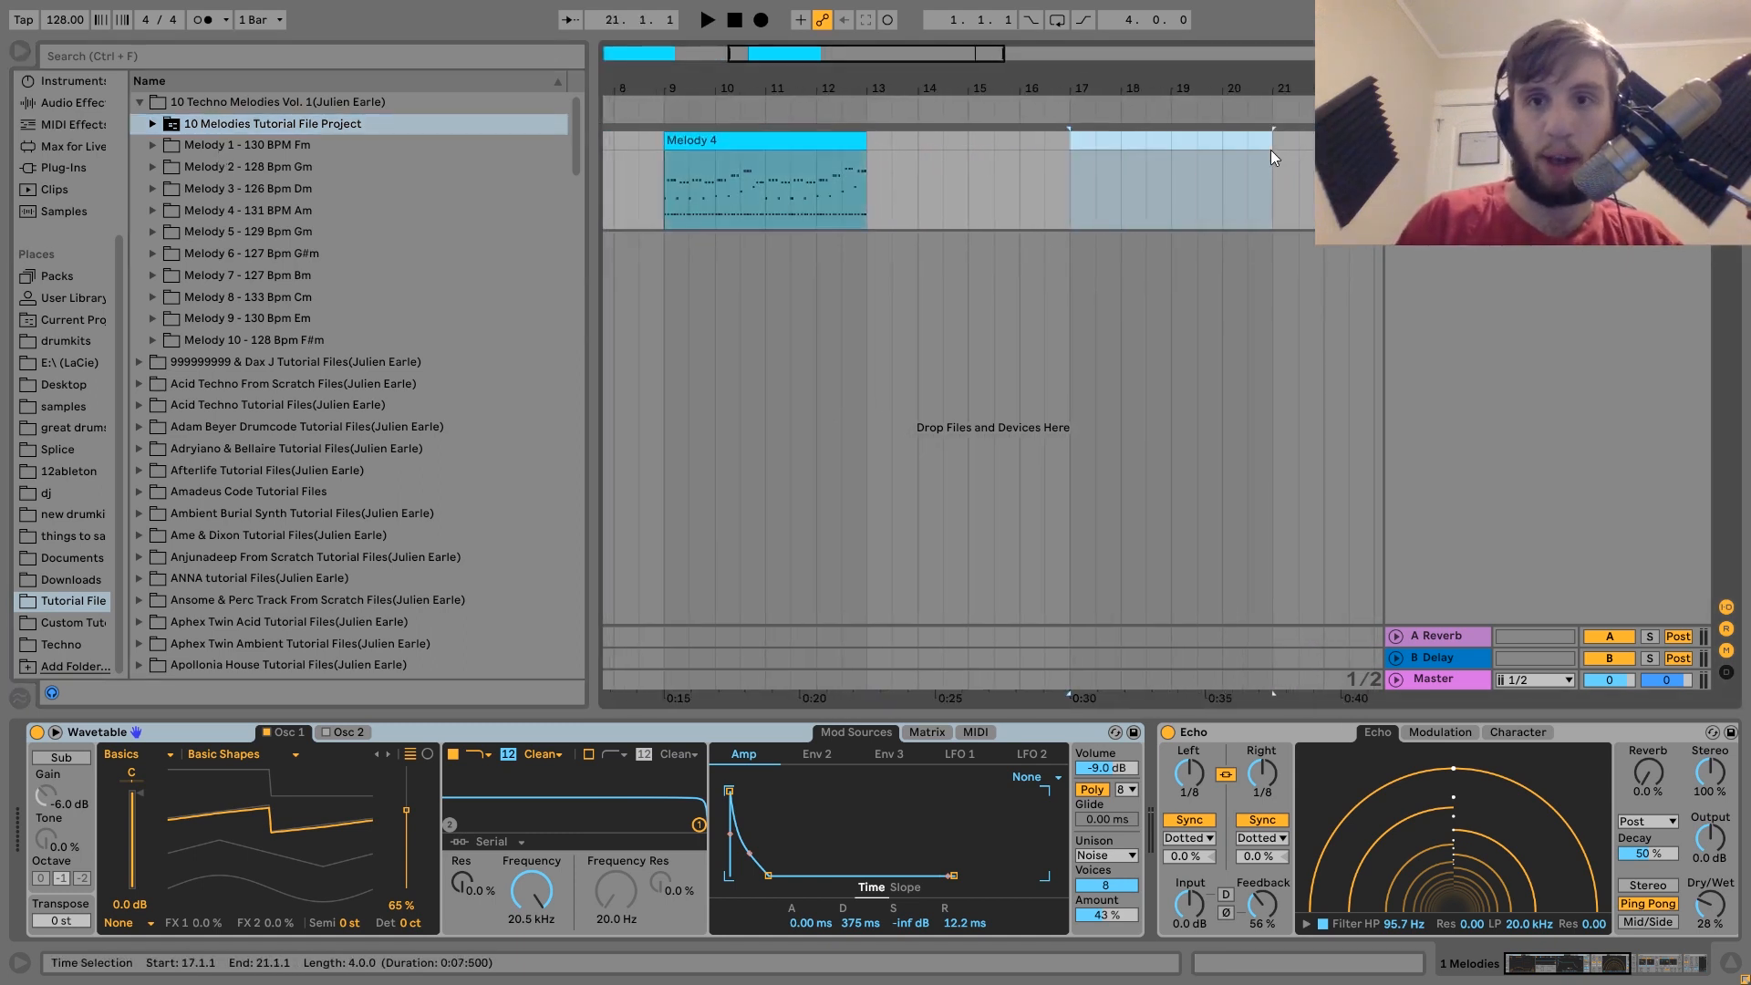
{"action": "key", "text": "ctrl+shift+m"}
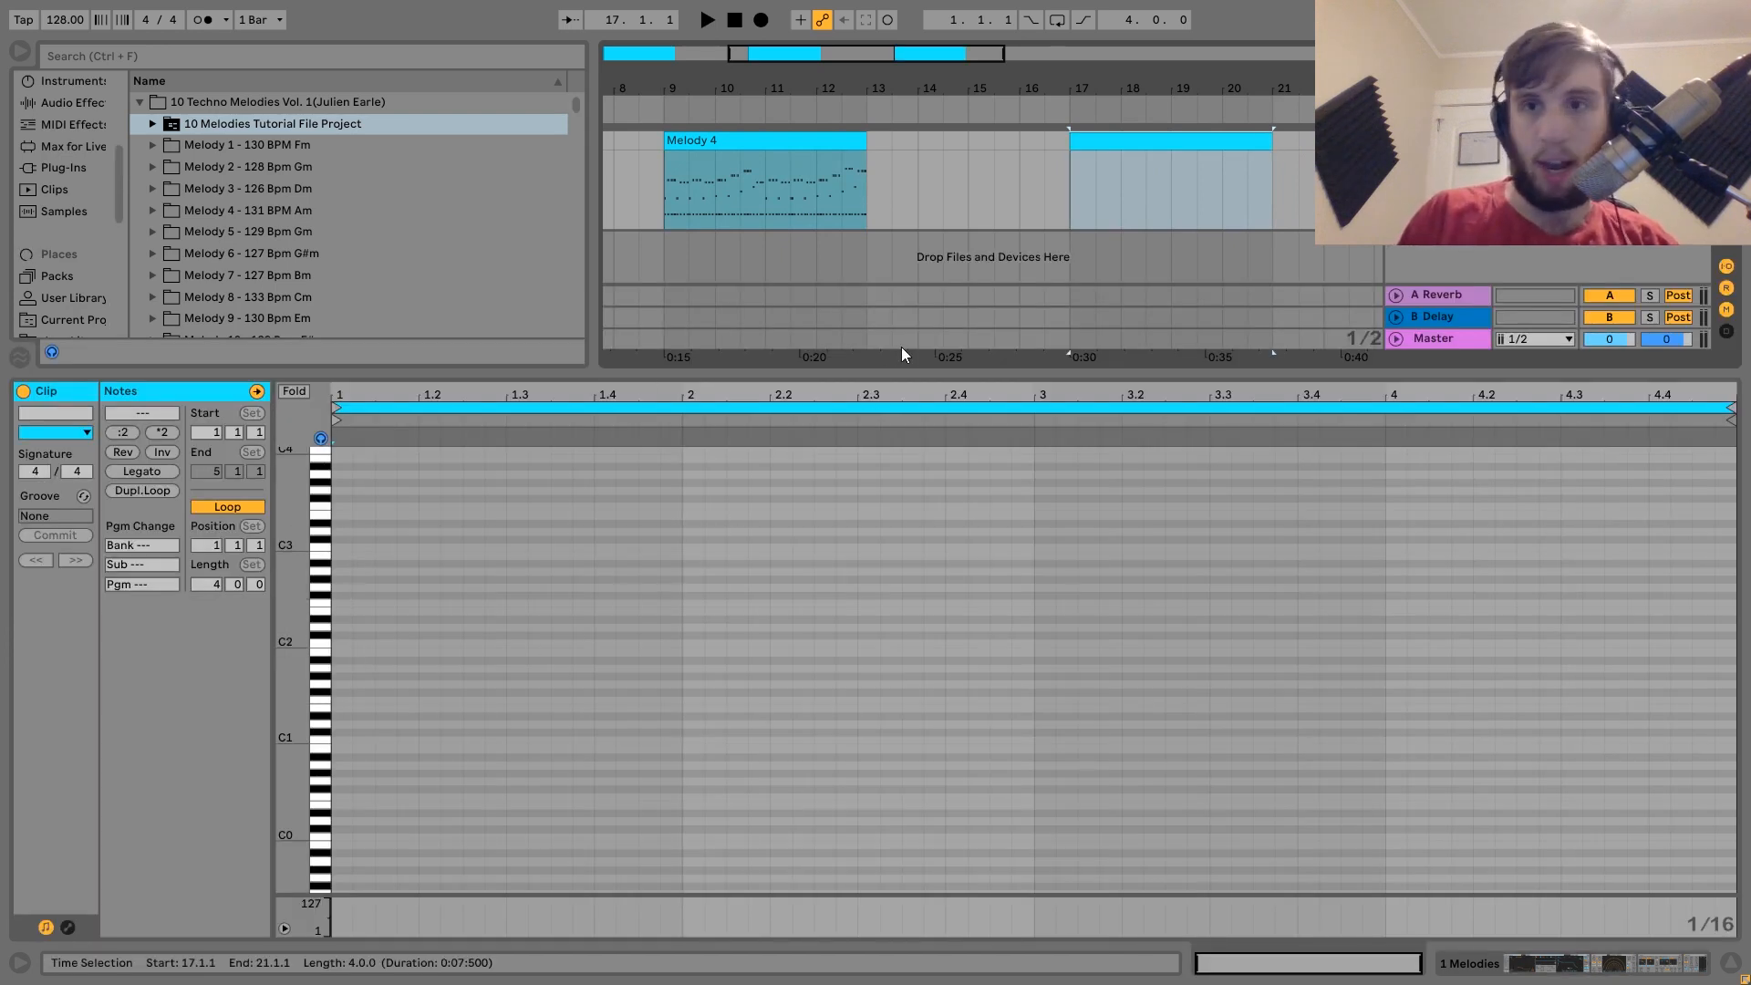
Step: Add sixteenth notes F2, G#2 and C3 at the start of the new clip and play the chord
{"action": "double_click", "coordinate": [343, 604]}
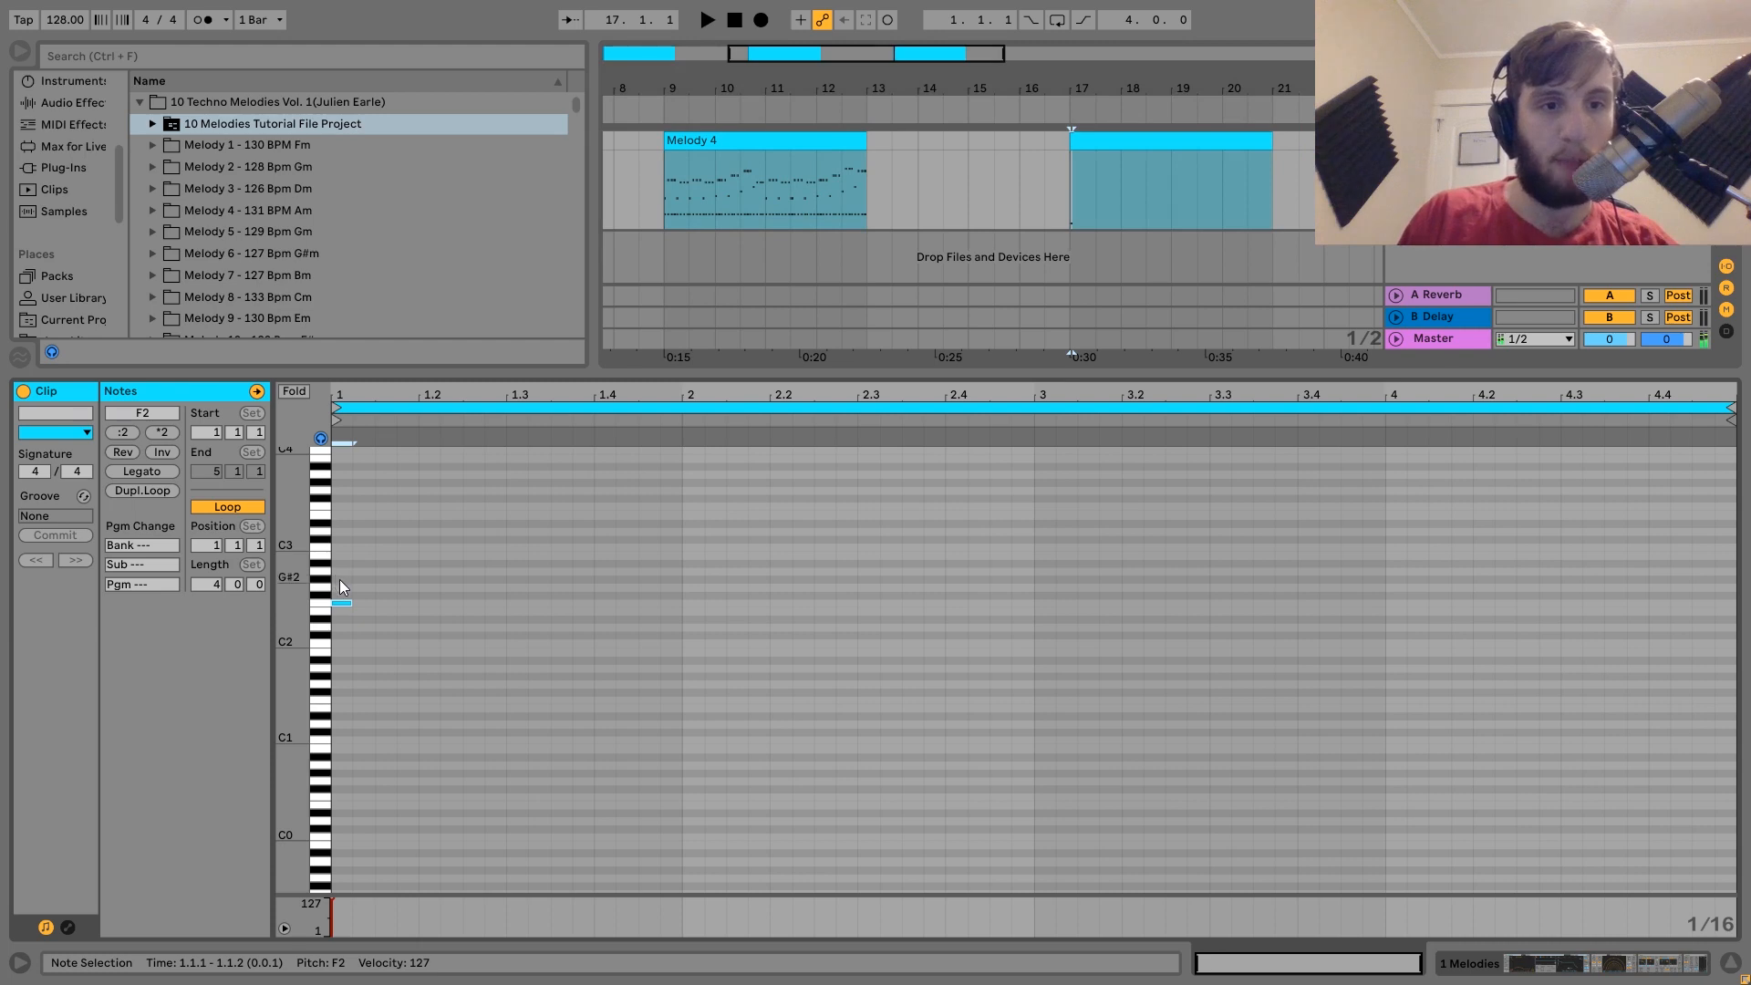
{"action": "double_click", "coordinate": [341, 579]}
{"action": "double_click", "coordinate": [343, 549]}
{"action": "left_click", "coordinate": [342, 578]}
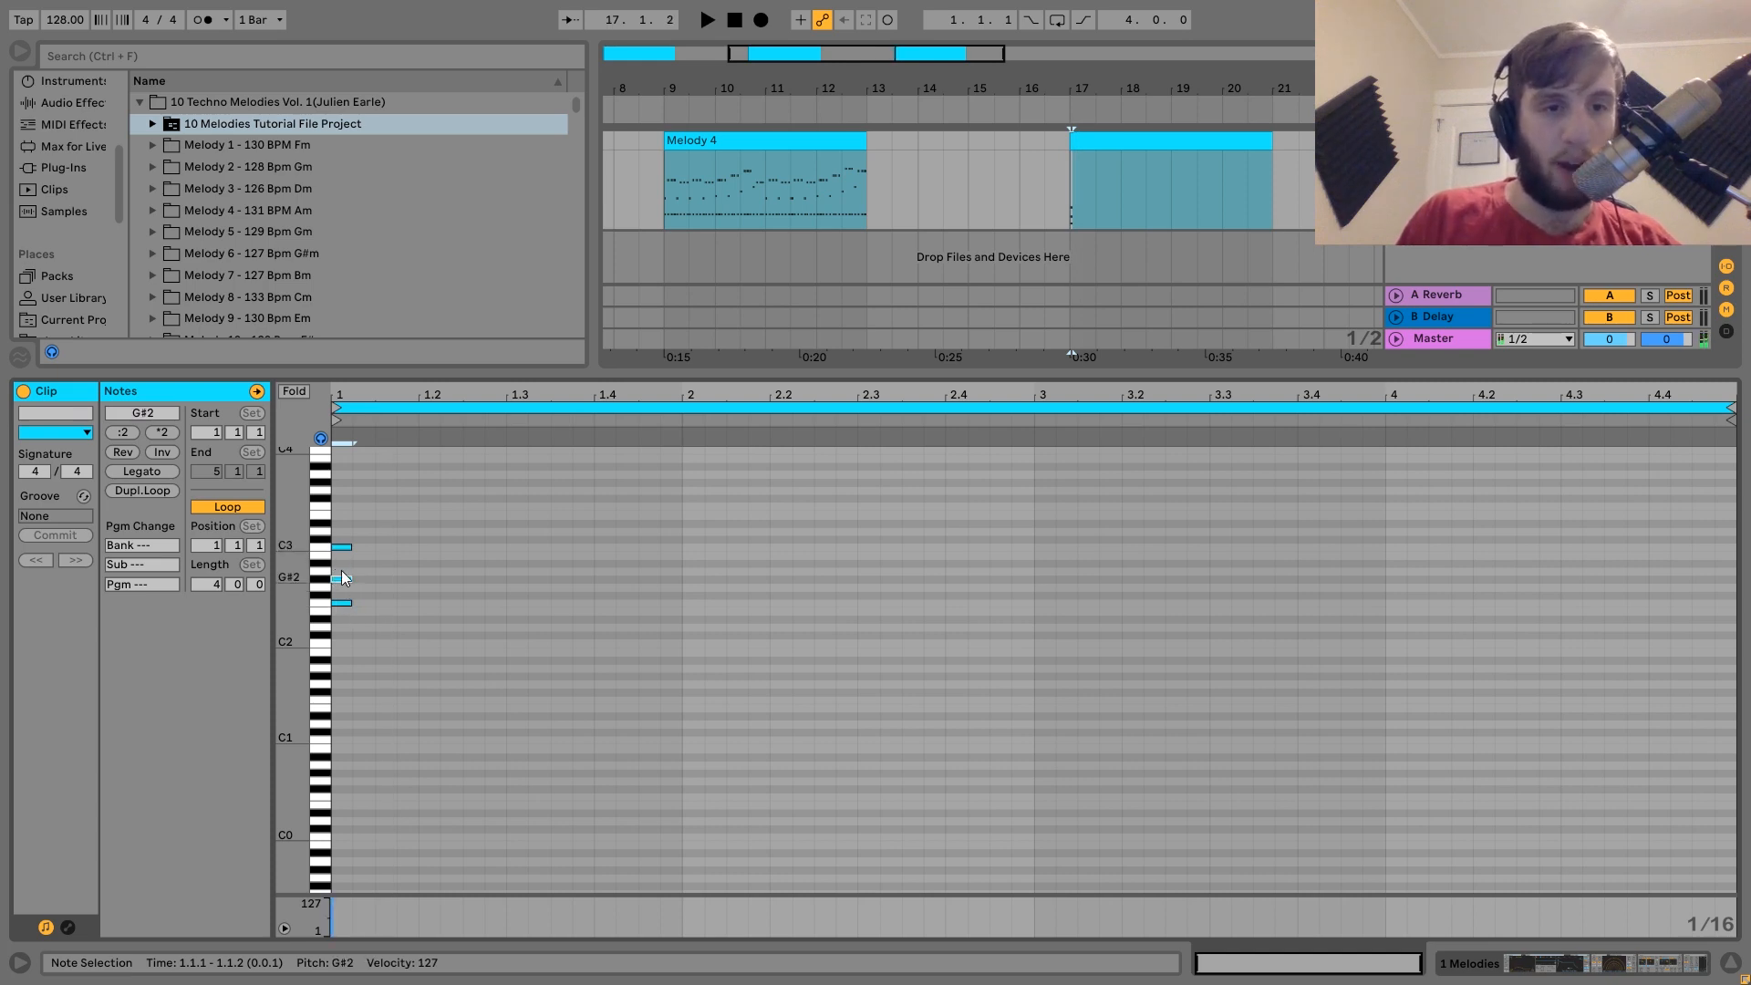
{"action": "left_click", "coordinate": [341, 548]}
{"action": "key", "text": "space"}
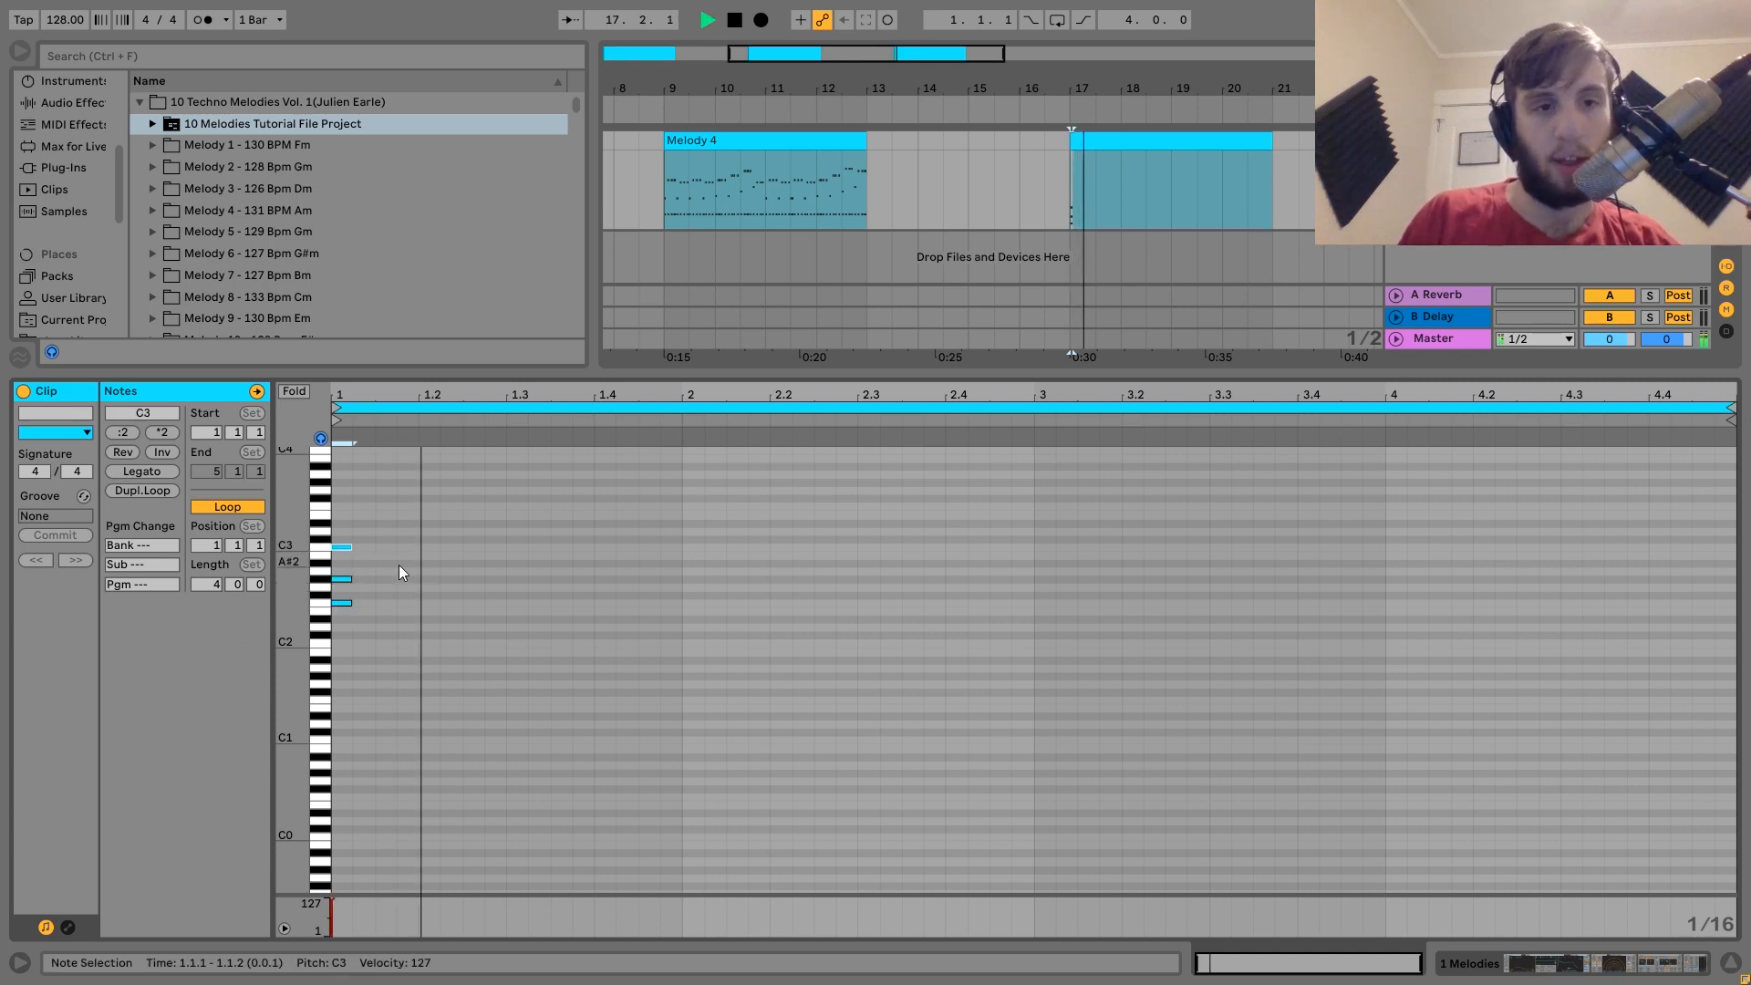
{"action": "key", "text": "space"}
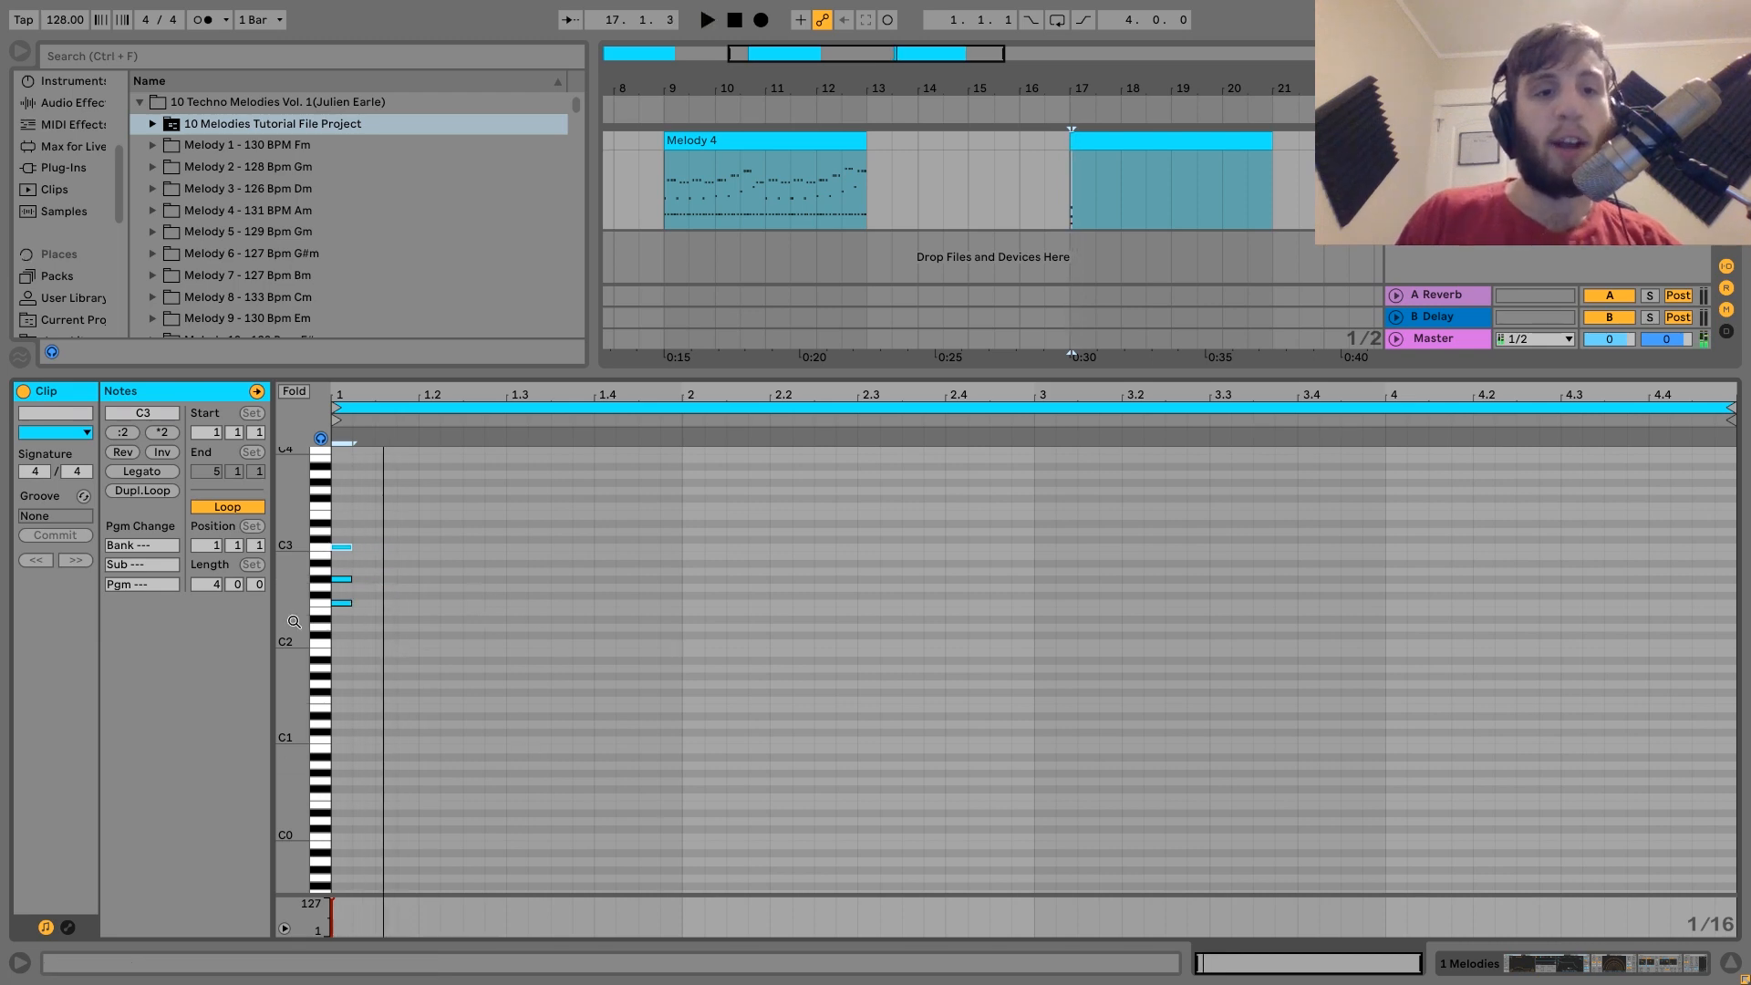
Step: Spread the chord into an arpeggio with G#2 at 1.1.4 and C3 at 1.2.3, and play it back
{"action": "left_click", "coordinate": [342, 580], "text": "shift"}
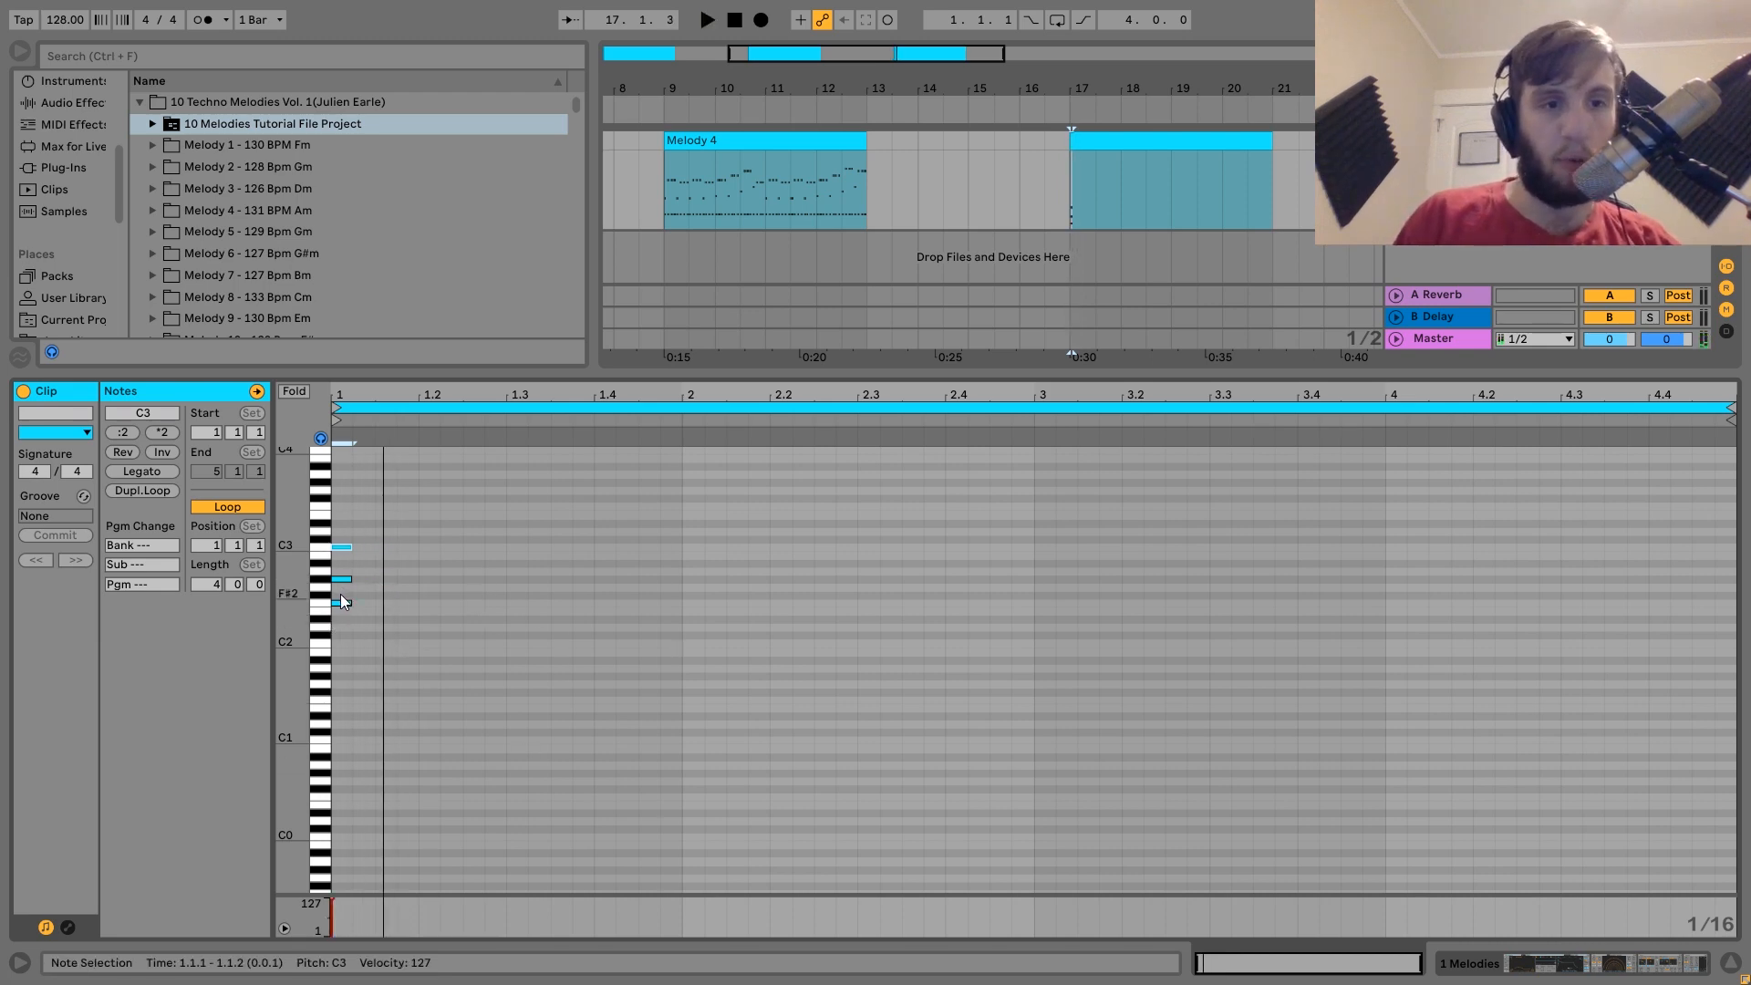
{"action": "key", "text": "Right"}
{"action": "key", "text": "Right"}
{"action": "key", "text": "Right"}
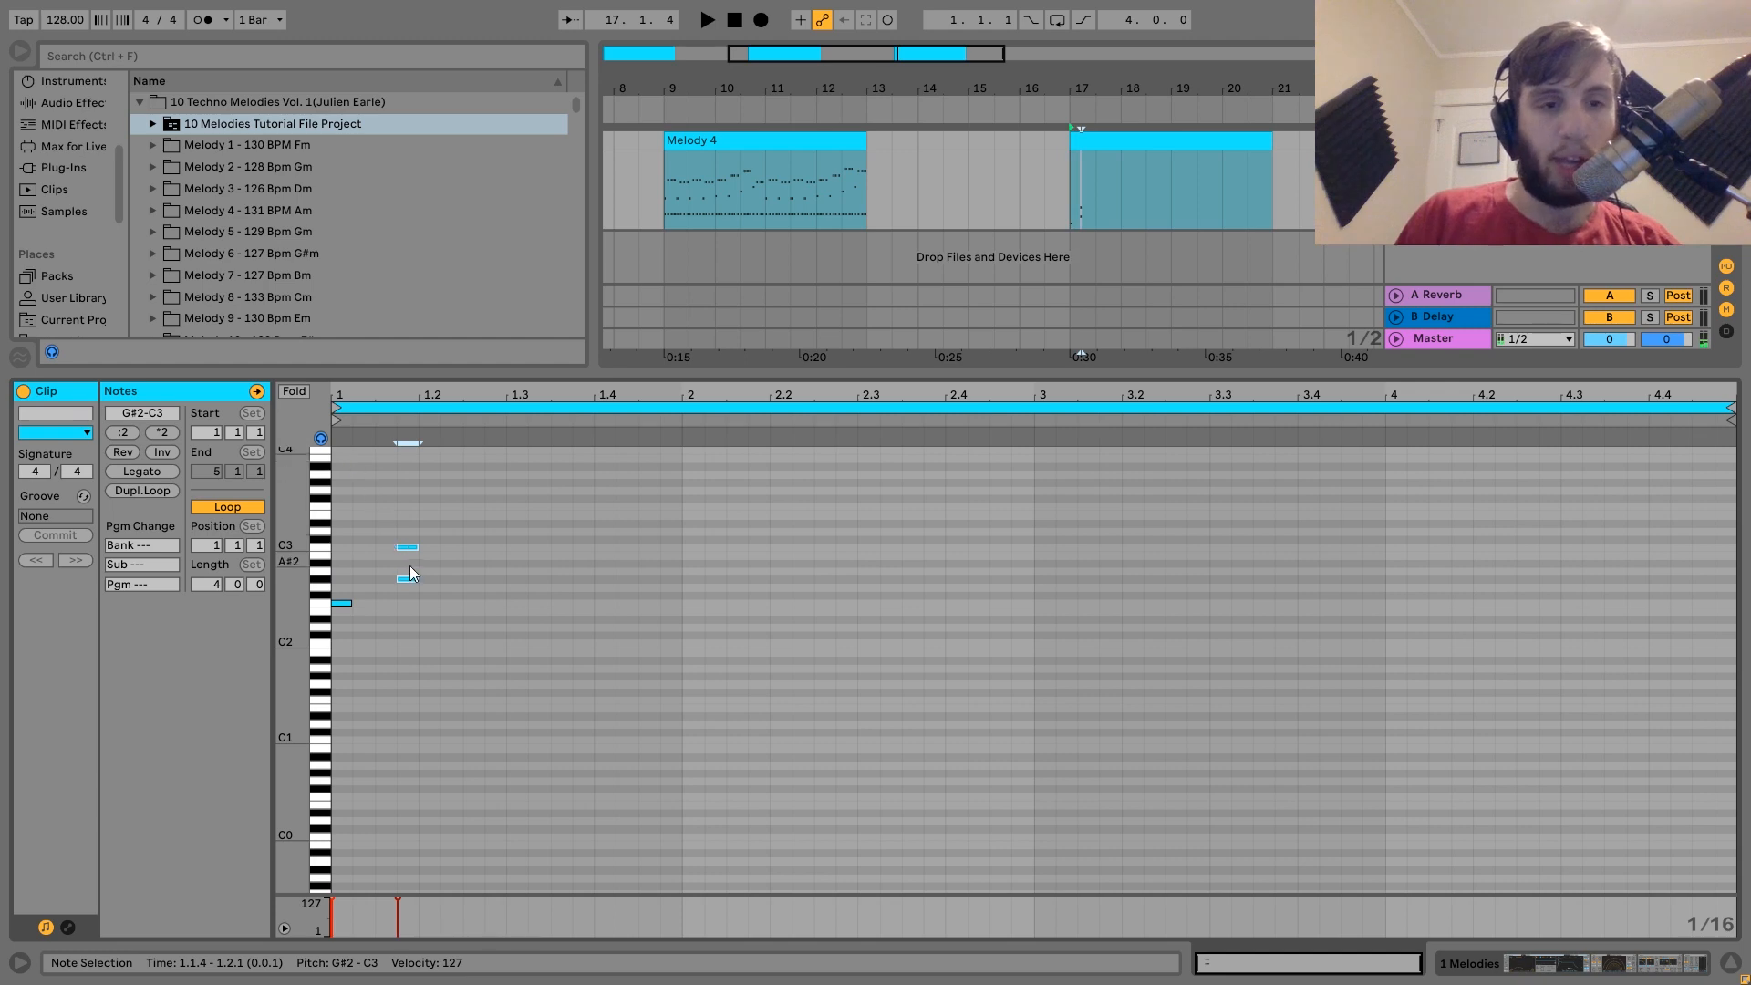
{"action": "left_click_drag", "start_coordinate": [409, 567], "coordinate": [409, 504]}
{"action": "key", "text": "Right"}
{"action": "key", "text": "Right"}
{"action": "key", "text": "Right"}
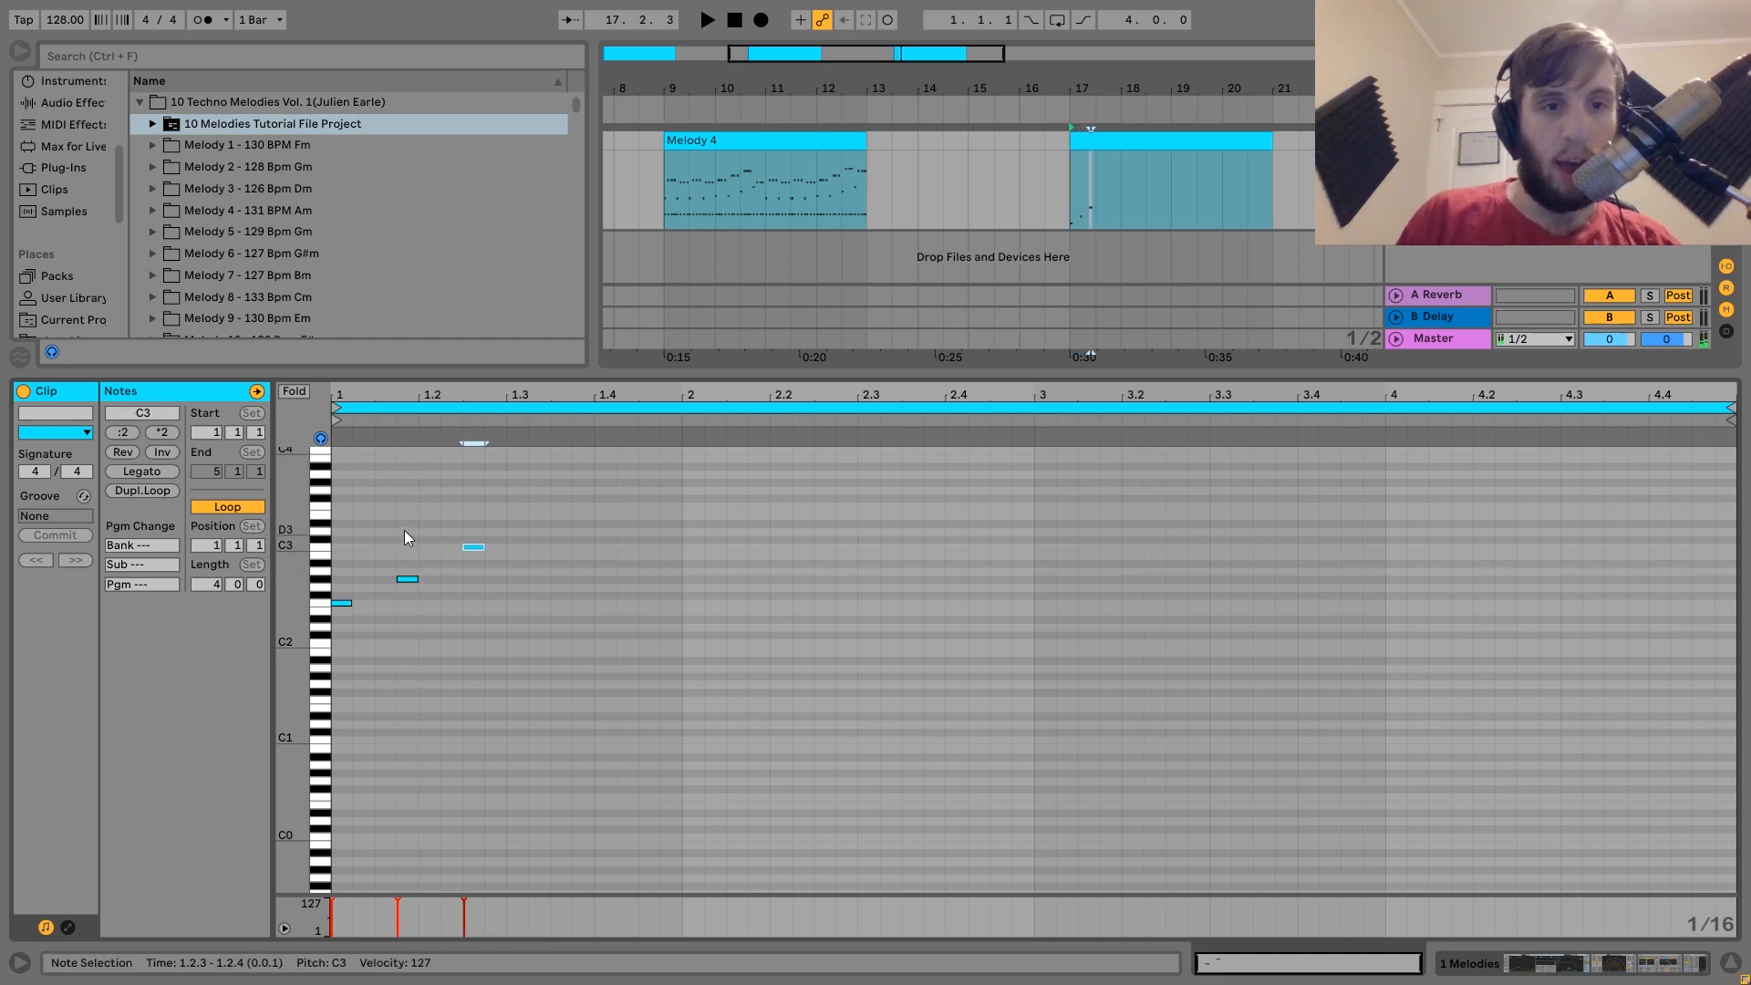
{"action": "key", "text": "space"}
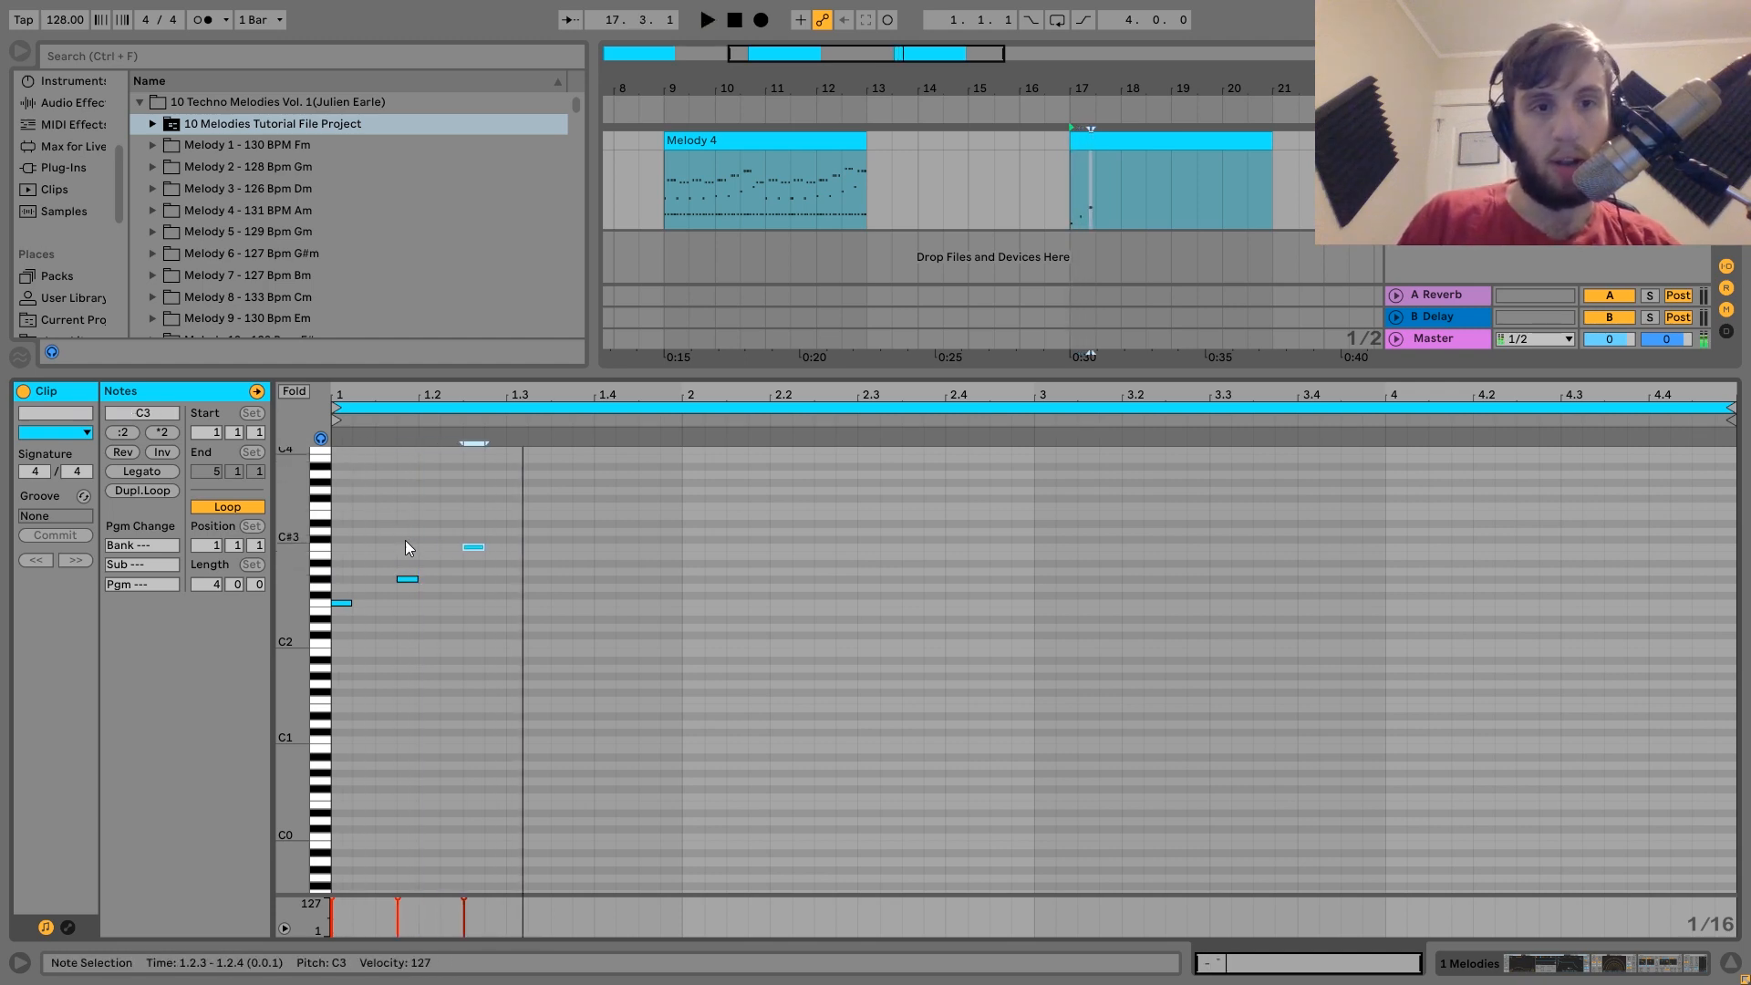
{"action": "key", "text": "space"}
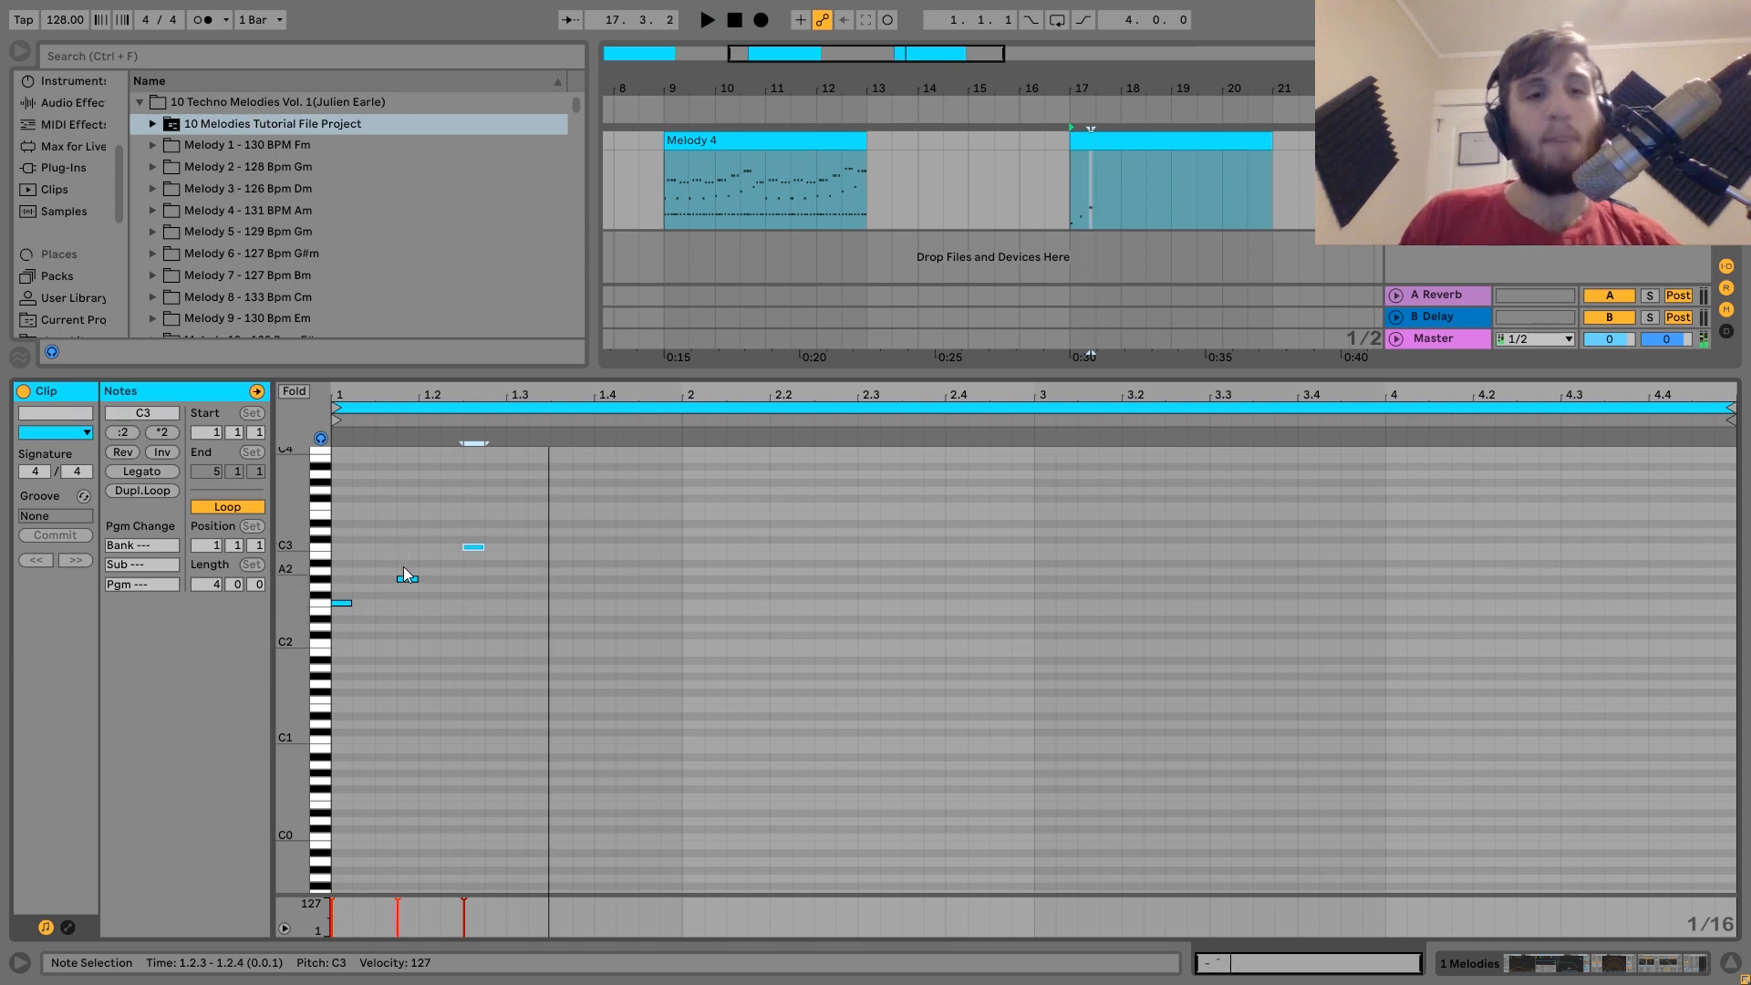
Step: Raise the G#2 note by an octave to G#3 and play the pattern
{"action": "left_click", "coordinate": [408, 579]}
{"action": "key", "text": "shift+Up"}
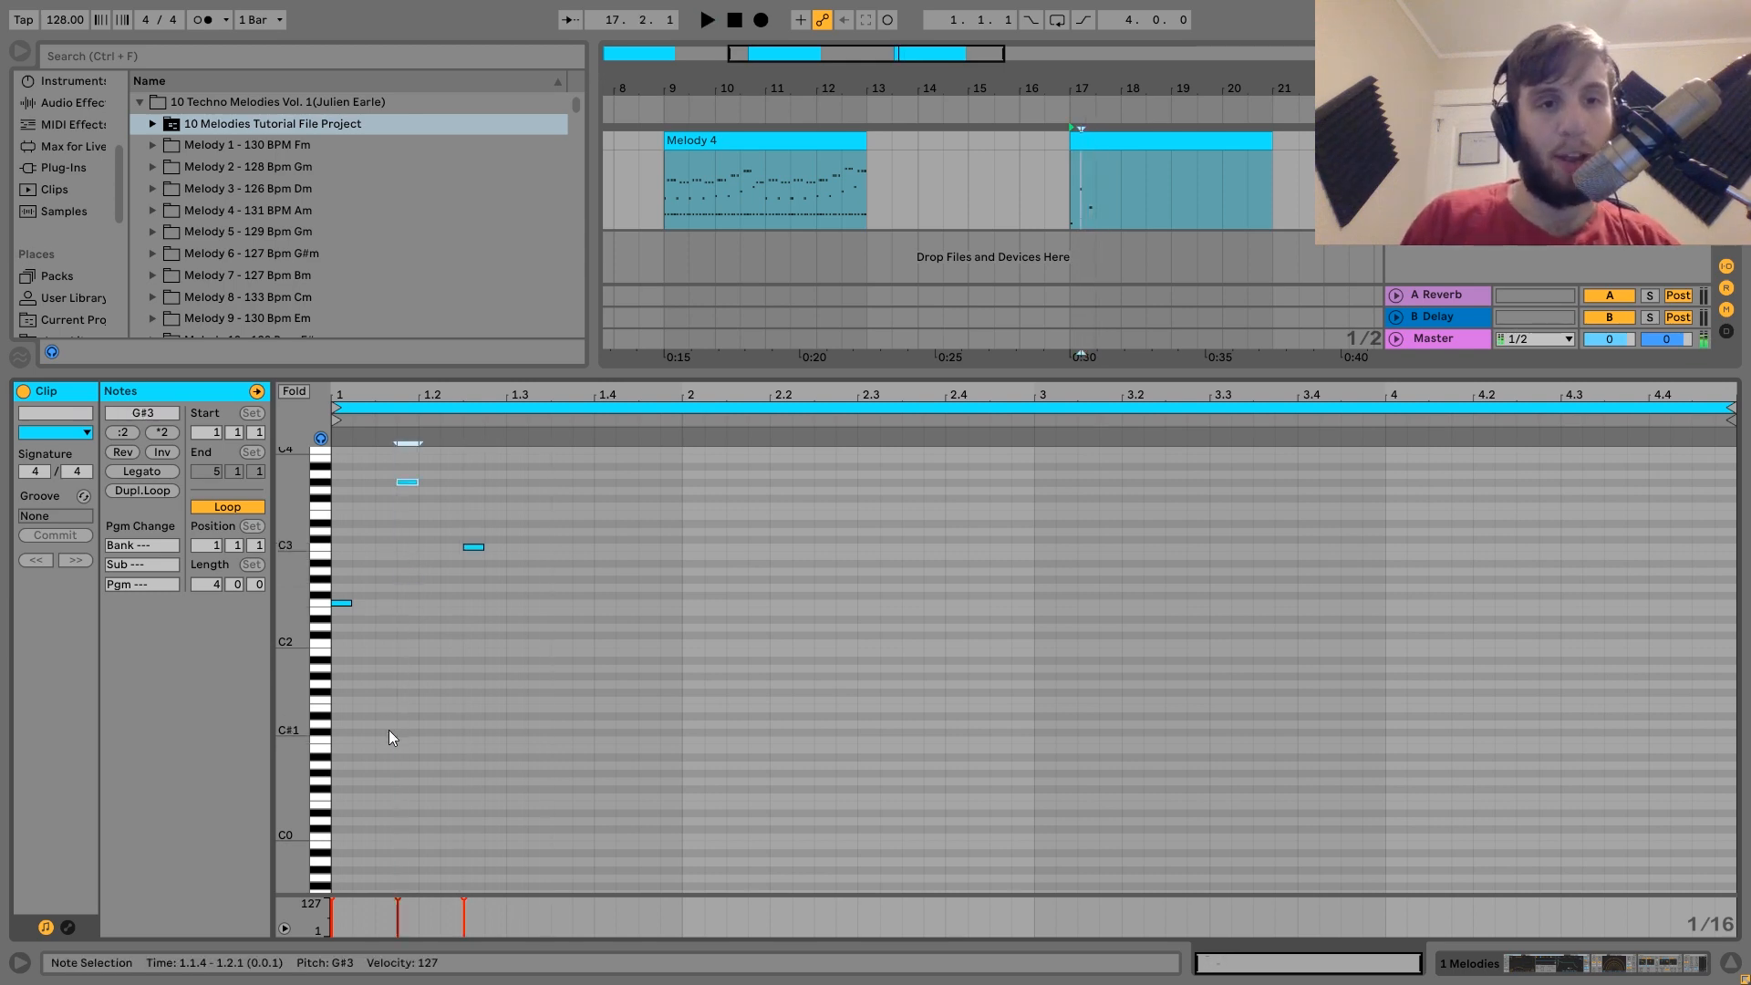
{"action": "key", "text": "space"}
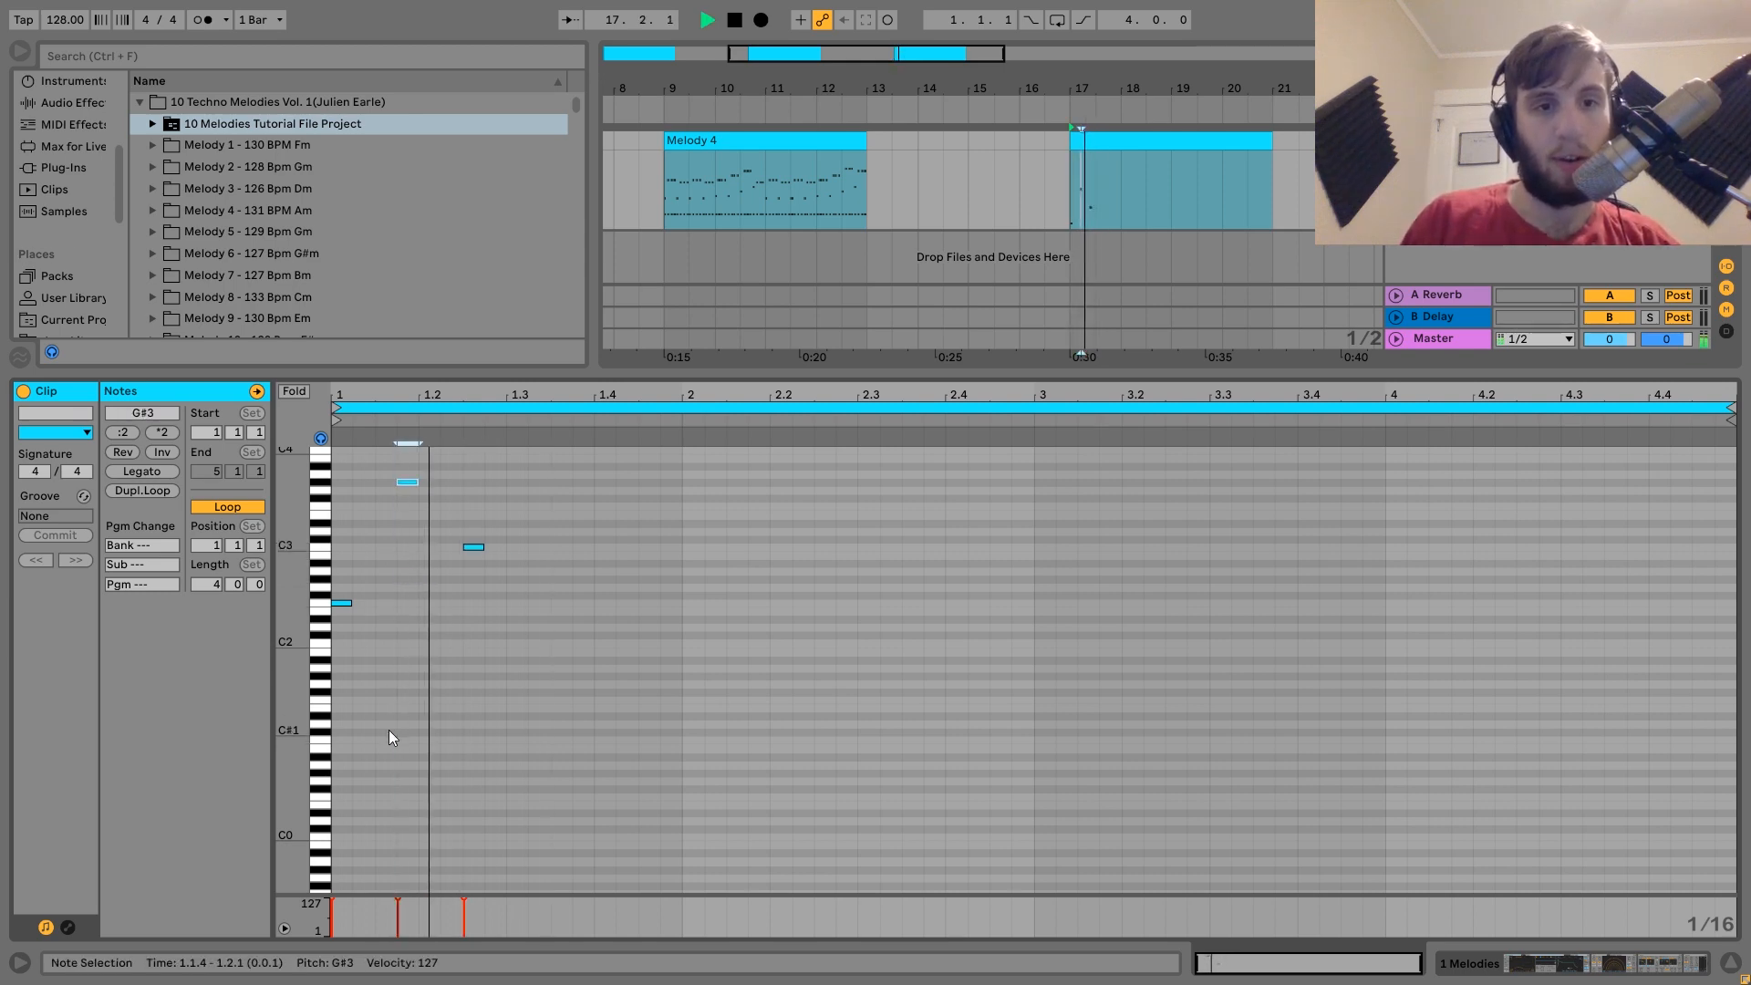
{"action": "key", "text": "space"}
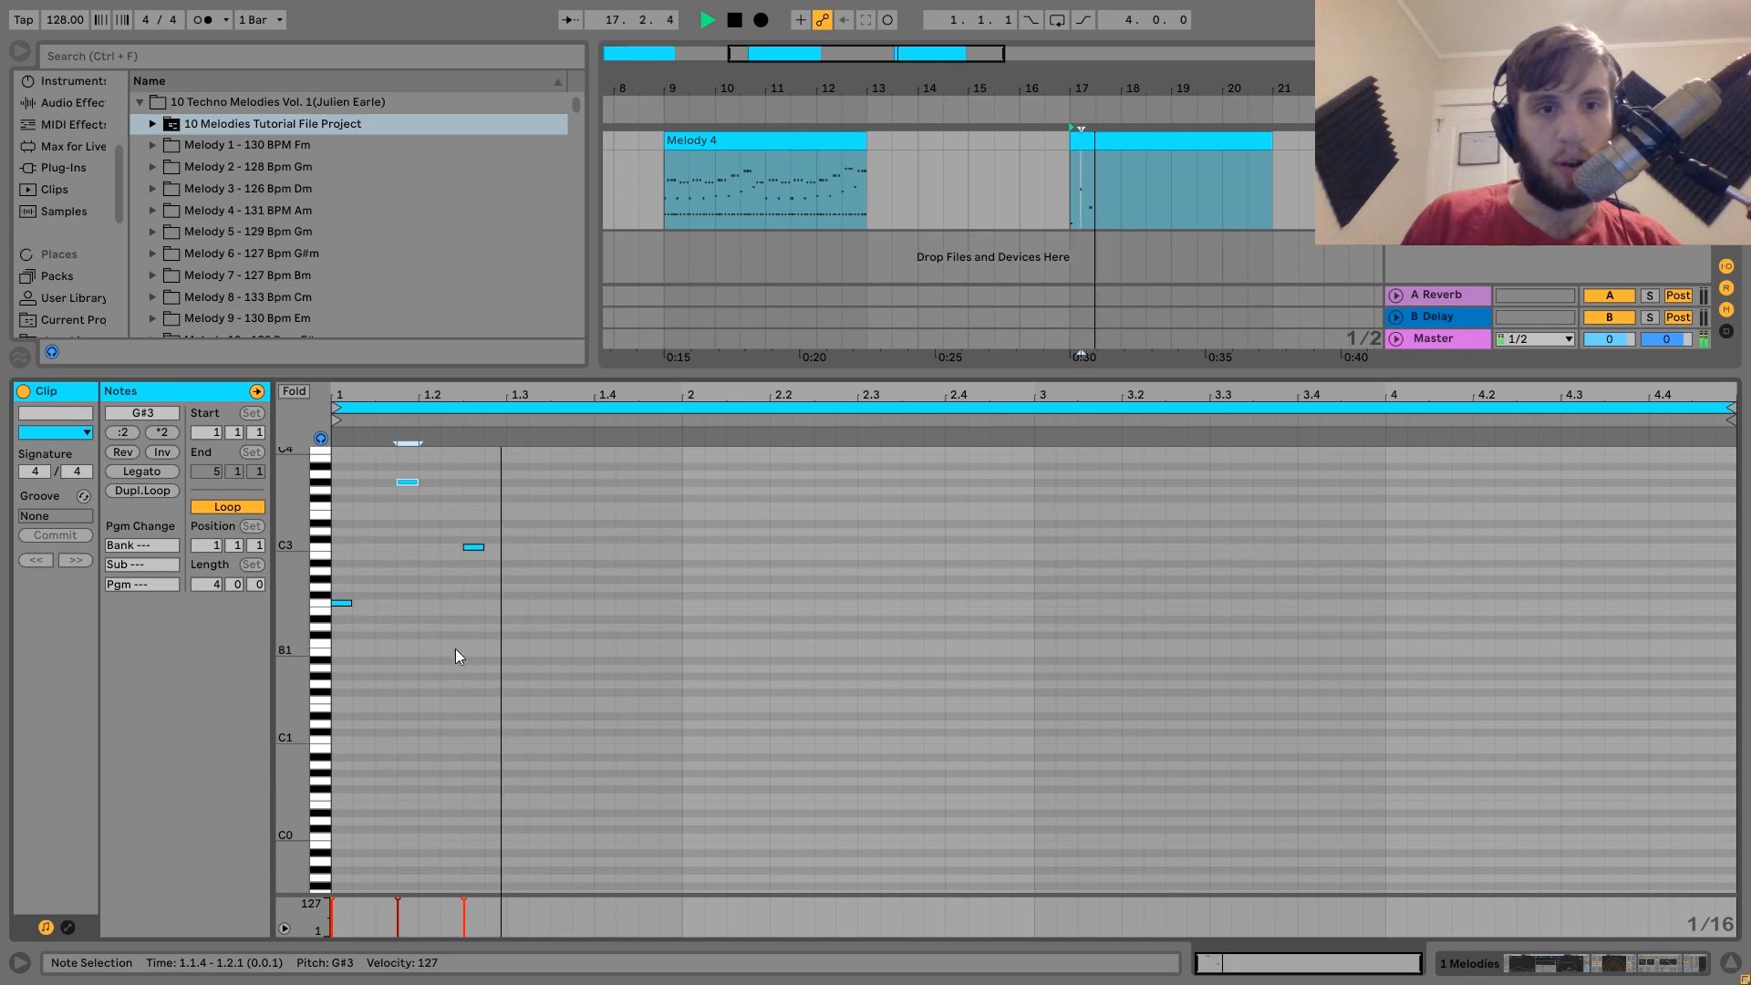
Step: Play back the pattern and lengthen the F2, G#3 and C3 notes to eighth notes
{"action": "key", "text": "space"}
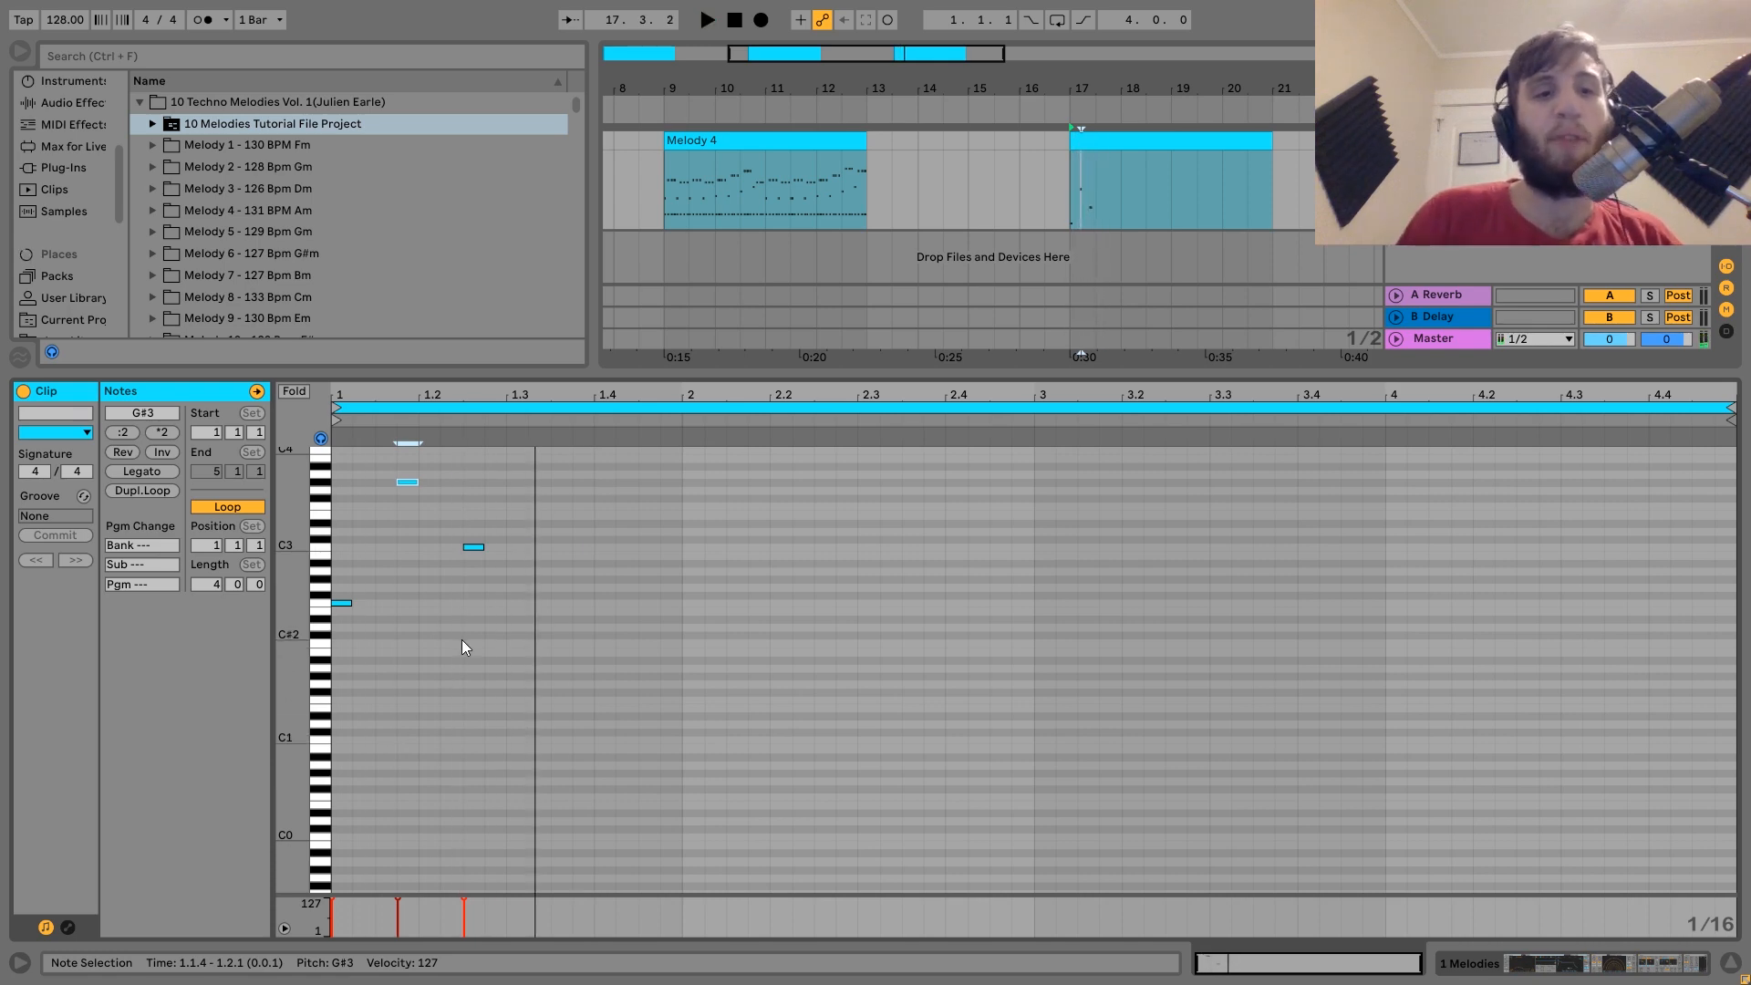
{"action": "key", "text": "space"}
{"action": "key", "text": "space"}
{"action": "key", "text": "ctrl+a"}
{"action": "key", "text": "shift+Right"}
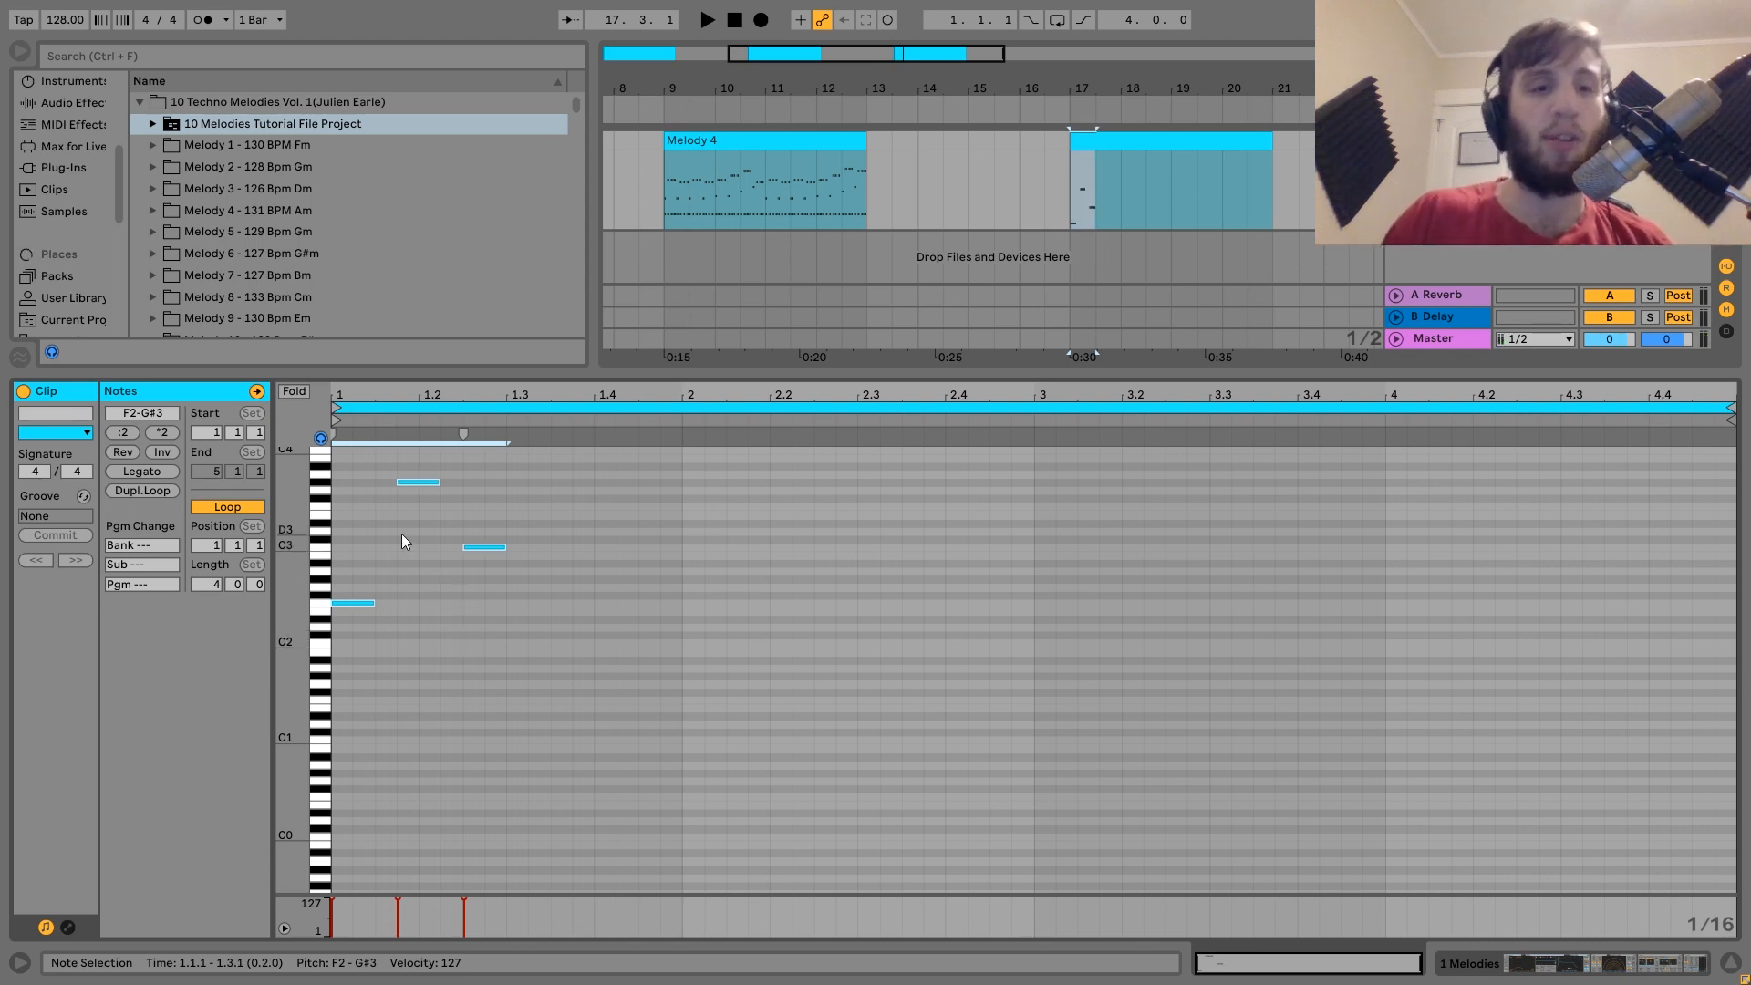
Step: Add a sixteenth-note G3 at 1.1.3, just before the G#3, and play the pattern
{"action": "left_click", "coordinate": [385, 490]}
{"action": "key", "text": "space"}
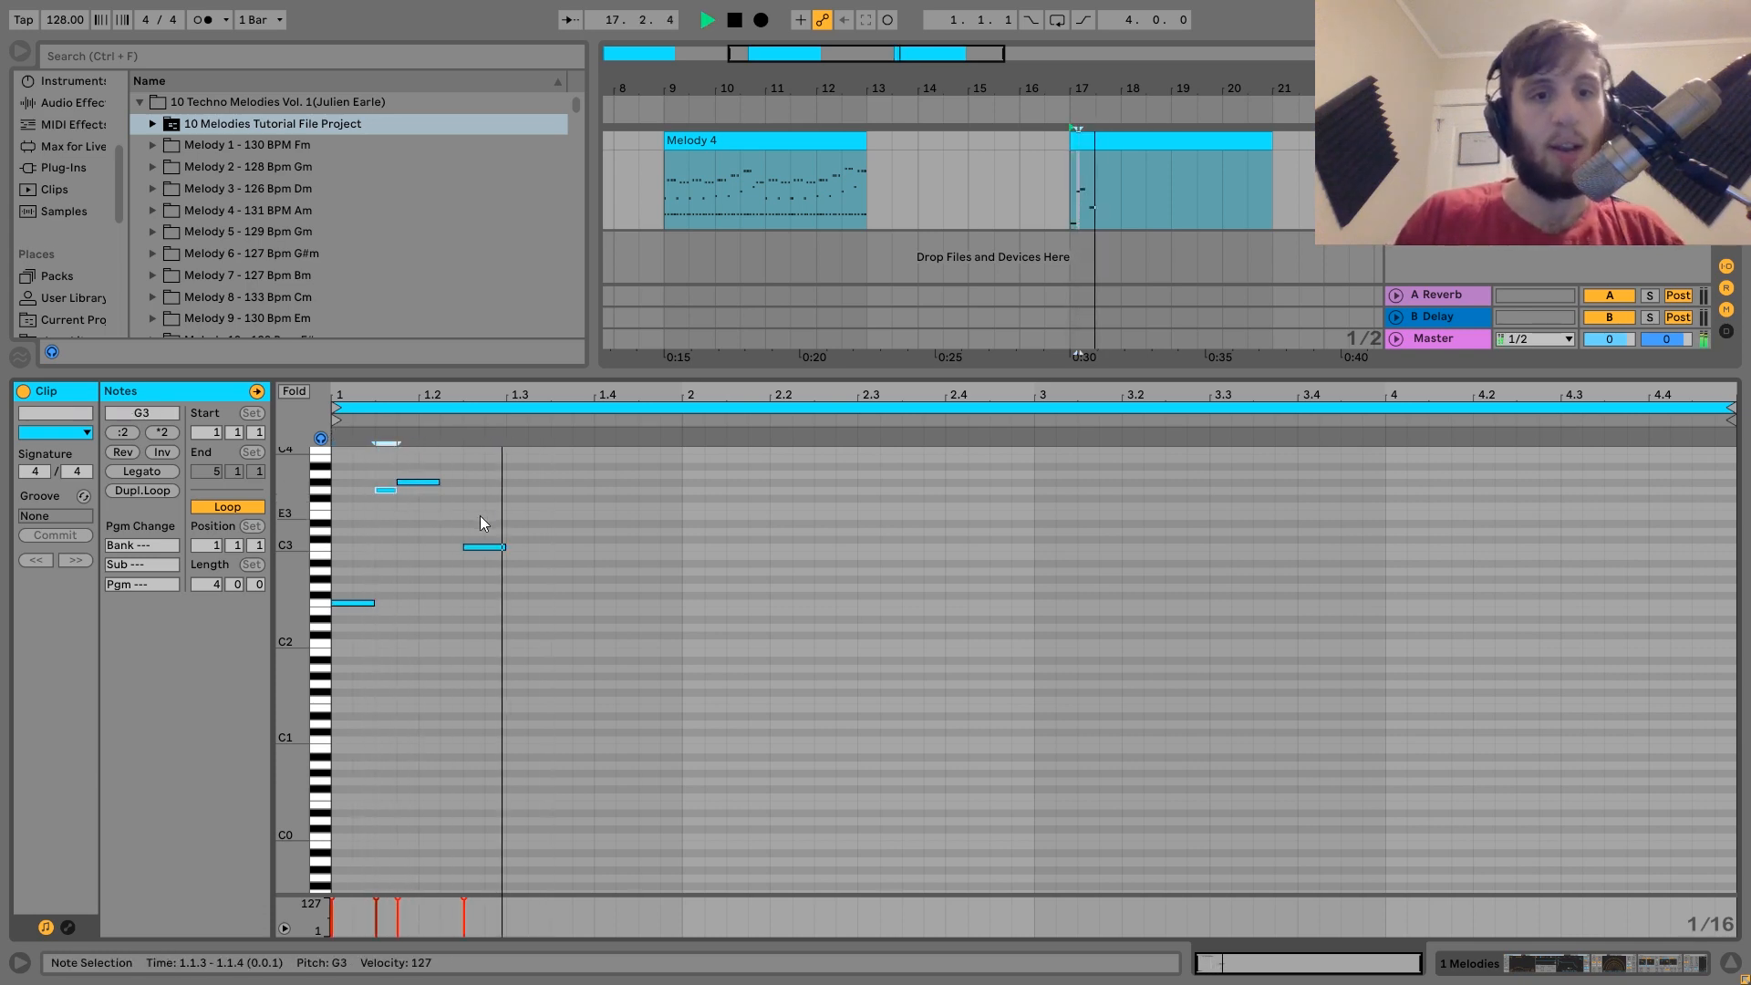
{"action": "key", "text": "space"}
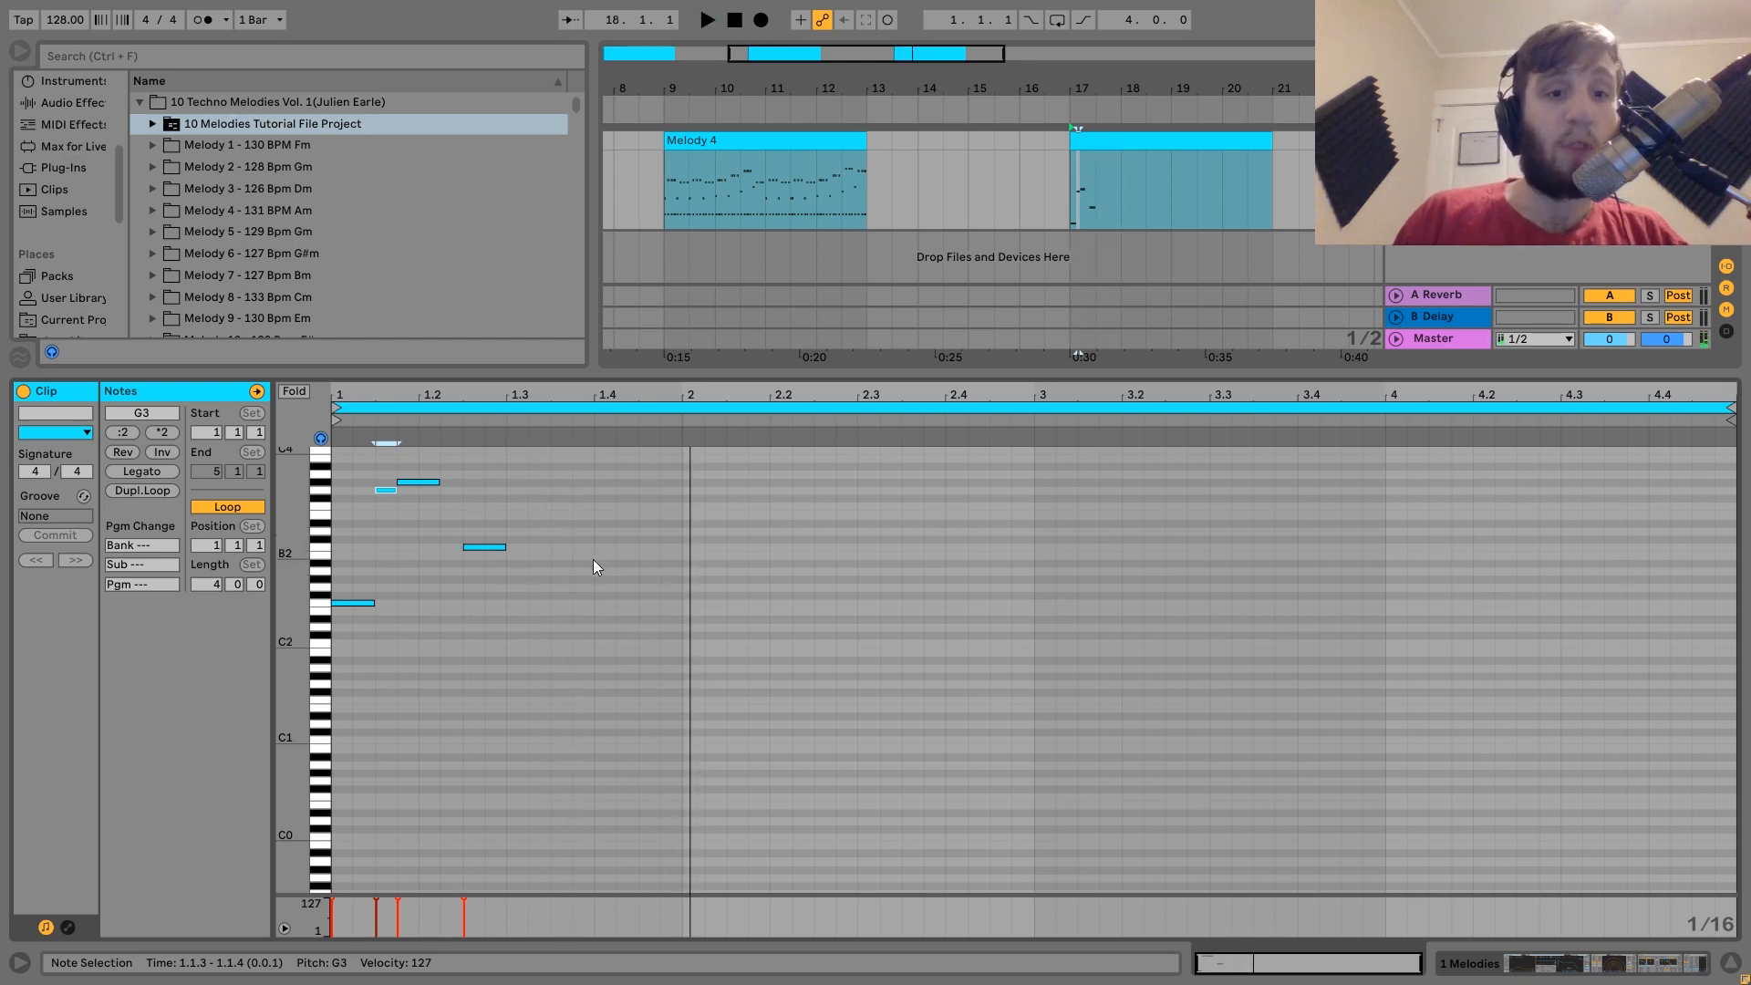
Step: Extend the melody with eighth notes C#3 at 1.3.2 and A#2 at 1.4.1, and play it back
{"action": "double_click", "coordinate": [538, 540]}
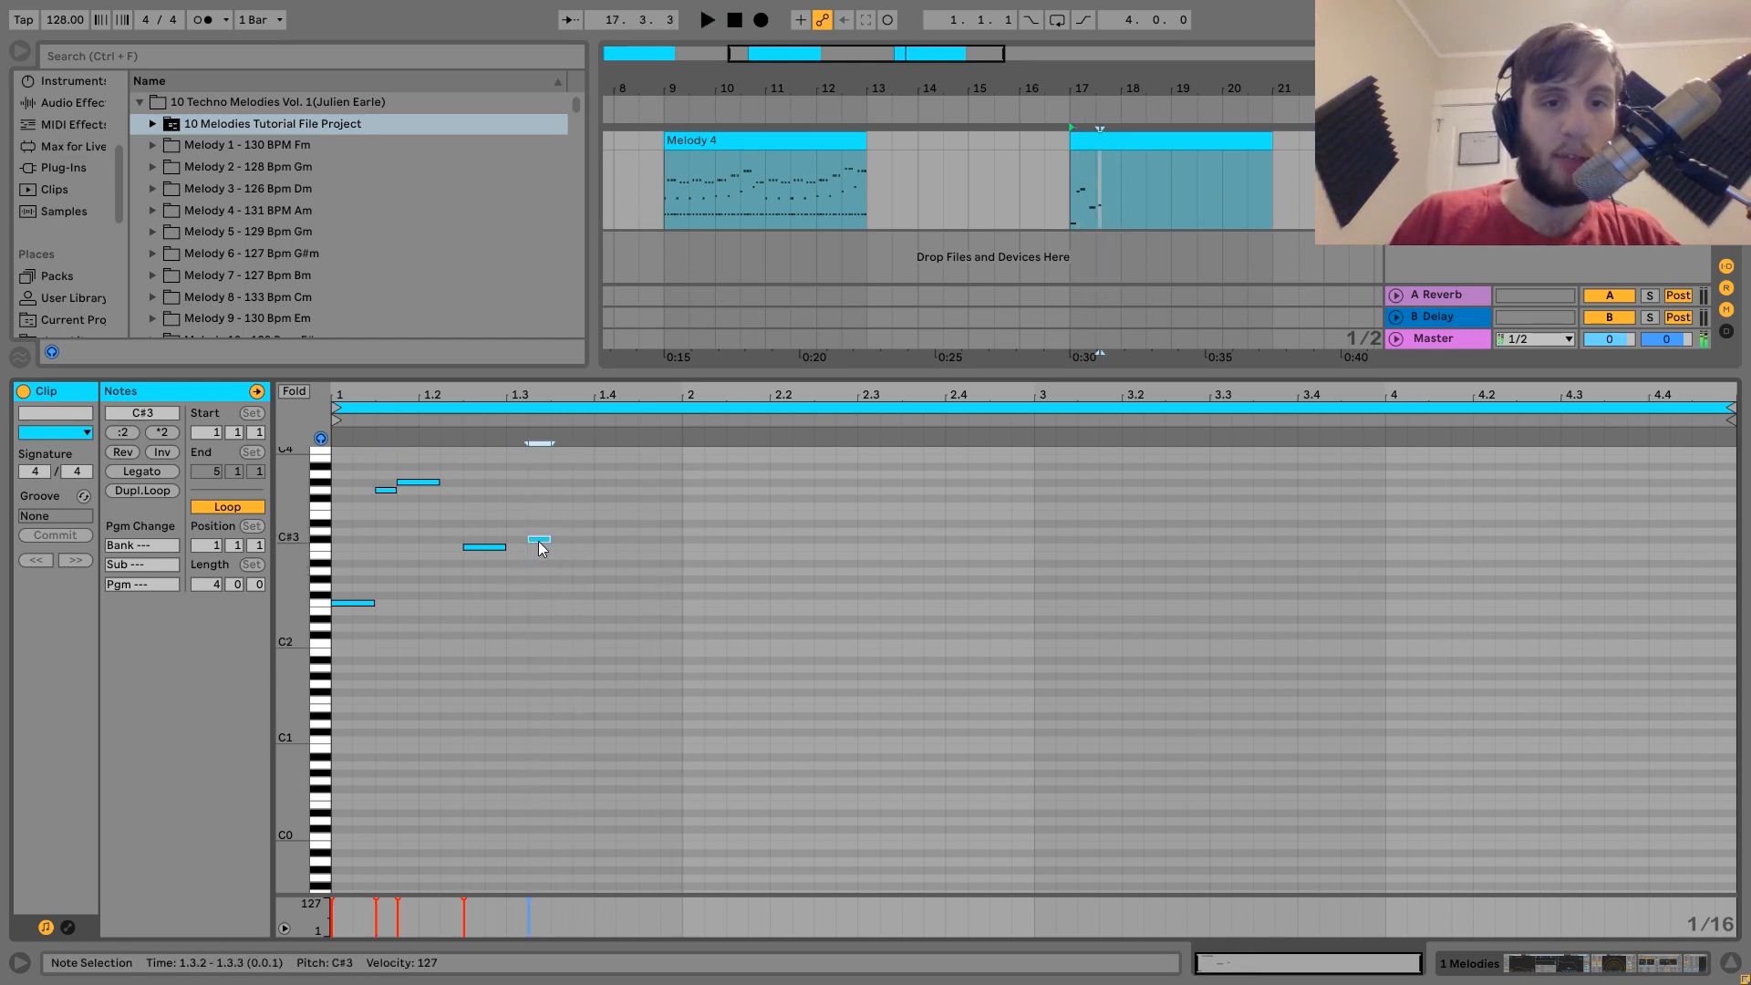
{"action": "double_click", "coordinate": [600, 564]}
{"action": "key", "text": "space"}
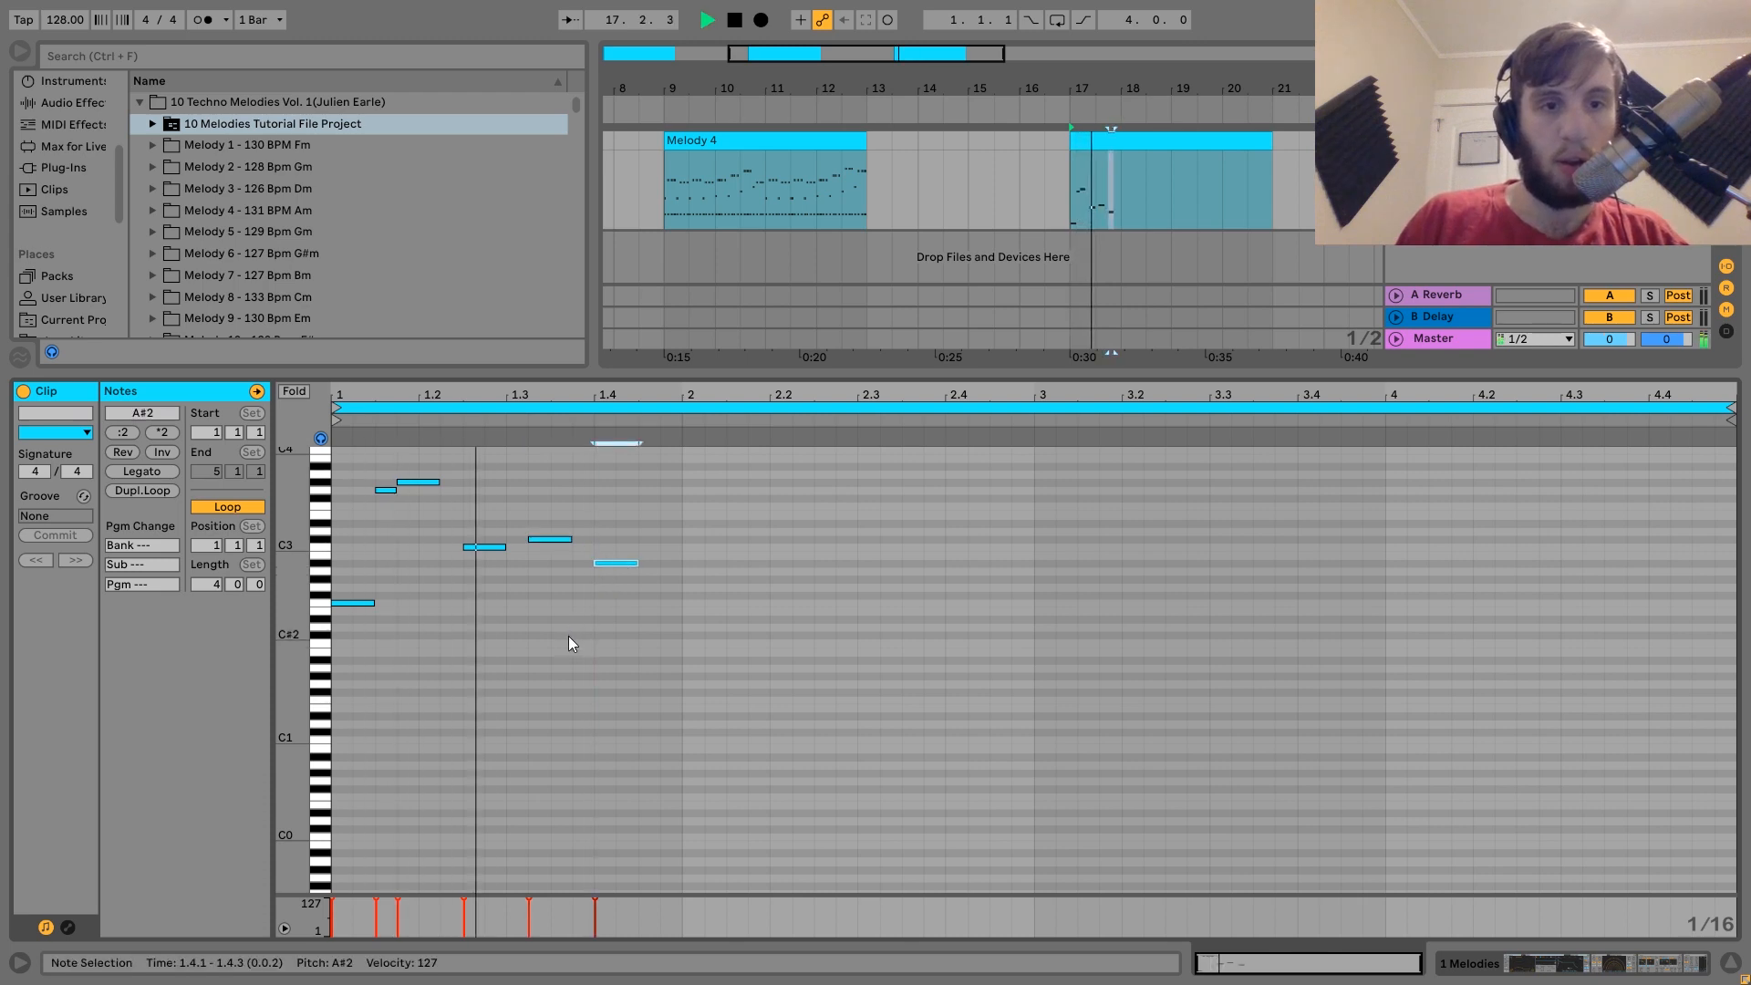
{"action": "key", "text": "ctrl+a"}
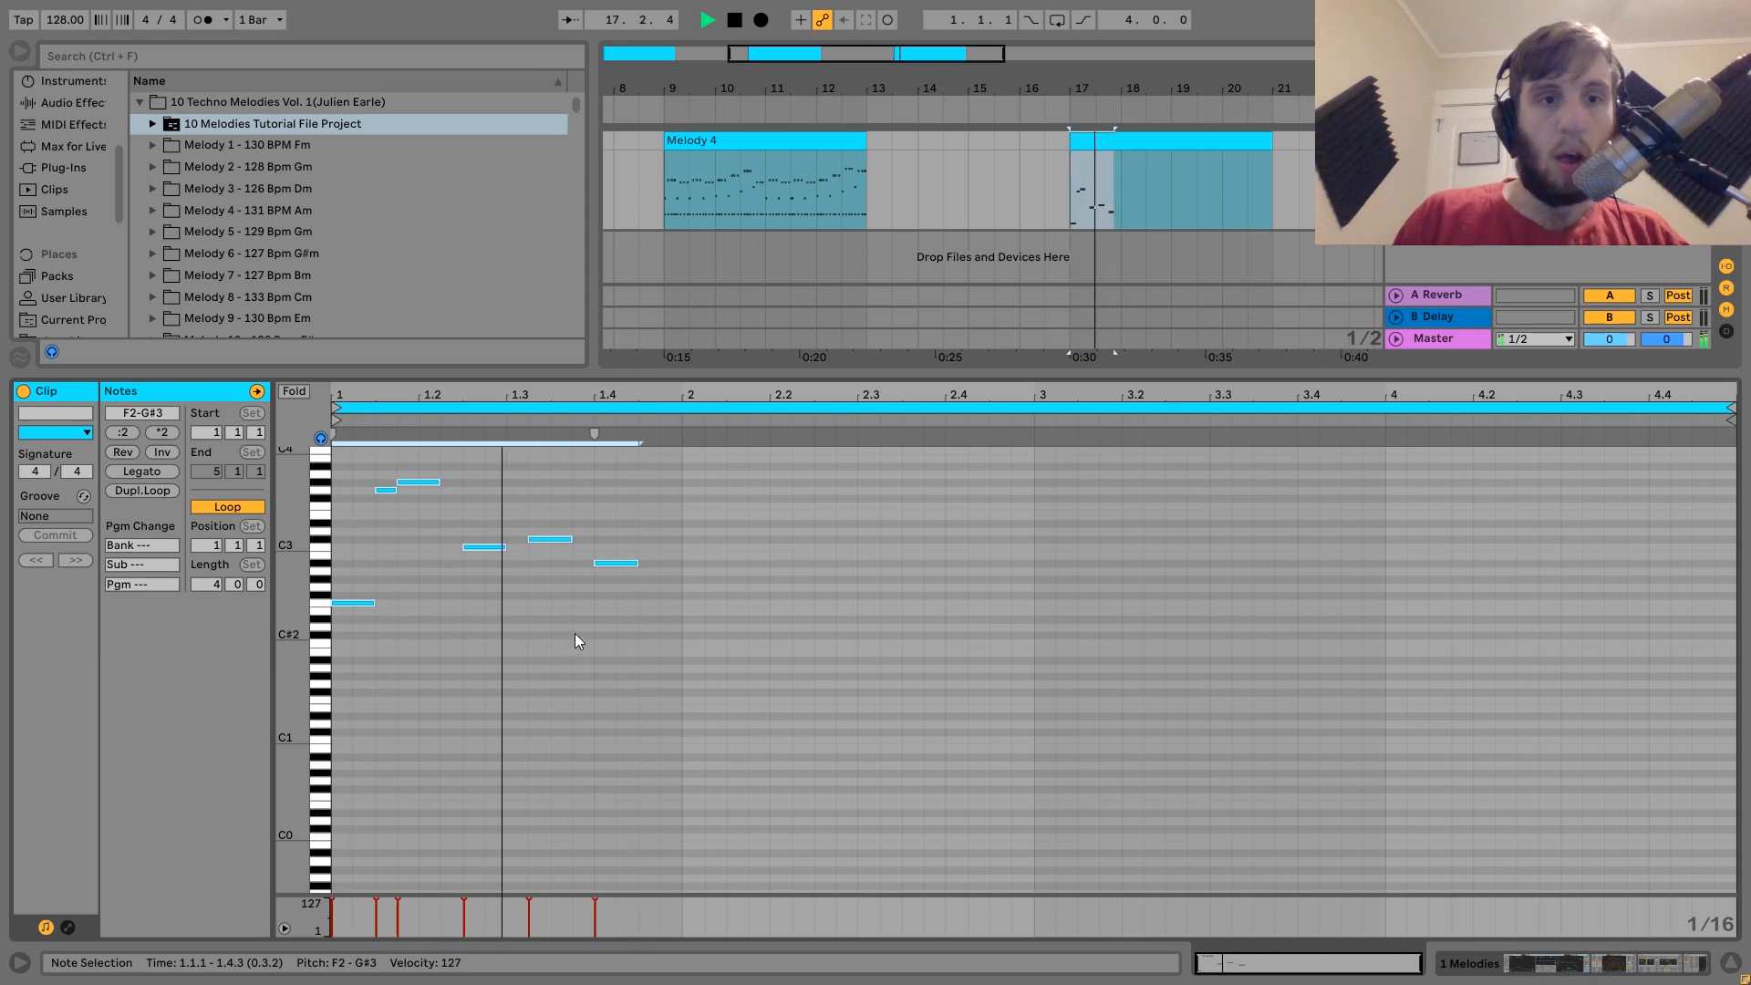
{"action": "key", "text": "space"}
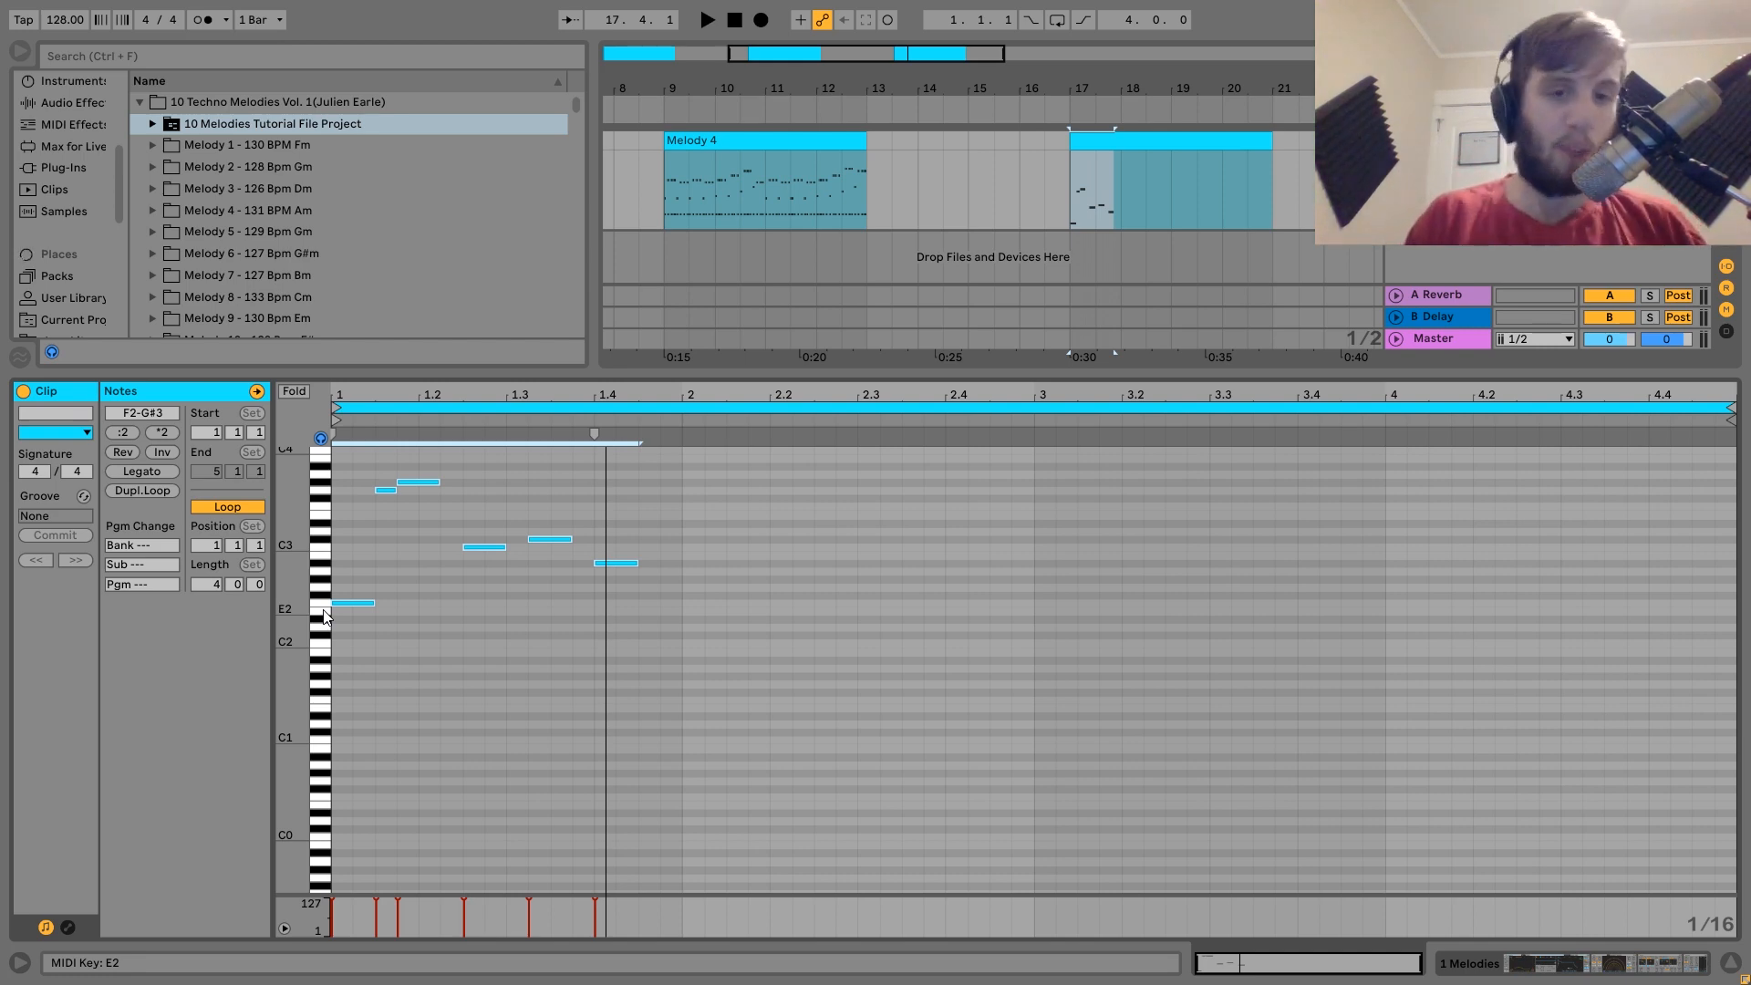
{"action": "key", "text": "space"}
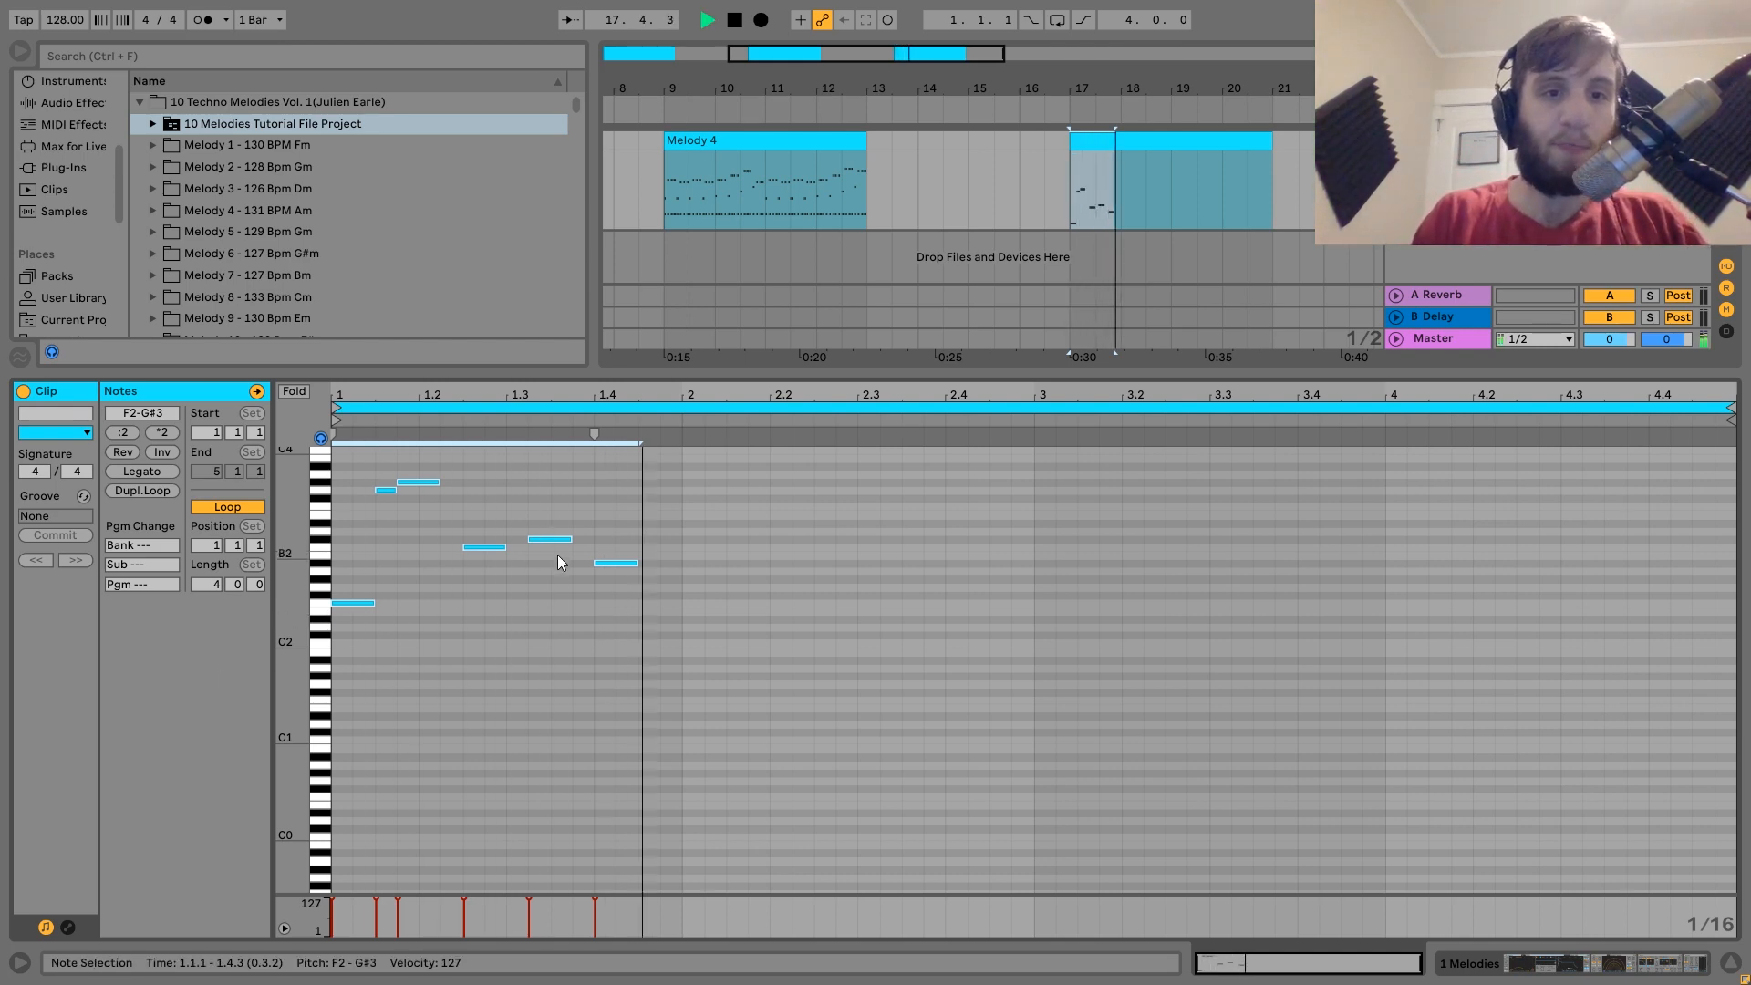
{"action": "key", "text": "space"}
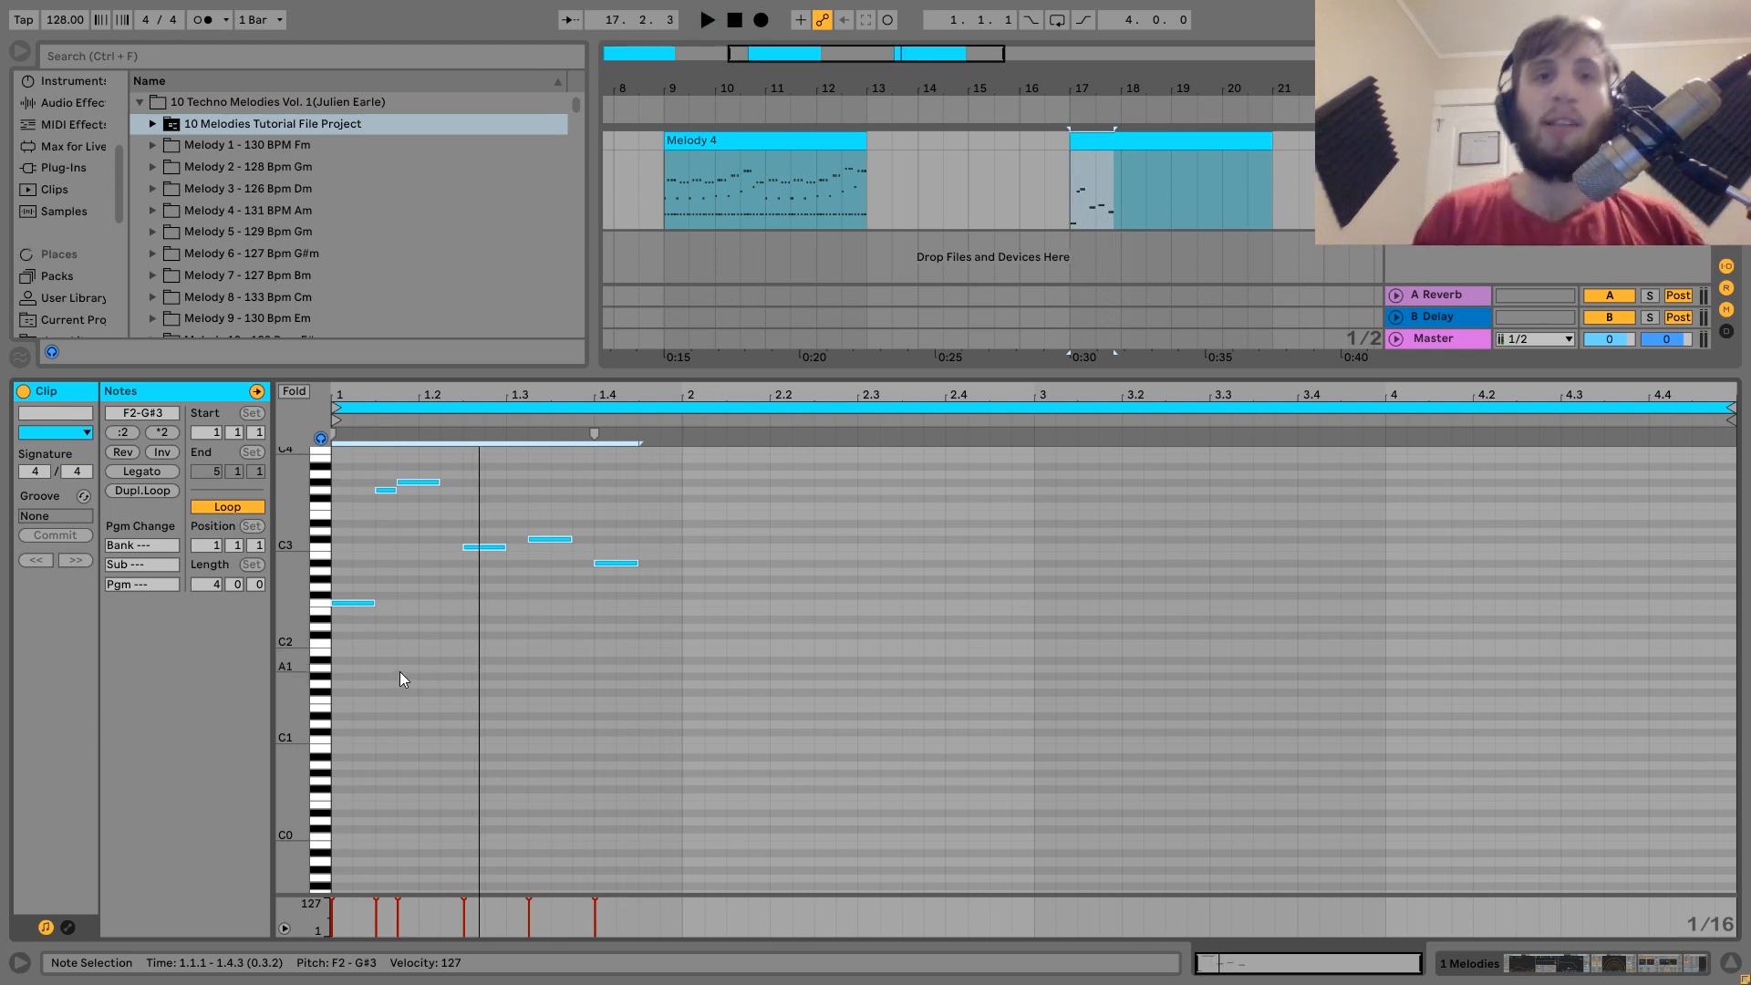
Step: Open the Melody 1 clip, play it and examine the note patterns in its first and second bars
{"action": "scroll", "coordinate": [879, 214], "scroll_direction": "left", "scroll_amount": 5}
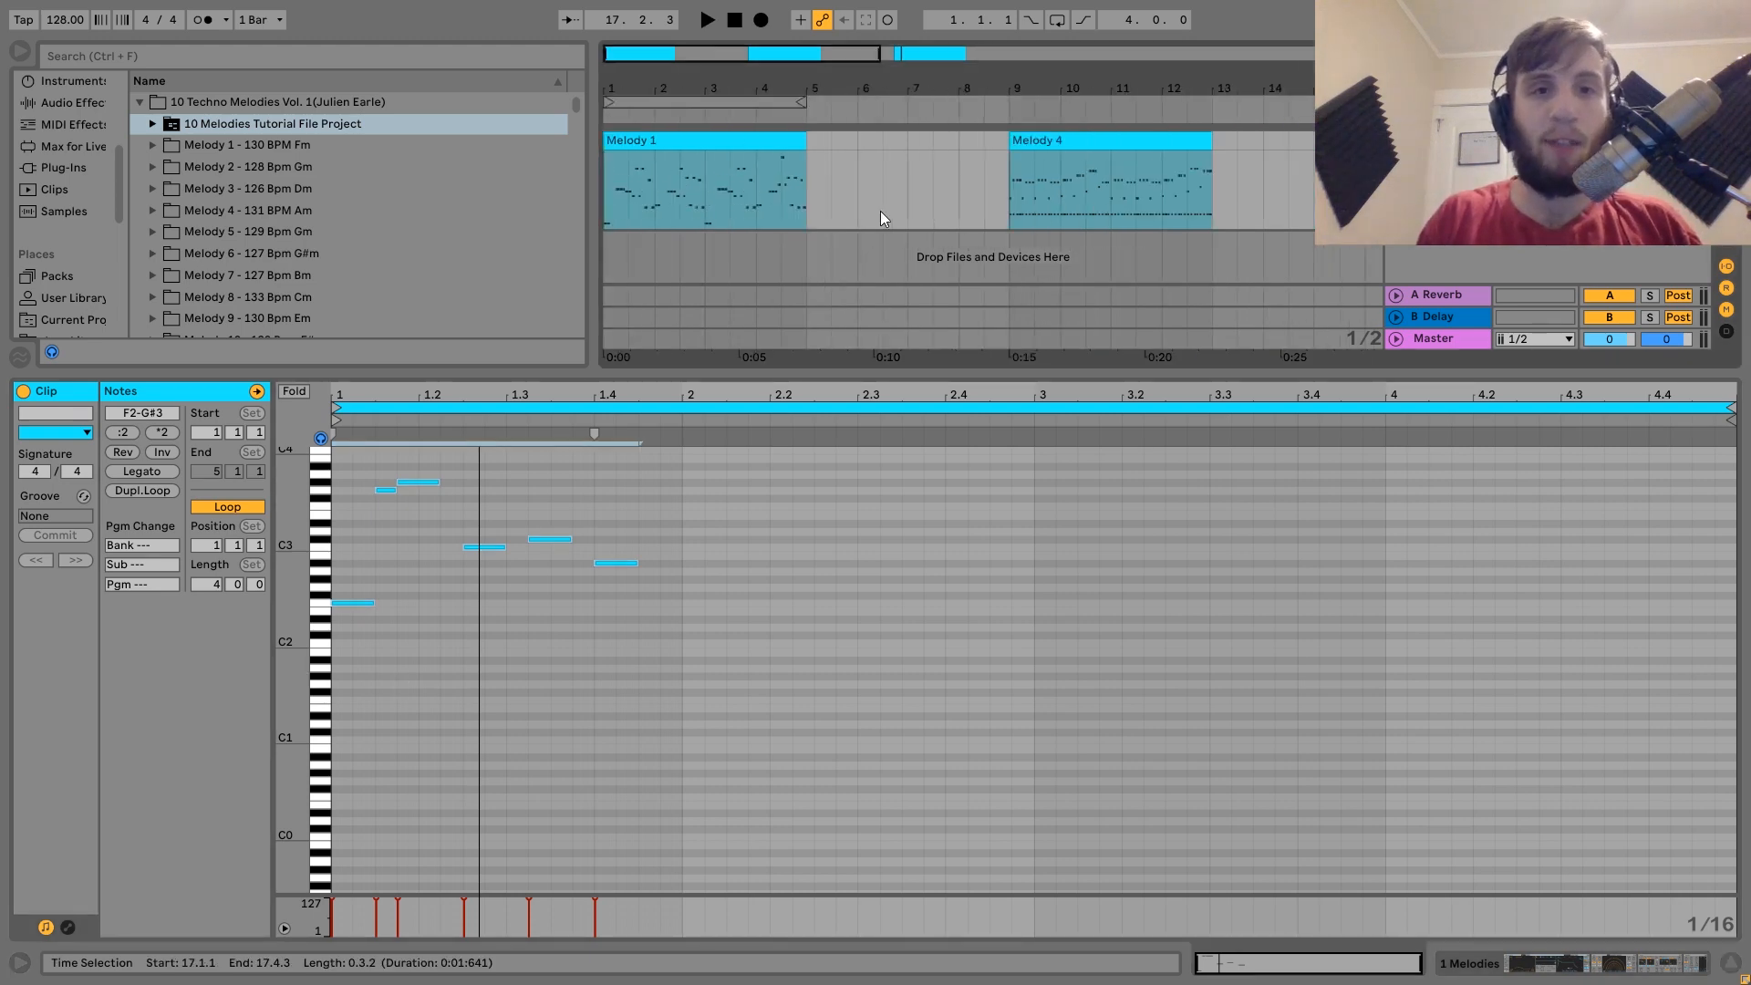
{"action": "left_click", "coordinate": [695, 146]}
{"action": "key", "text": "space"}
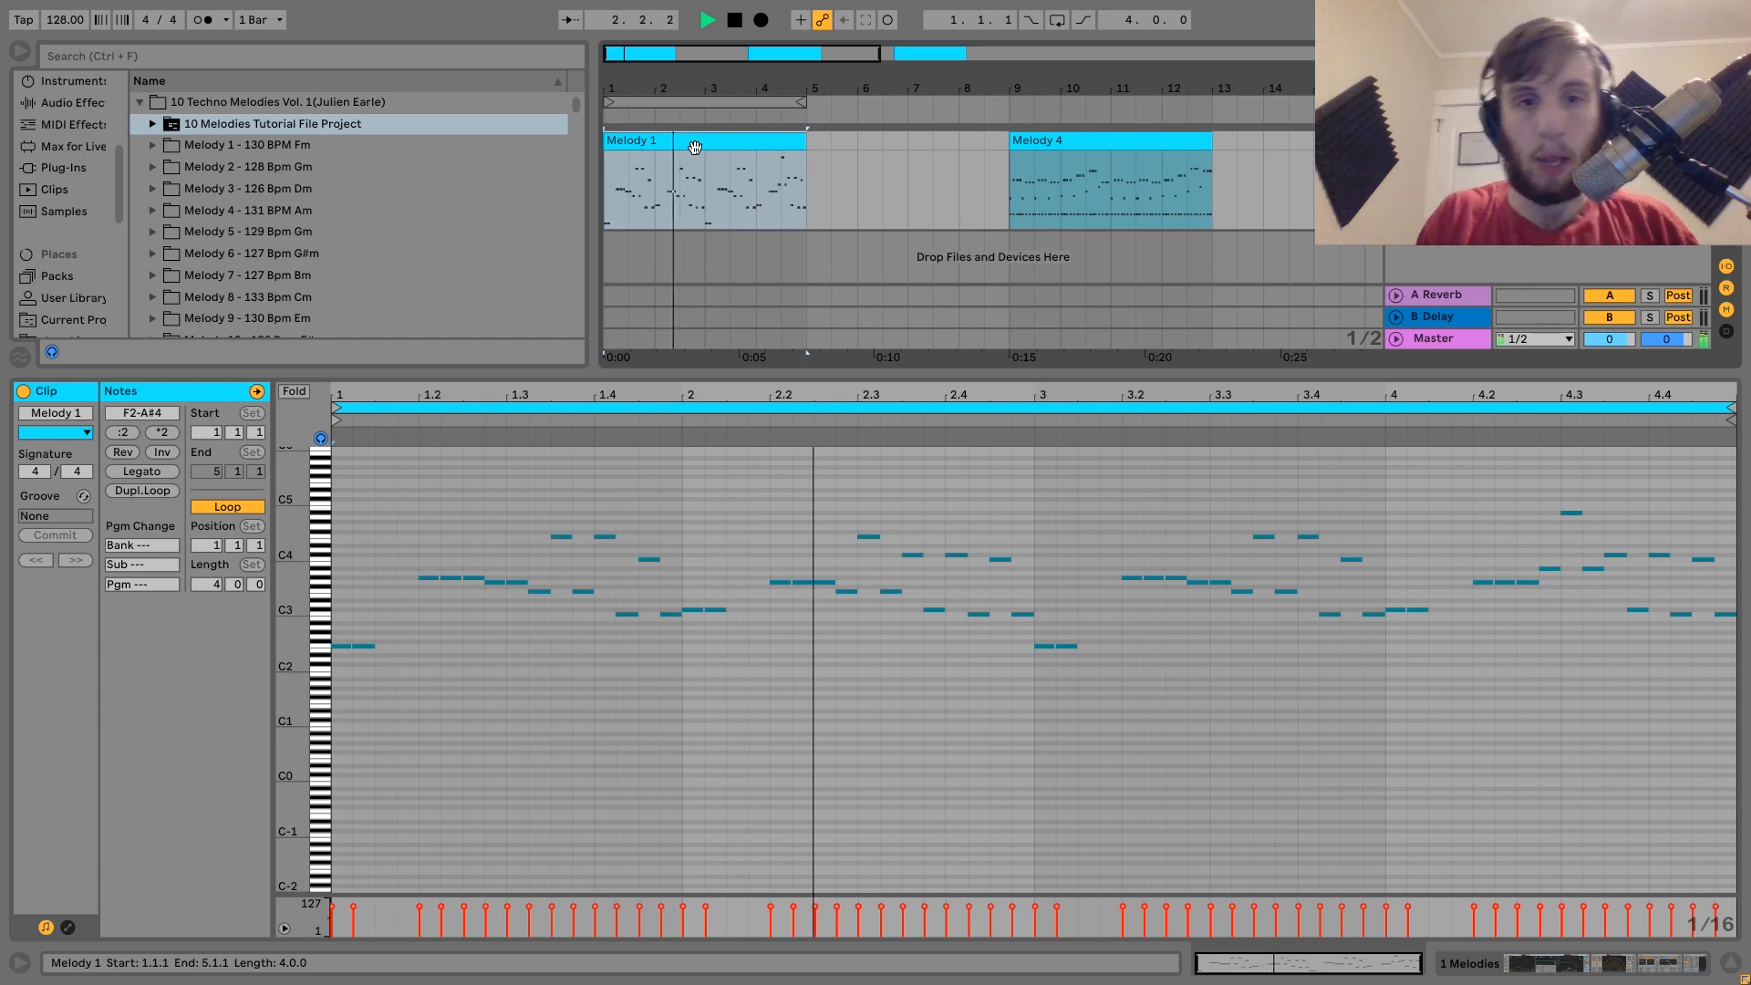
{"action": "key", "text": "space"}
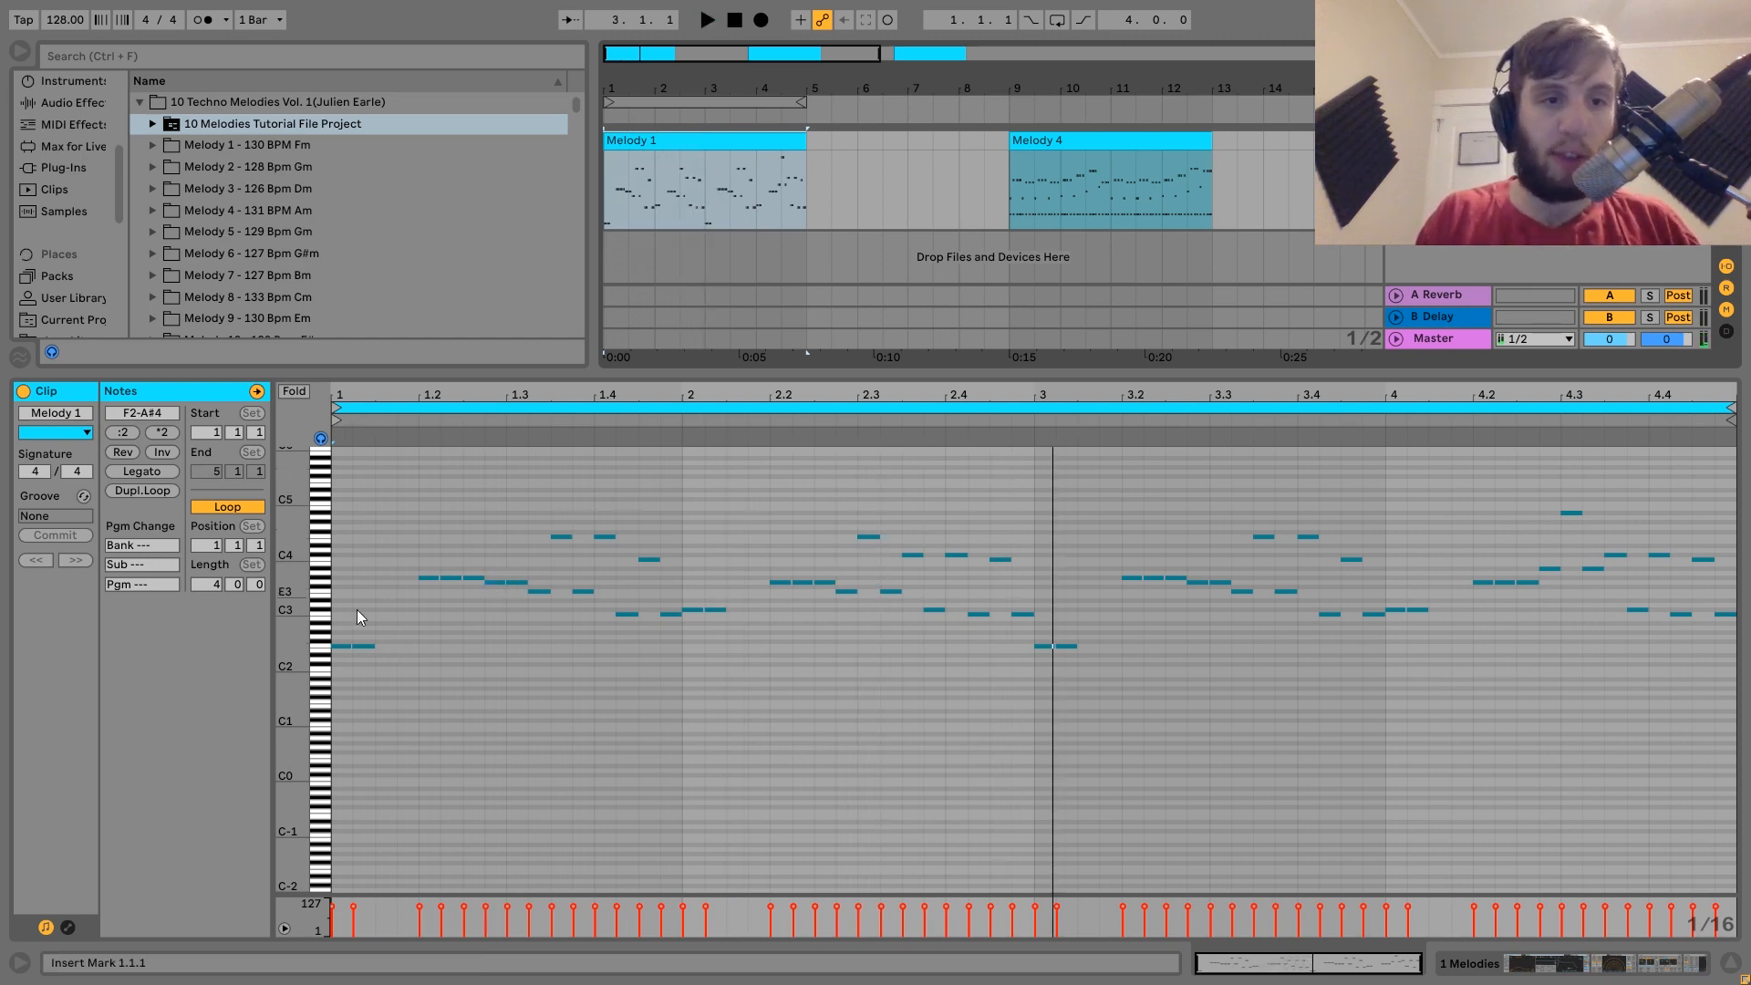
{"action": "left_click_drag", "start_coordinate": [335, 659], "coordinate": [683, 431]}
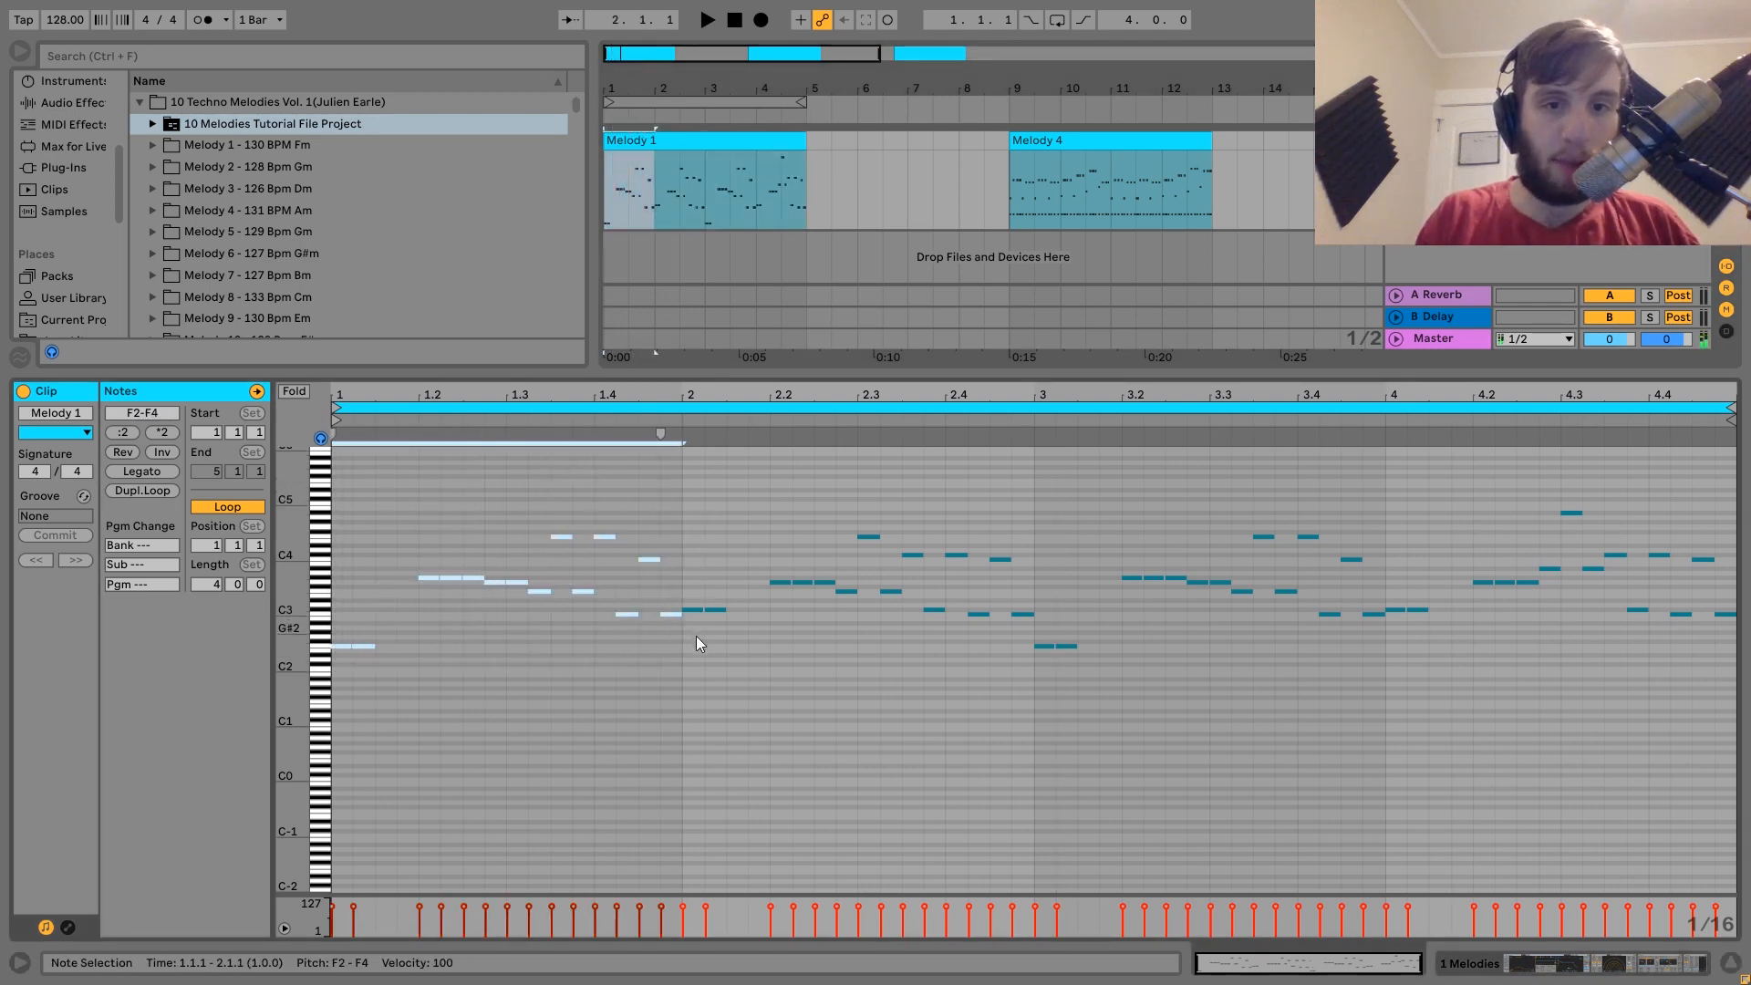
{"action": "left_click_drag", "start_coordinate": [688, 631], "coordinate": [968, 453]}
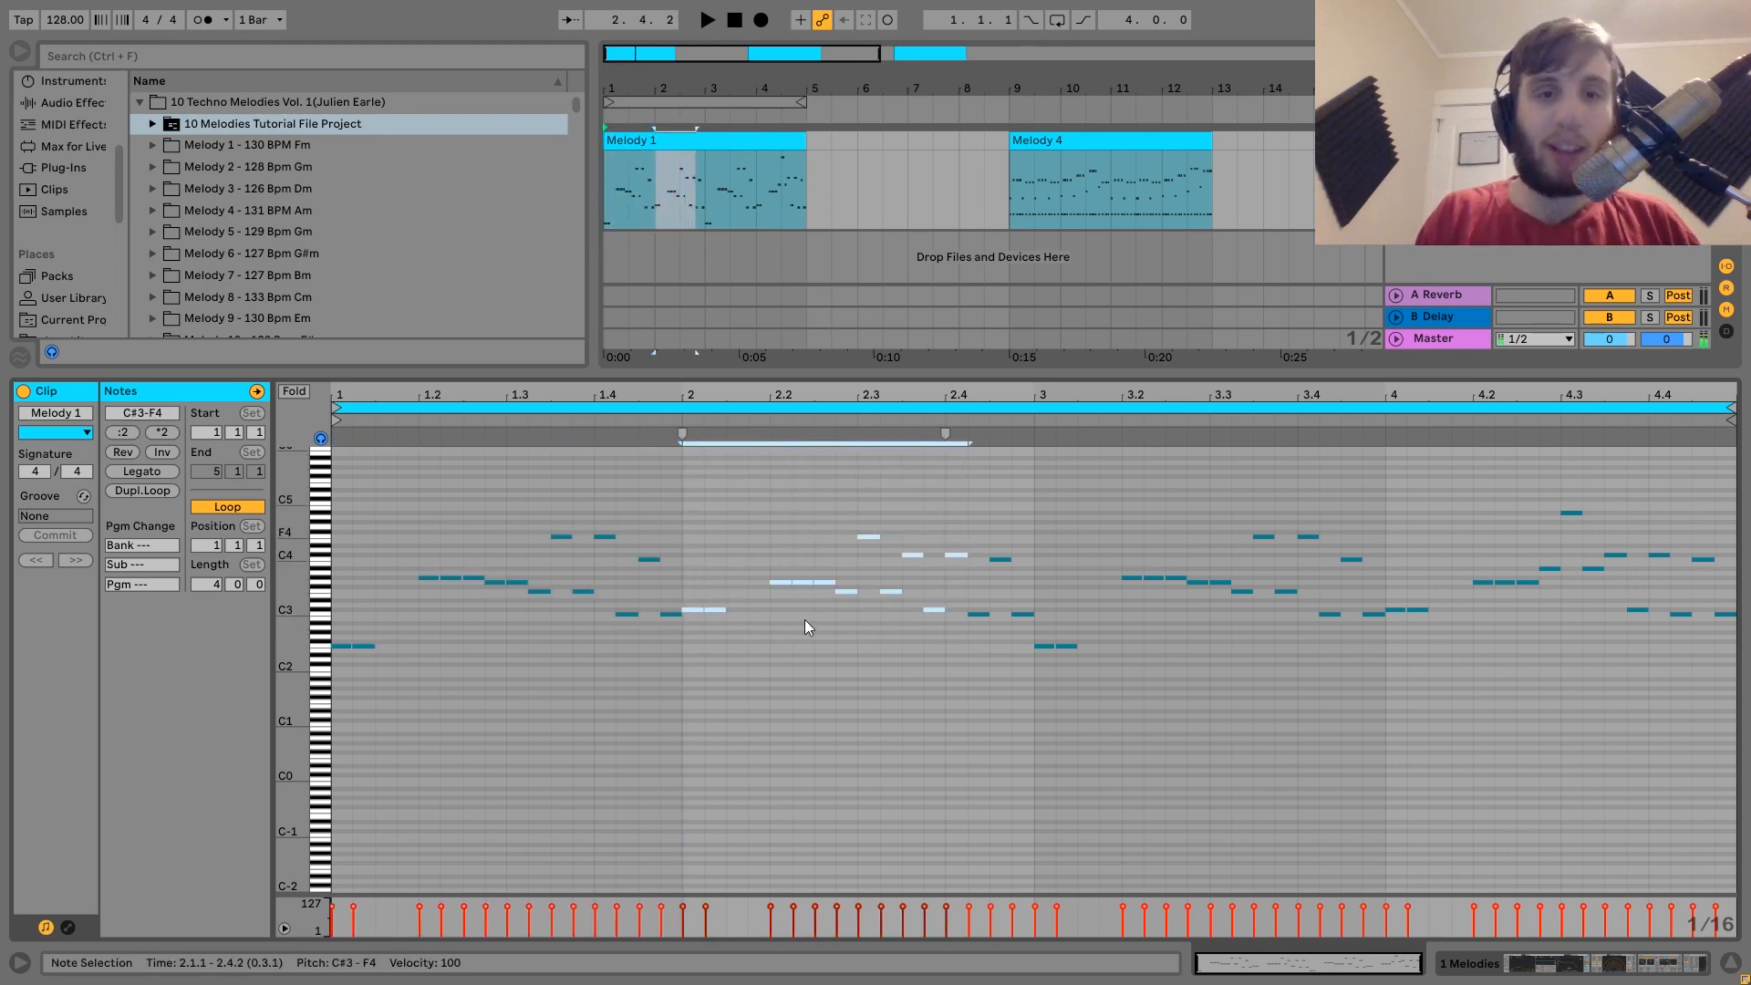
{"action": "key", "text": "space"}
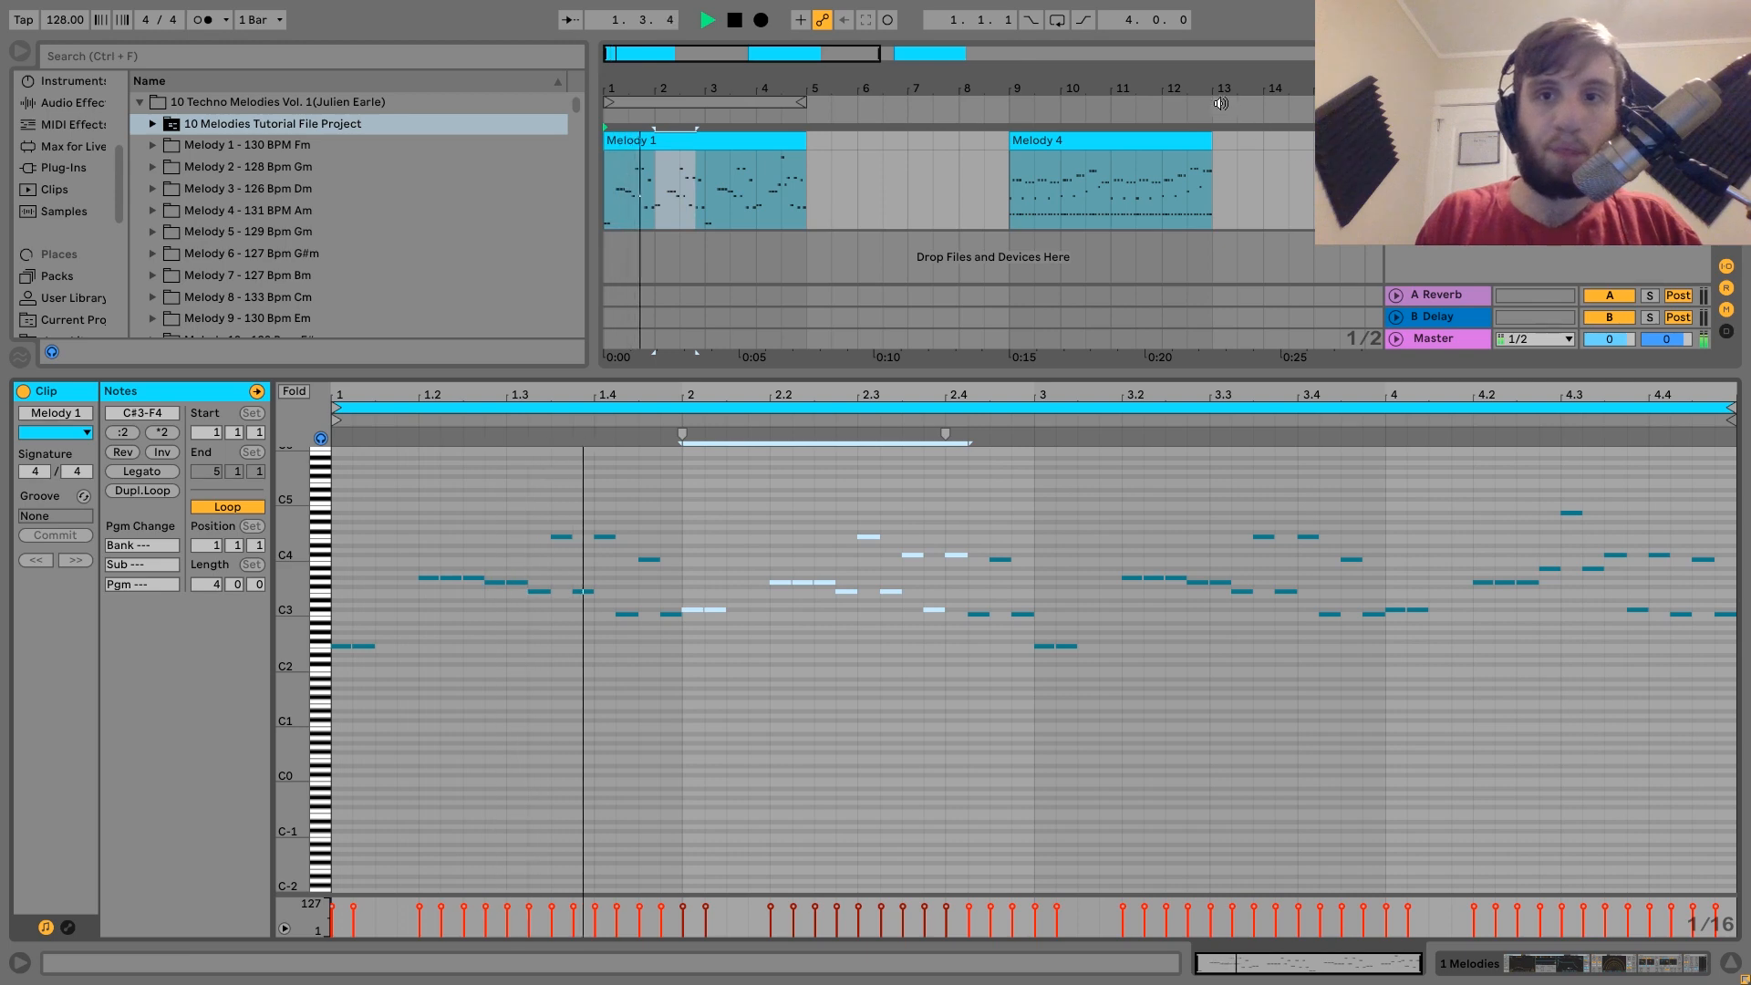
{"action": "key", "text": "space"}
Step: Return to the unnamed clip at bar 17 and delete all of its notes
{"action": "left_click_drag", "start_coordinate": [1209, 86], "coordinate": [706, 76]}
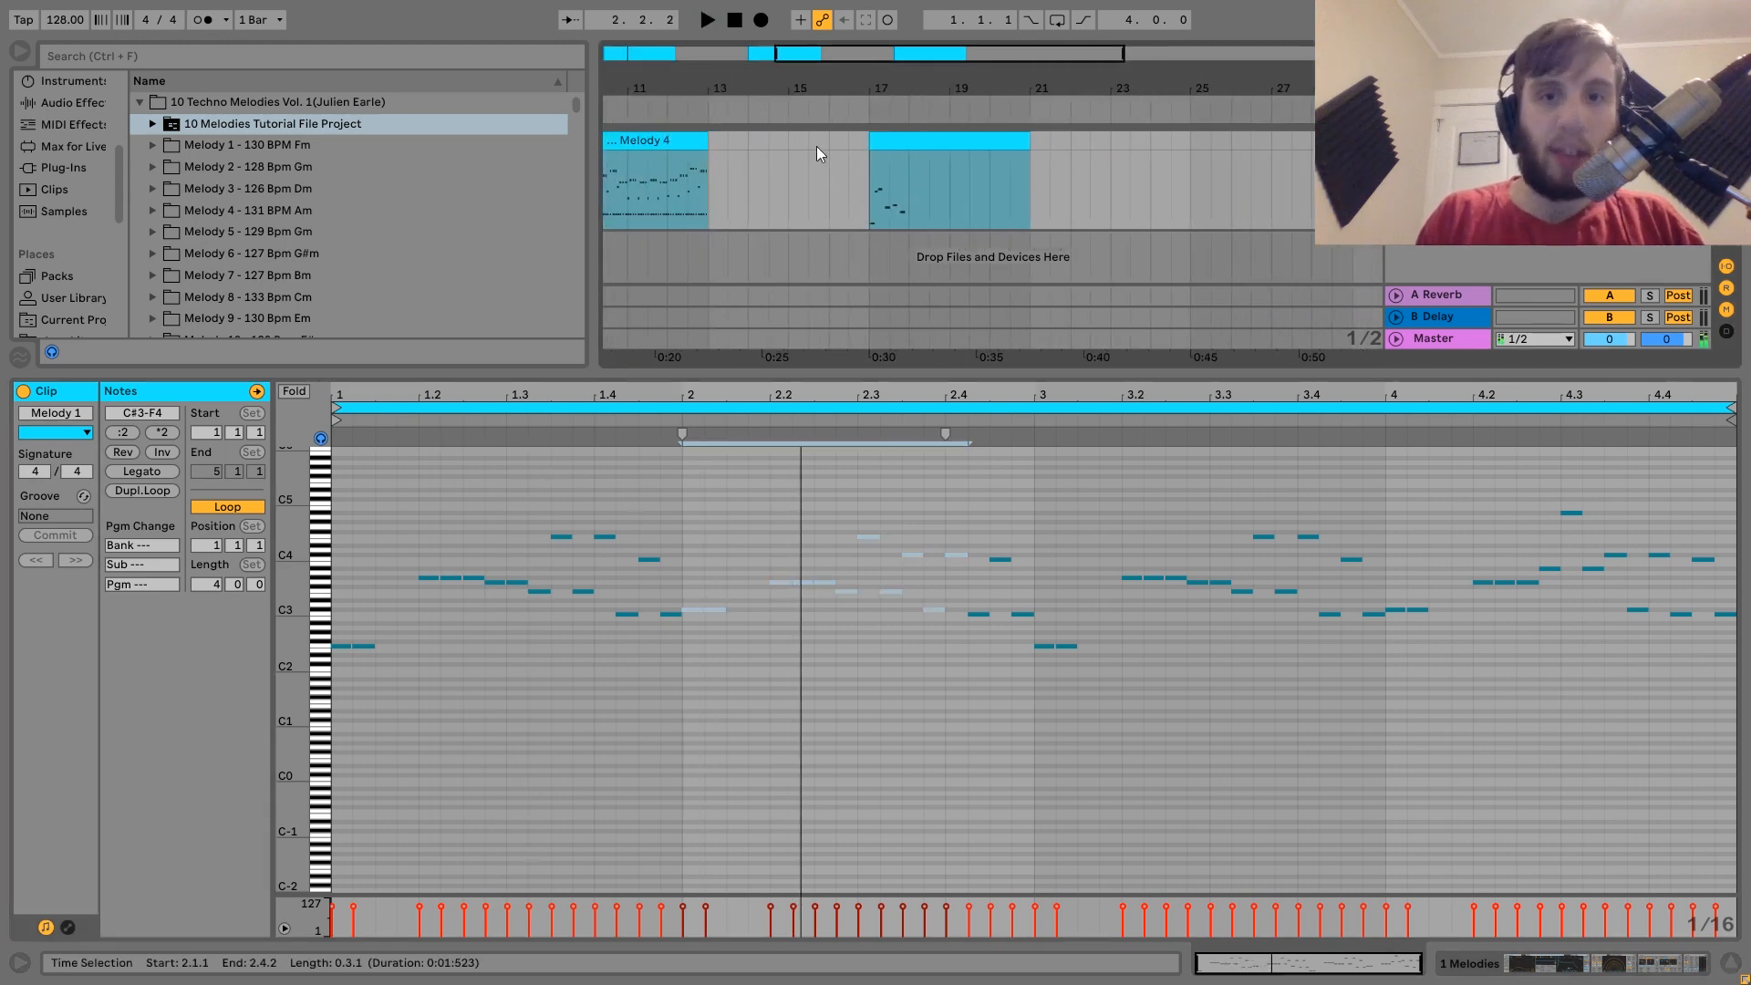
{"action": "left_click", "coordinate": [909, 143]}
{"action": "left_click", "coordinate": [448, 748]}
{"action": "key", "text": "ctrl+a"}
{"action": "key", "text": "Delete"}
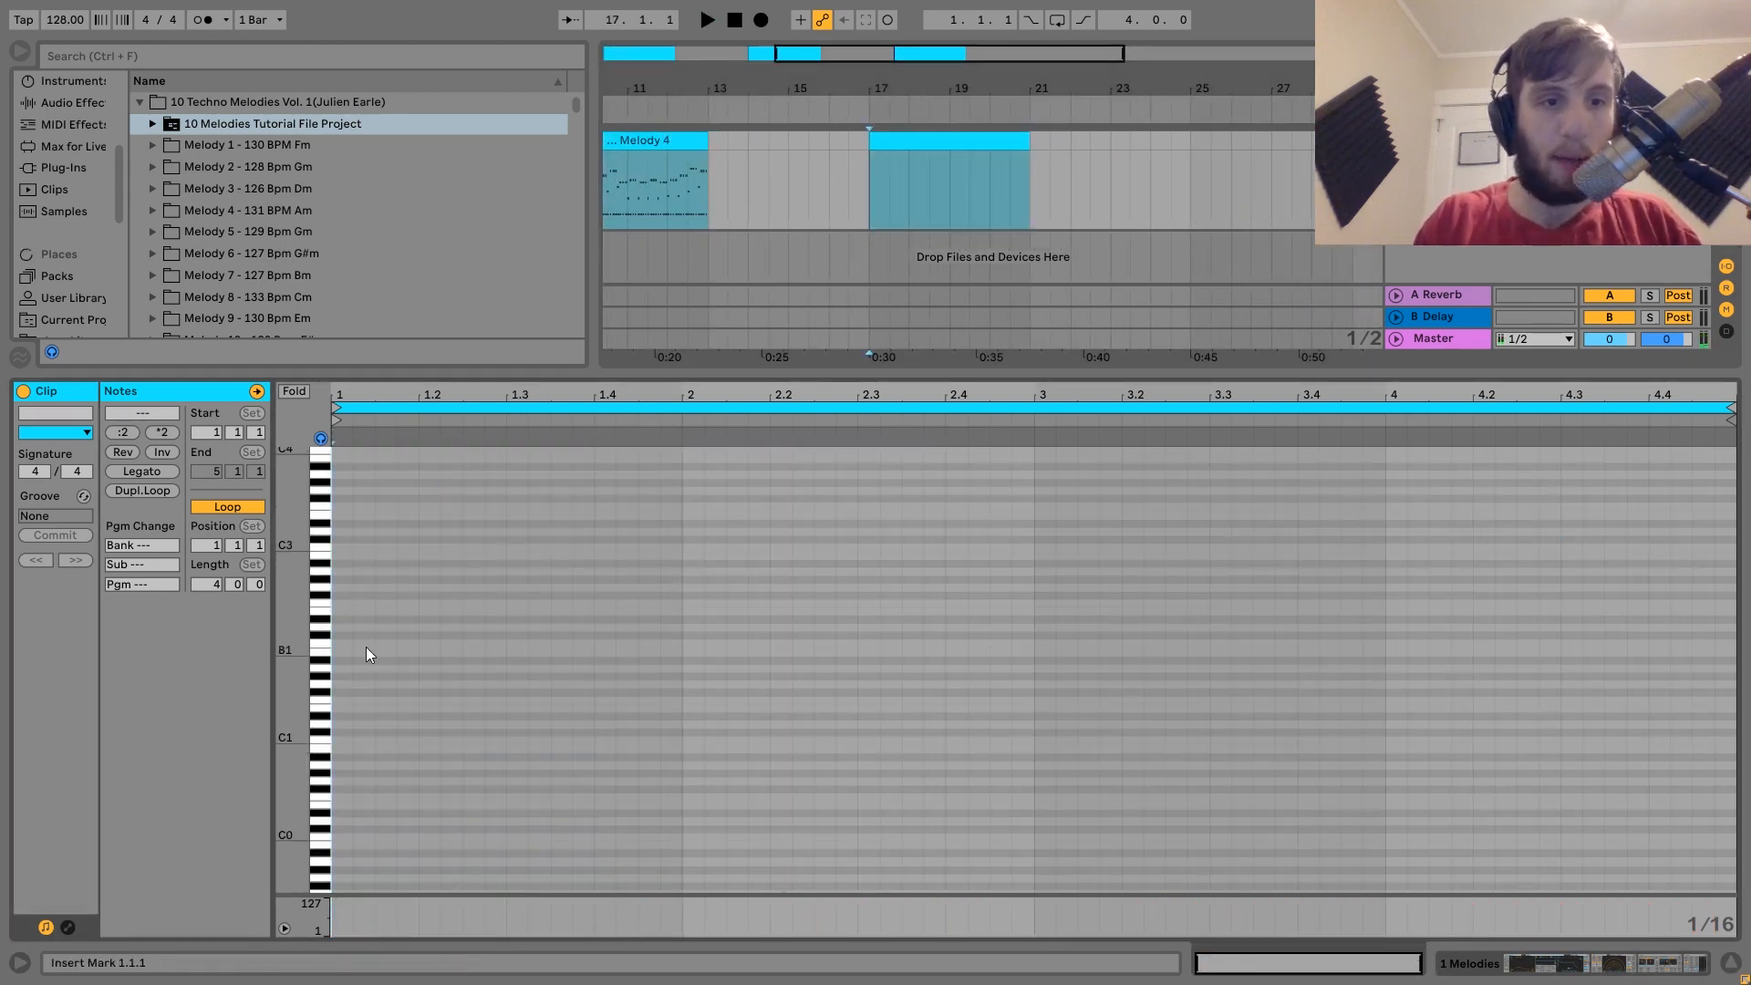
Step: Add an eighth-note F2 at 1.1.1, a sixteenth-note G#3 at 1.1.3 and a sixteenth-note C3 at 1.1.4
{"action": "double_click", "coordinate": [342, 603]}
{"action": "key", "text": "ctrl+d"}
{"action": "key", "text": "Up"}
{"action": "key", "text": "Up"}
{"action": "key", "text": "Up"}
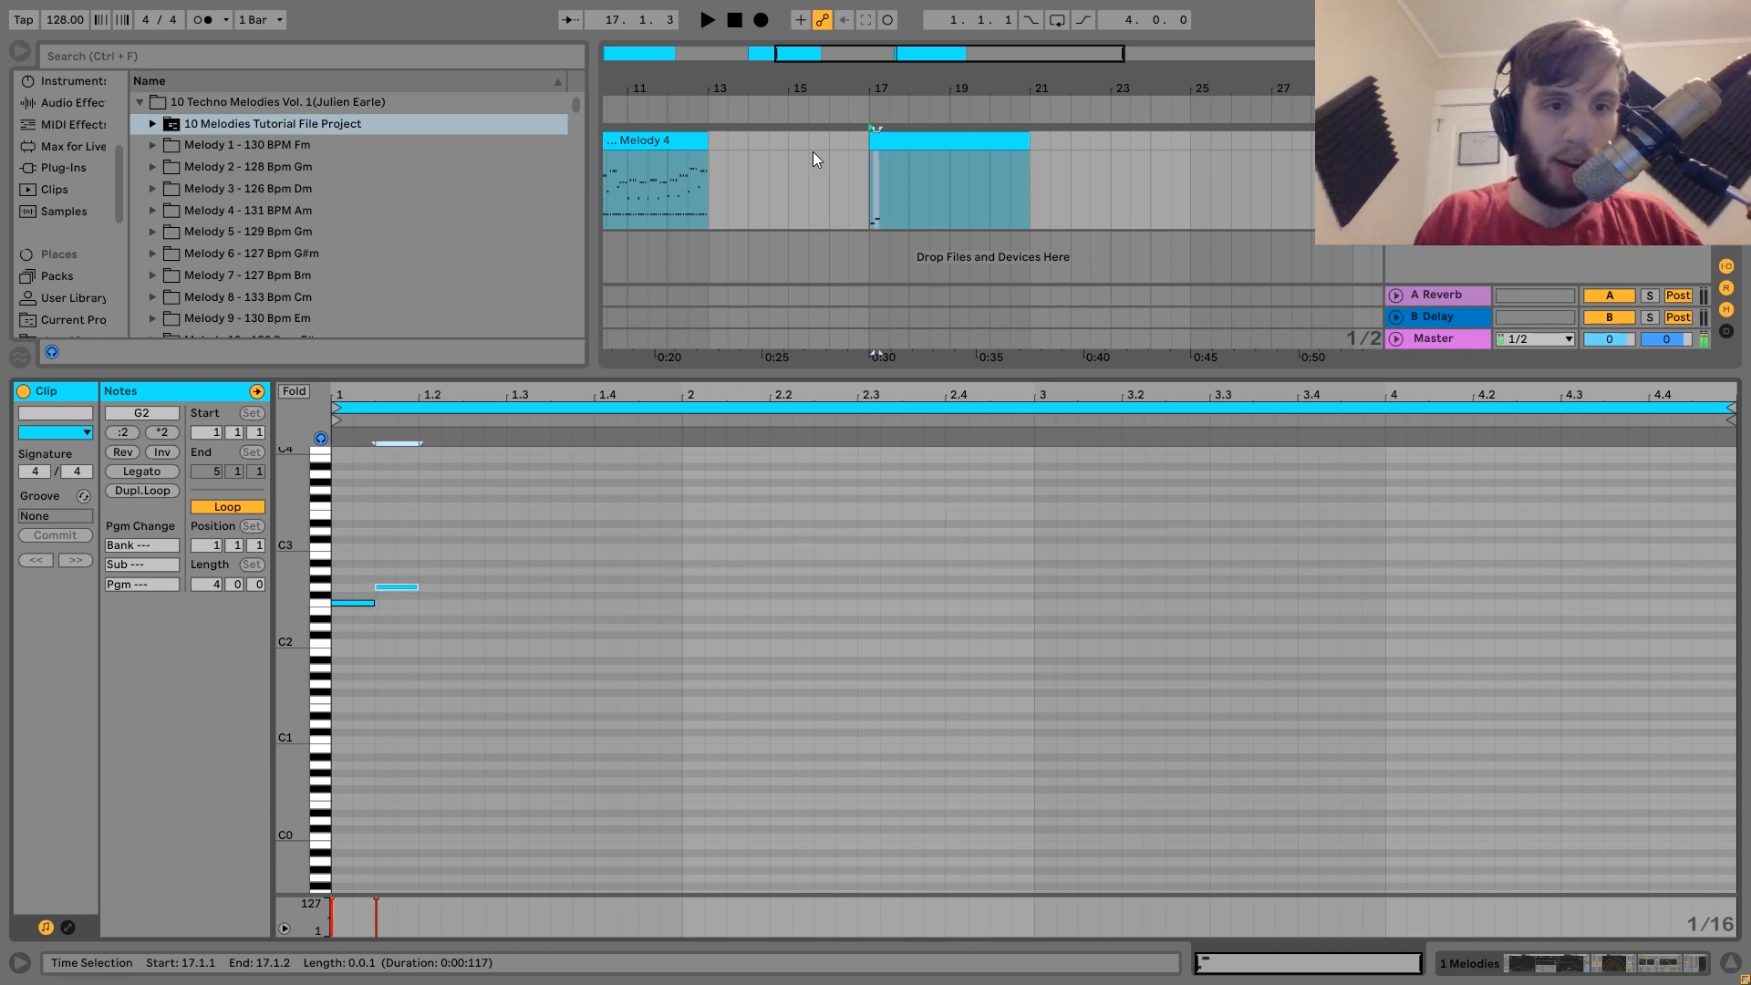
{"action": "key", "text": "shift+Up"}
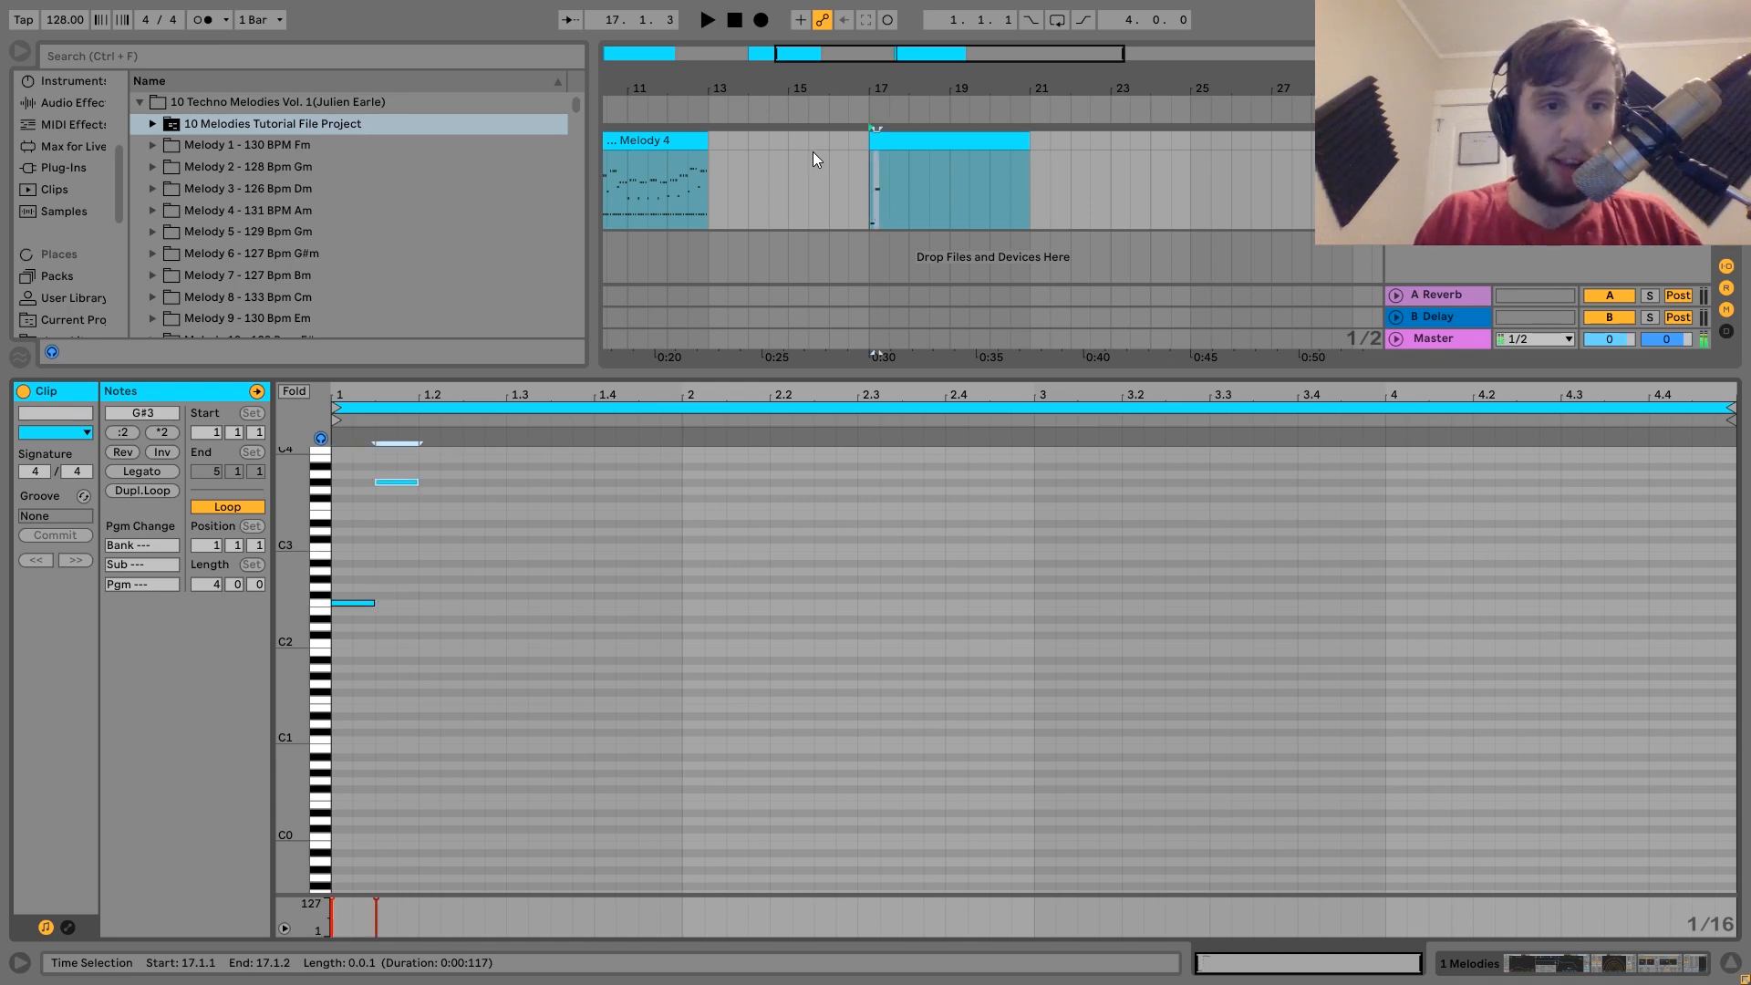
{"action": "key", "text": "shift+Left"}
{"action": "double_click", "coordinate": [409, 548]}
Step: Duplicate the three-note pattern to start at 1.2.3 and raise the copied C3 to C#3
{"action": "key", "text": "ctrl+a"}
{"action": "key", "text": "ctrl+d"}
{"action": "key", "text": "Right"}
{"action": "key", "text": "Right"}
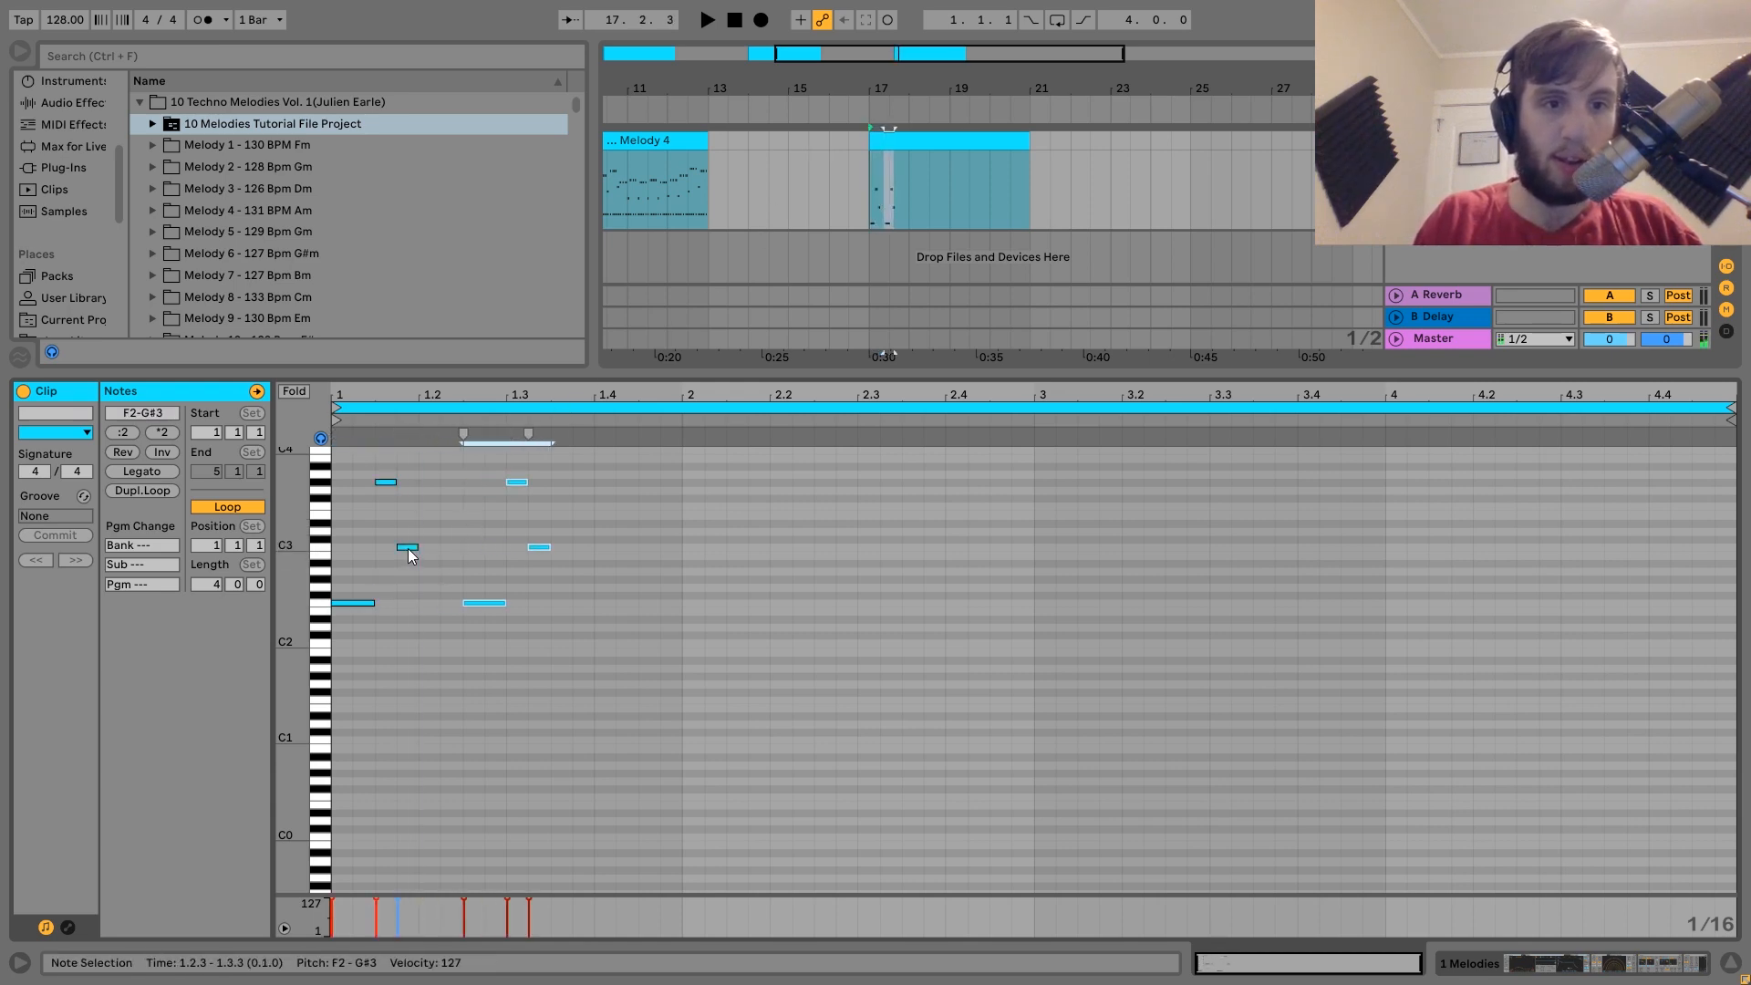
{"action": "left_click", "coordinate": [539, 547]}
{"action": "key", "text": "Up"}
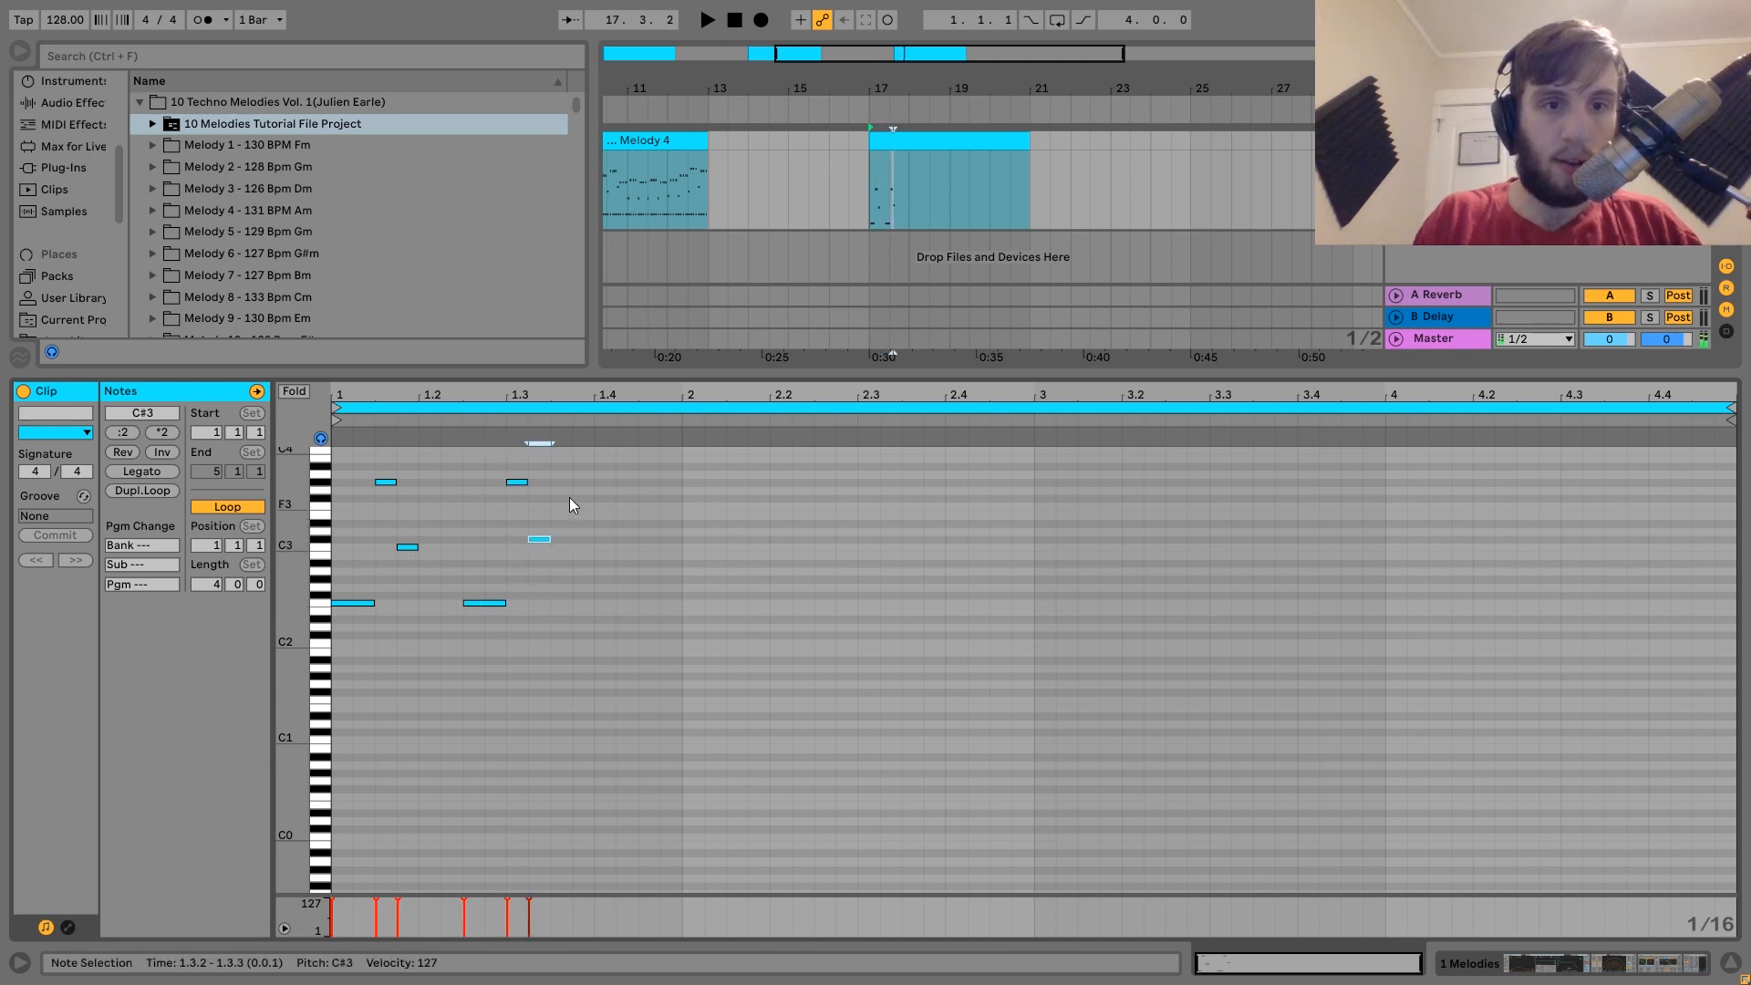
Step: Add a sixteenth-note A#3 at 1.3.4 and play the melody
{"action": "double_click", "coordinate": [583, 463]}
{"action": "scroll", "coordinate": [605, 467], "scroll_direction": "up", "scroll_amount": 3}
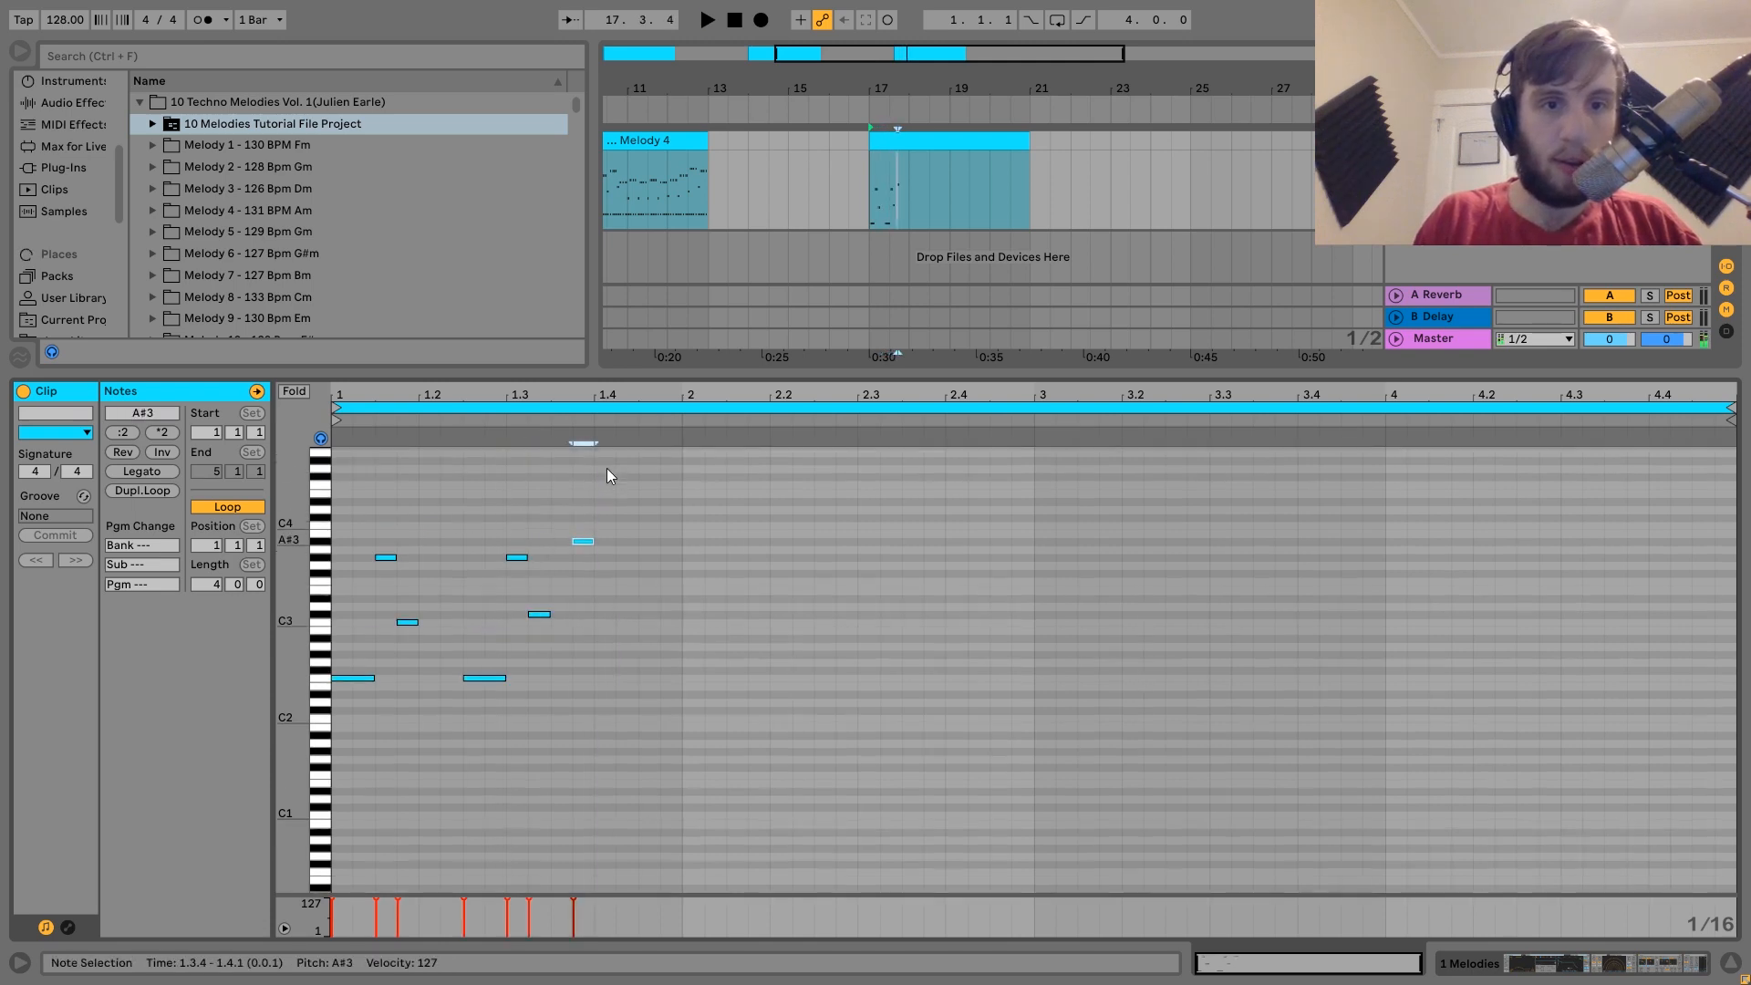
{"action": "key", "text": "space"}
{"action": "key", "text": "space"}
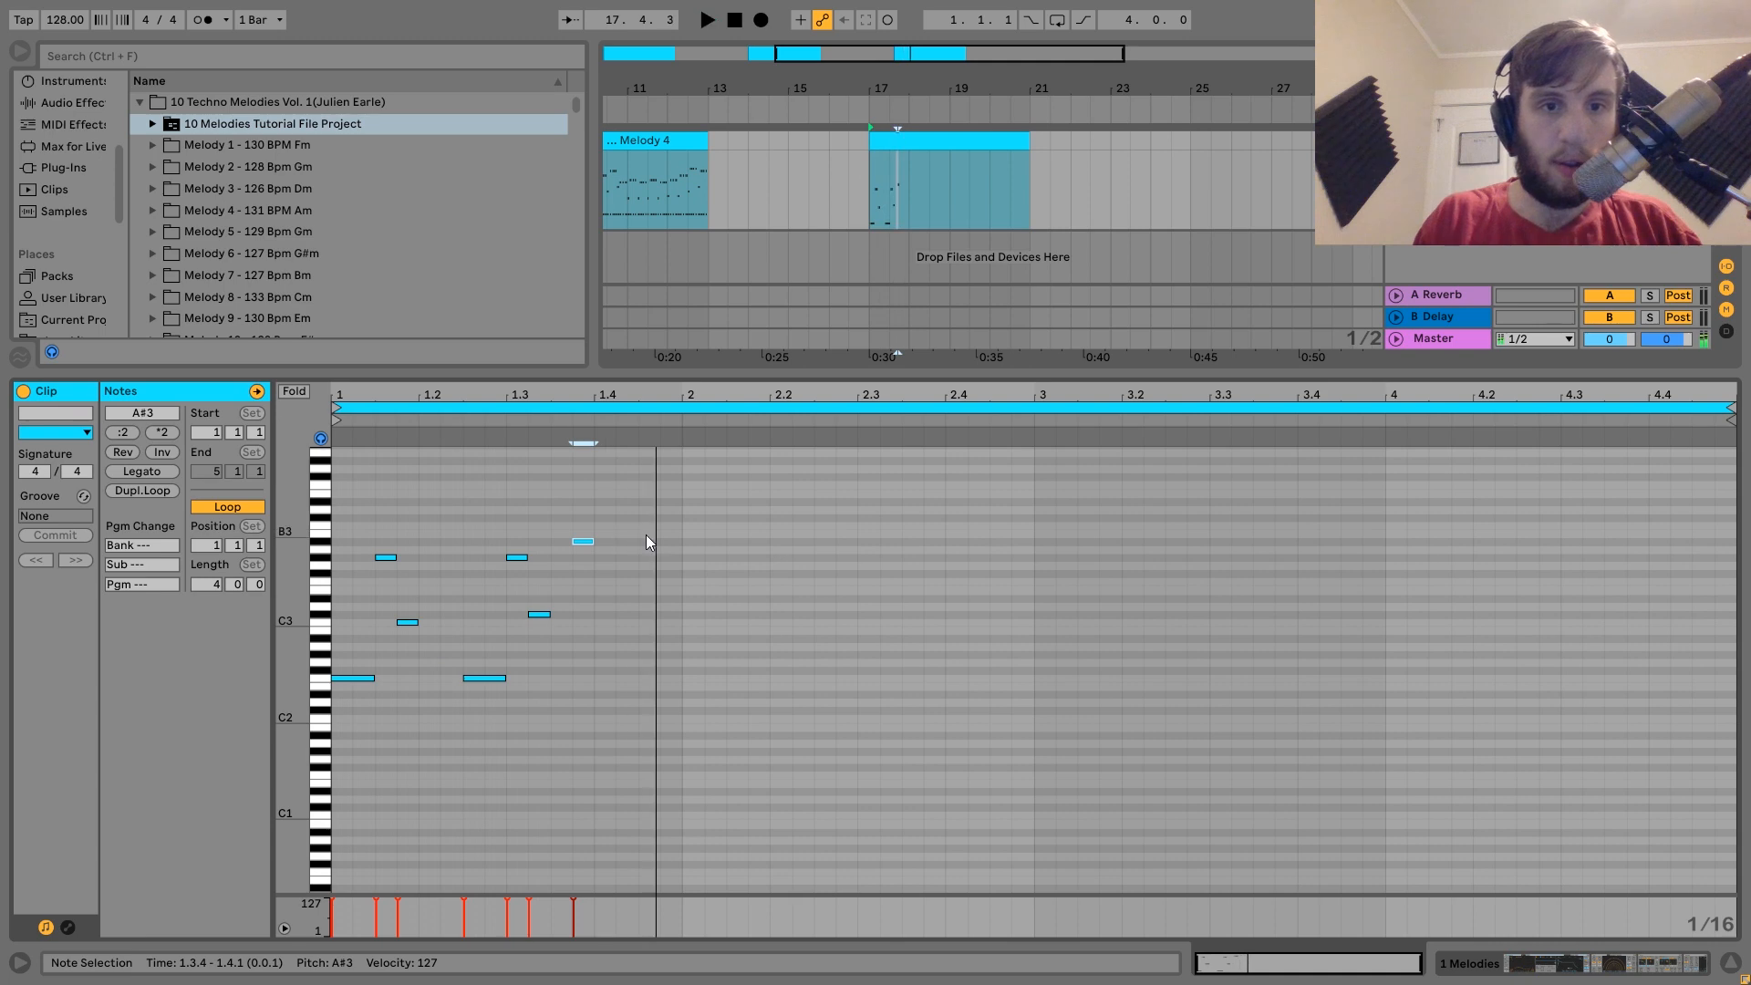
Step: Continue the rising line with sixteenth notes C4 at 1.4.3, D4 at 2.1.1 and D#4 at 2.1.2, and play it
{"action": "double_click", "coordinate": [648, 532]}
{"action": "key", "text": "Up"}
{"action": "key", "text": "ctrl+d"}
{"action": "key", "text": "Right"}
{"action": "key", "text": "Up"}
{"action": "key", "text": "Up"}
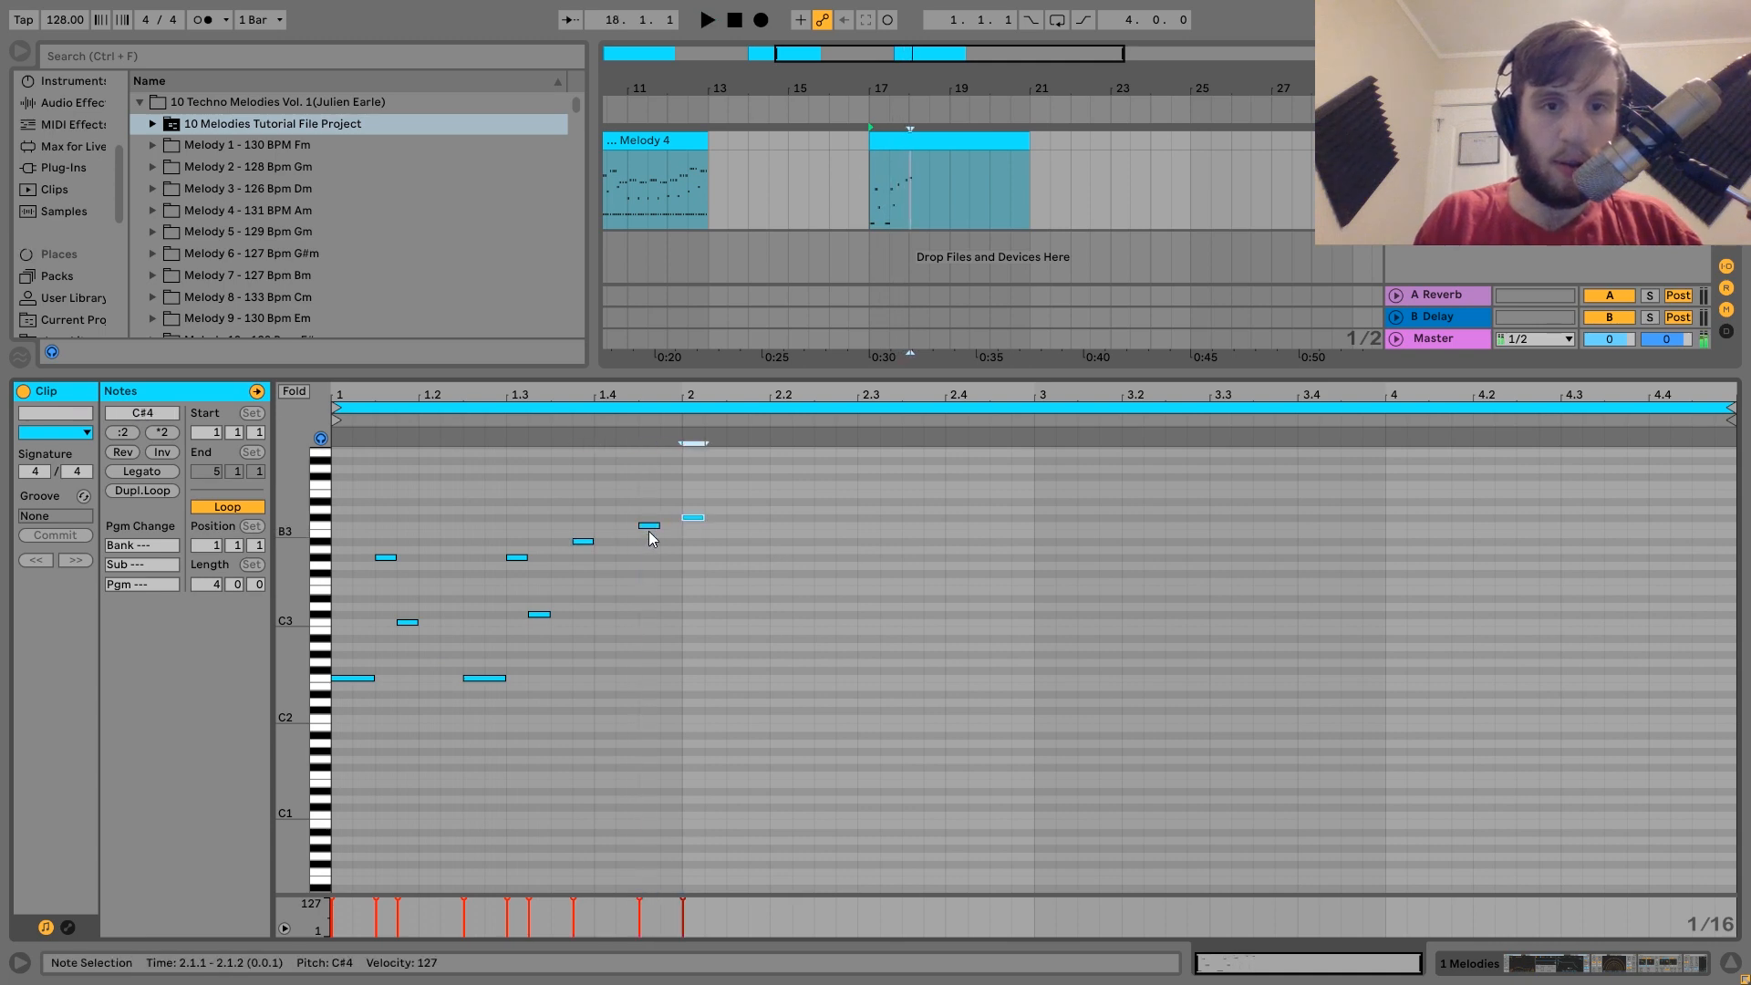
{"action": "key", "text": "ctrl+d"}
{"action": "key", "text": "Up"}
{"action": "key", "text": "space"}
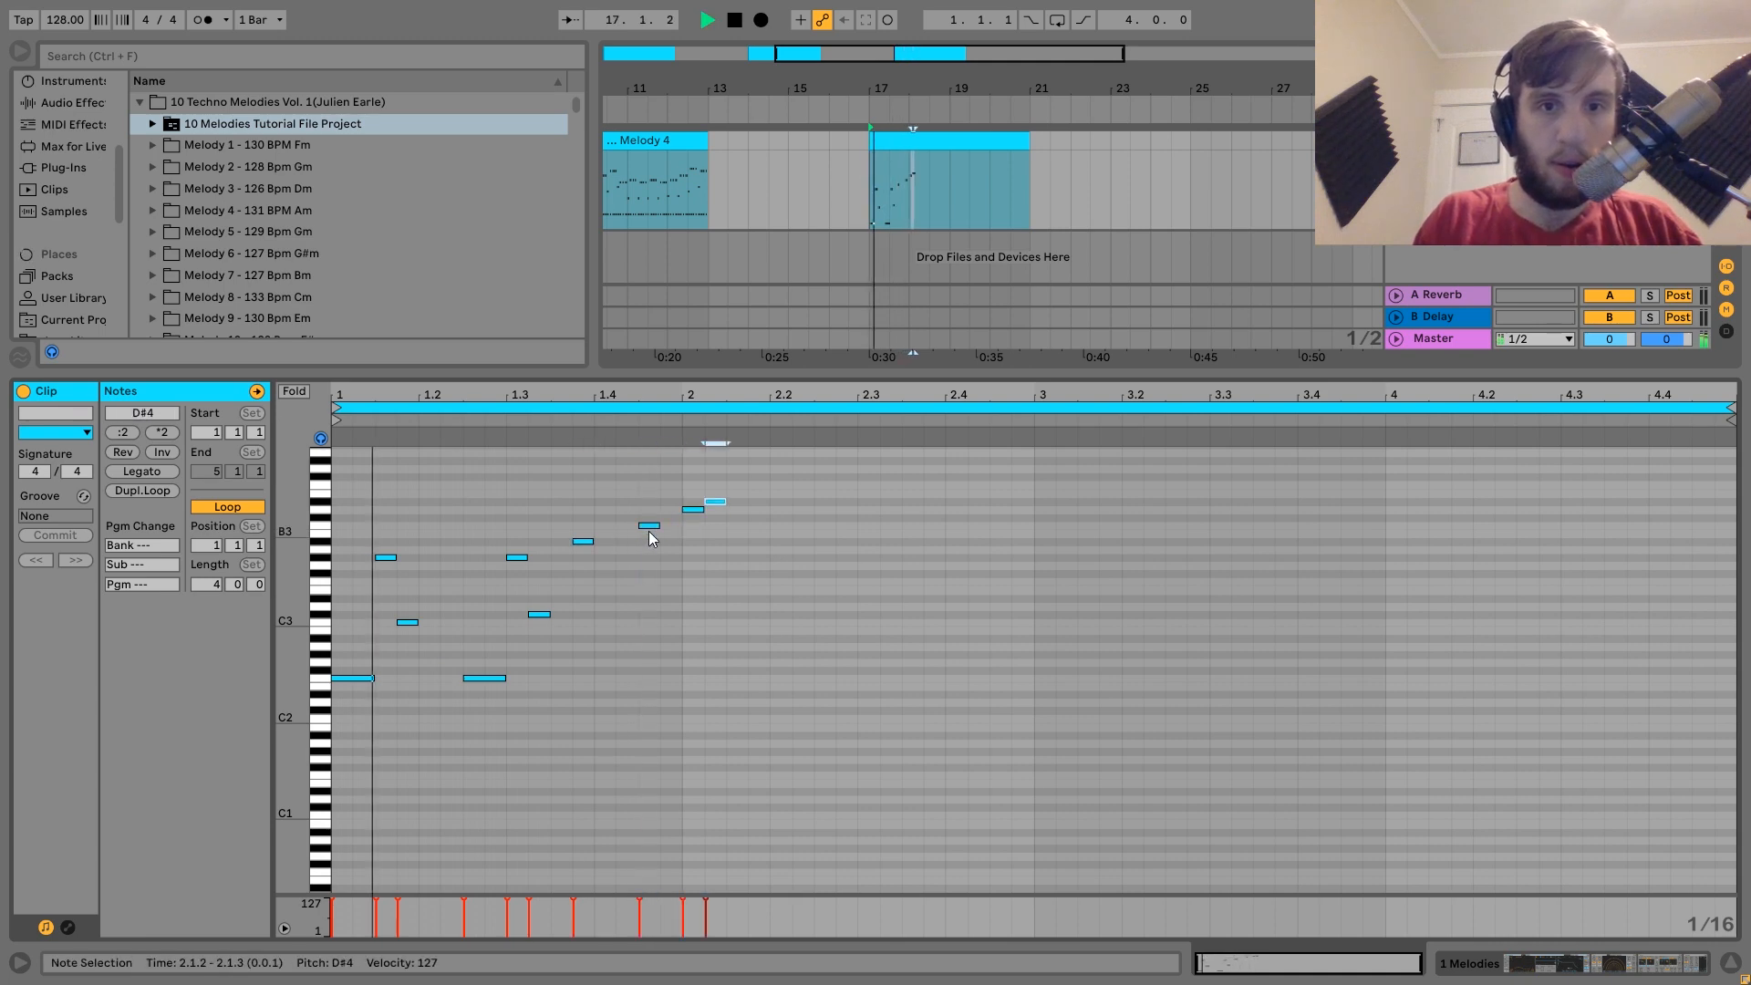
{"action": "key", "text": "space"}
Step: Lower the D4 note at 2.1.1 to C#4 and play the melody again
{"action": "left_click", "coordinate": [687, 529]}
{"action": "left_click", "coordinate": [696, 509]}
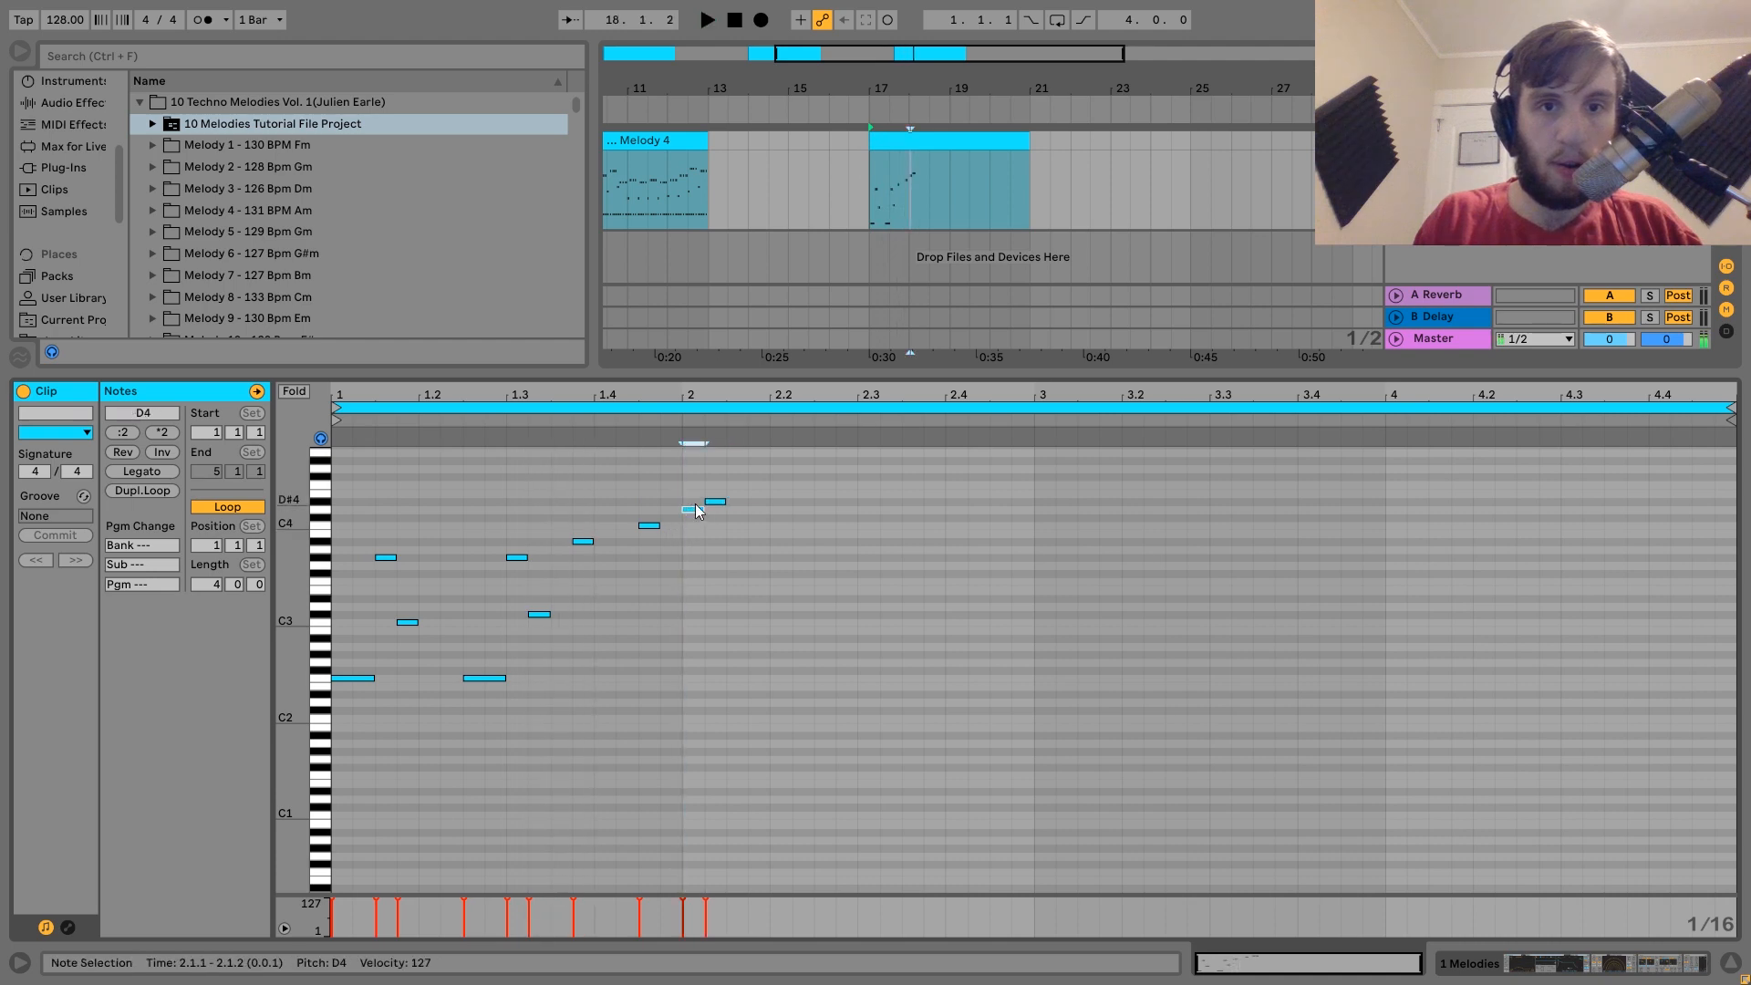
{"action": "key", "text": "Down"}
{"action": "key", "text": "space"}
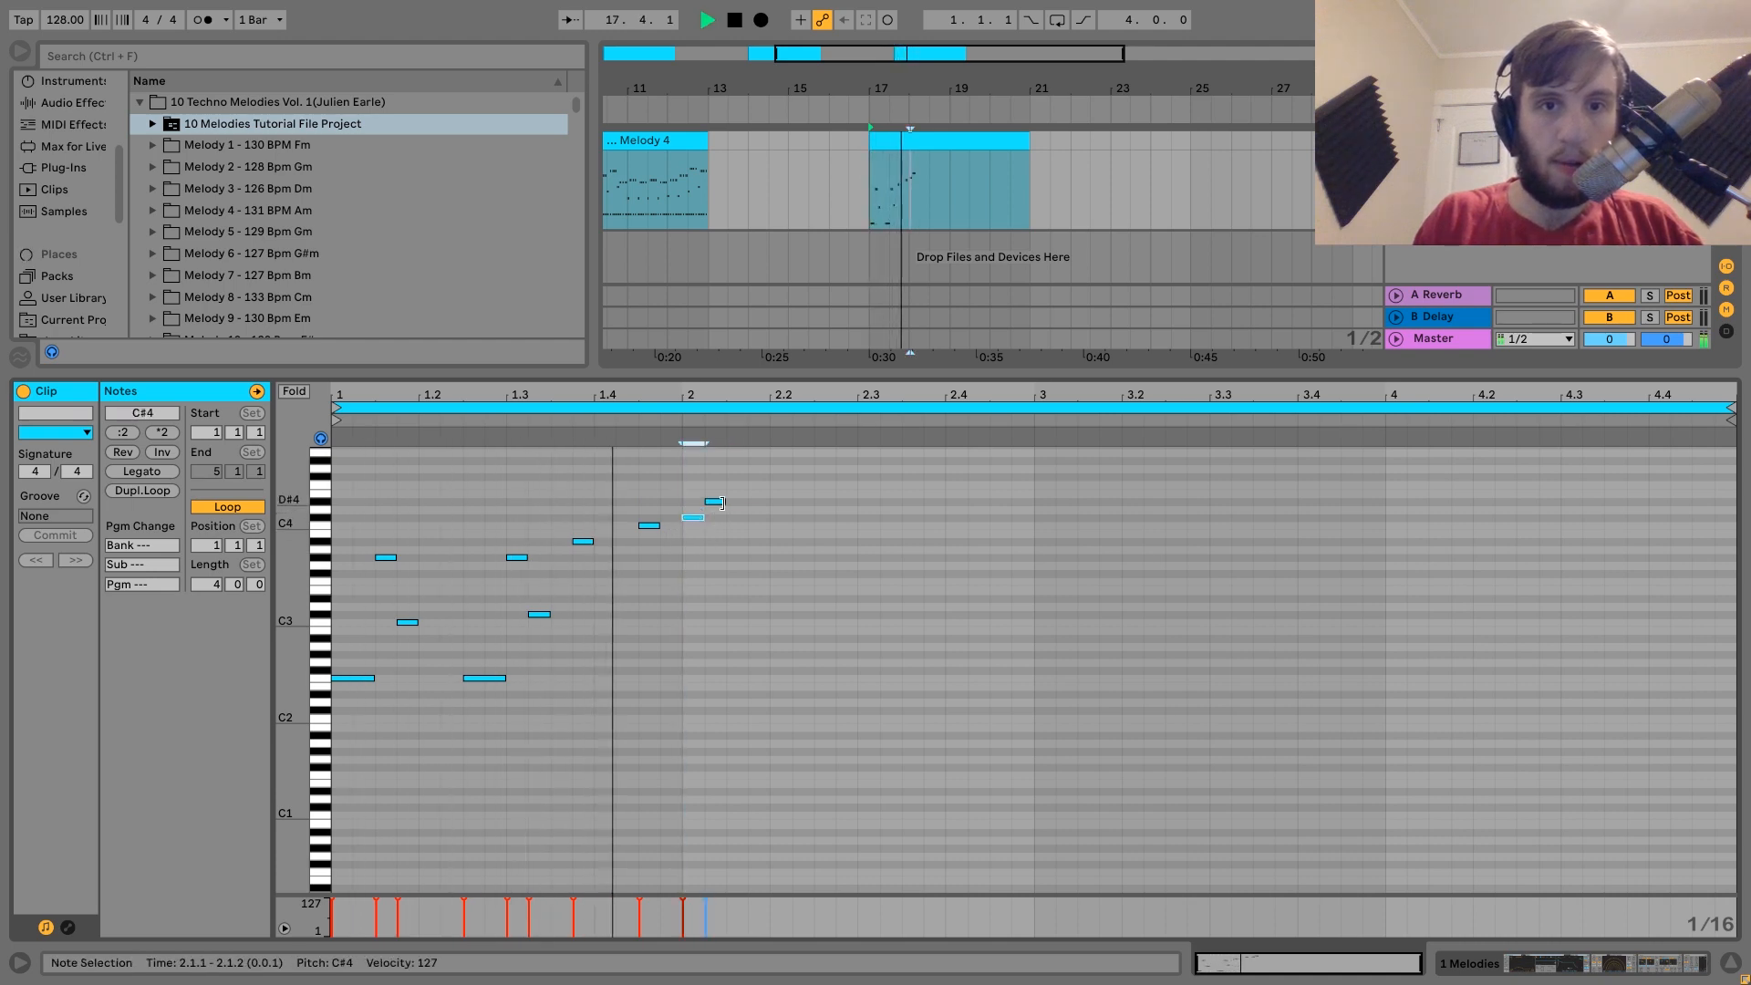
{"action": "key", "text": "space"}
{"action": "key", "text": "space"}
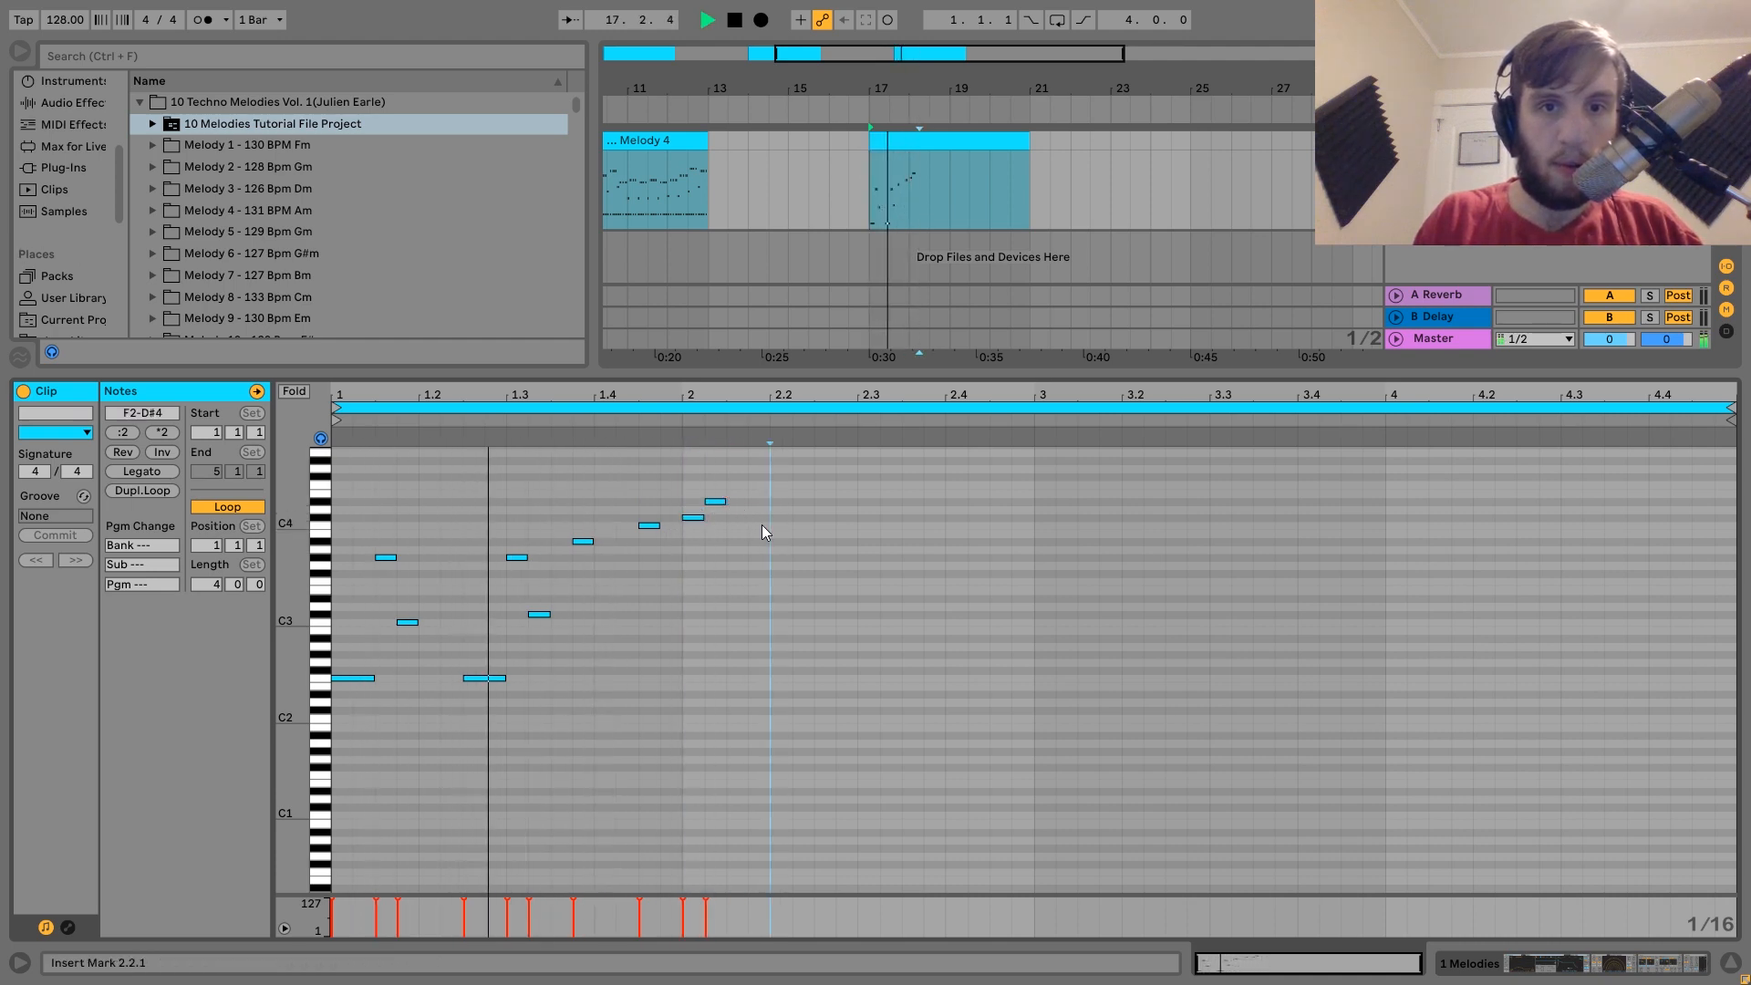
Step: Add a sixteenth-note C4 at 2.1.4 and play the melody from the clip's start
{"action": "double_click", "coordinate": [763, 526]}
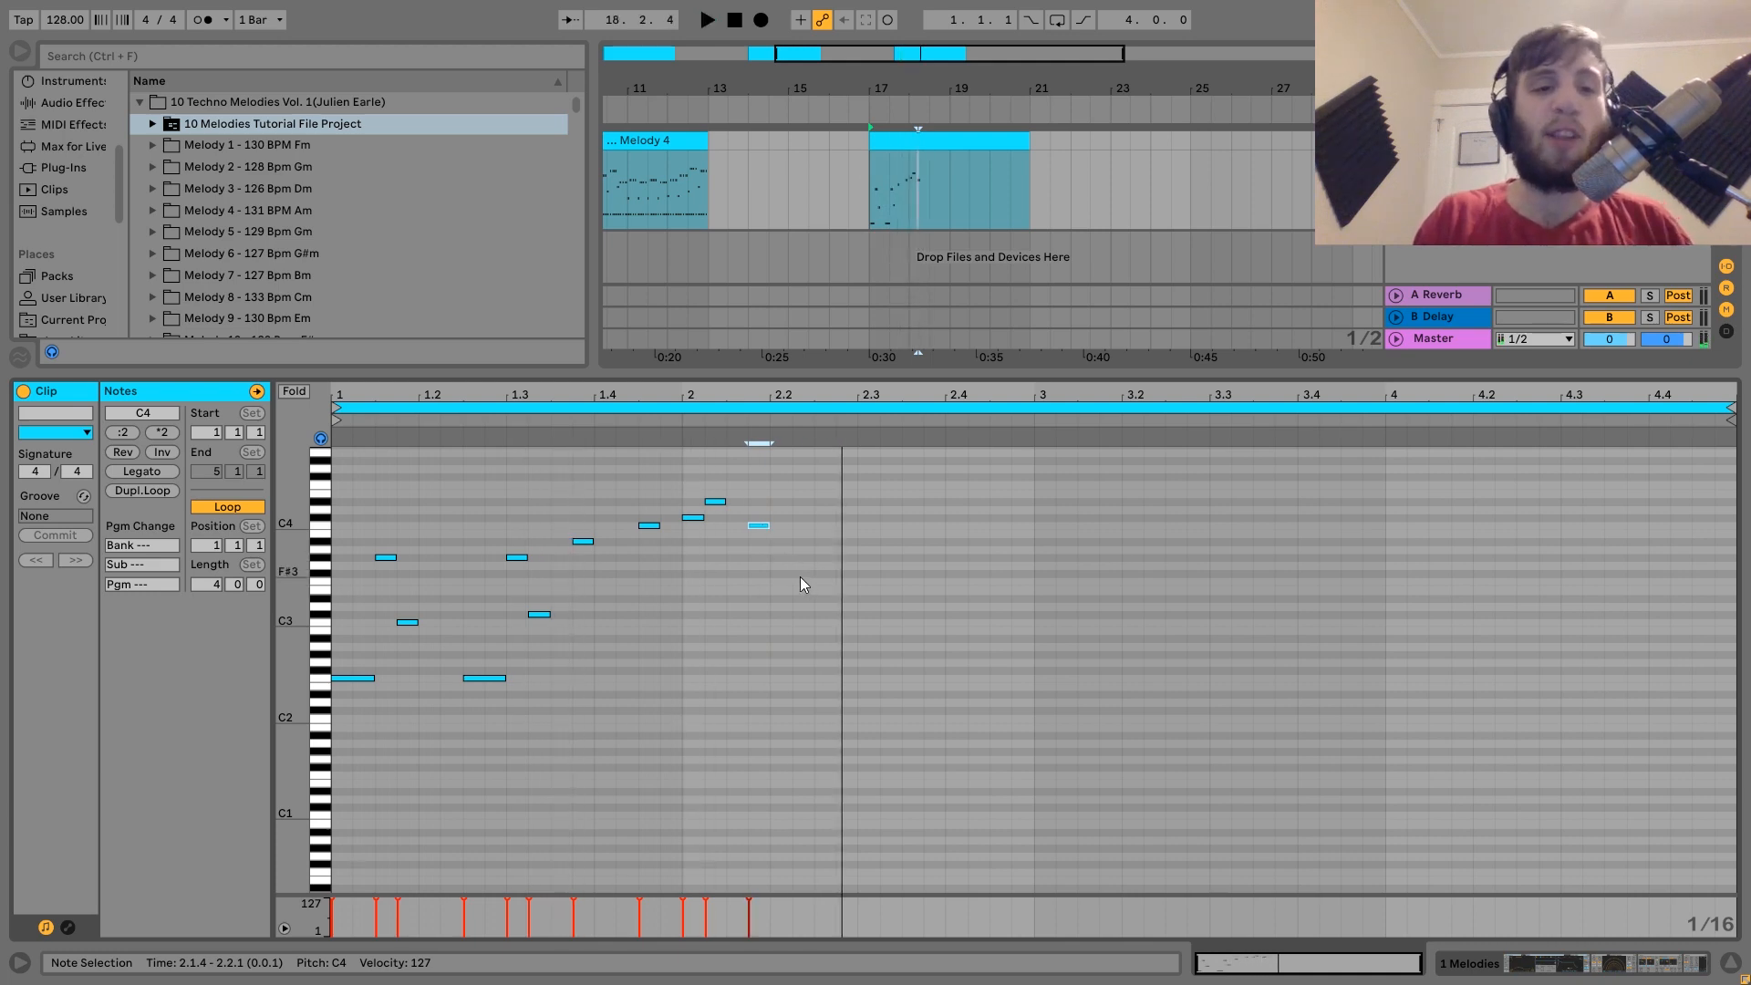
{"action": "key", "text": "space"}
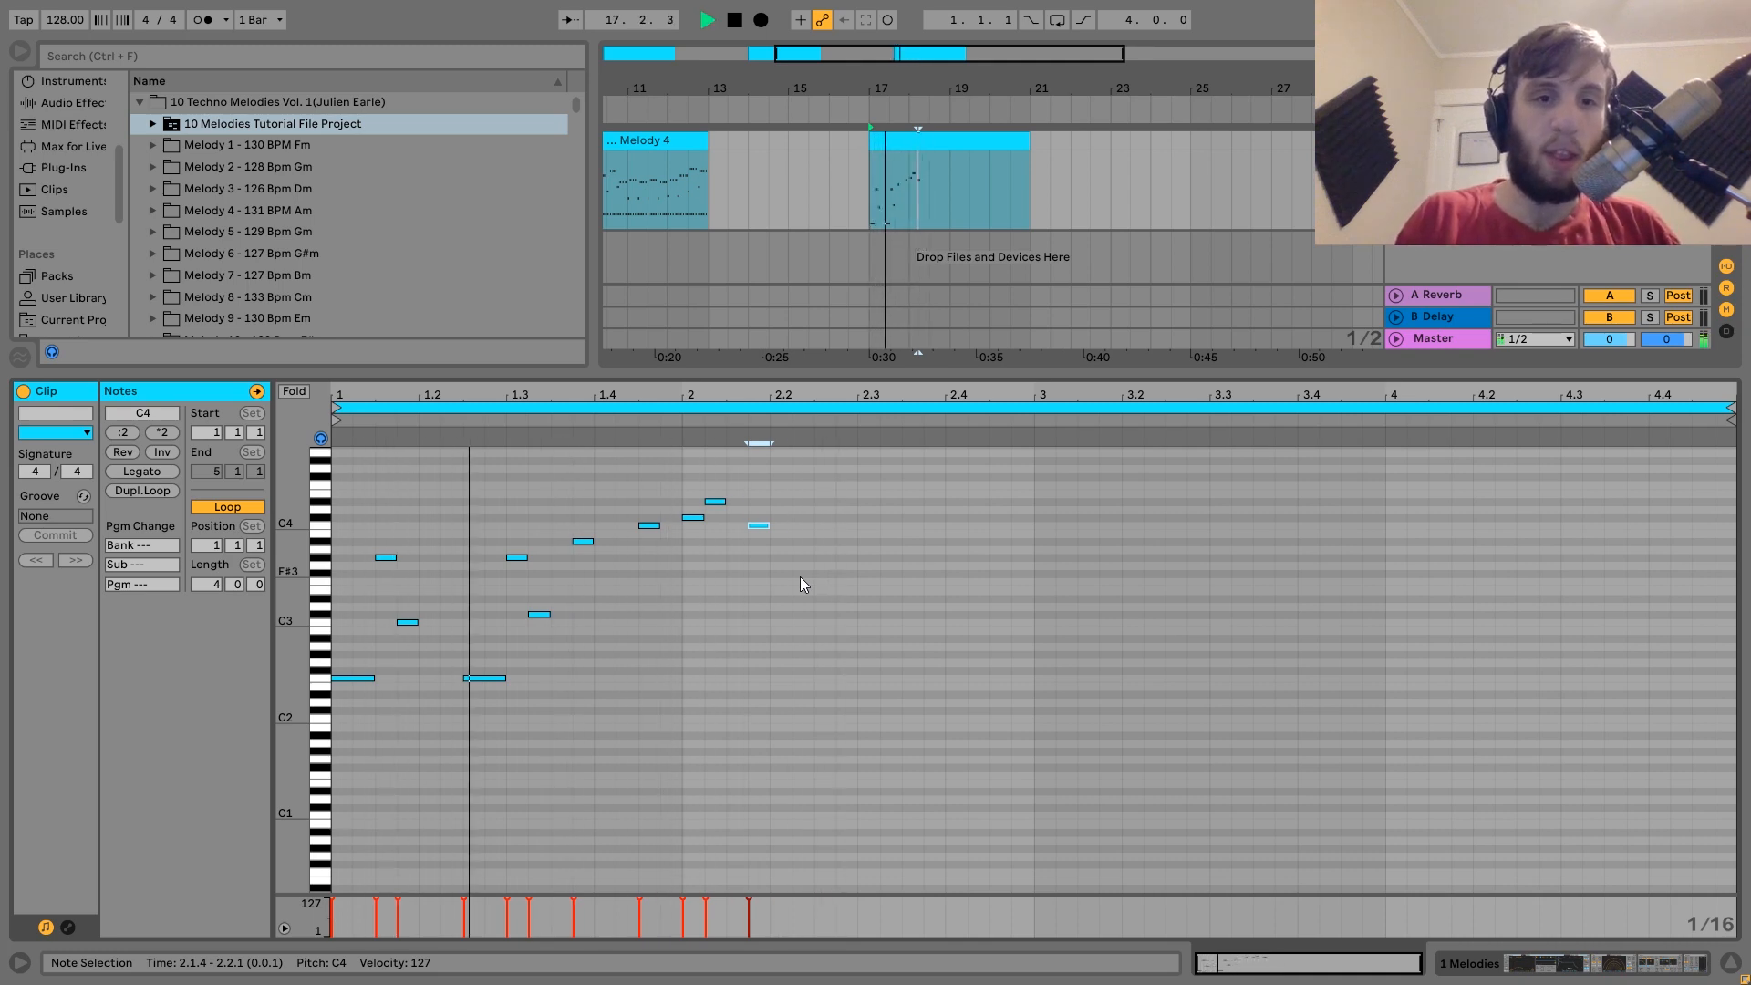
{"action": "key", "text": "space"}
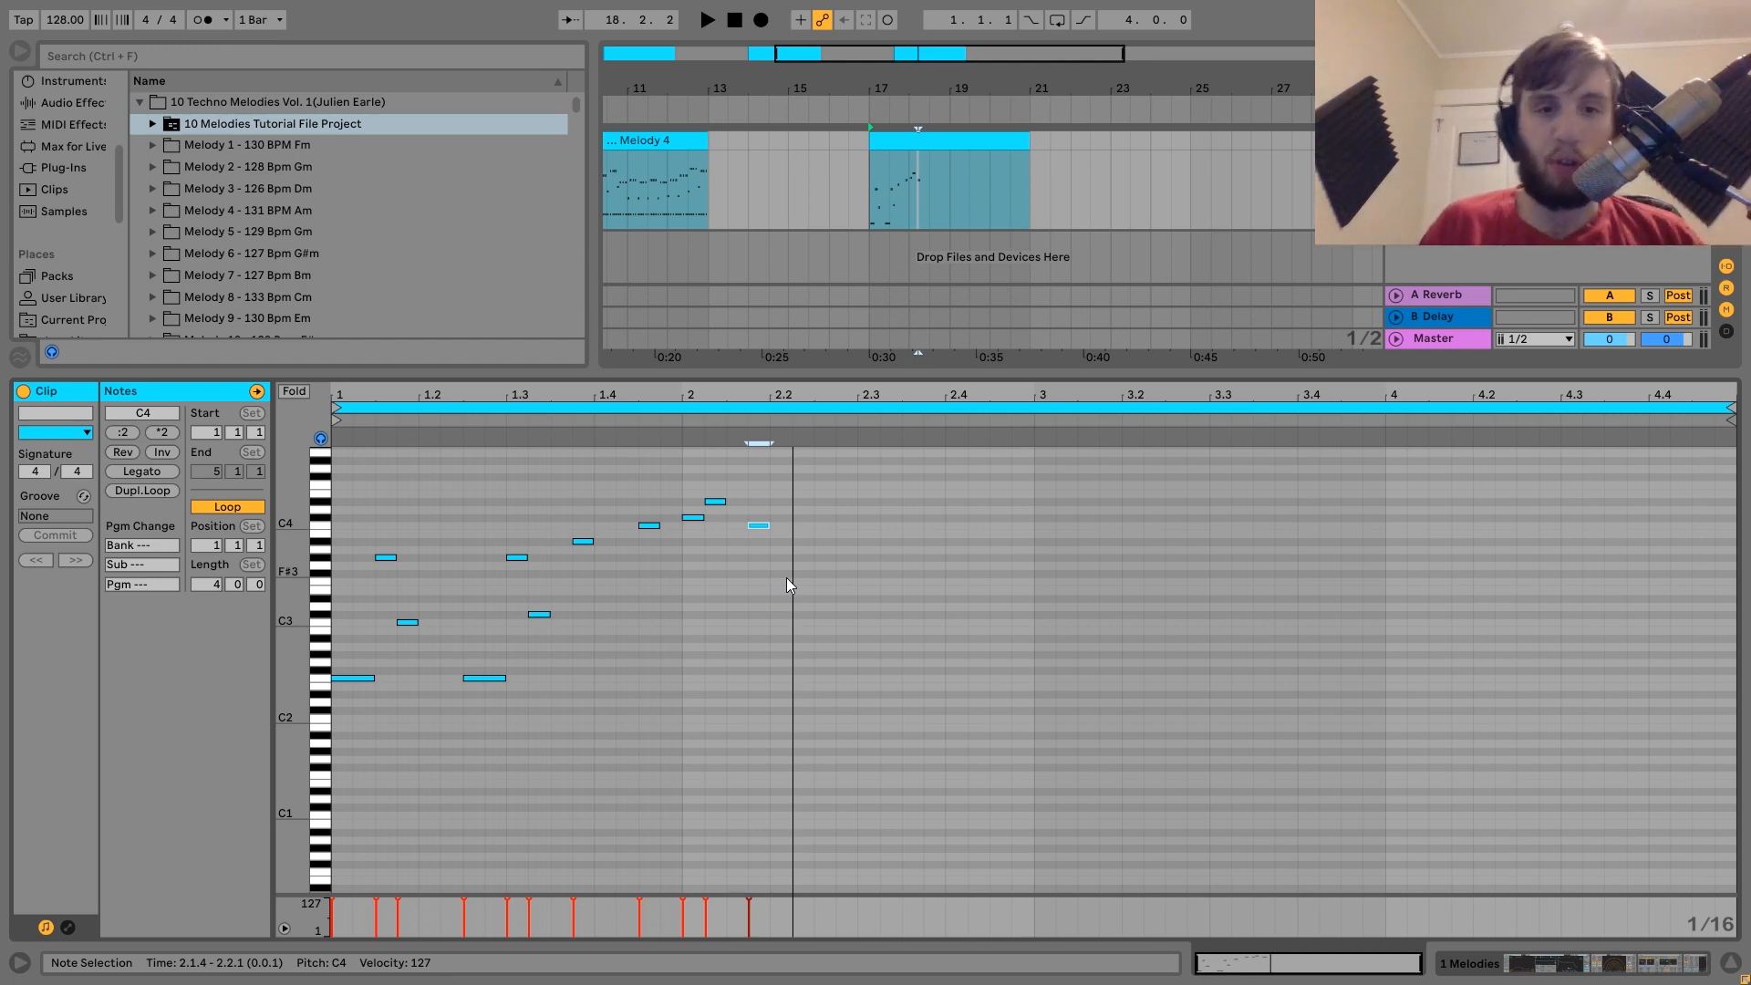
Step: Delete all notes in the clip and add an eighth-note F2 at 1.1.1
{"action": "left_click", "coordinate": [599, 679]}
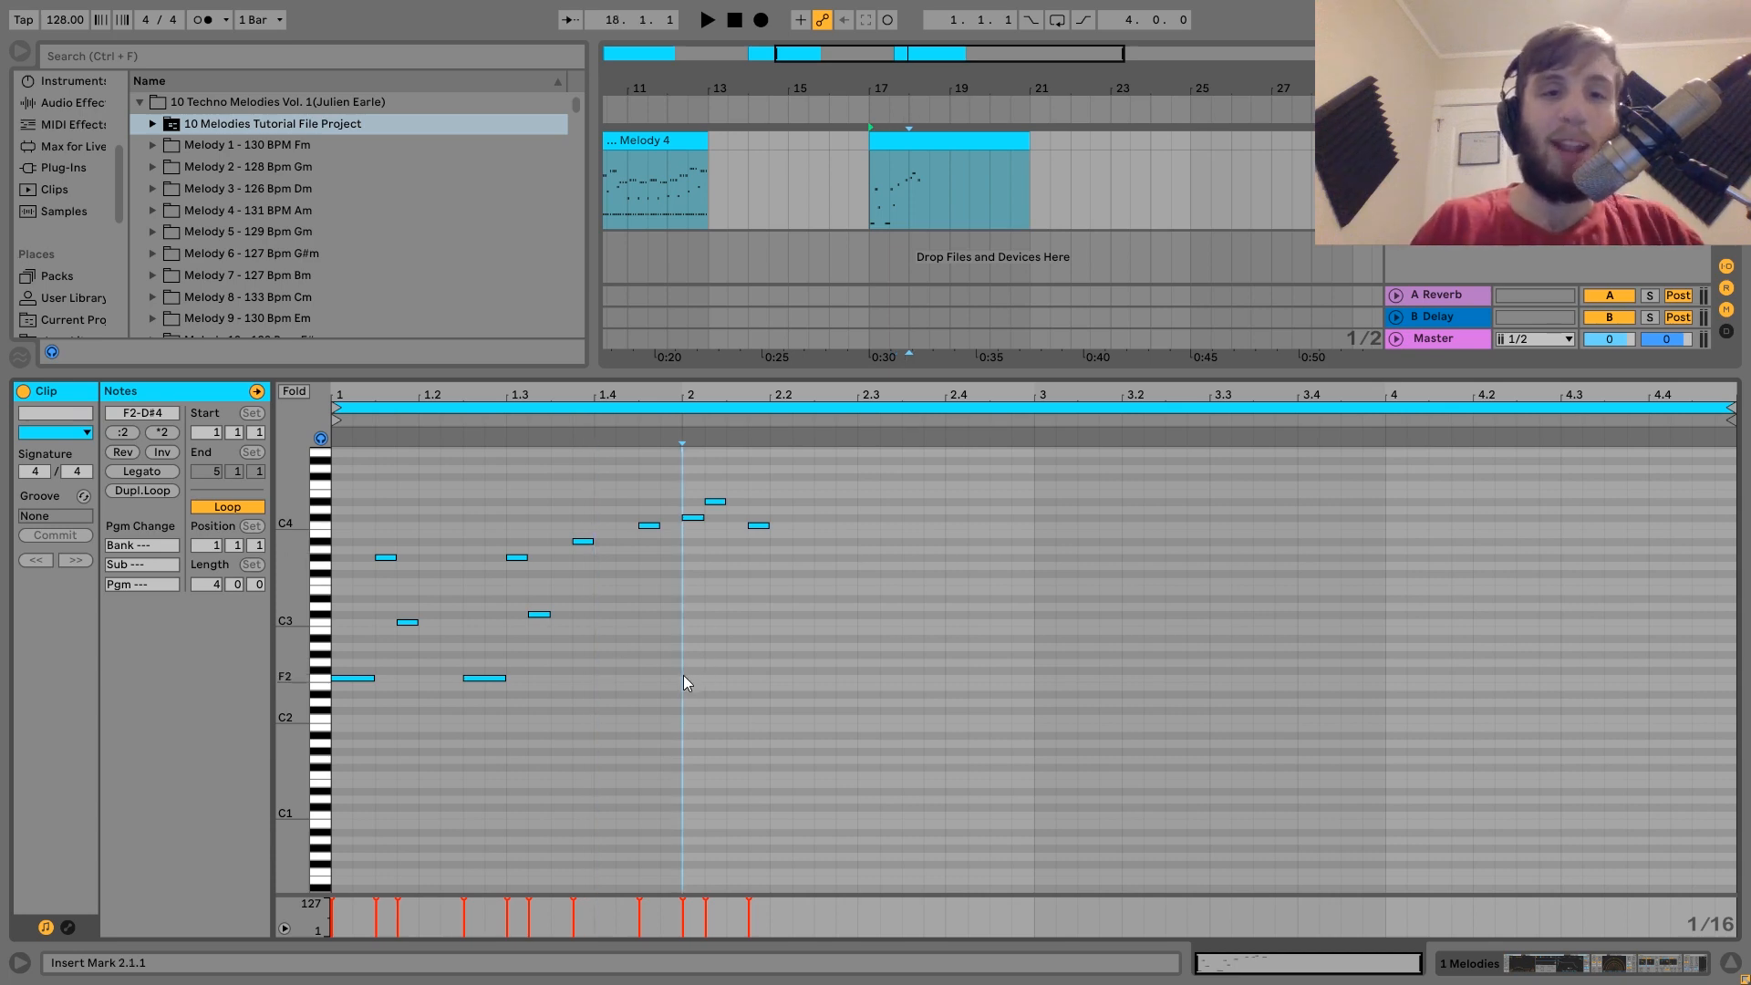
{"action": "key", "text": "ctrl+a"}
{"action": "key", "text": "Delete"}
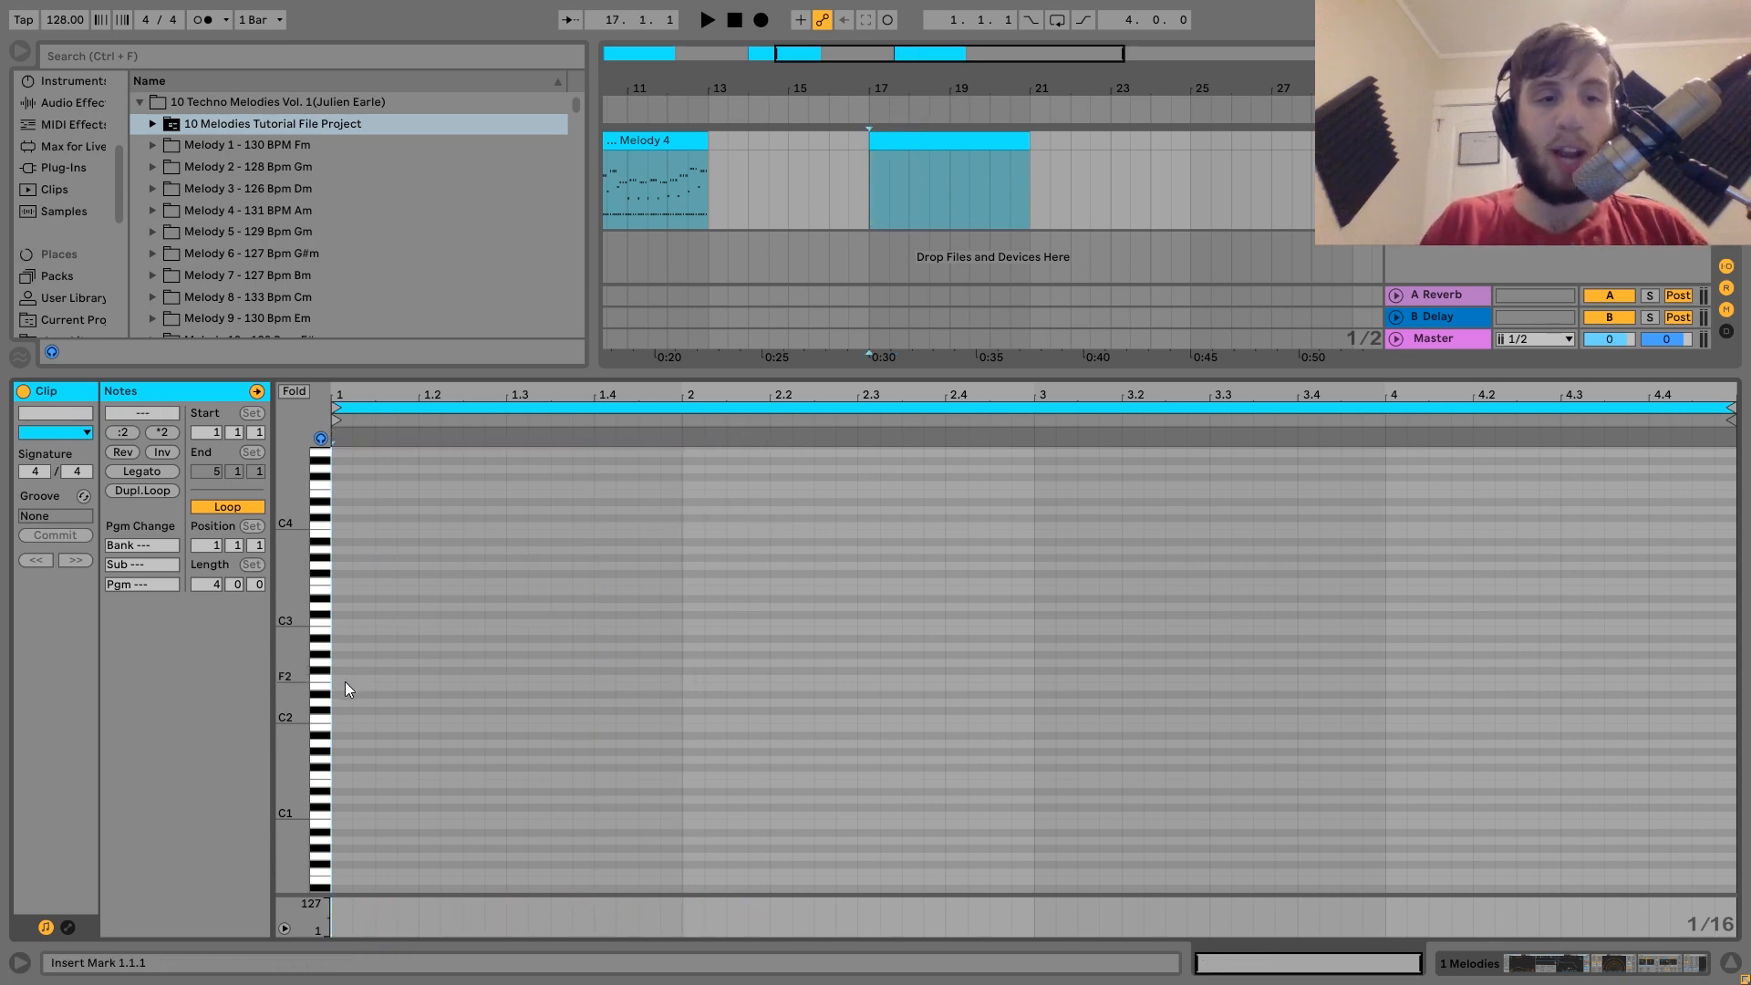
{"action": "double_click", "coordinate": [345, 681]}
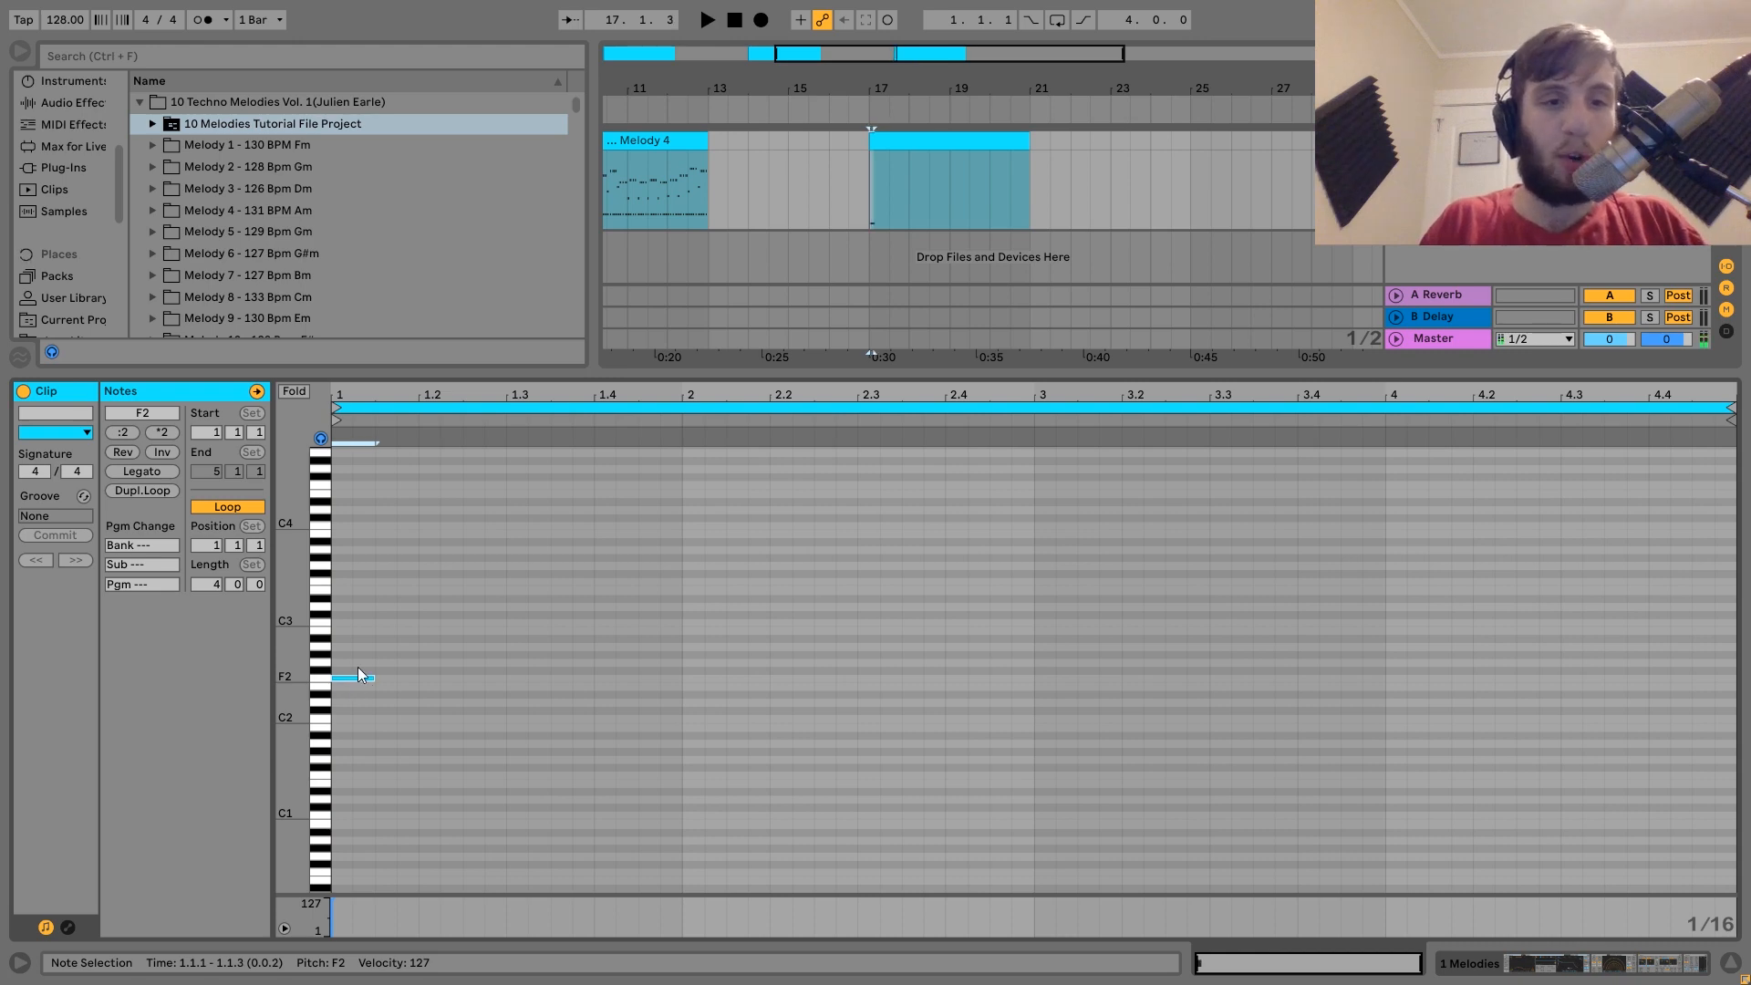
Step: Add a sixteenth-note C3 at 1.1.3 and a G#3 at 1.1.4 extended to an eighth note, and play them
{"action": "double_click", "coordinate": [386, 622]}
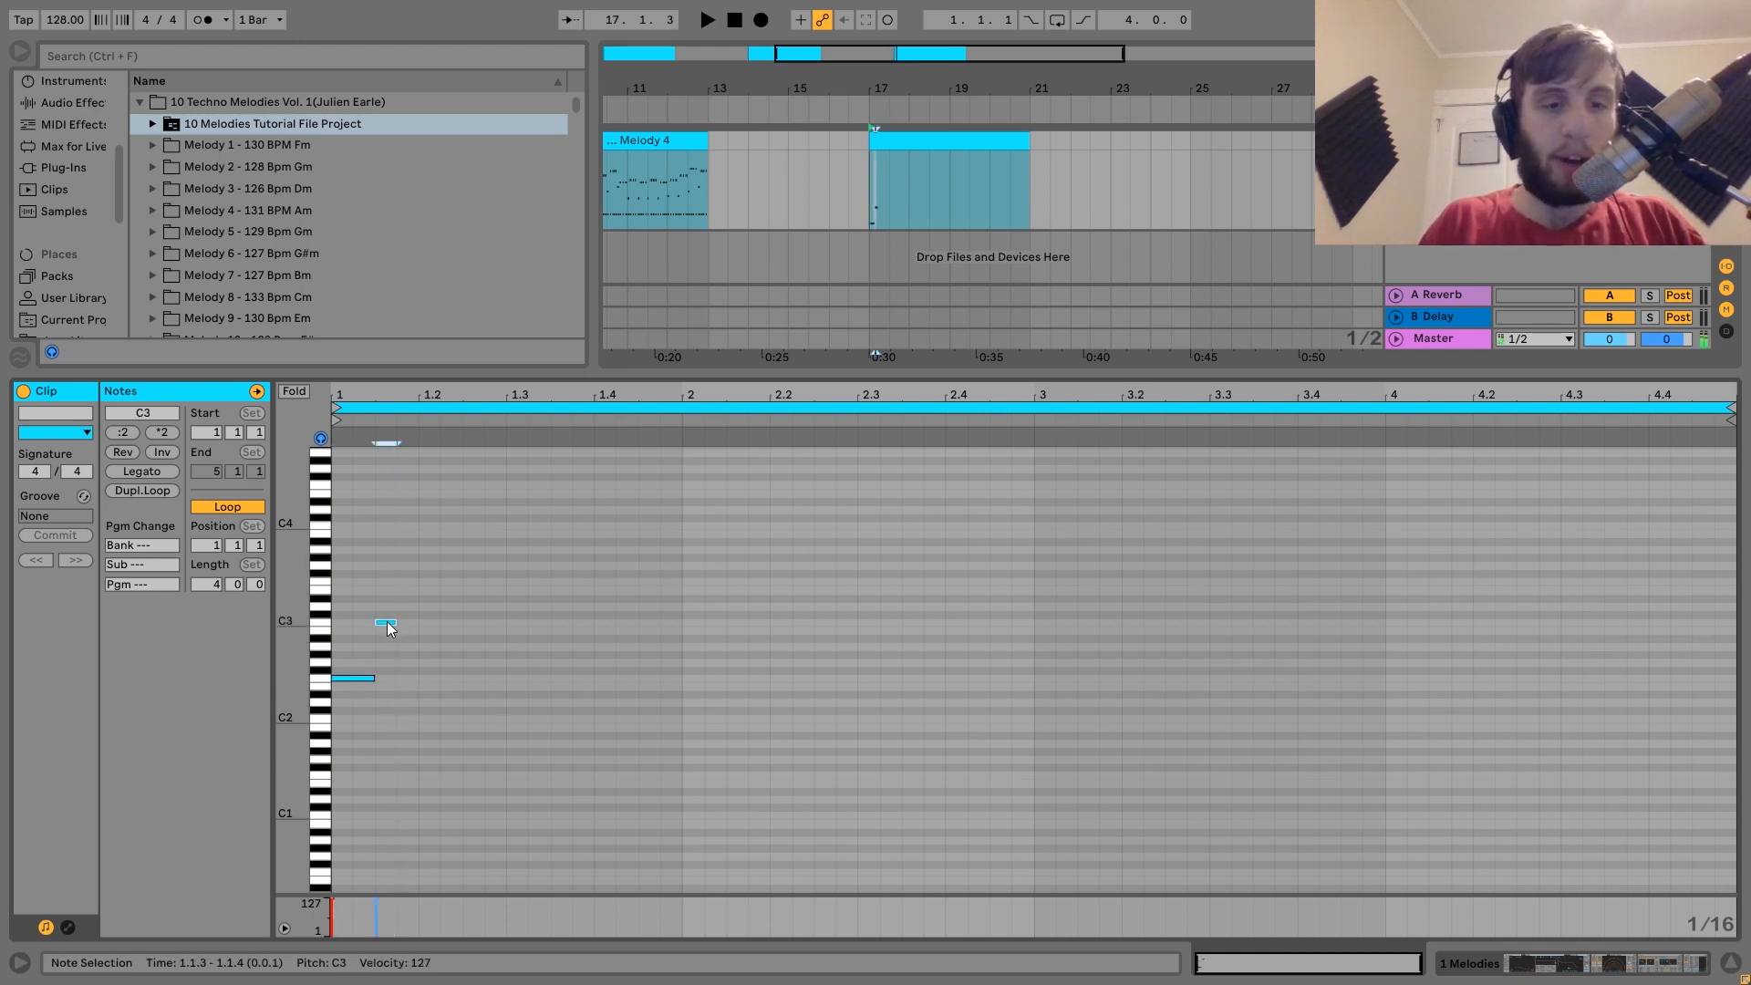
{"action": "double_click", "coordinate": [407, 557]}
{"action": "key", "text": "space"}
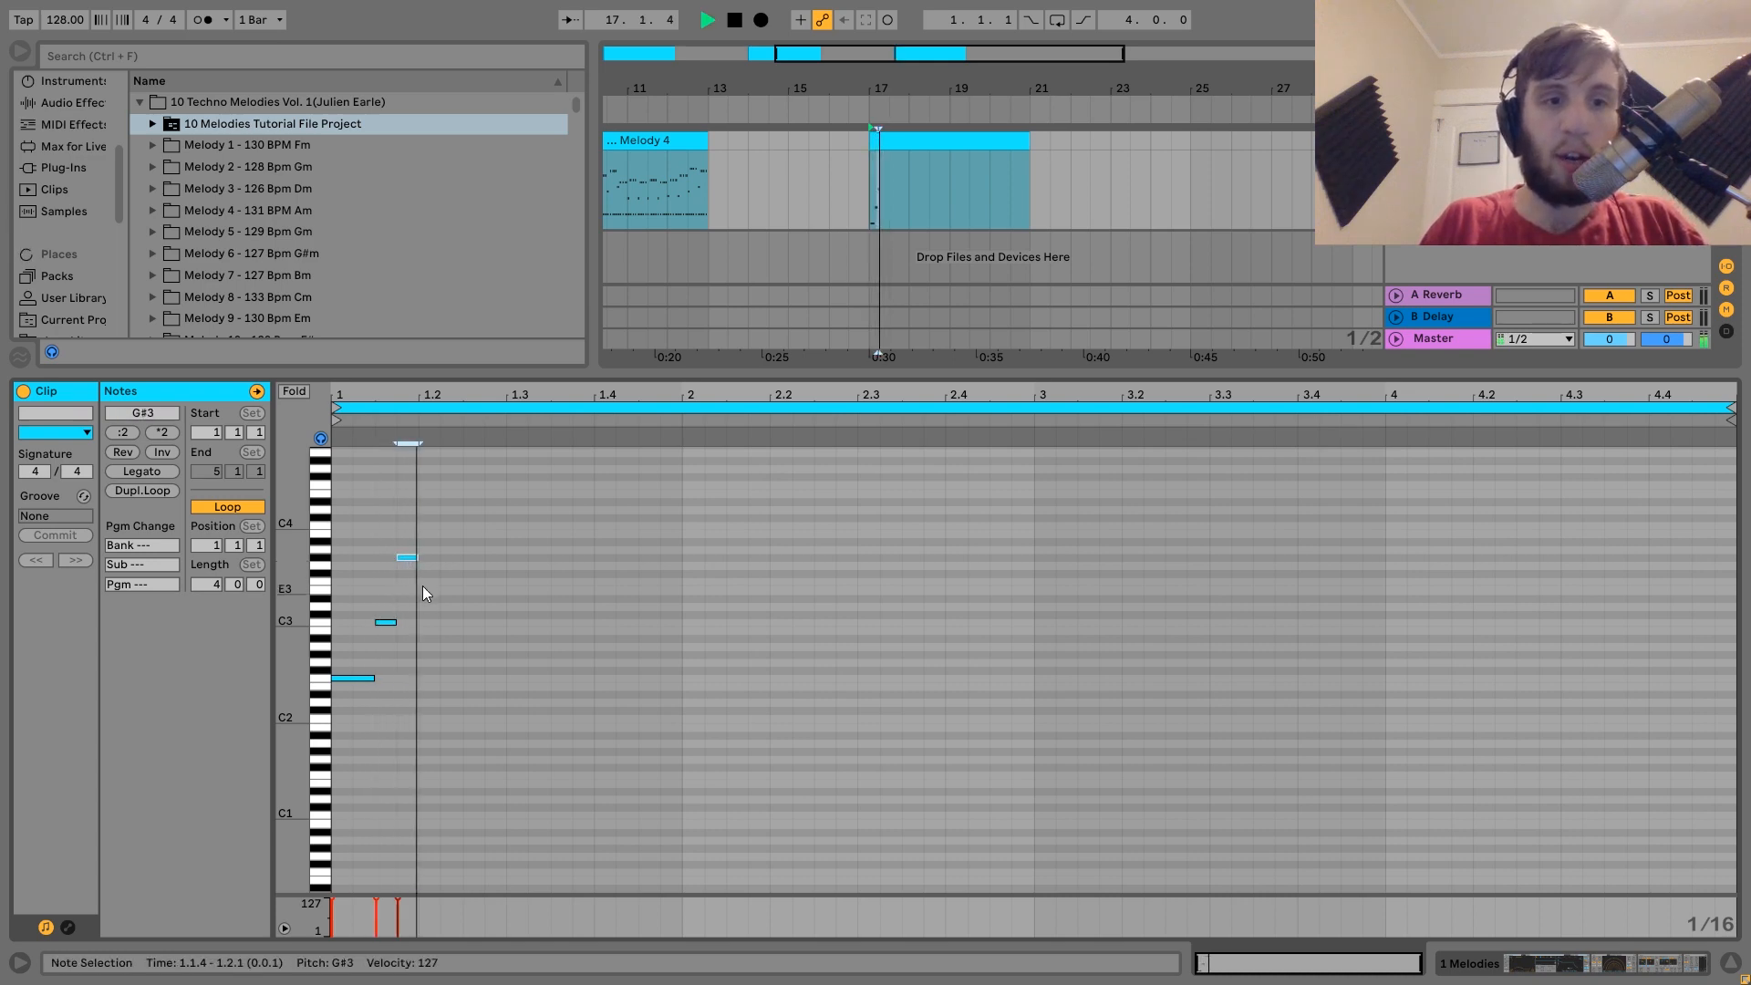
{"action": "key", "text": "shift+Right"}
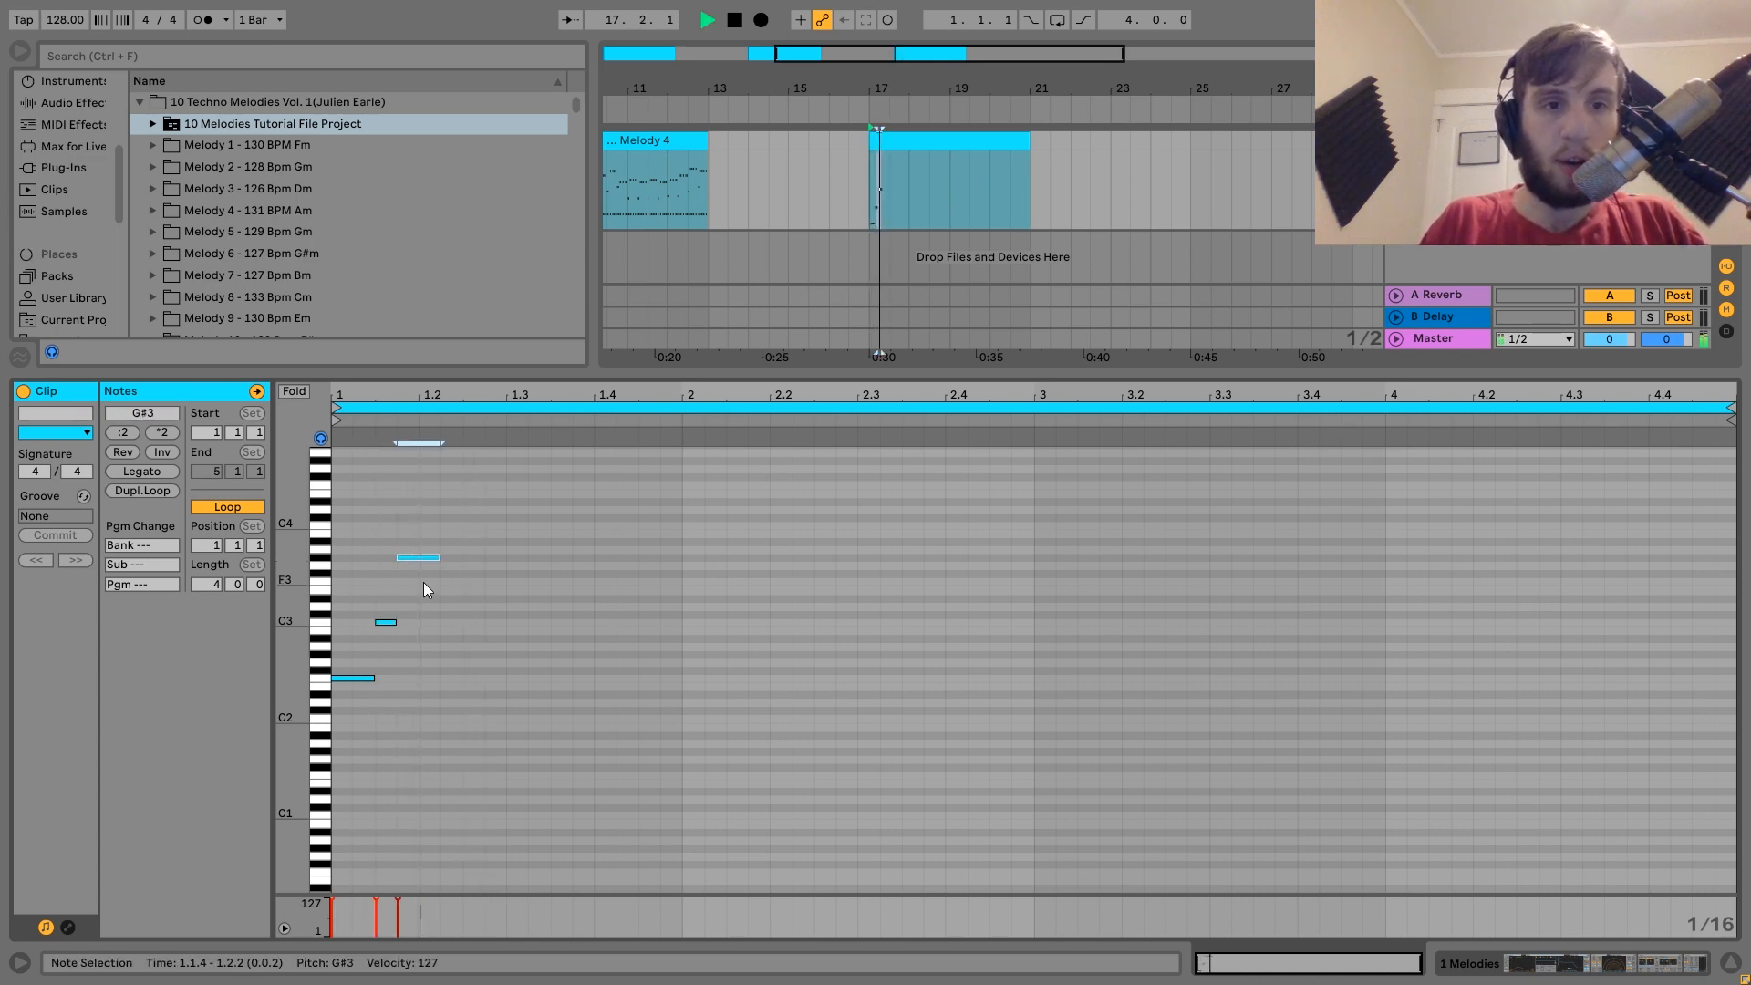
{"action": "key", "text": "space"}
Step: Duplicate the three-note figure to 1.2.3, lower its last note to G3 and play the melody
{"action": "left_click_drag", "start_coordinate": [350, 504], "coordinate": [464, 764]}
{"action": "key", "text": "ctrl+d"}
{"action": "left_click", "coordinate": [550, 557]}
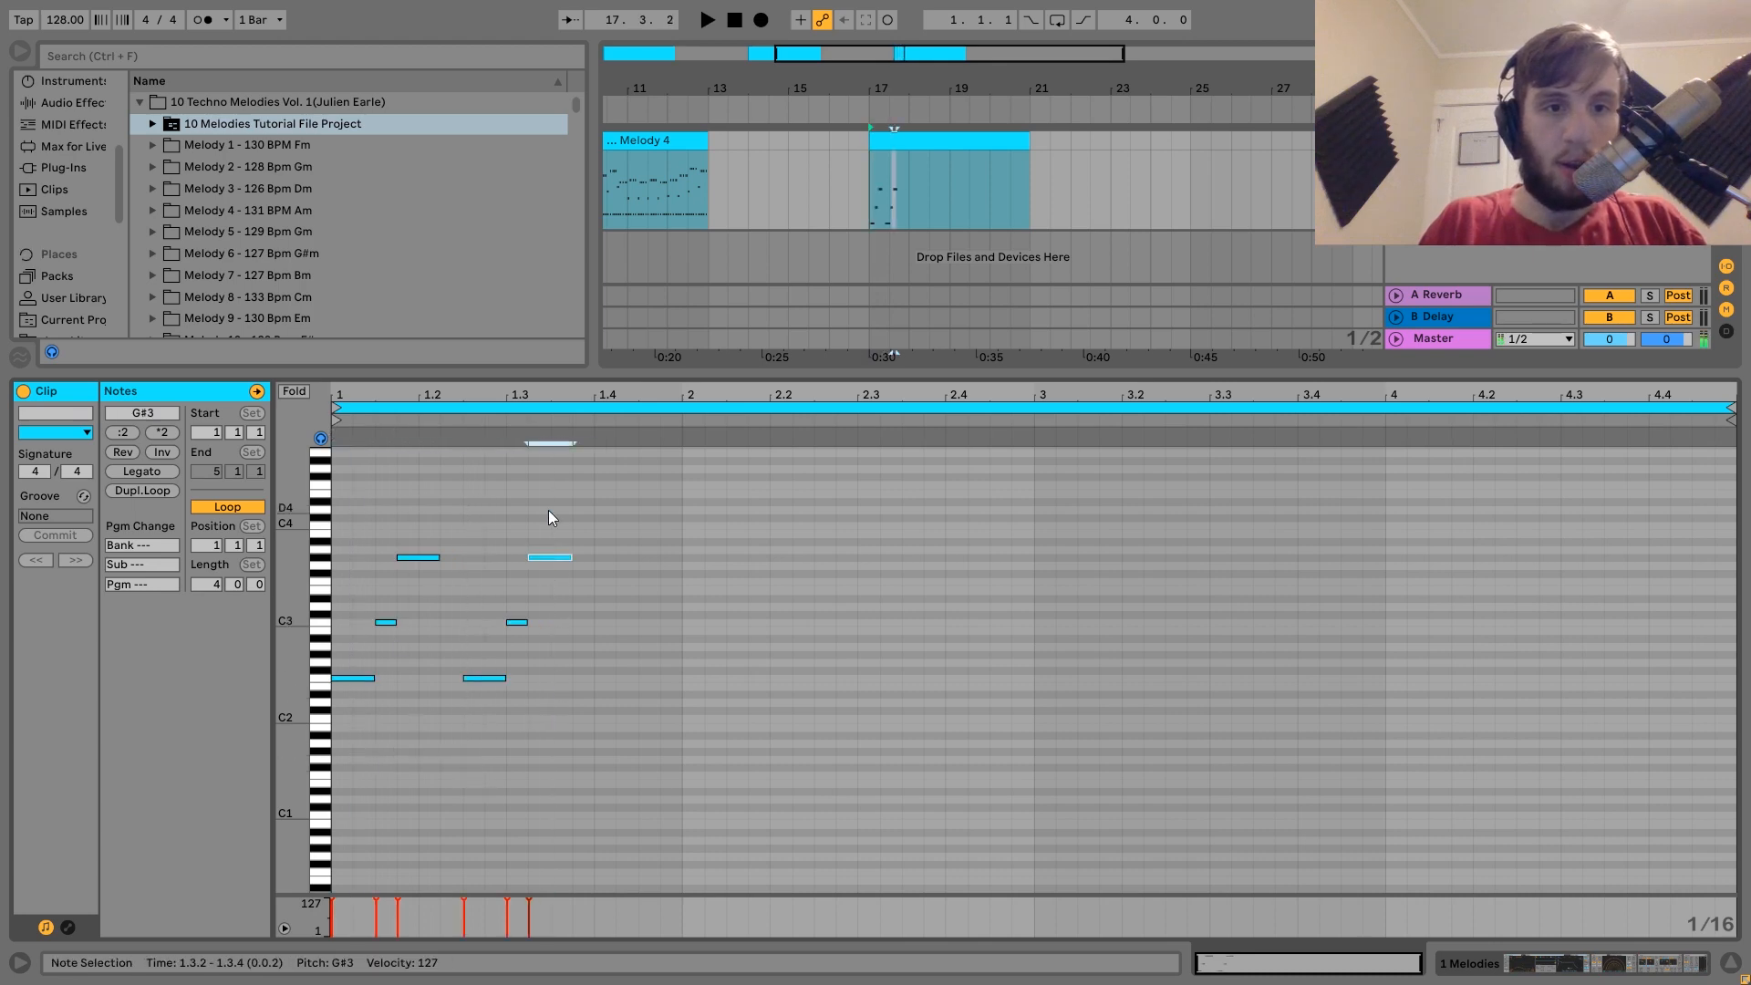
{"action": "key", "text": "Down"}
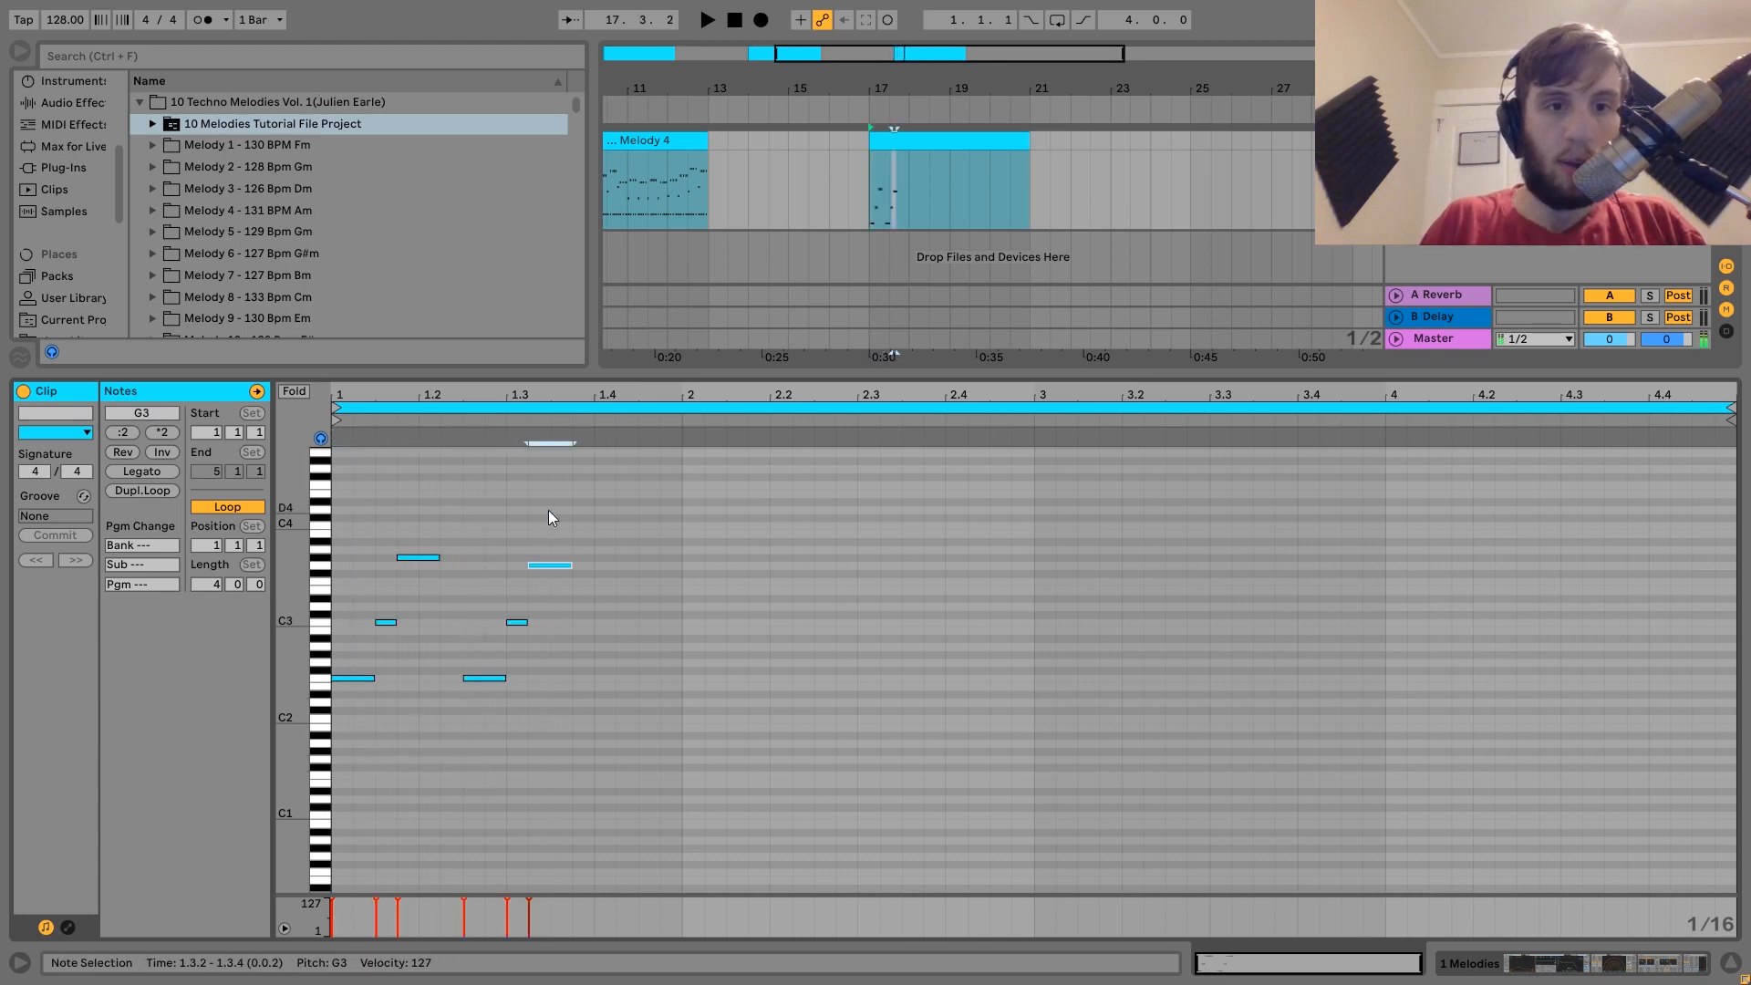
{"action": "left_click", "coordinate": [524, 567]}
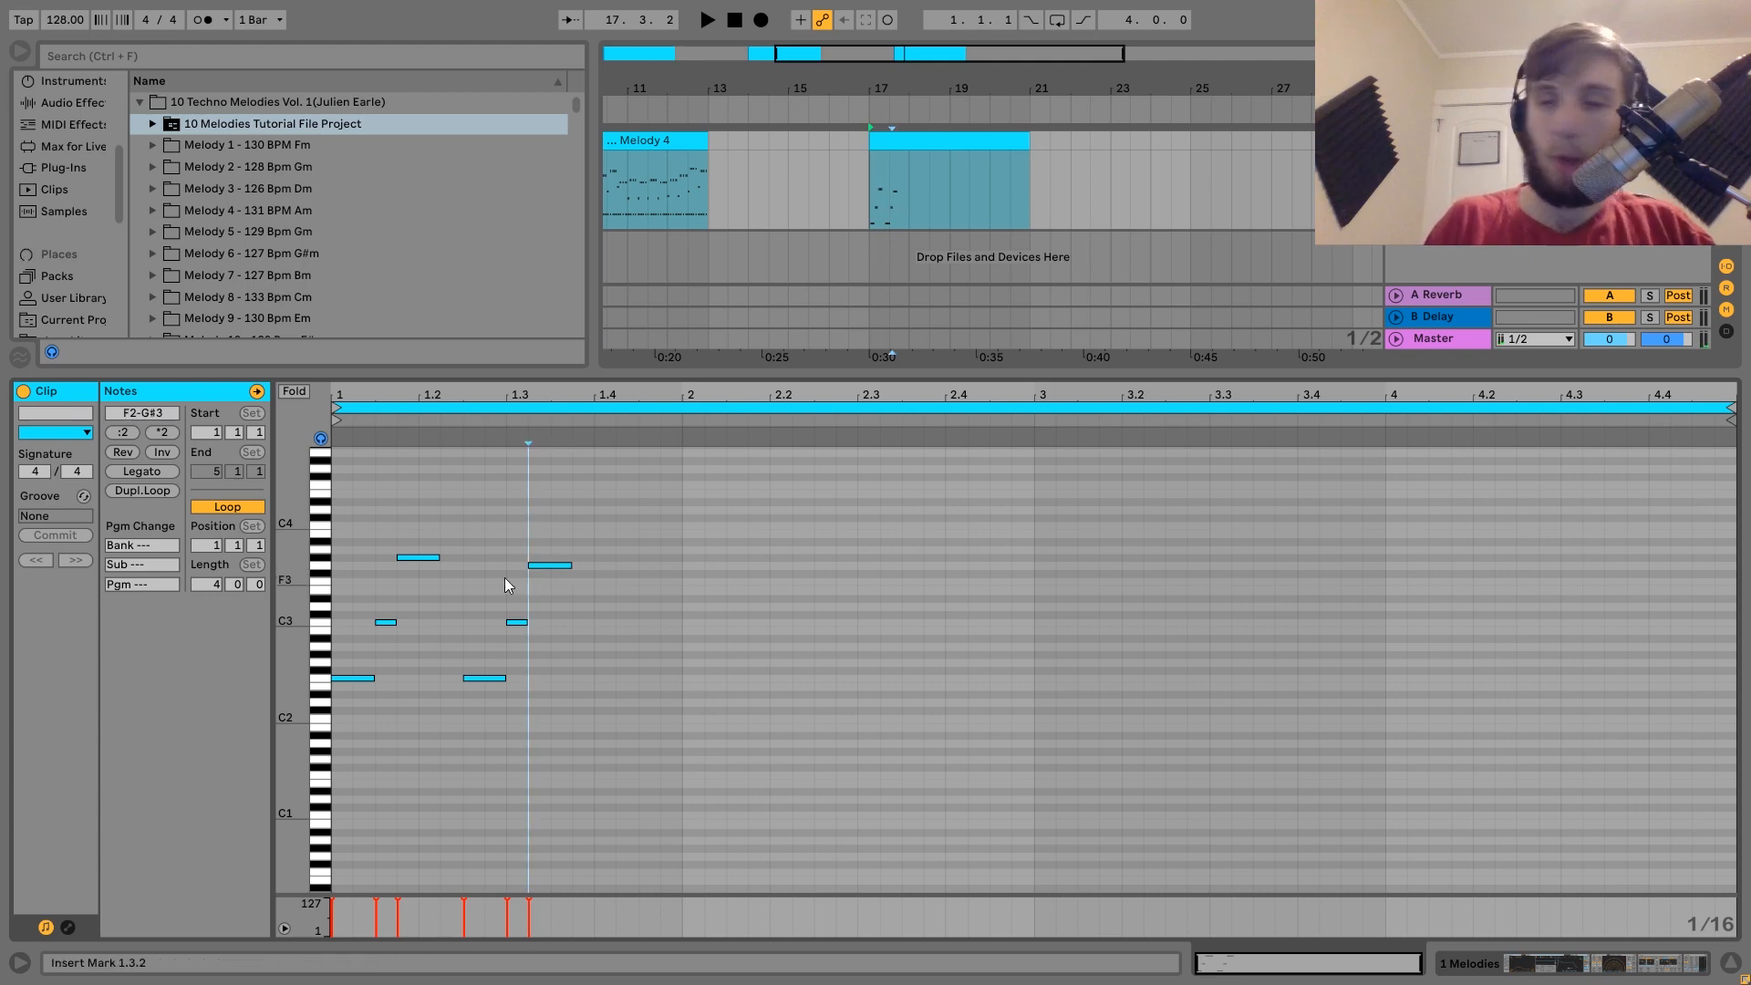
{"action": "key", "text": "space"}
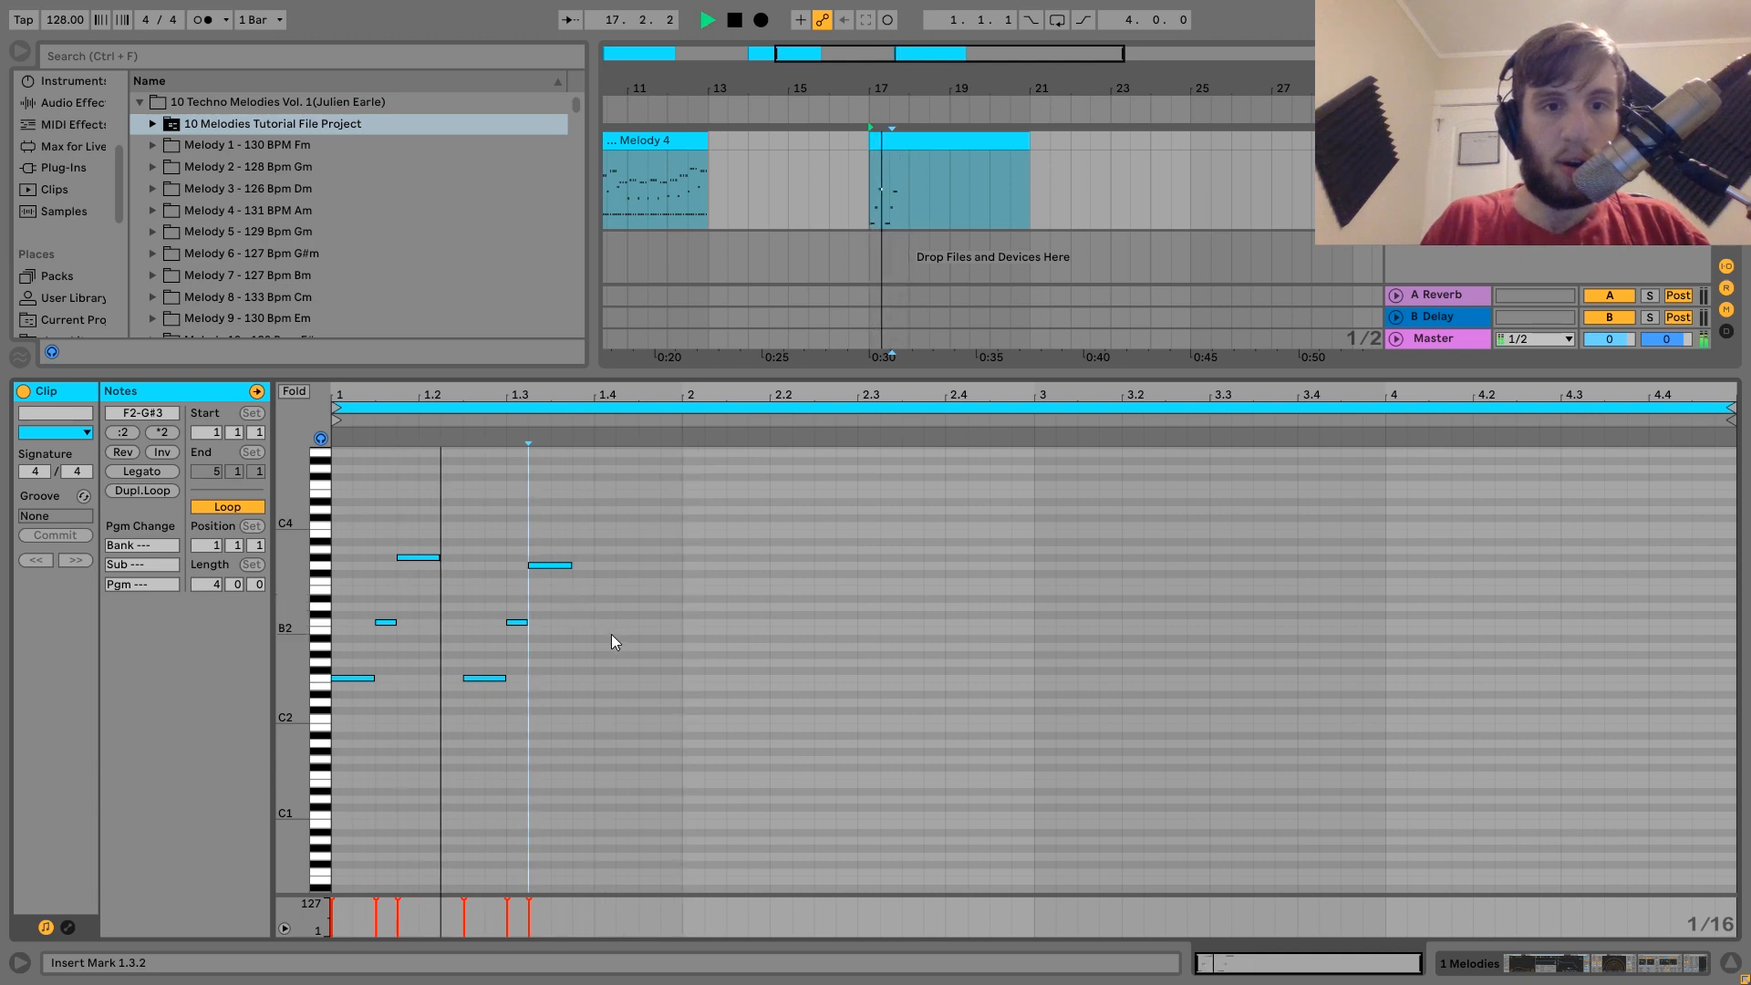
Step: Duplicate all notes of the first bar into bar 2 and play the clip
{"action": "key", "text": "space"}
{"action": "key", "text": "ctrl+a"}
{"action": "key", "text": "ctrl+d"}
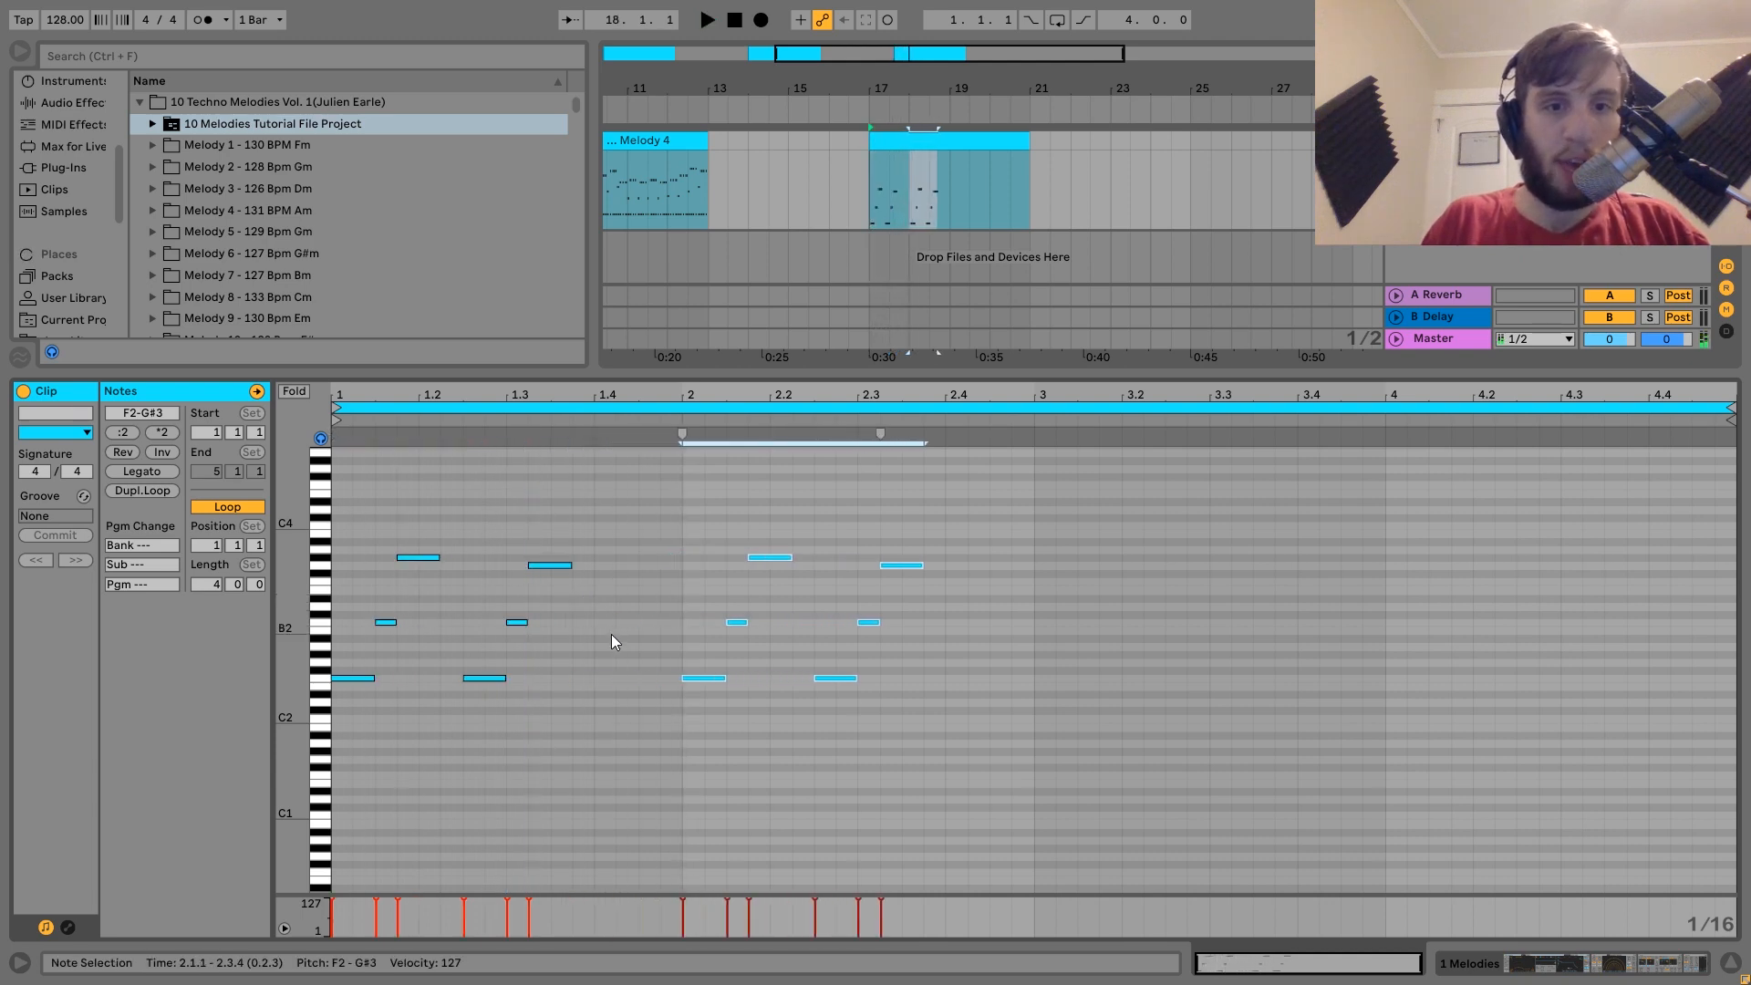
{"action": "key", "text": "space"}
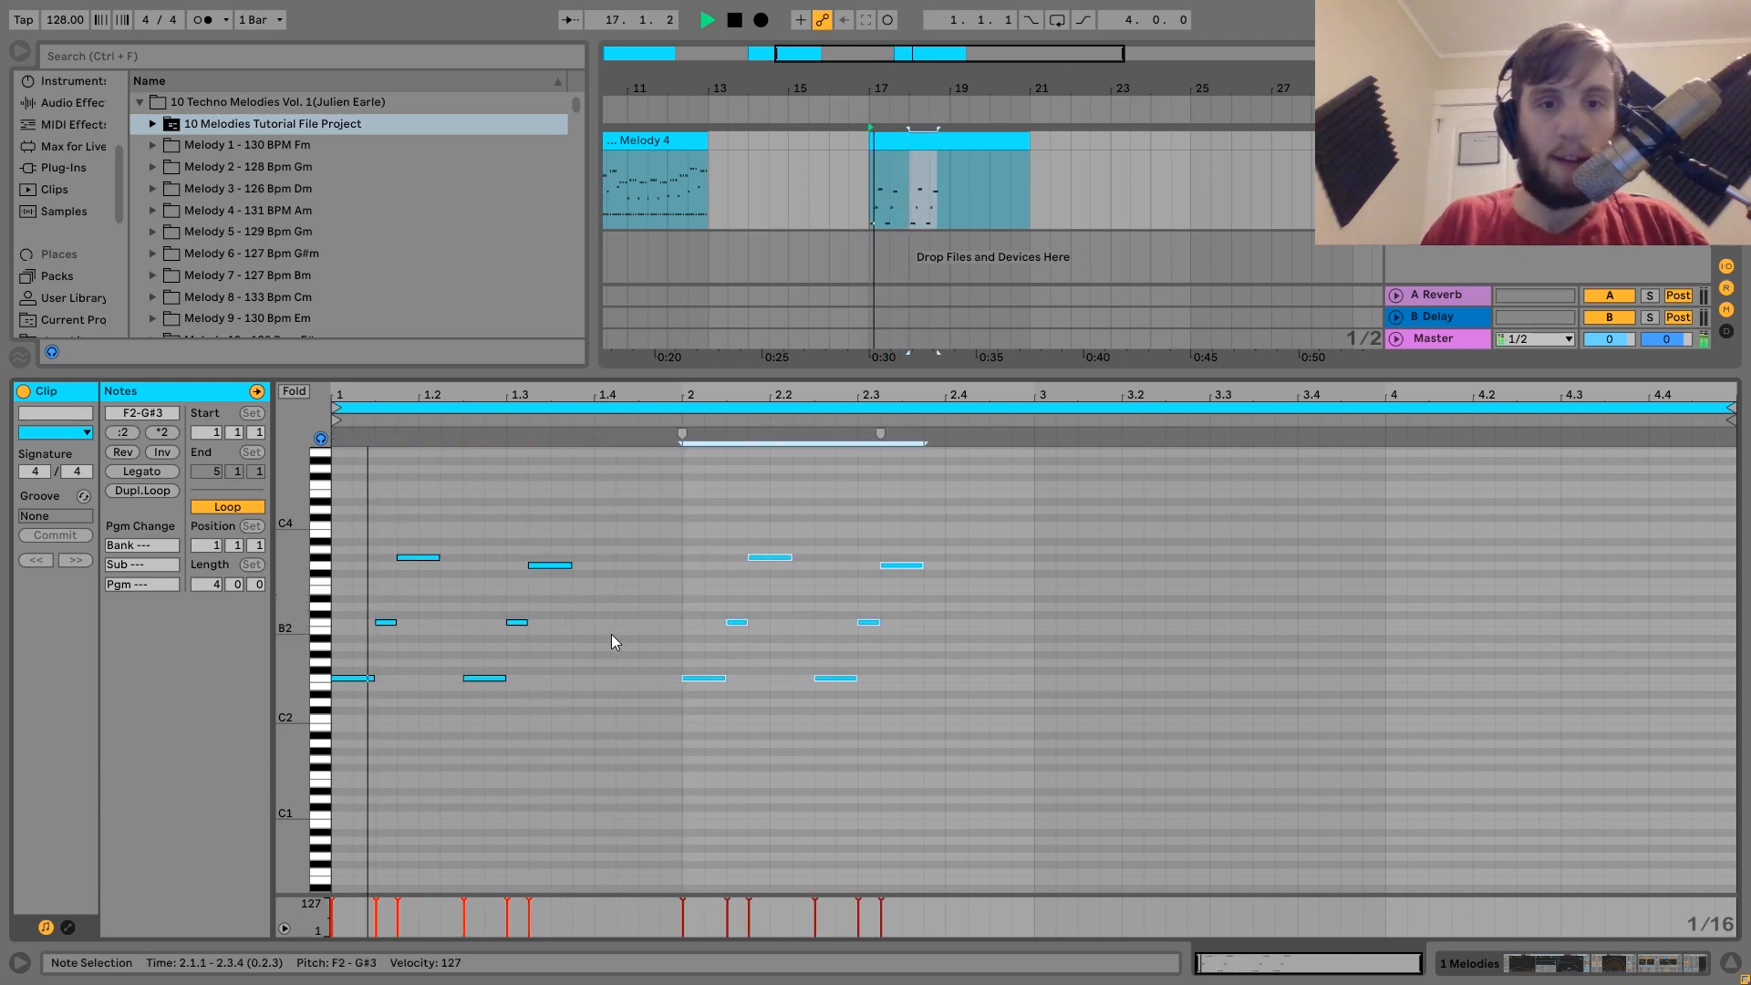
Step: Raise the last note at 2.3.2 to A#3 and play the melody from the clip's start
{"action": "left_click", "coordinate": [911, 565]}
{"action": "key", "text": "space"}
{"action": "key", "text": "Up"}
{"action": "key", "text": "Up"}
{"action": "key", "text": "Up"}
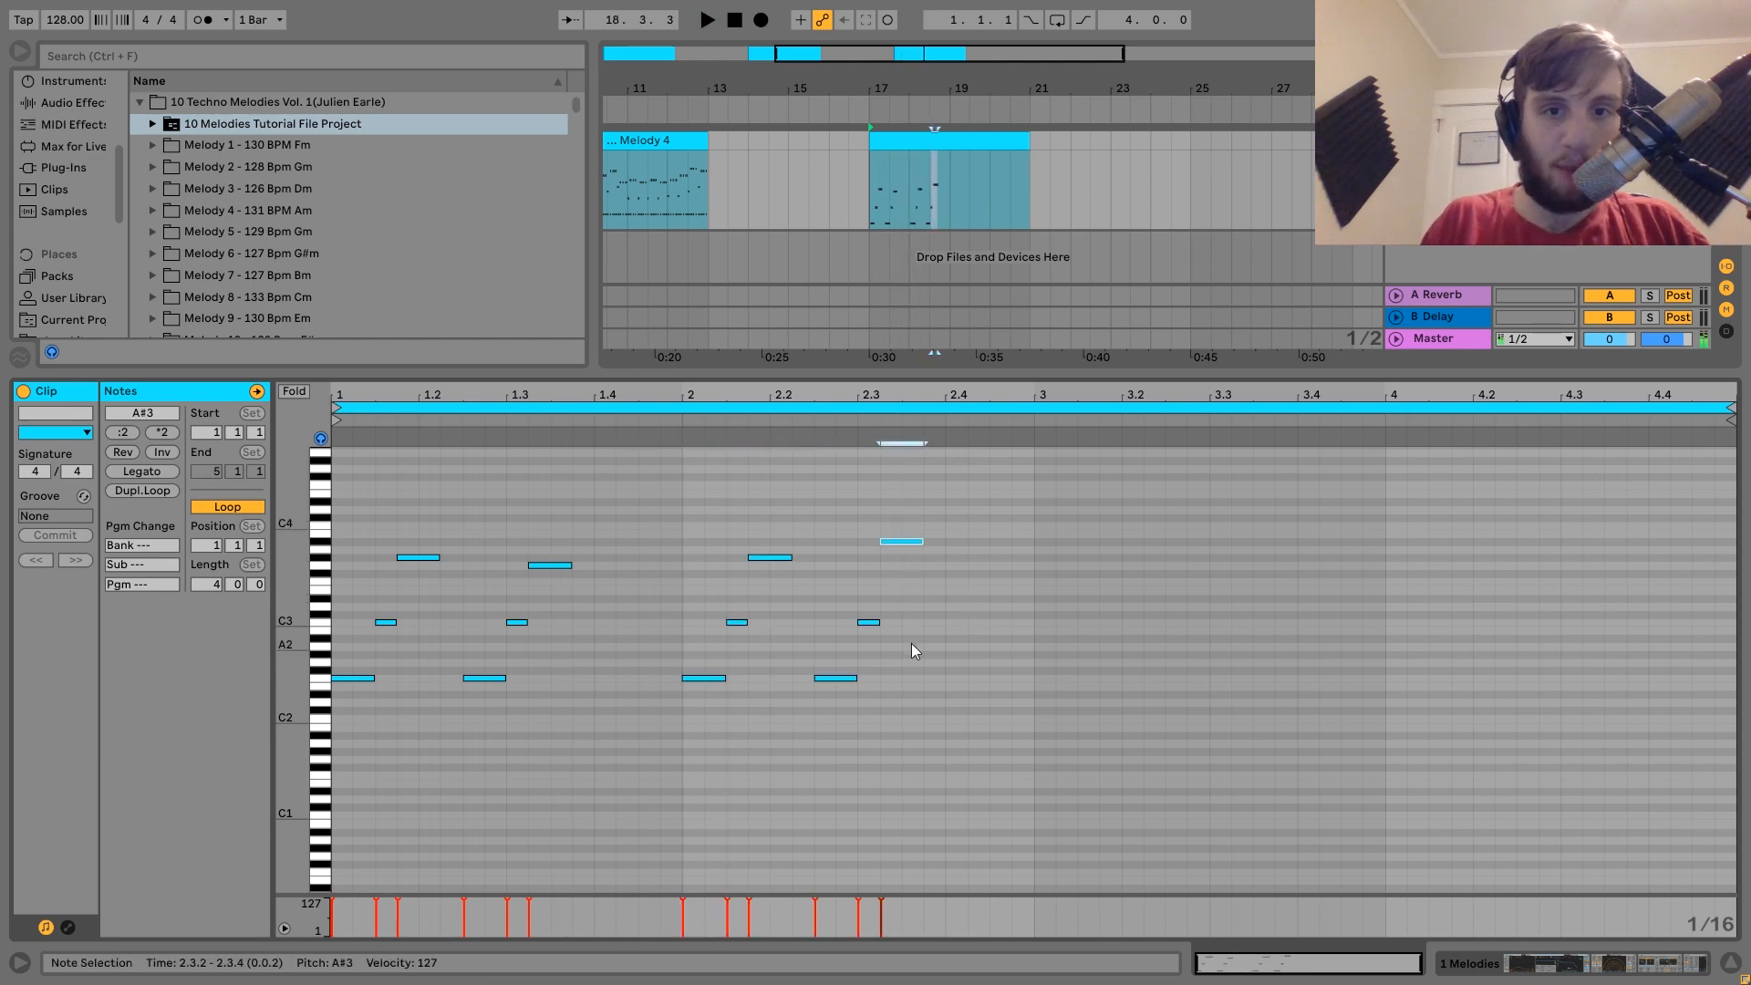
{"action": "key", "text": "space"}
Step: Duplicate the two-bar melody, shift the copy to start at 3.1.1 and play through the four bars
{"action": "key", "text": "ctrl+a"}
{"action": "key", "text": "ctrl+d"}
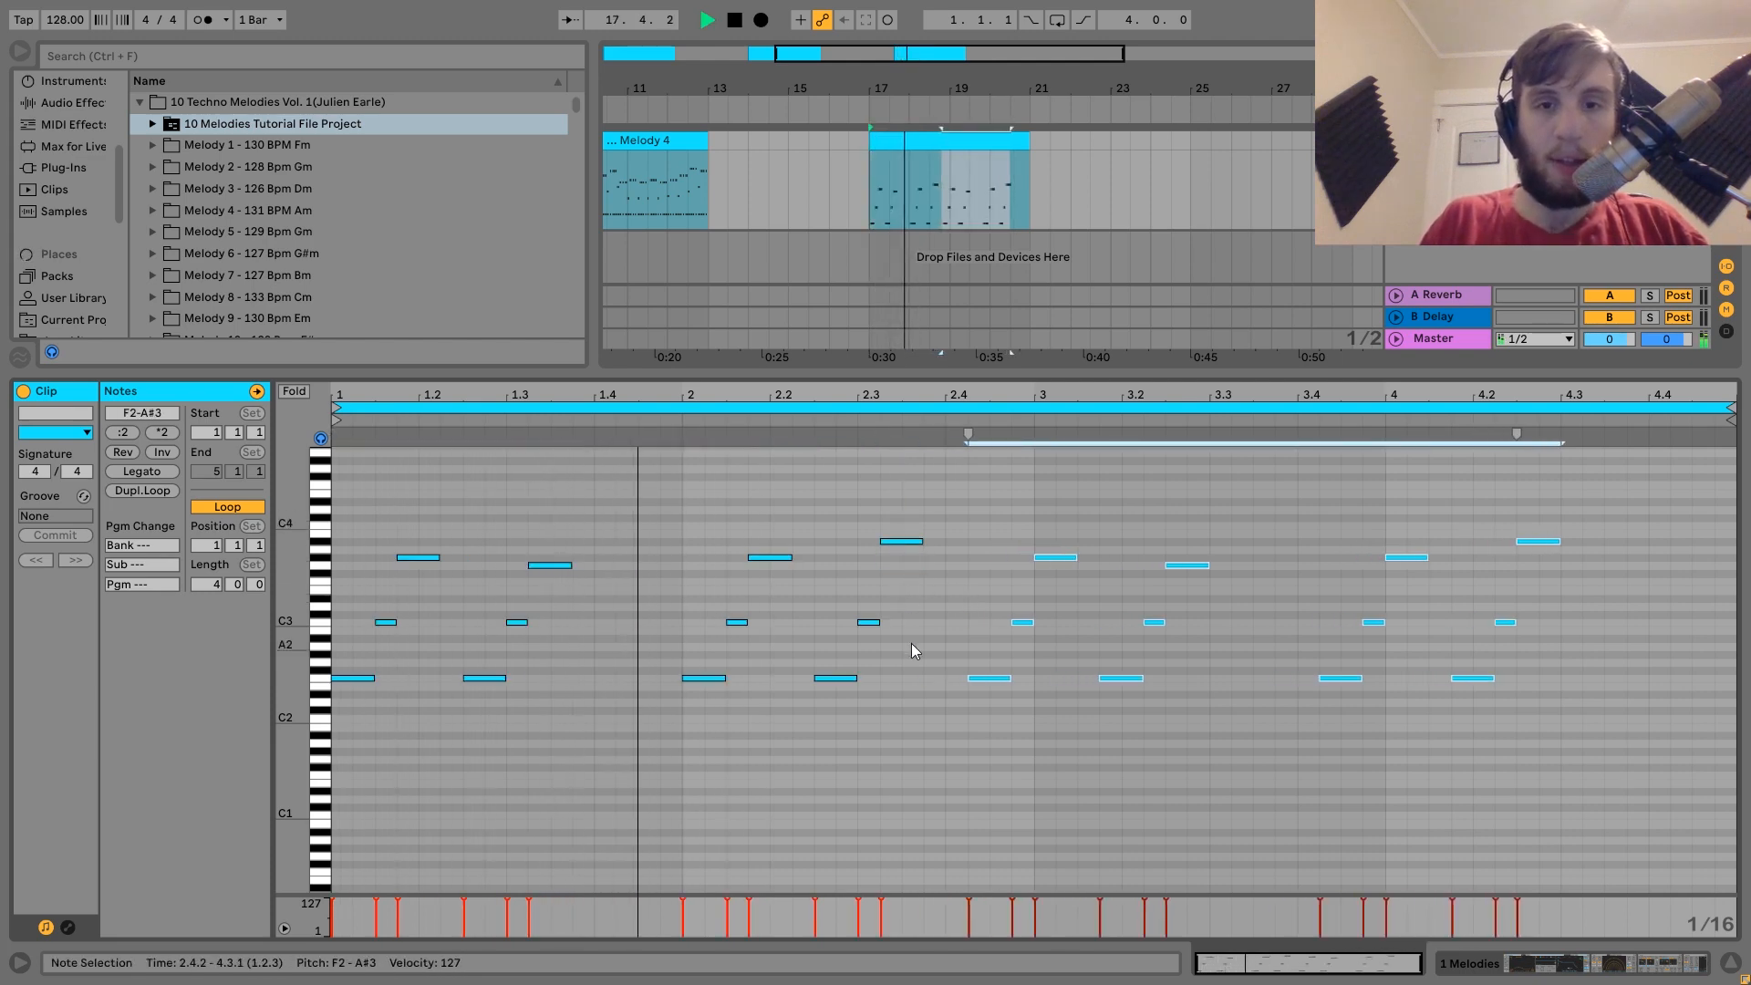
{"action": "key", "text": "Right"}
{"action": "key", "text": "Right"}
{"action": "key", "text": "Right"}
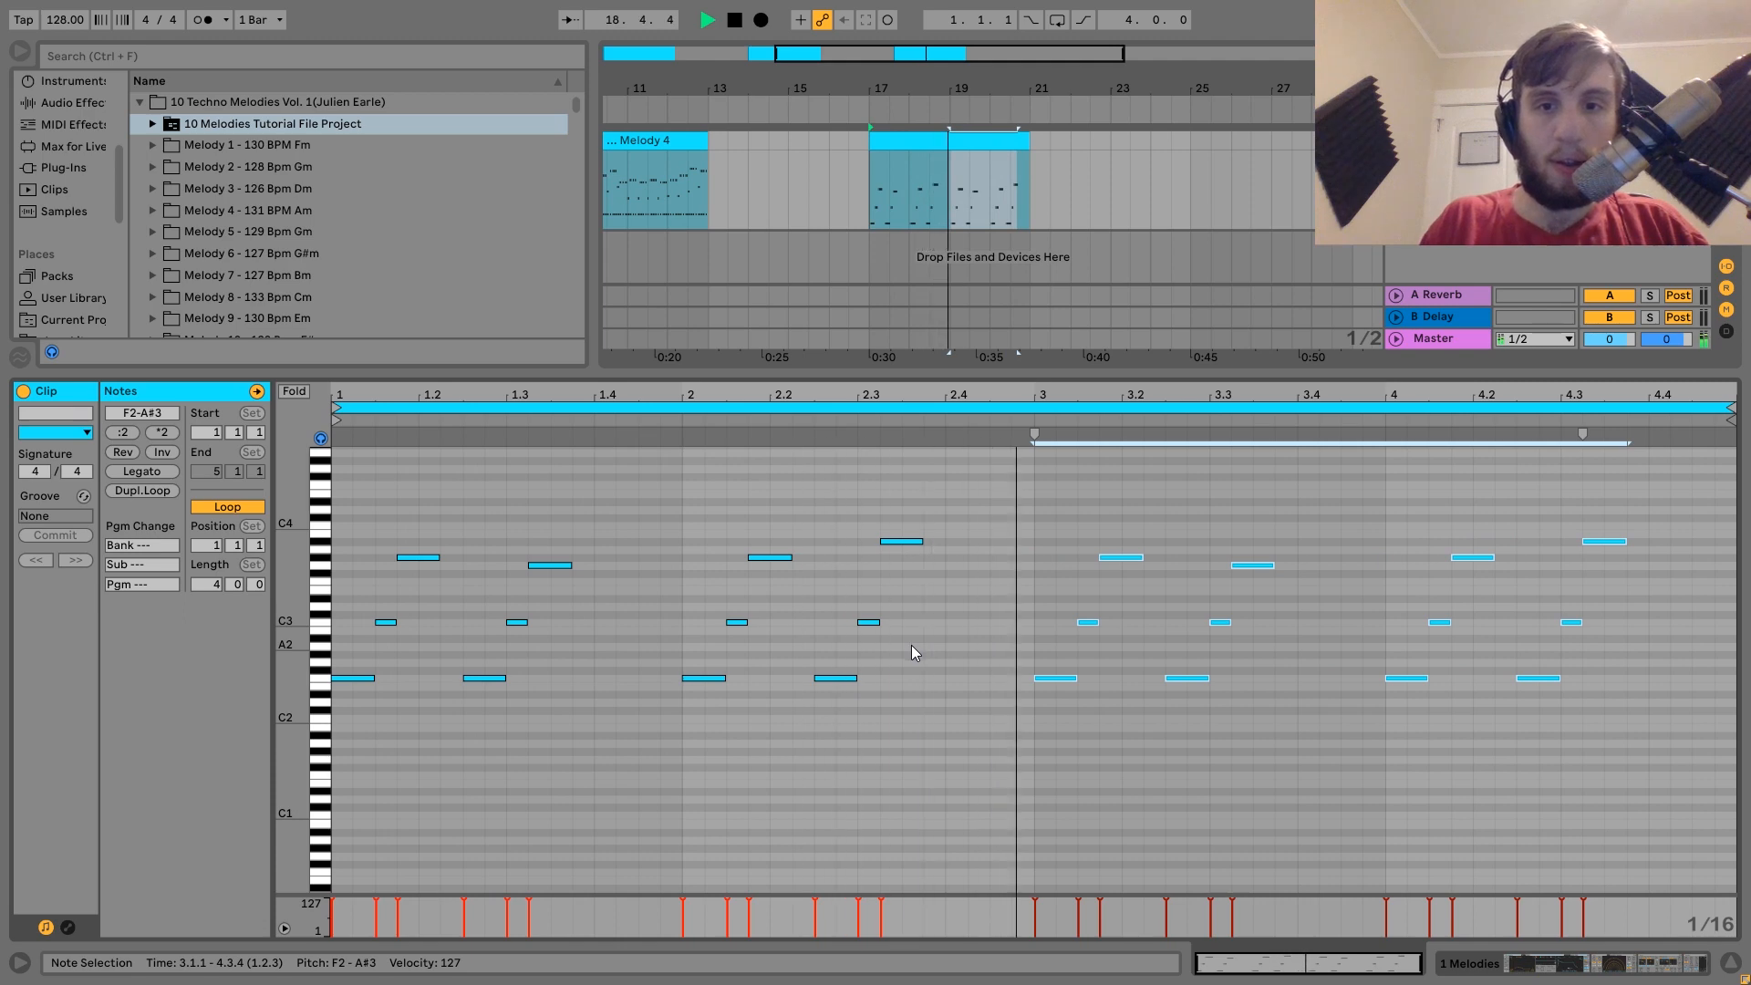
{"action": "left_click", "coordinate": [1096, 774]}
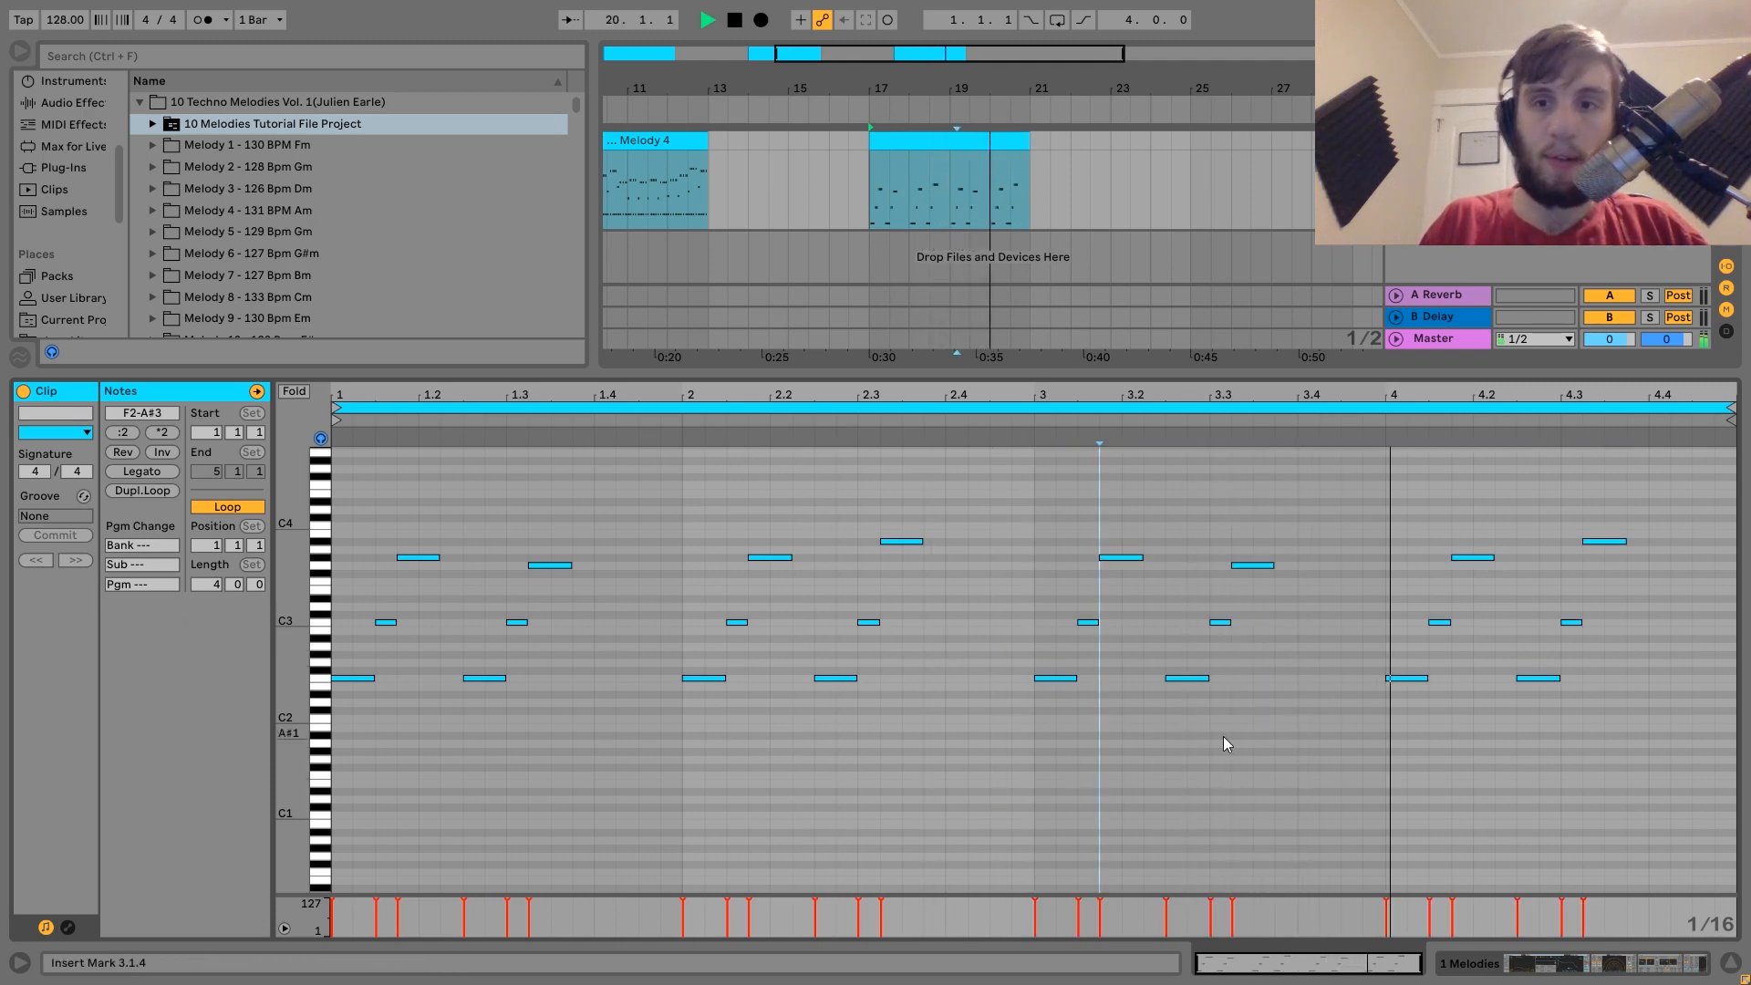
{"action": "key", "text": "space"}
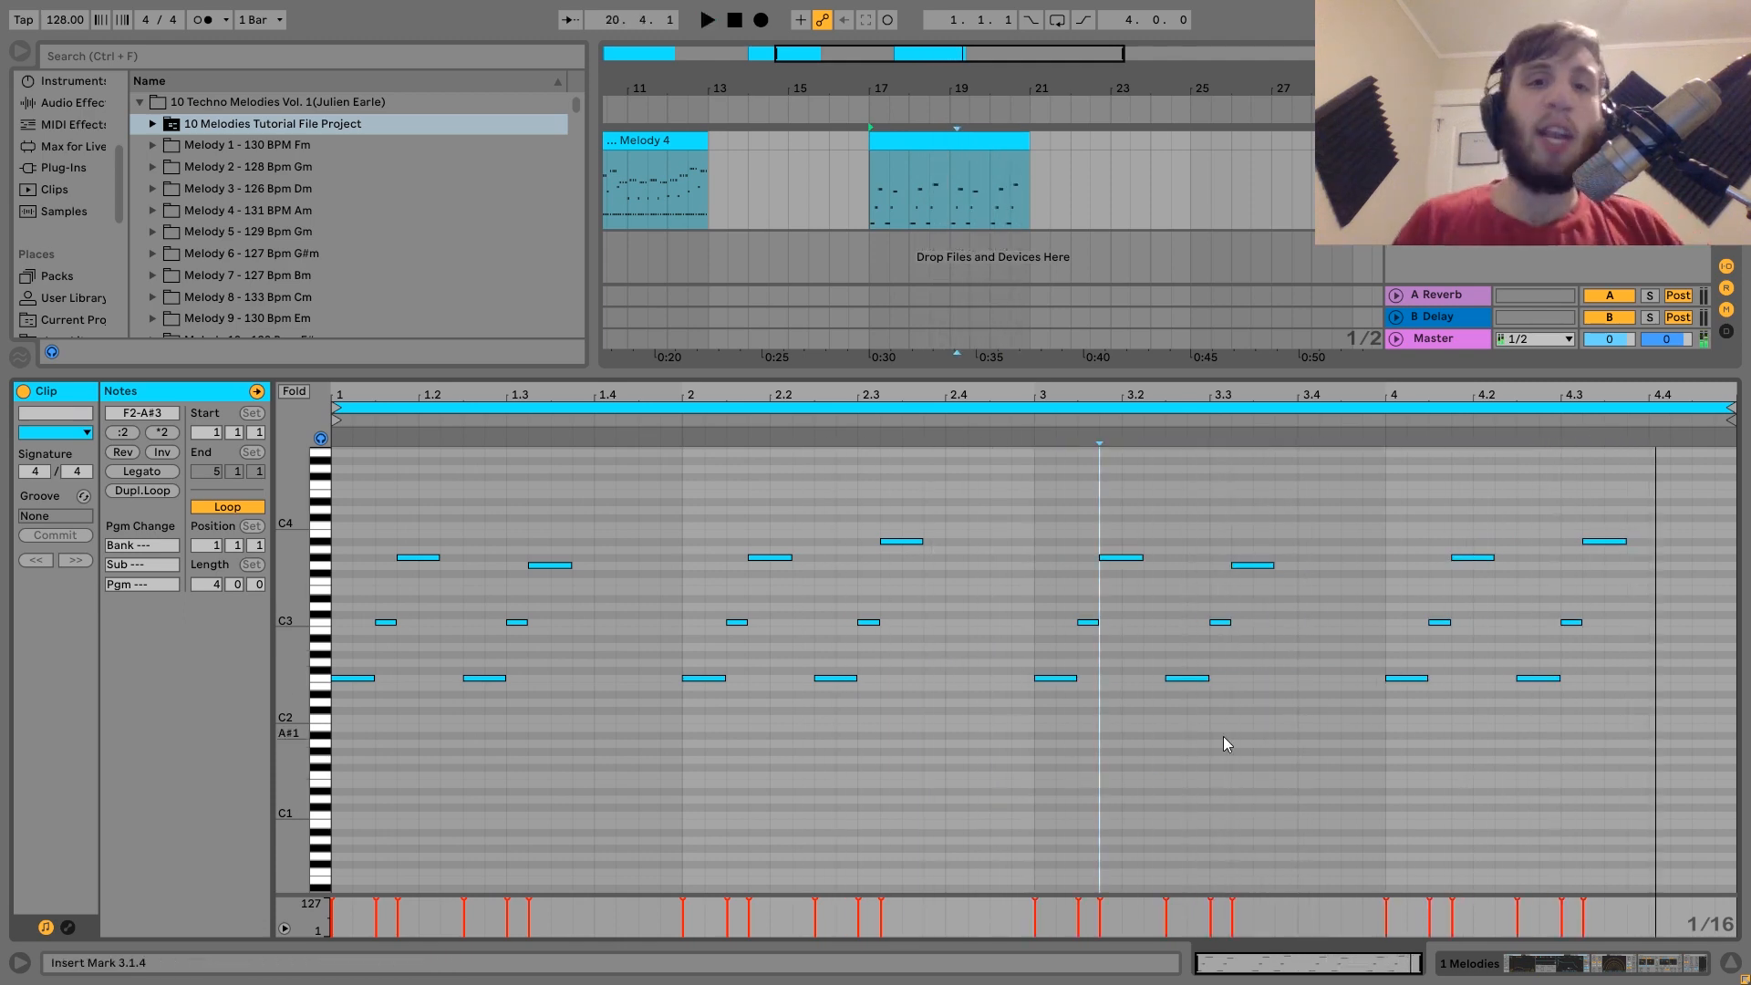
{"action": "key", "text": "space"}
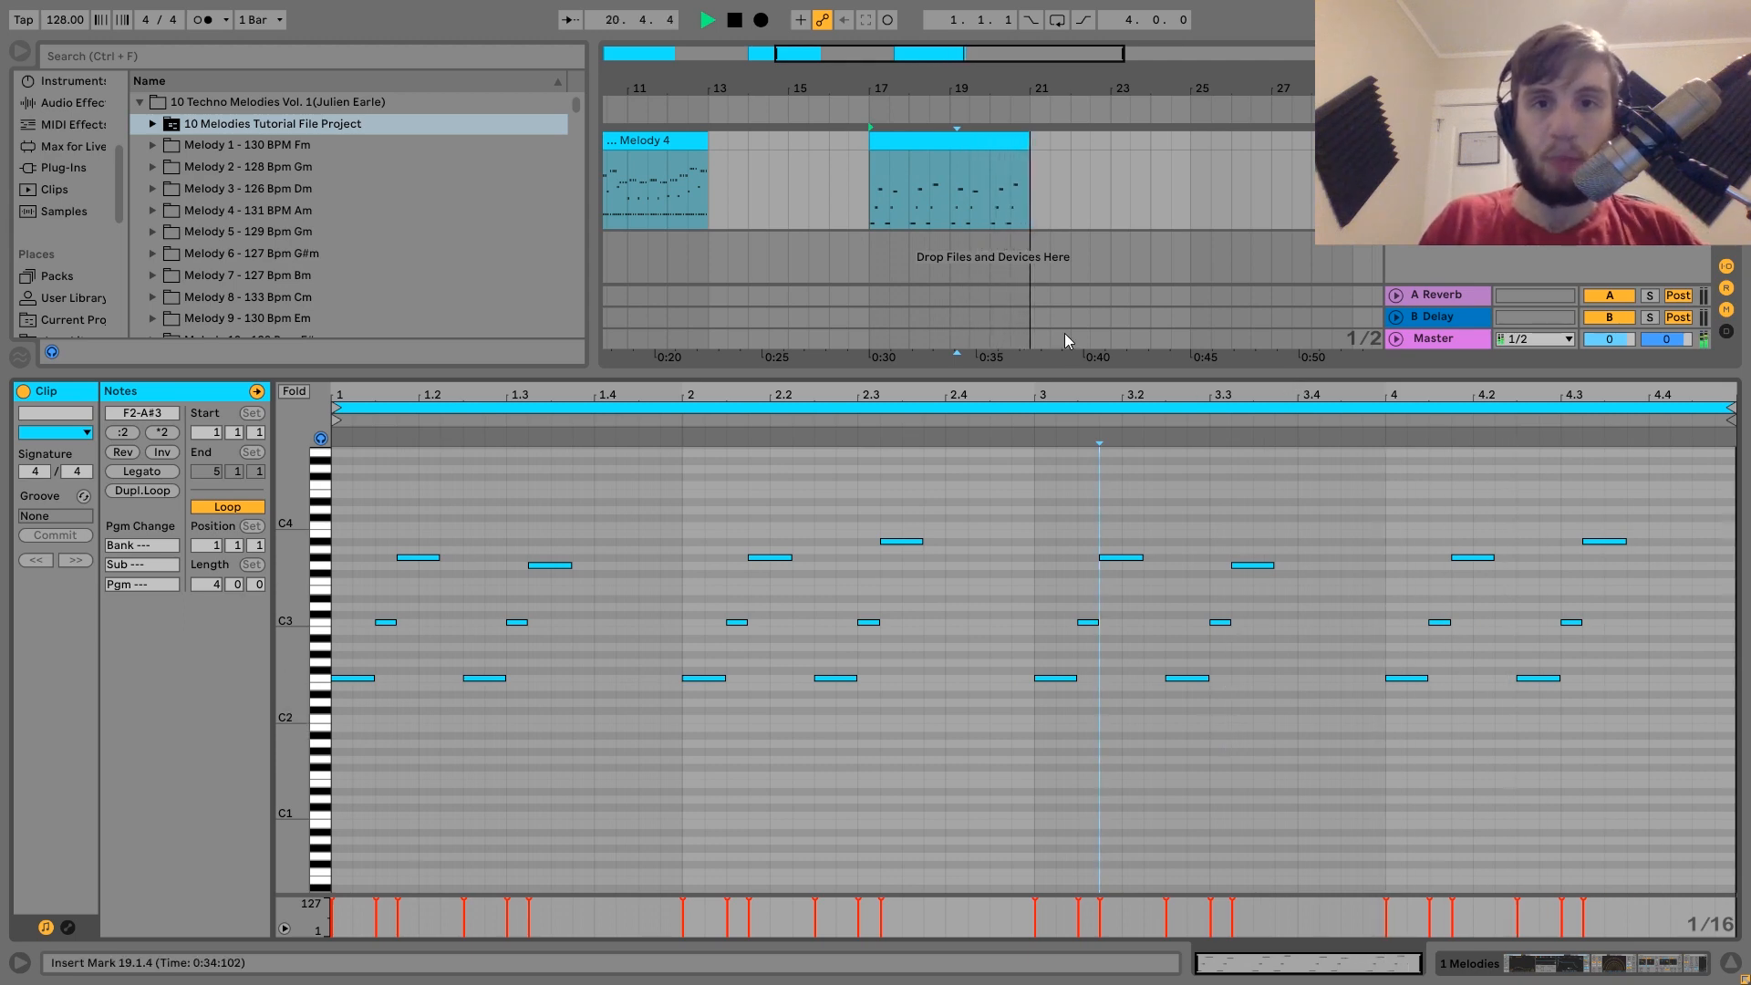
{"action": "key", "text": "space"}
Step: Show the track's devices and preview Melody 5 Loop.wav from the Melody 5 - 129 Bpm Gm folder
{"action": "key", "text": "shift+Tab"}
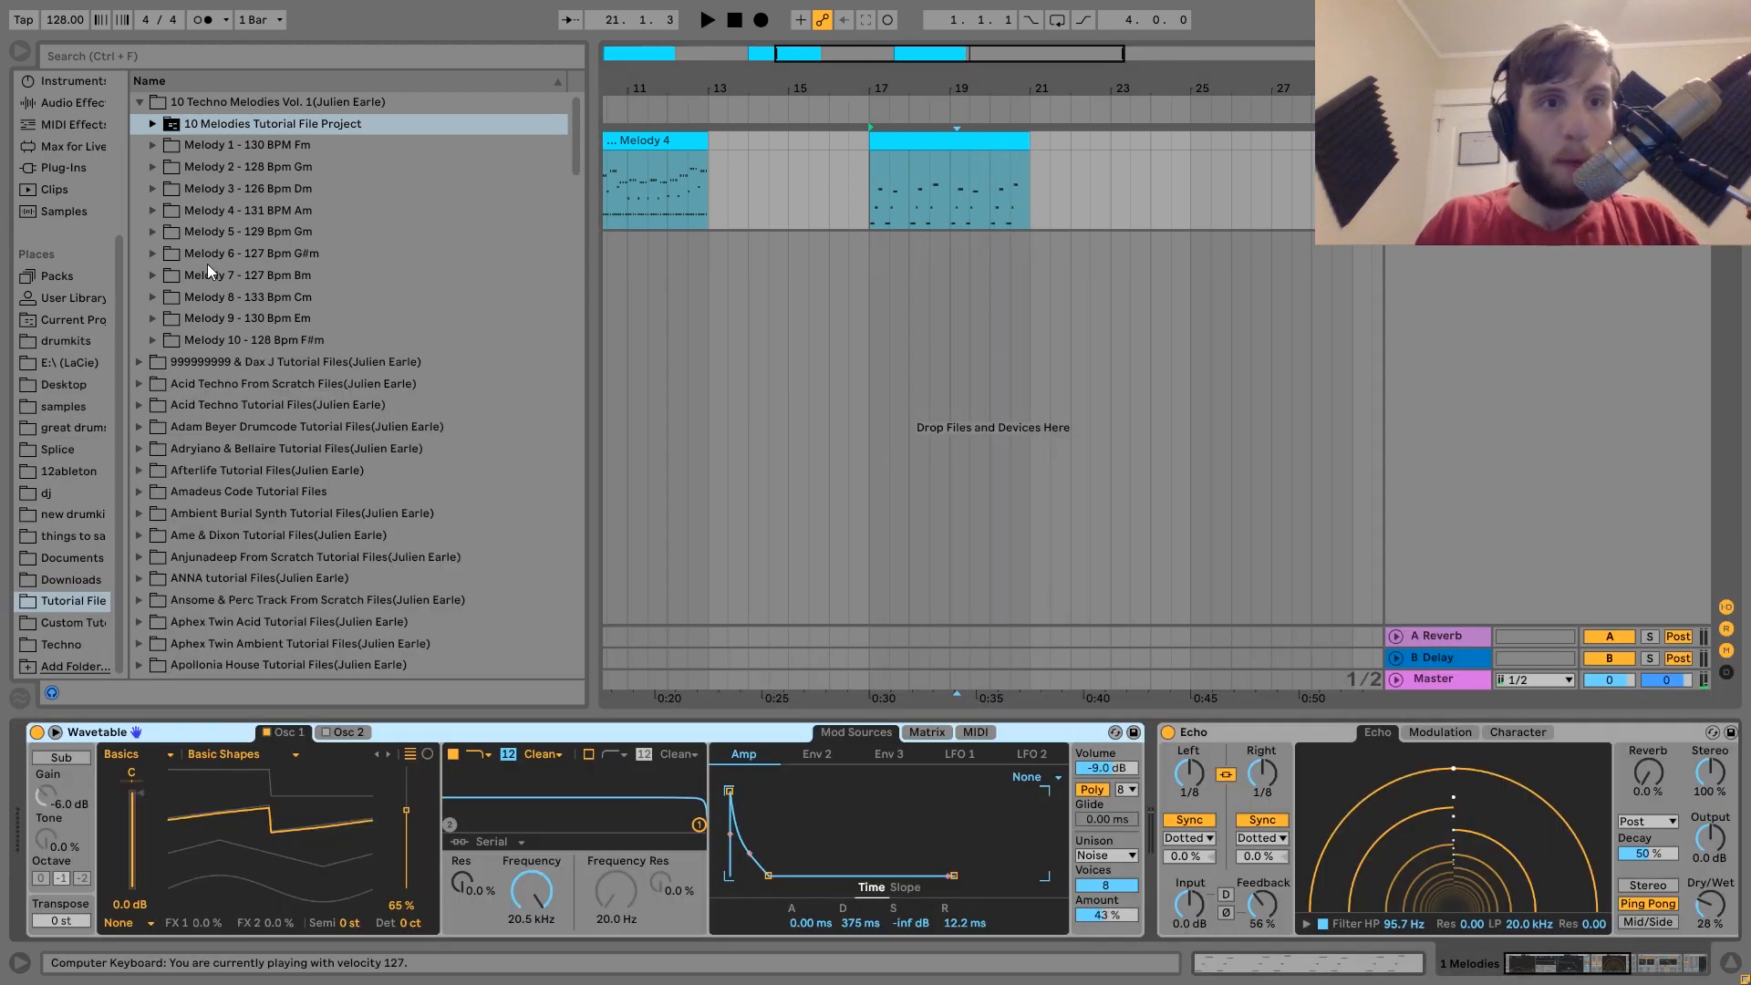
{"action": "left_click", "coordinate": [152, 231]}
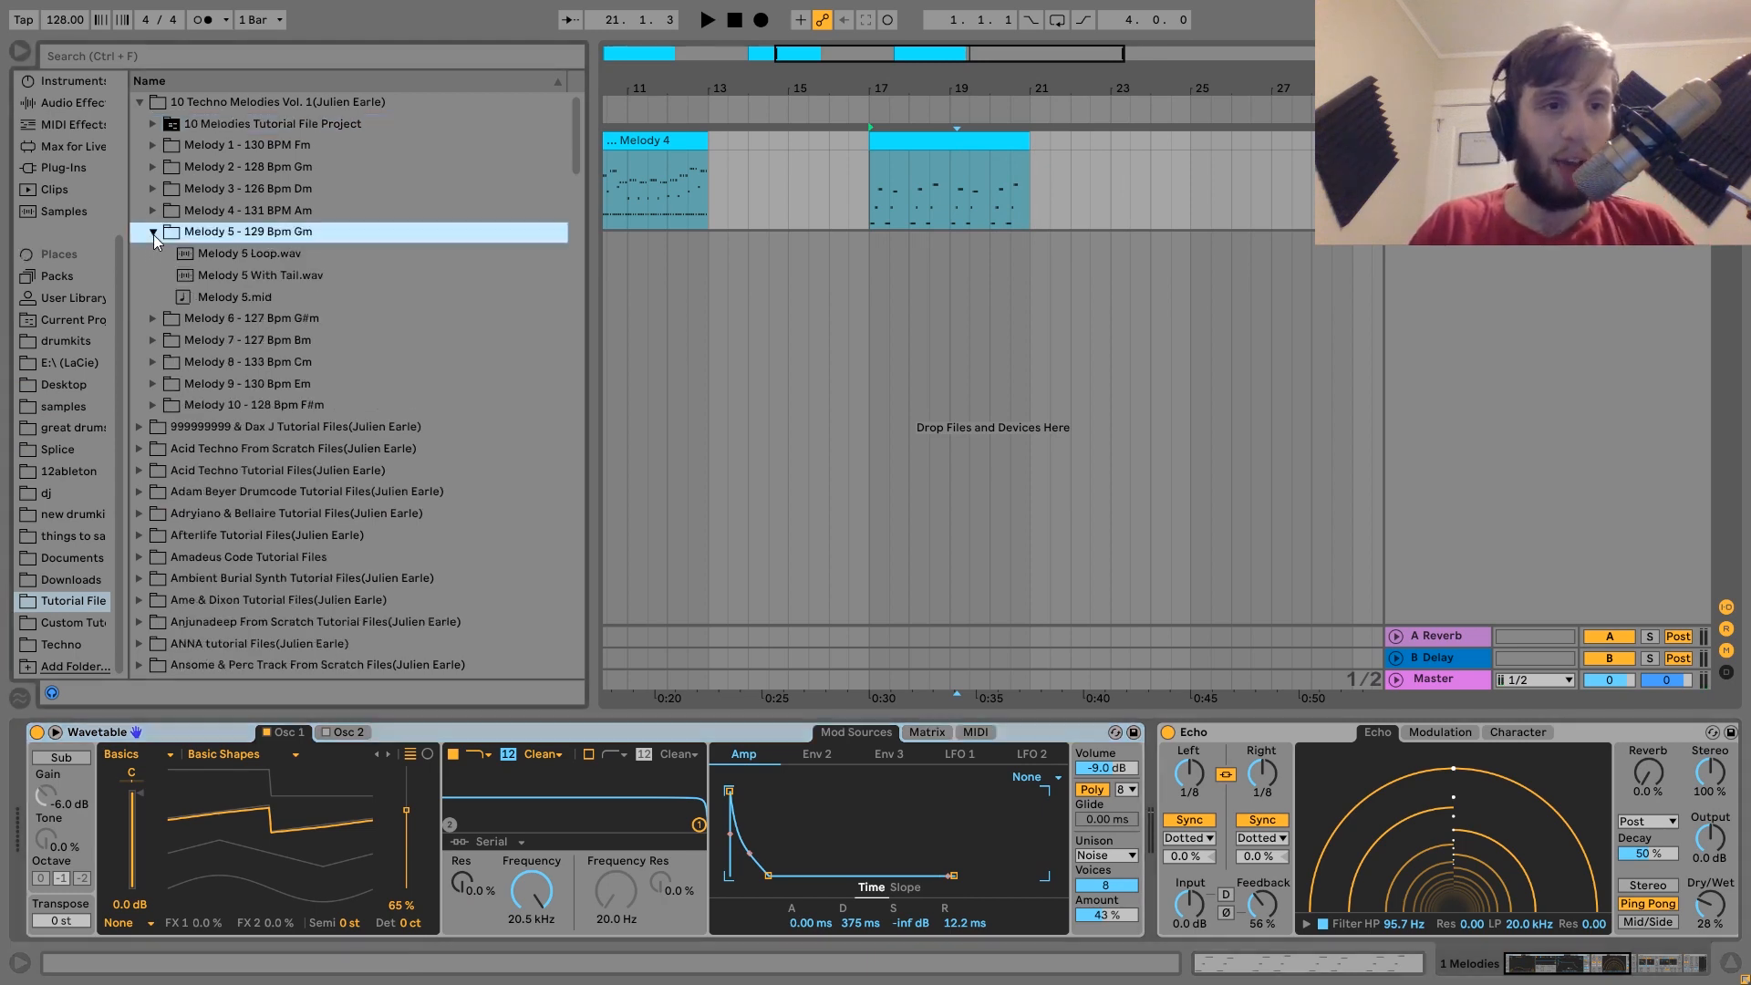
{"action": "left_click", "coordinate": [206, 257]}
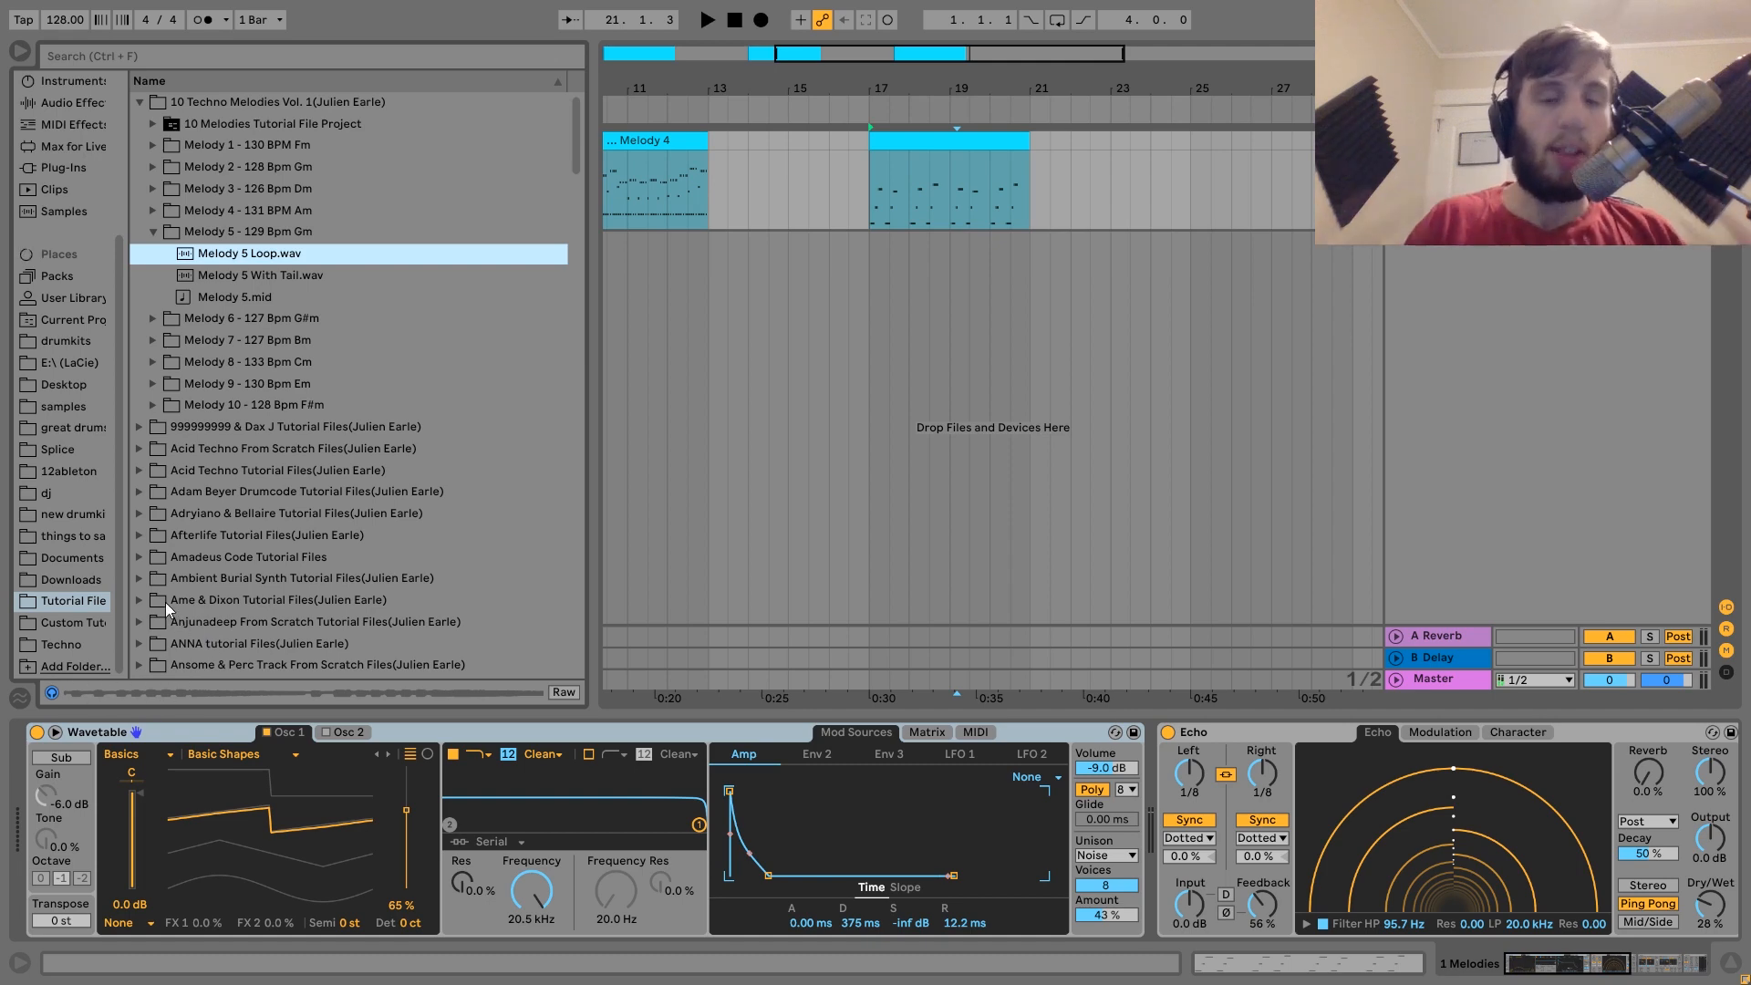
Step: List the audio effects in the browser and play the new clip at bar 17 from its note editor
{"action": "left_click", "coordinate": [70, 104]}
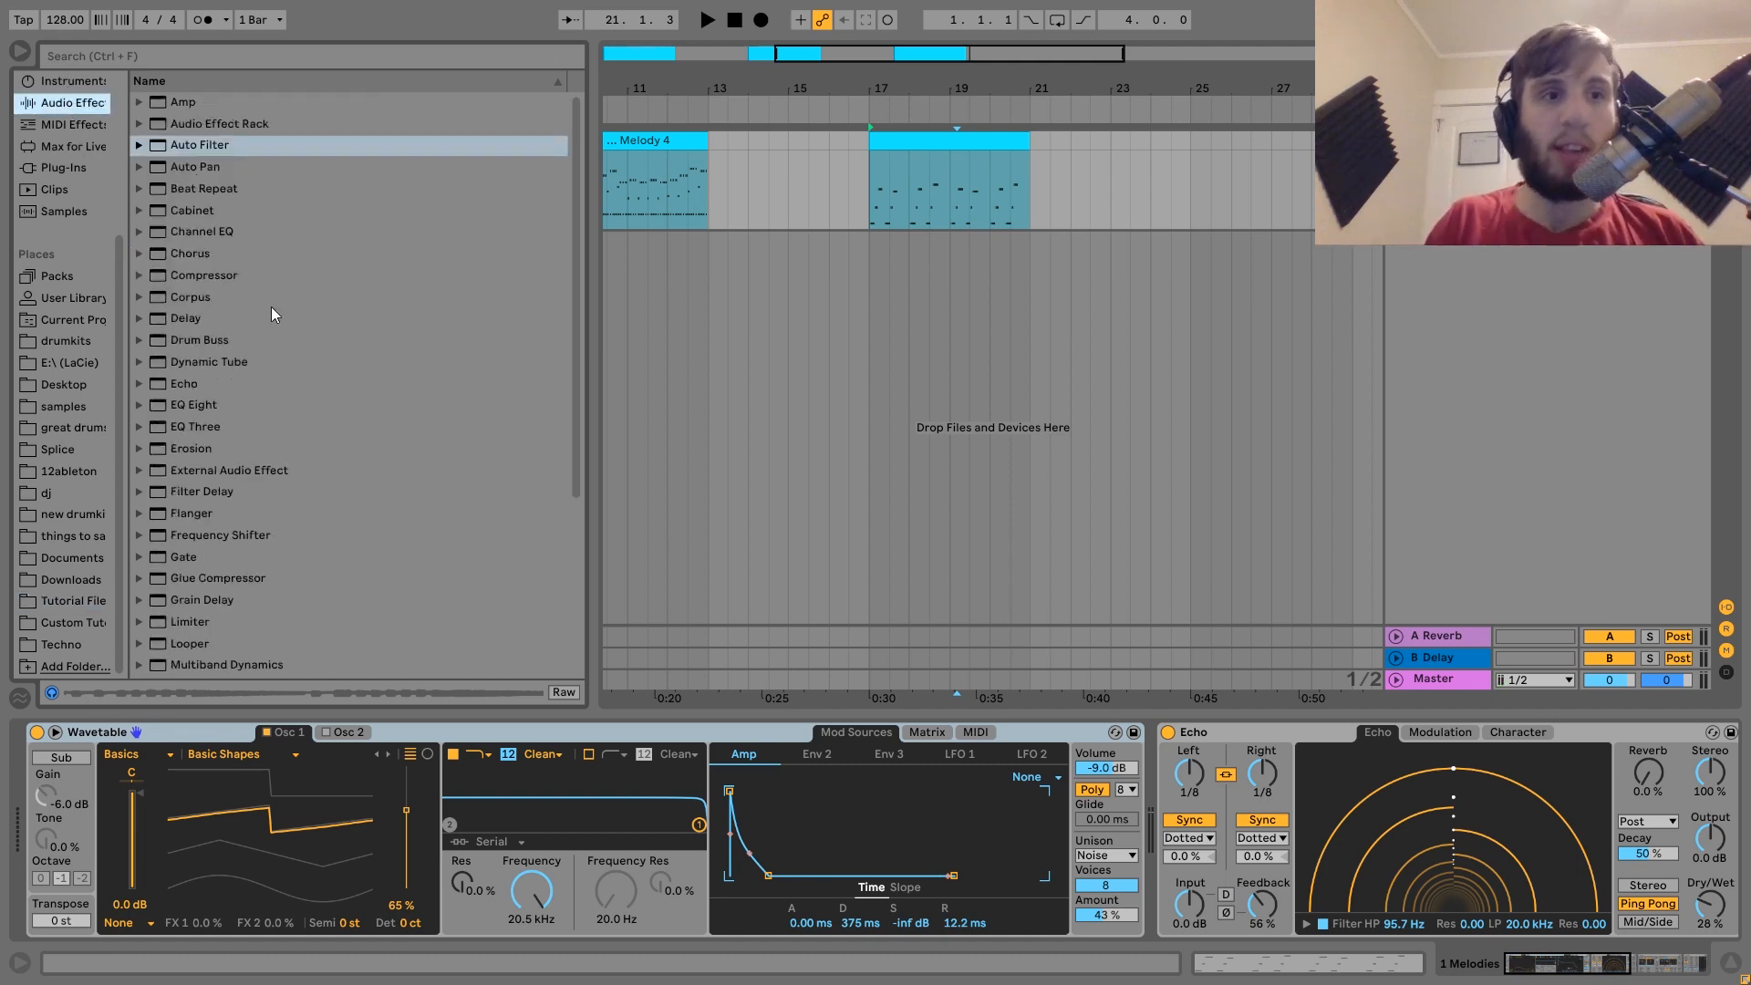
{"action": "scroll", "coordinate": [277, 357], "scroll_direction": "down", "scroll_amount": 4}
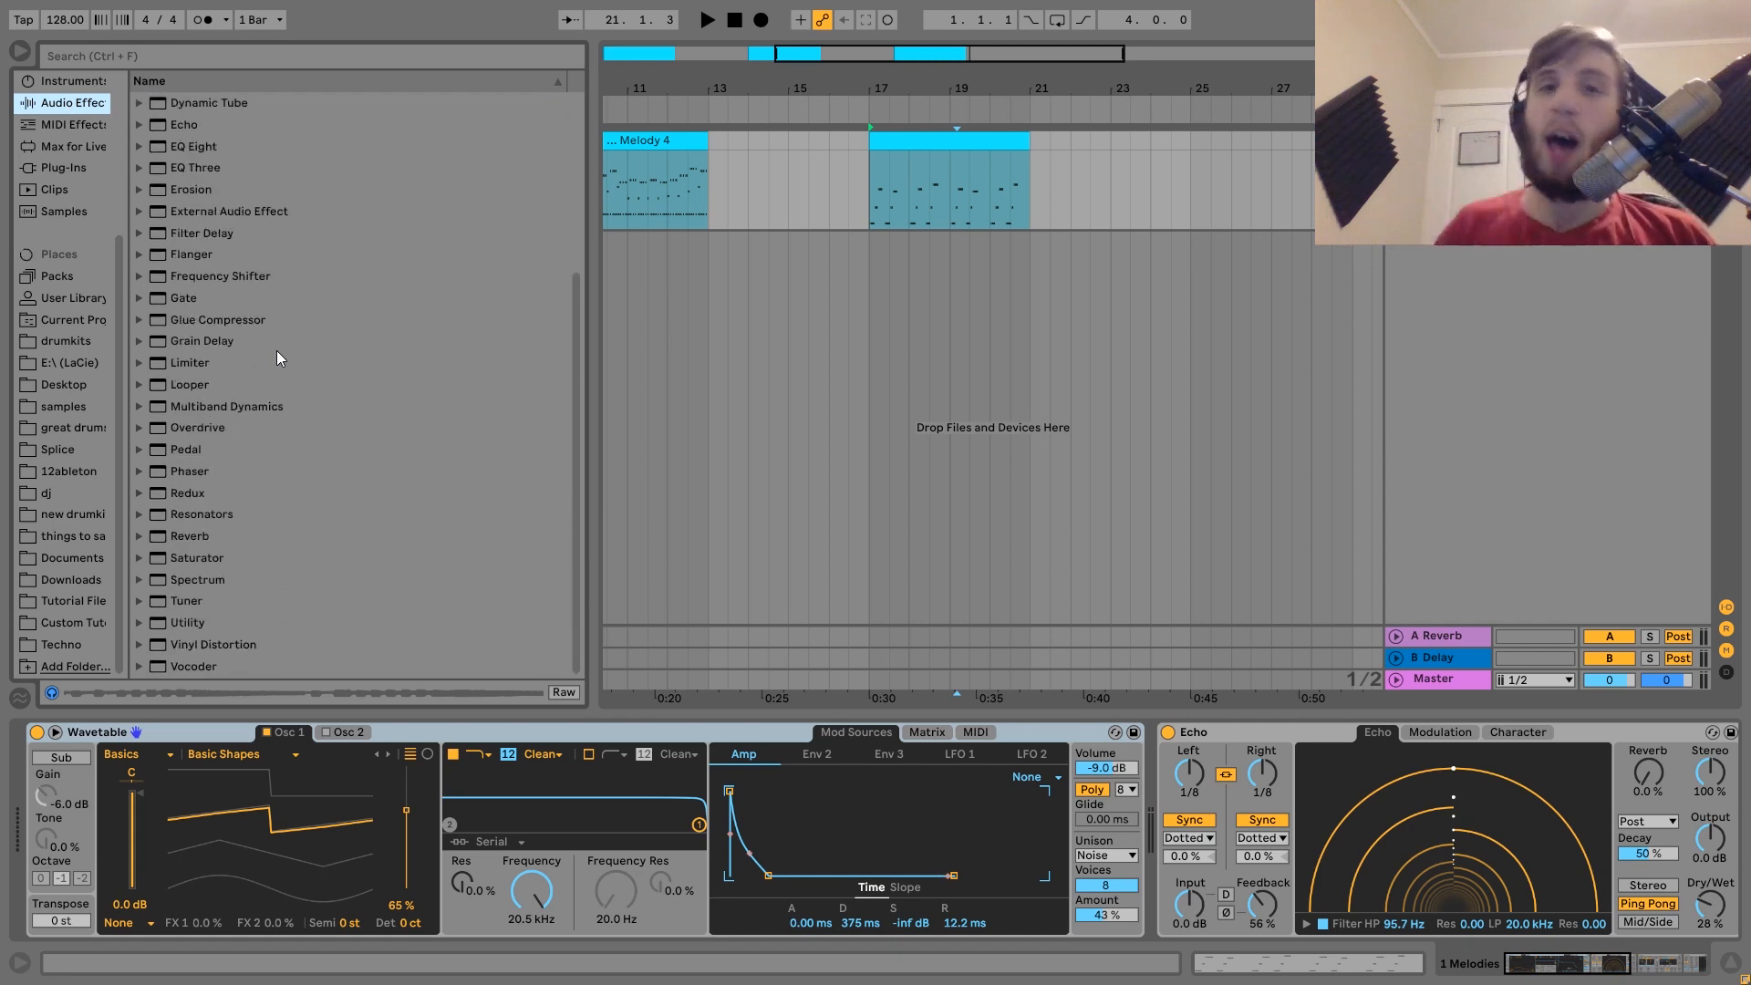
{"action": "double_click", "coordinate": [918, 151]}
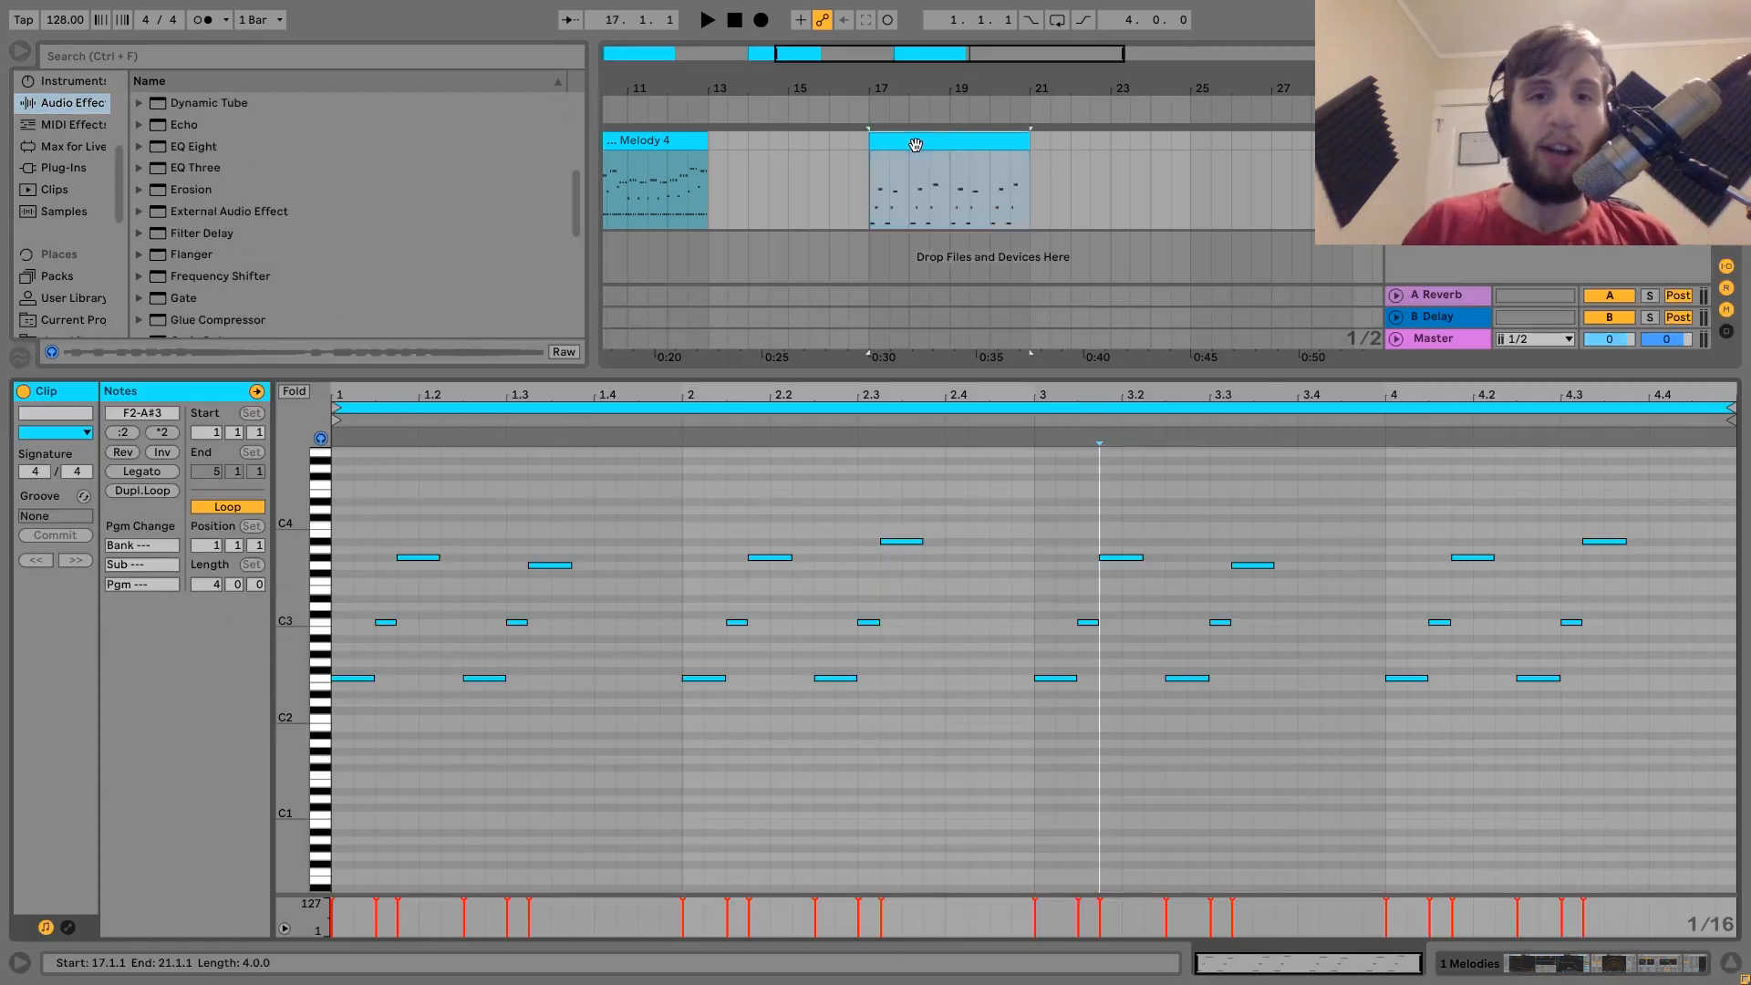
{"action": "key", "text": "space"}
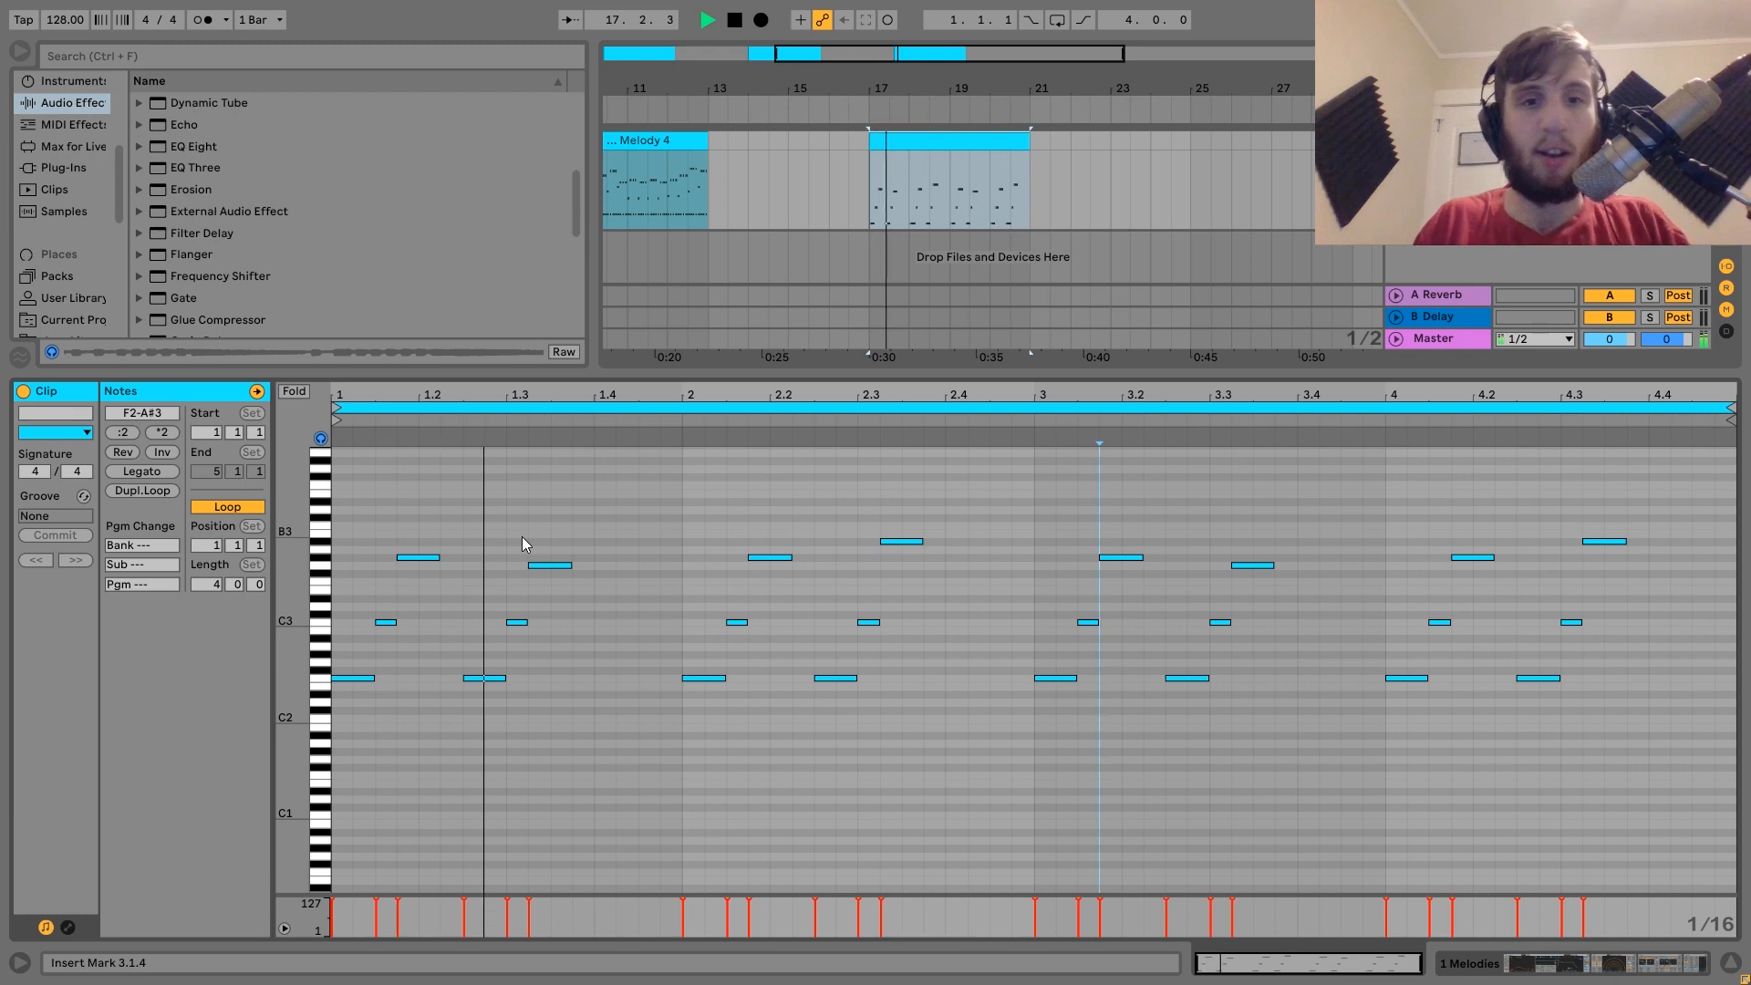
{"action": "key", "text": "shift+Tab"}
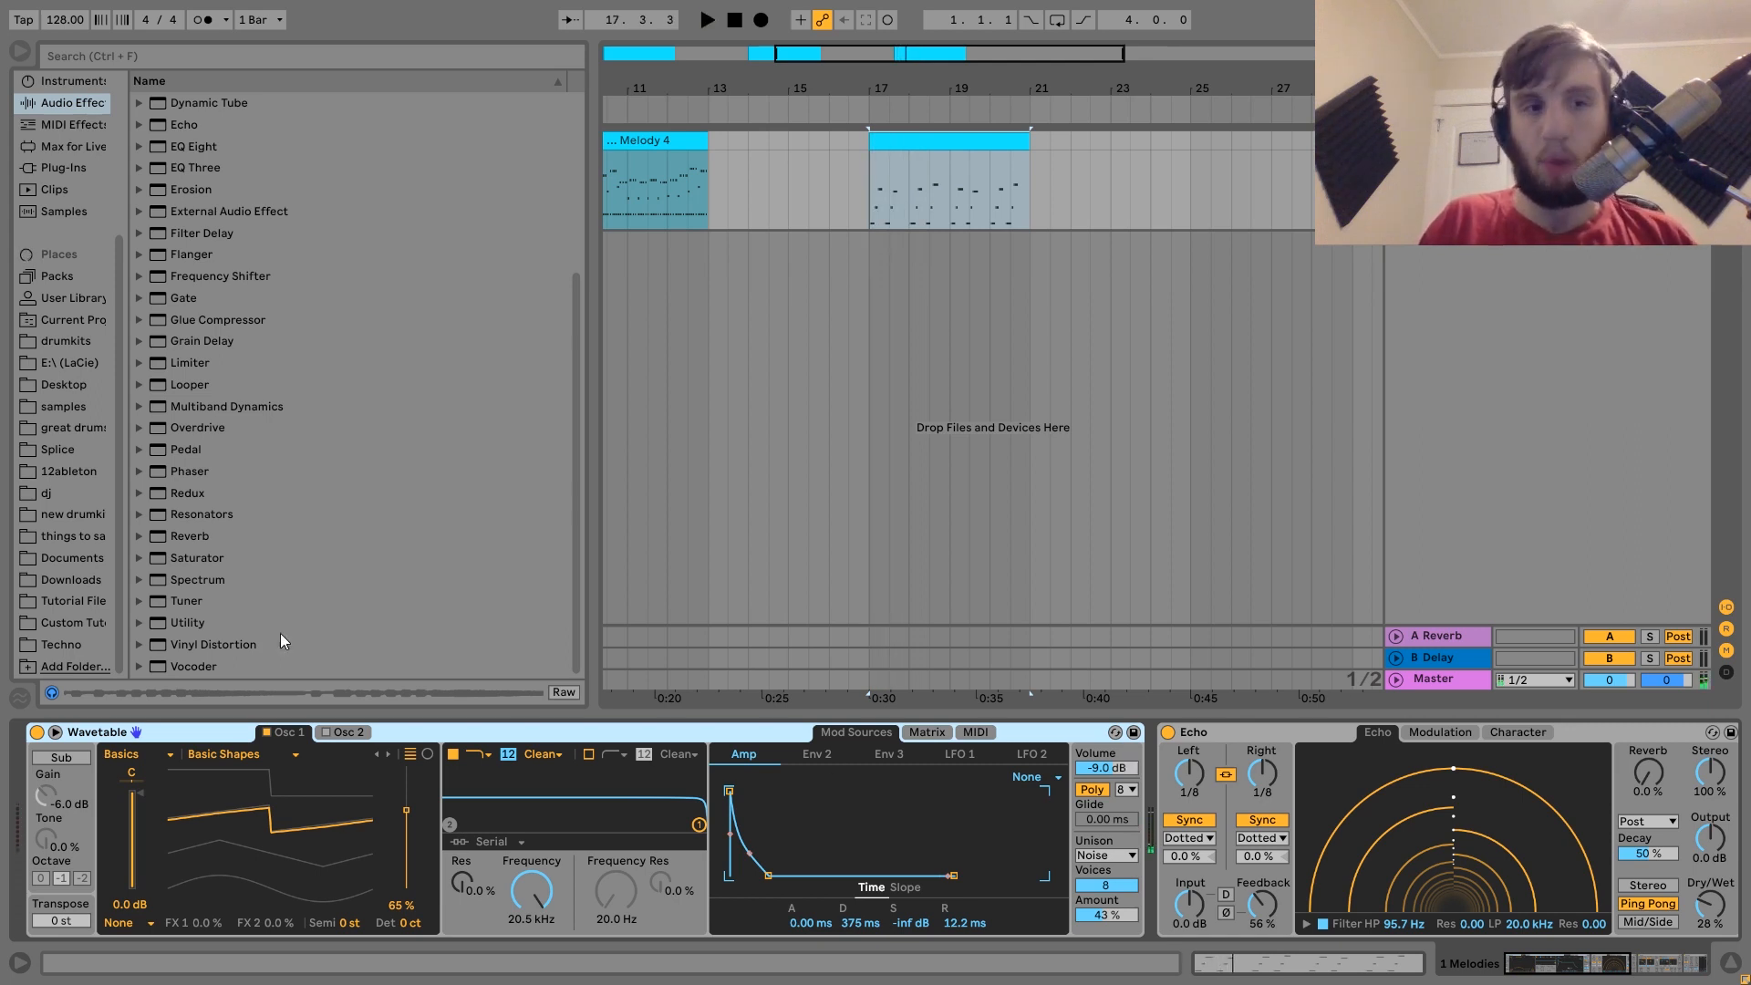
Step: Add a second Reverb before Drum Buss, with its decay time at 3.16 s and dry/wet at 0%
{"action": "double_click", "coordinate": [189, 540]}
{"action": "left_click", "coordinate": [1415, 739]}
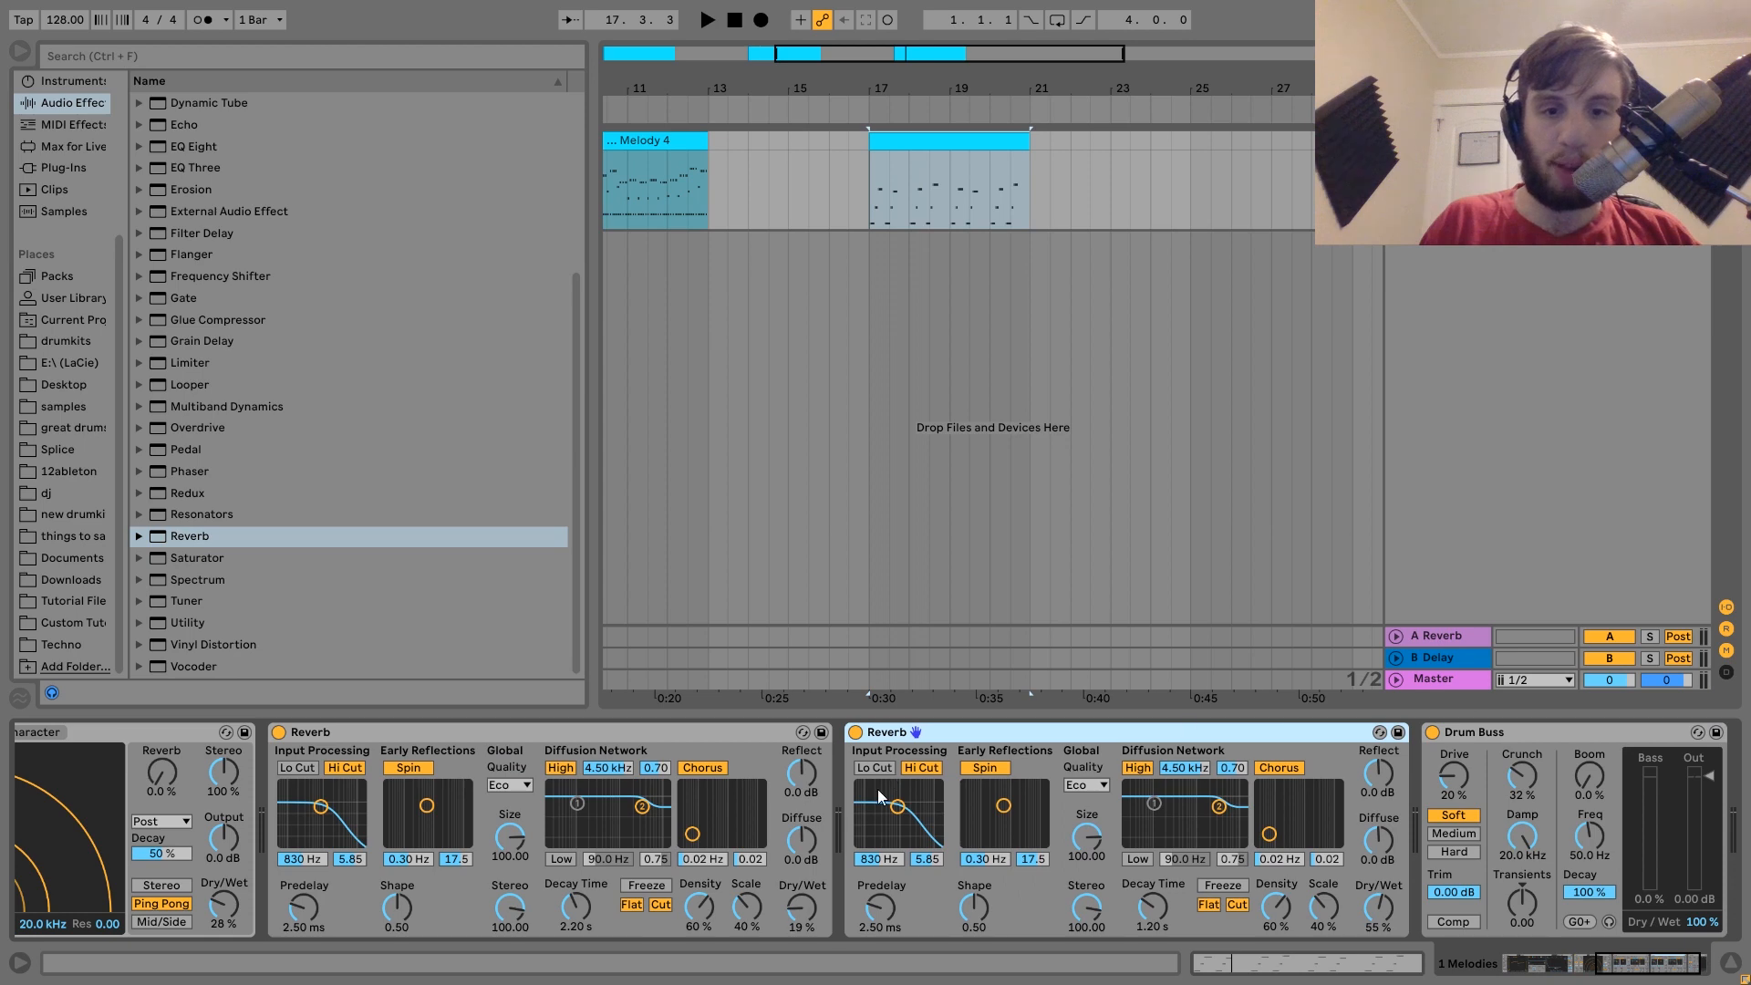
{"action": "left_click", "coordinate": [1378, 907]}
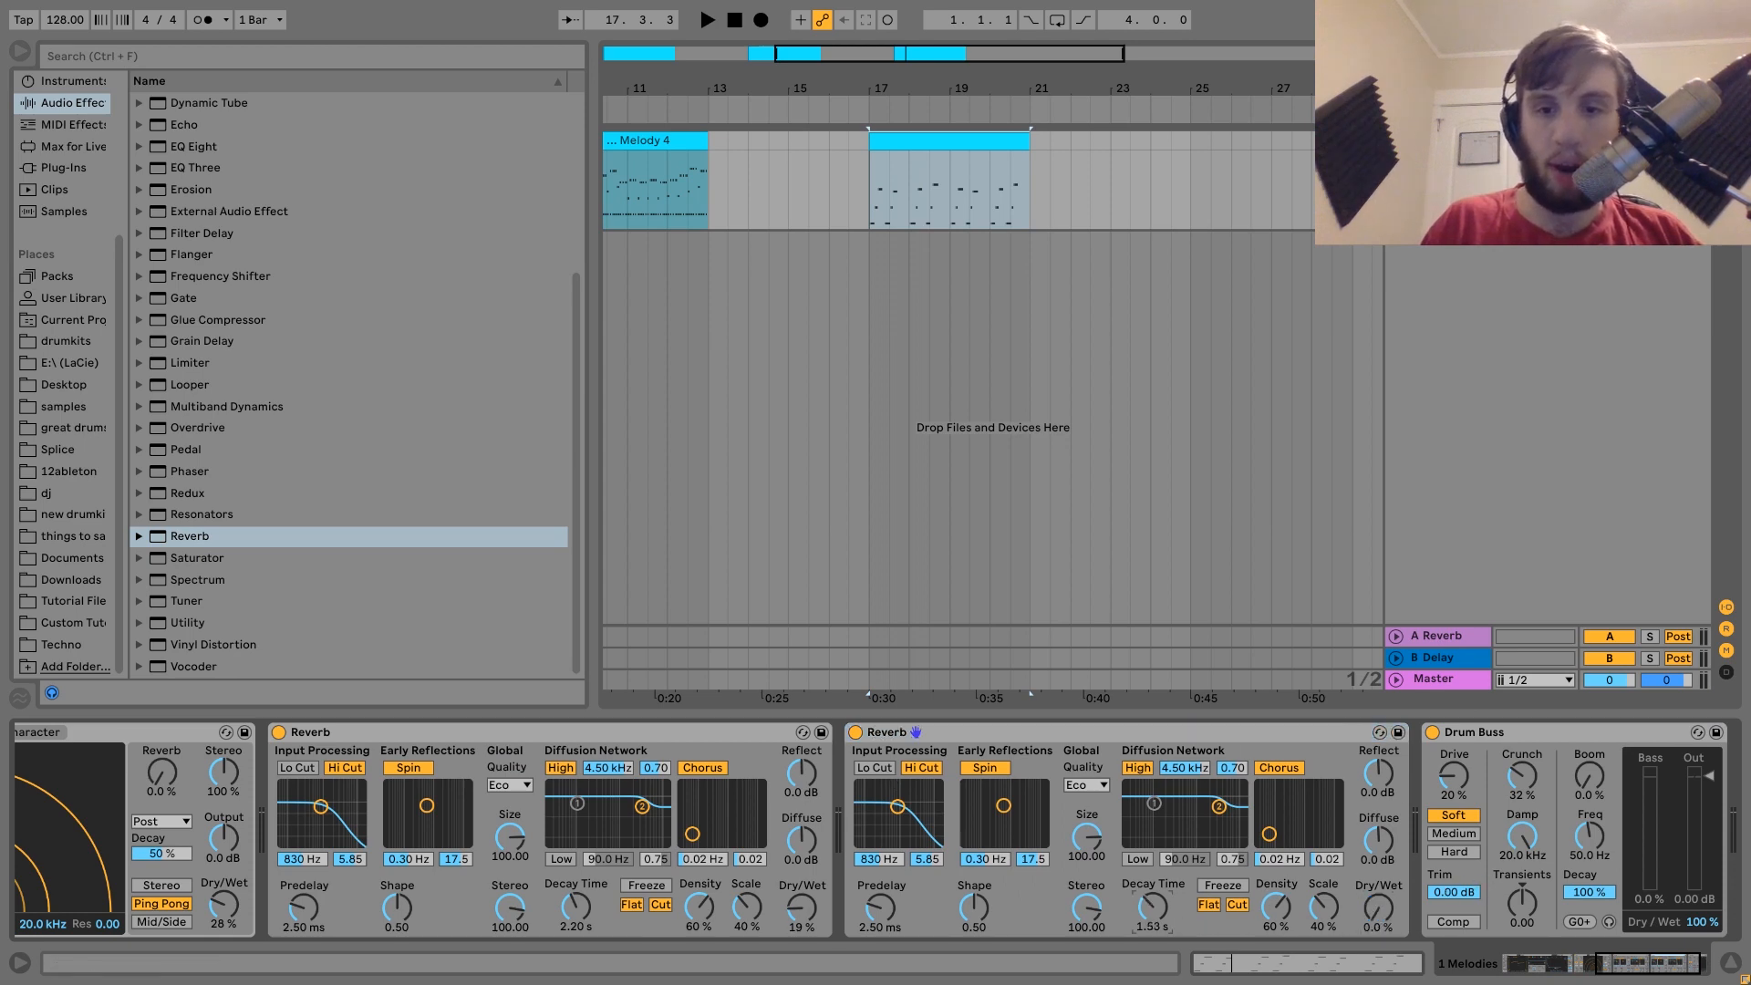
Step: Automate the second Reverb's dry/wet to rise from 0% to about 90% late in bar 17, returning to 0% at bar 18, and play it
{"action": "right_click", "coordinate": [1383, 914]}
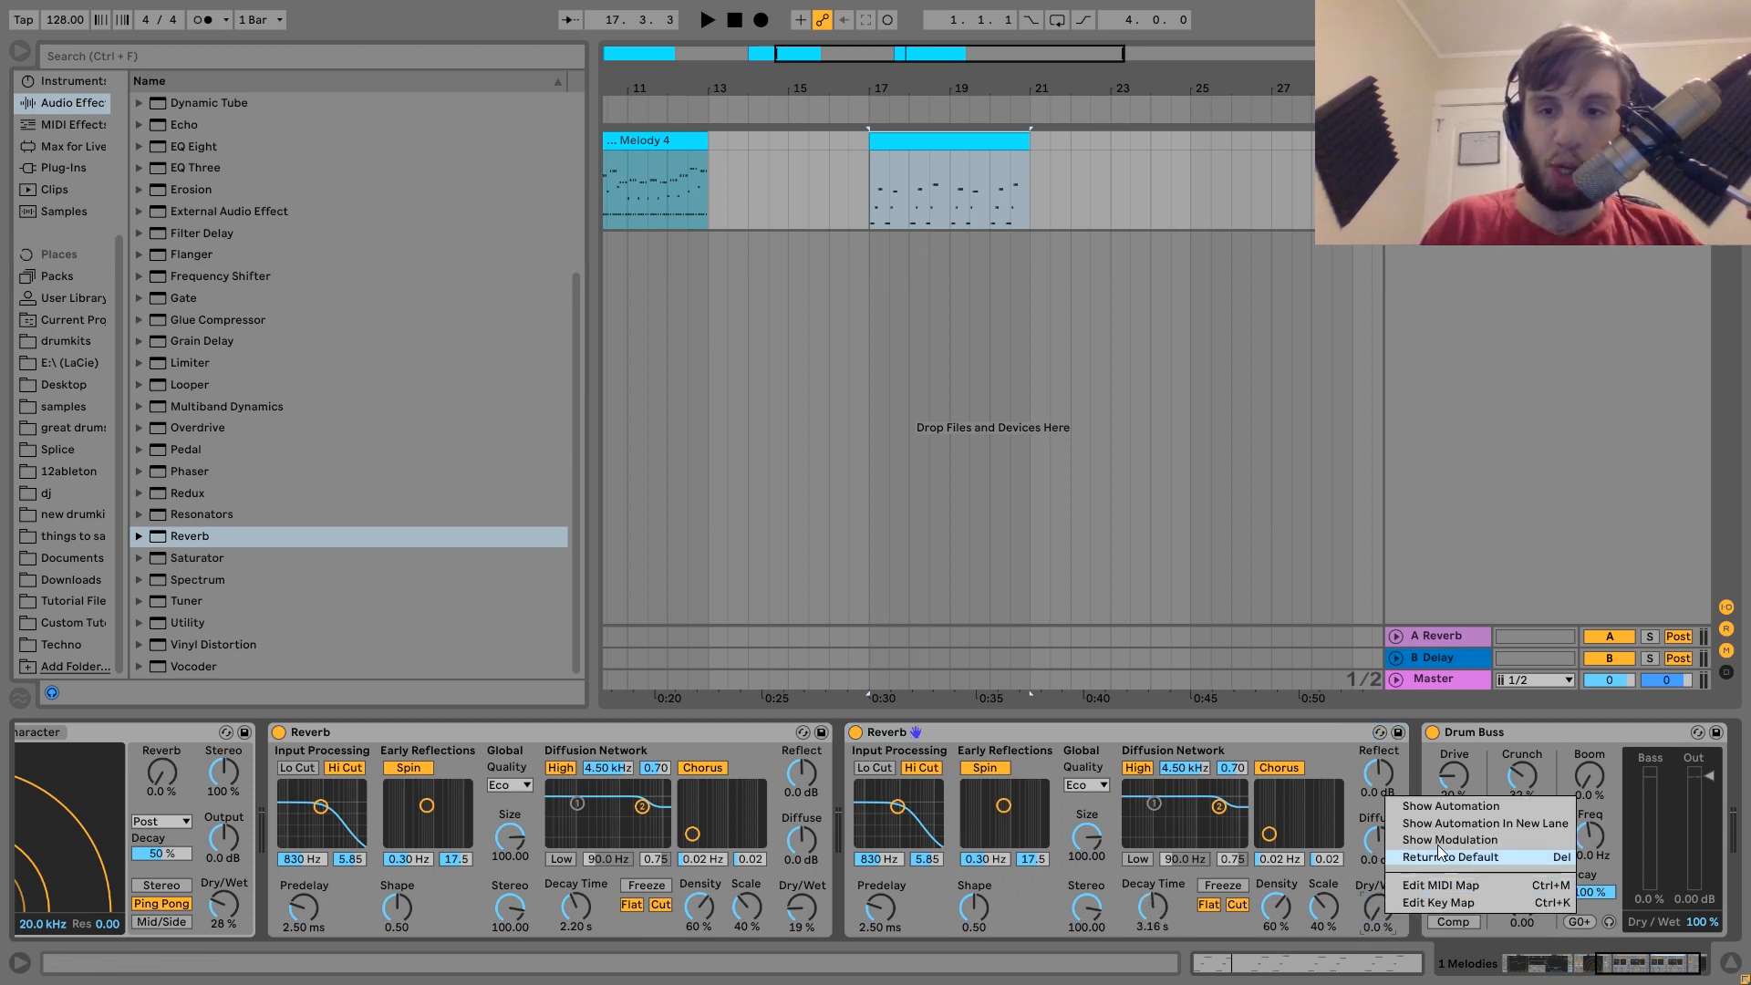
{"action": "left_click", "coordinate": [1444, 808]}
{"action": "left_click_drag", "start_coordinate": [905, 92], "coordinate": [862, 219]}
{"action": "left_click", "coordinate": [857, 227]}
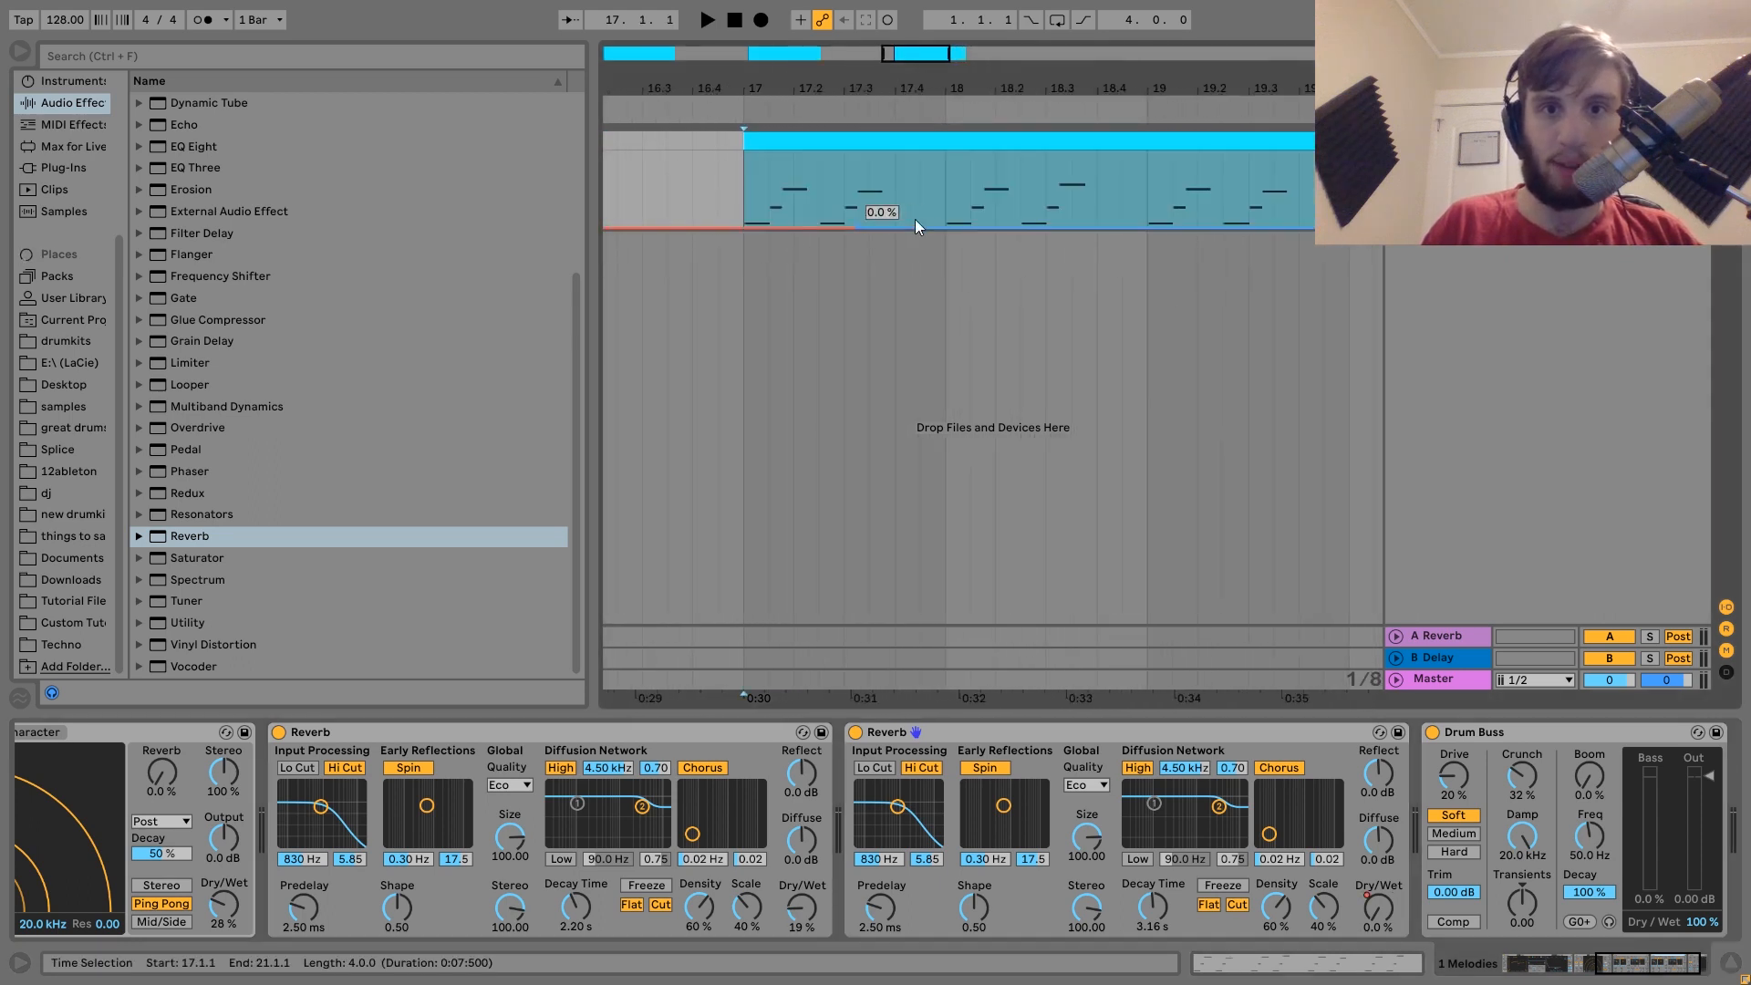
{"action": "left_click_drag", "start_coordinate": [923, 226], "coordinate": [923, 157]}
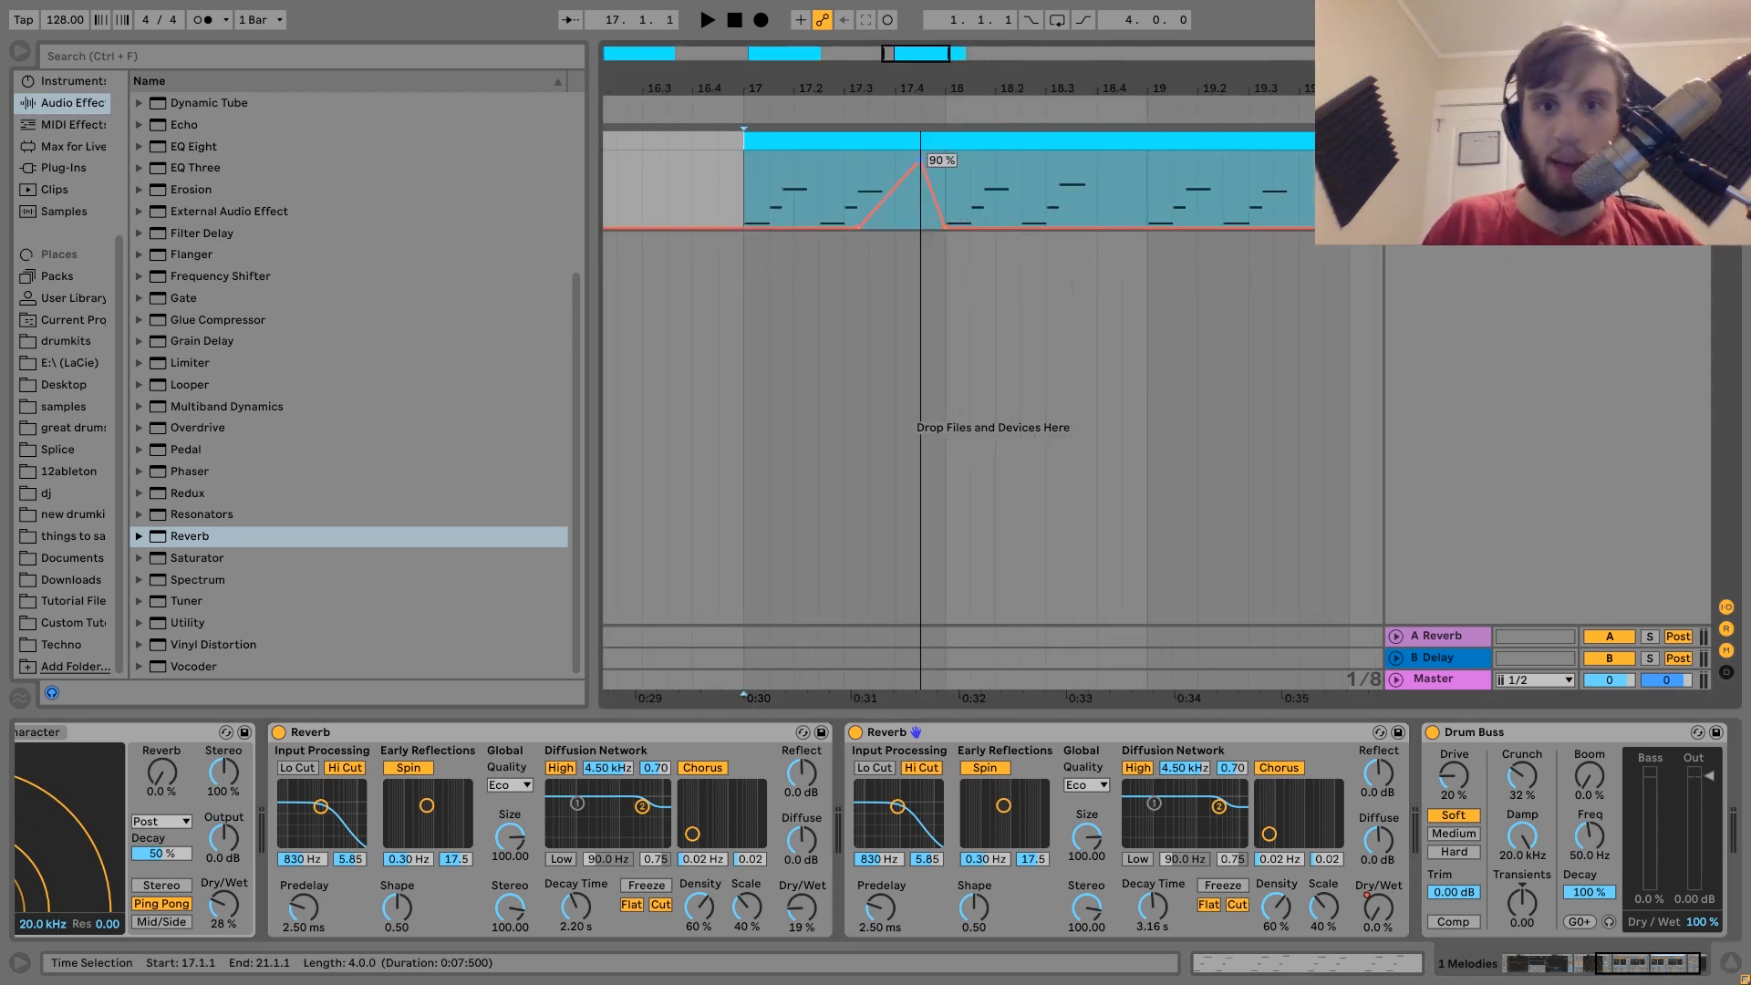
{"action": "key", "text": "space"}
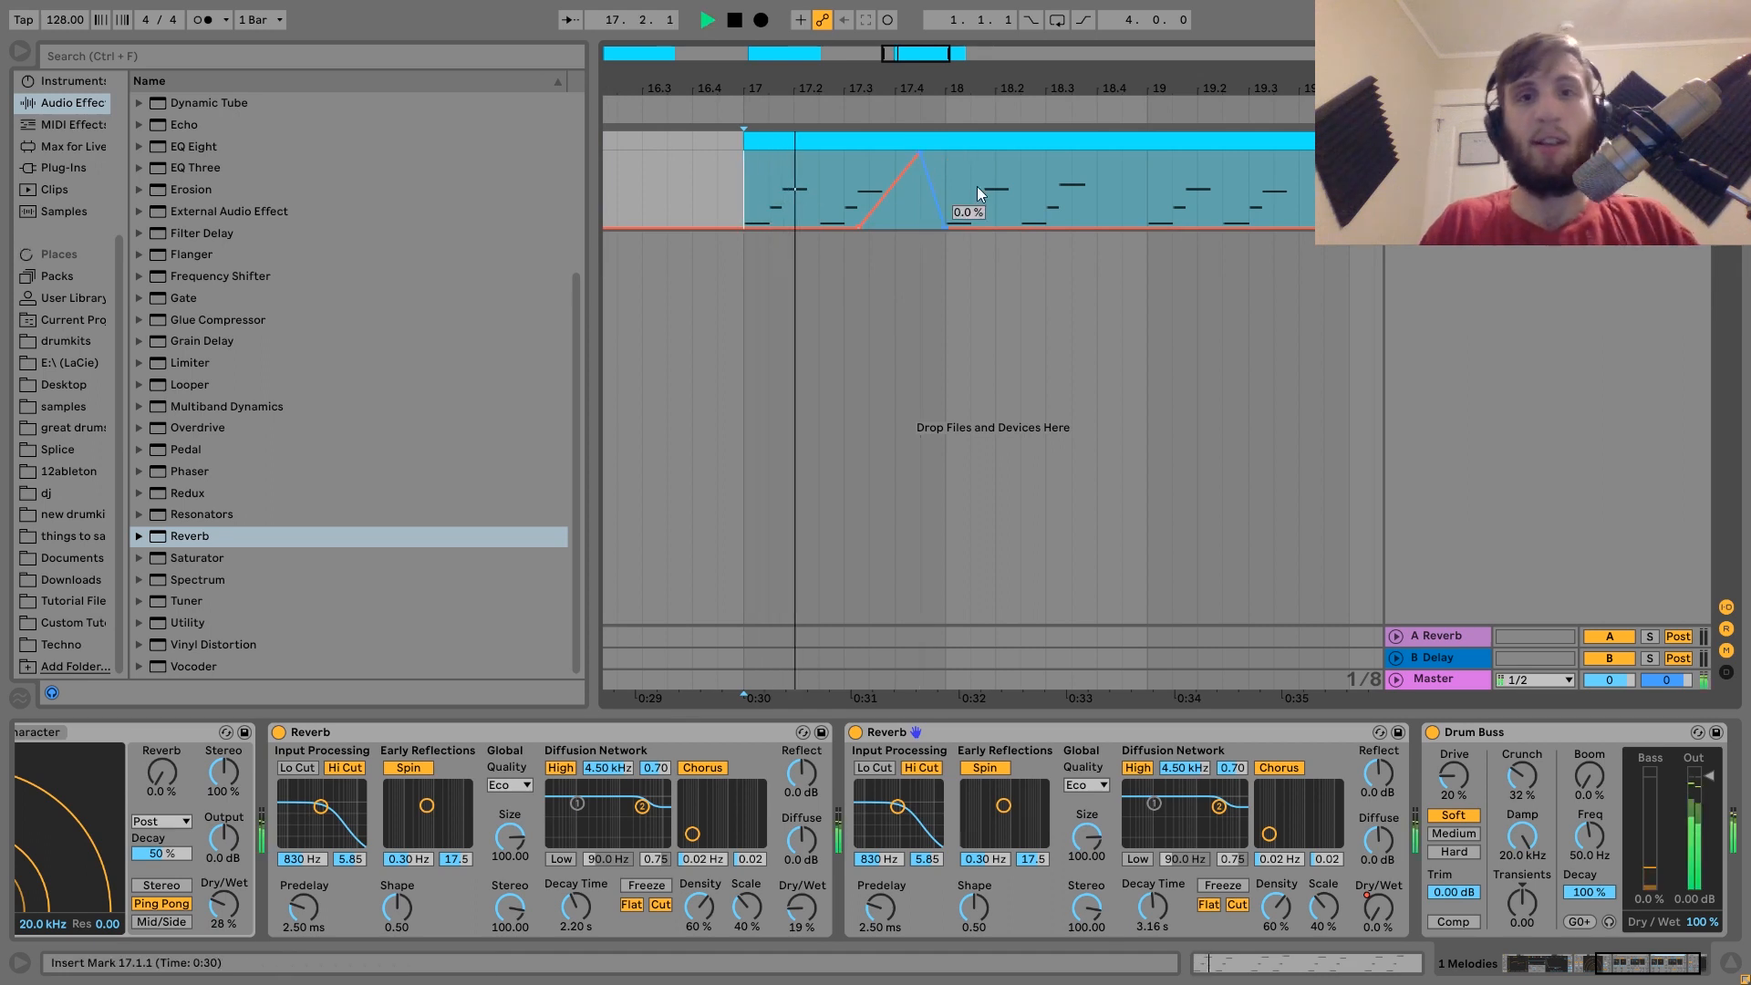
Step: Duplicate bar 17 with its reverb automation ramp so that it repeats through bars 18, 19 and 20
{"action": "left_click", "coordinate": [950, 166], "text": "shift"}
{"action": "key", "text": "ctrl+d"}
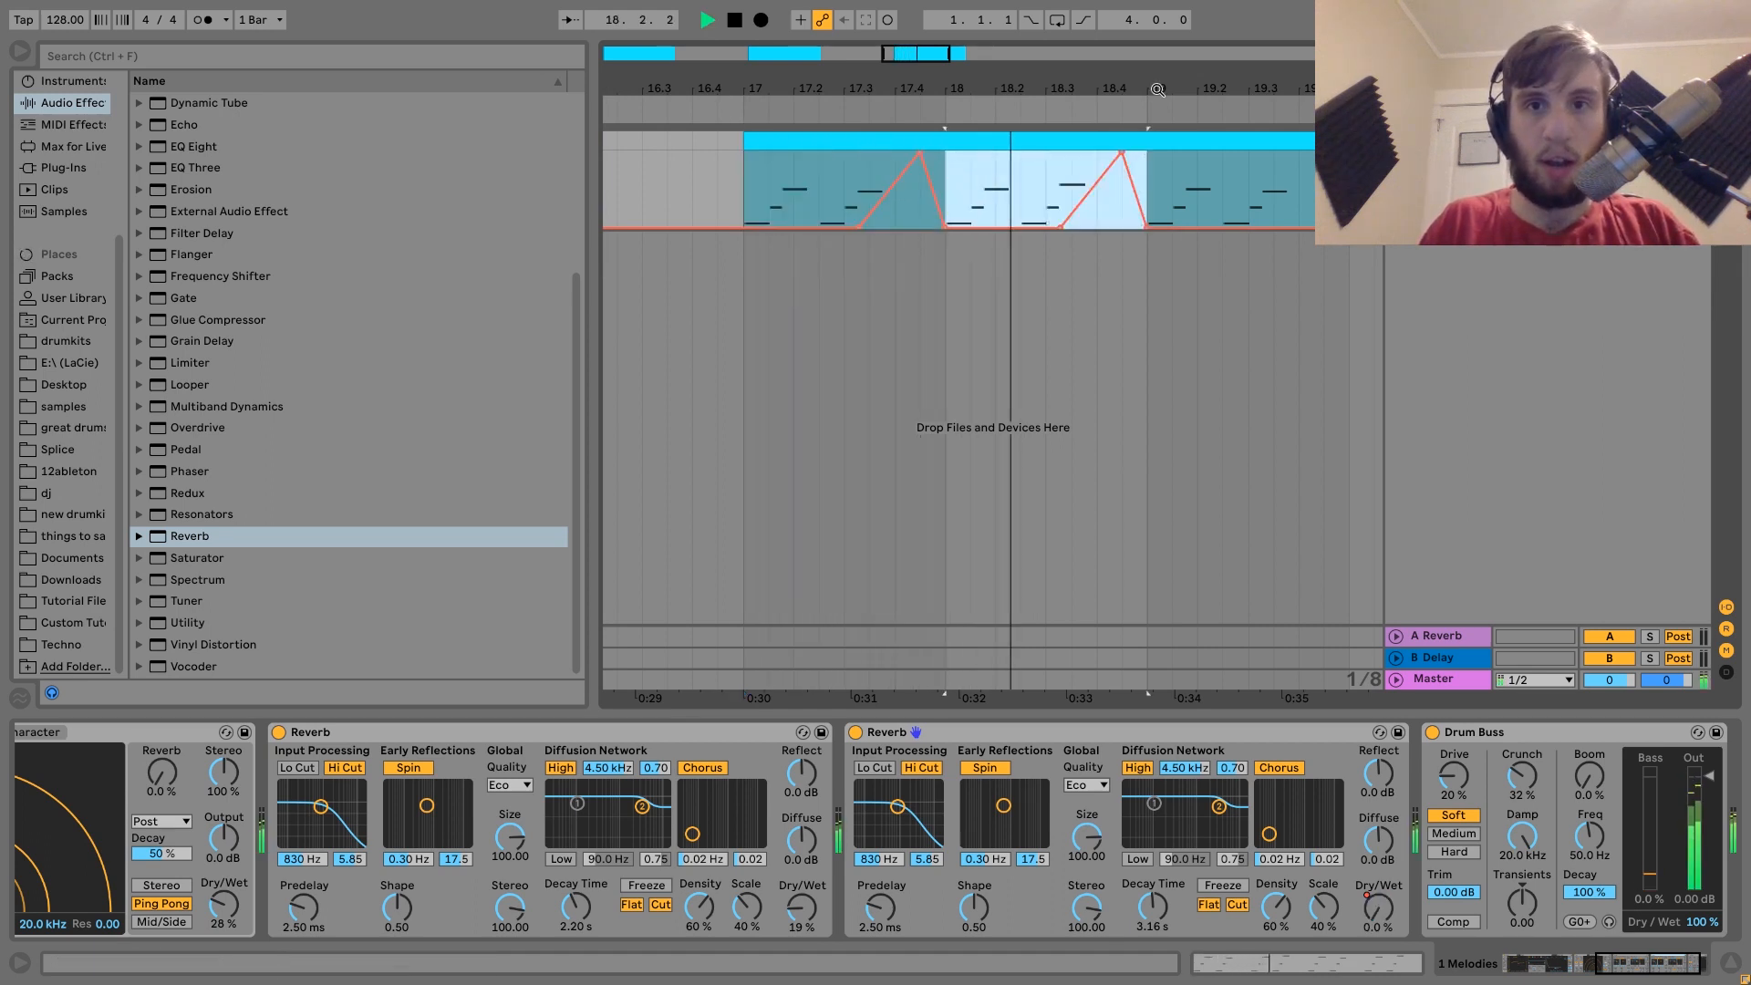
{"action": "left_click_drag", "start_coordinate": [1153, 86], "coordinate": [944, 79]}
{"action": "left_click", "coordinate": [952, 173]}
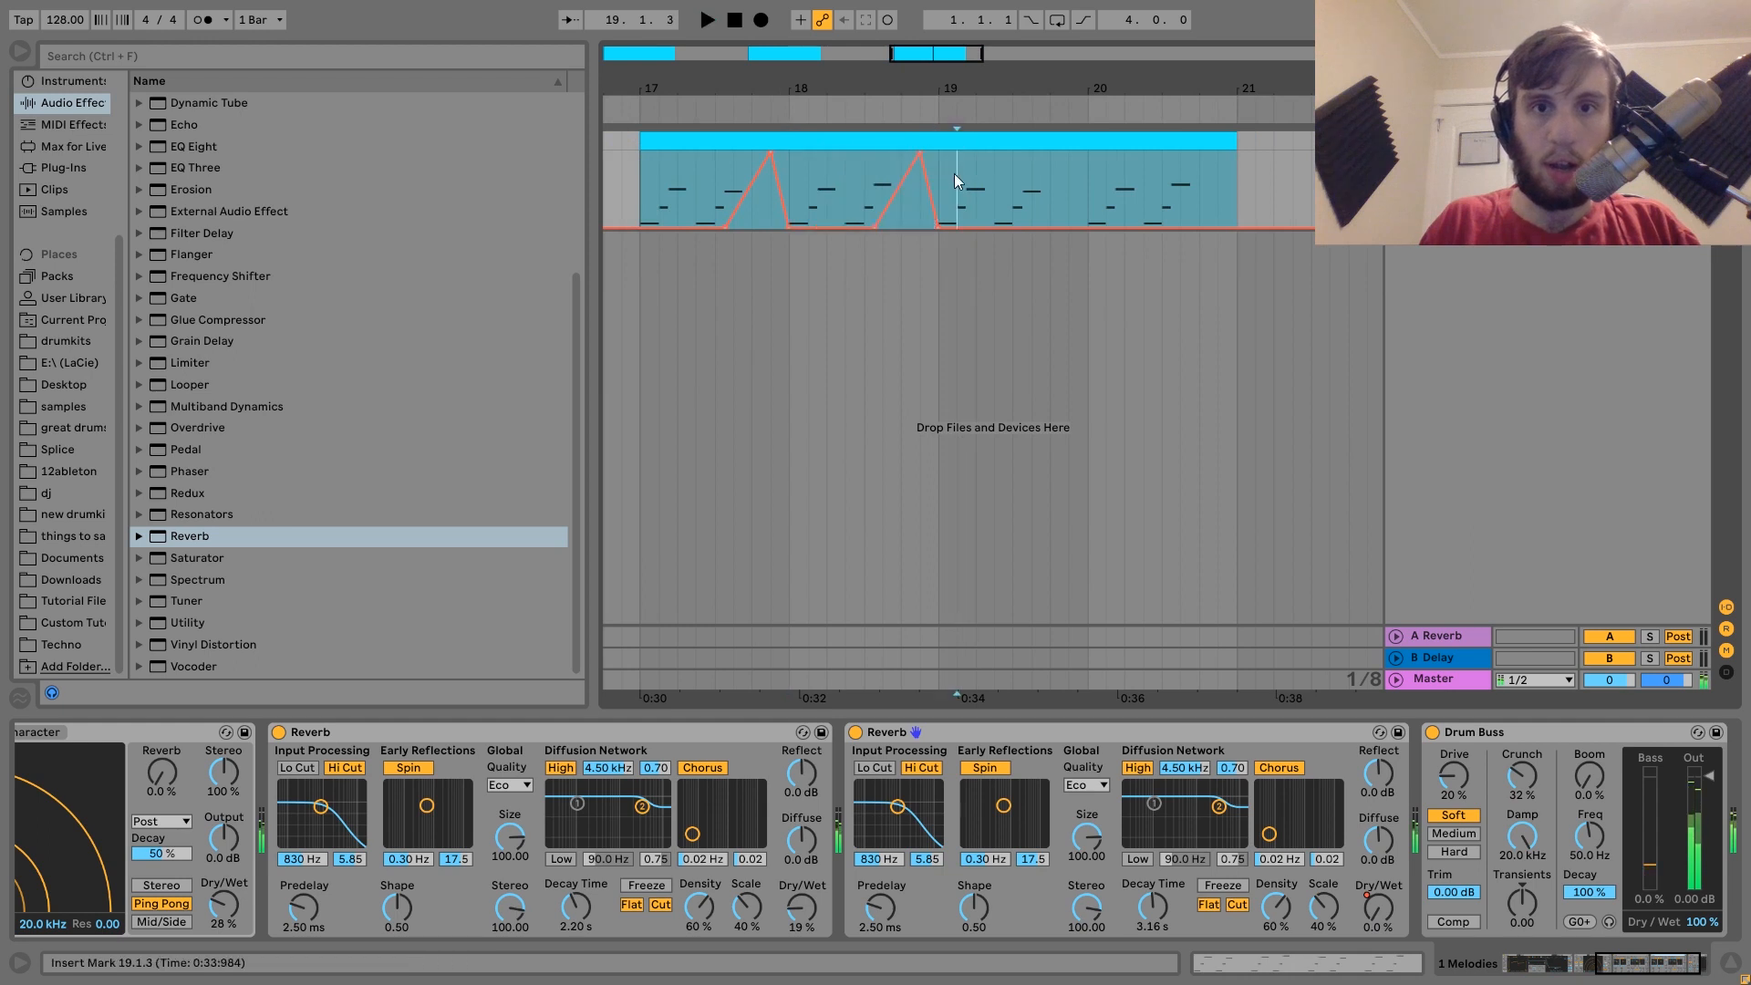
{"action": "key", "text": "space"}
{"action": "left_click", "coordinate": [945, 192], "text": "shift"}
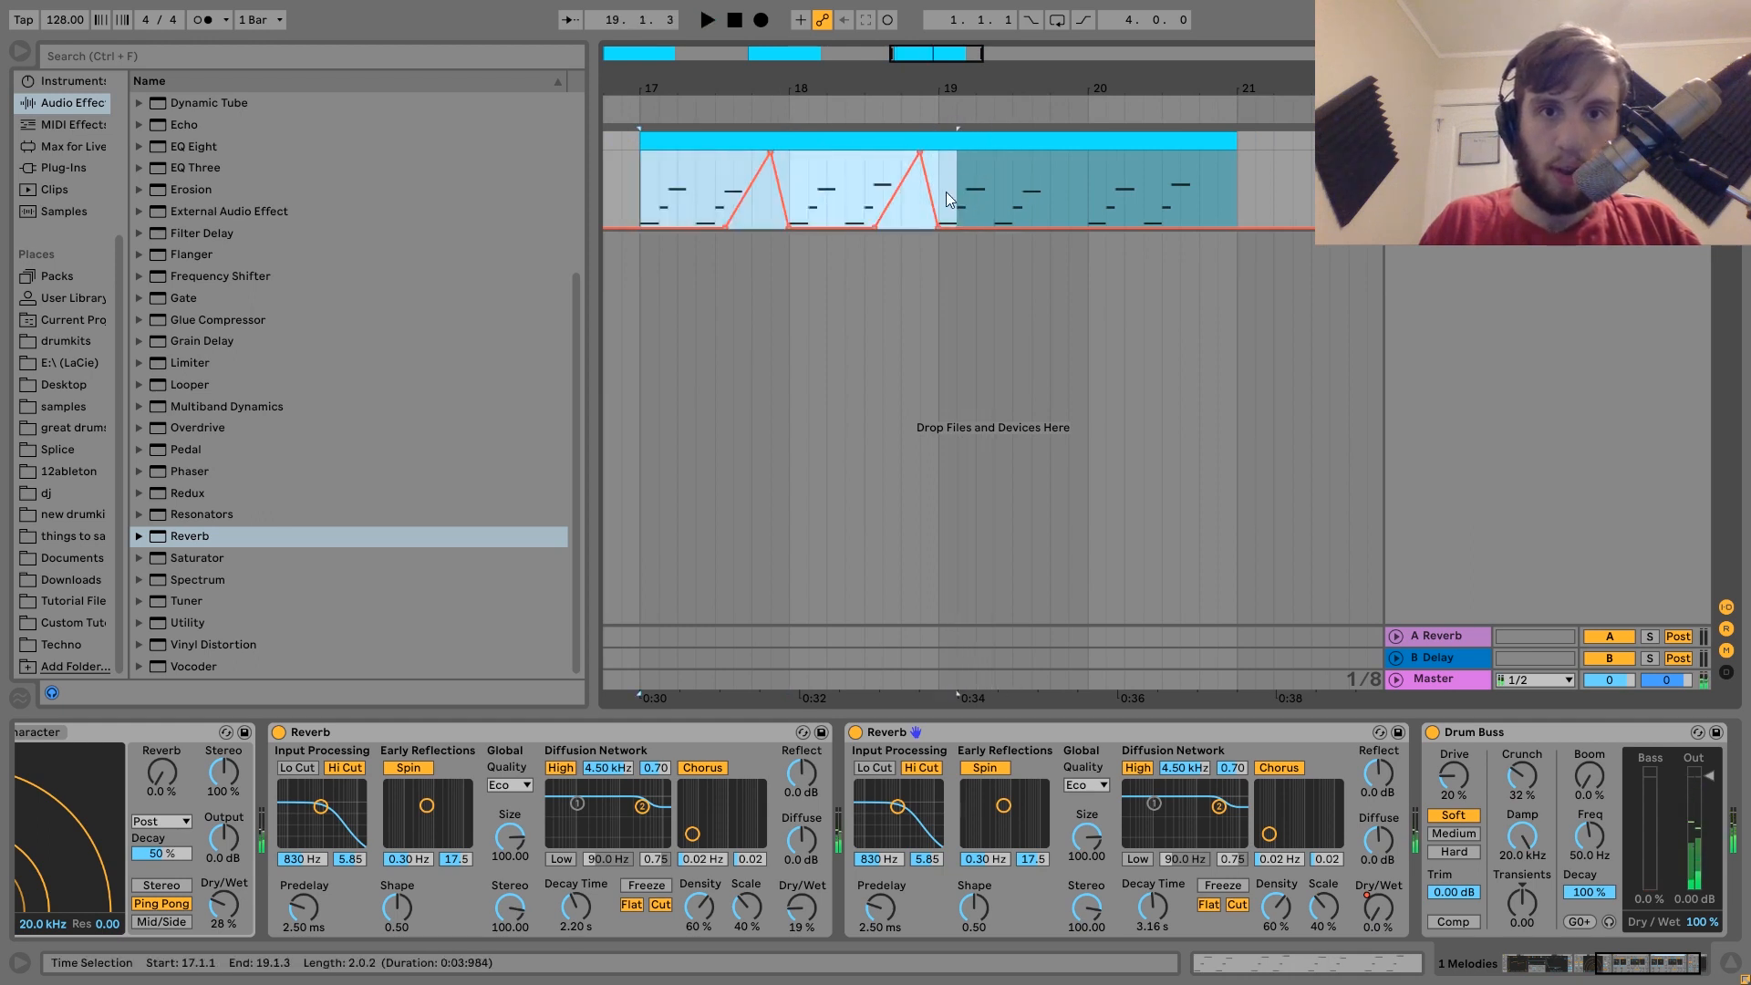
{"action": "key", "text": "space"}
{"action": "key", "text": "ctrl+d"}
Step: Loop the arrangement over the four-bar clip from 17.1.1 and listen to it with the reverb ramps
{"action": "left_click", "coordinate": [909, 147]}
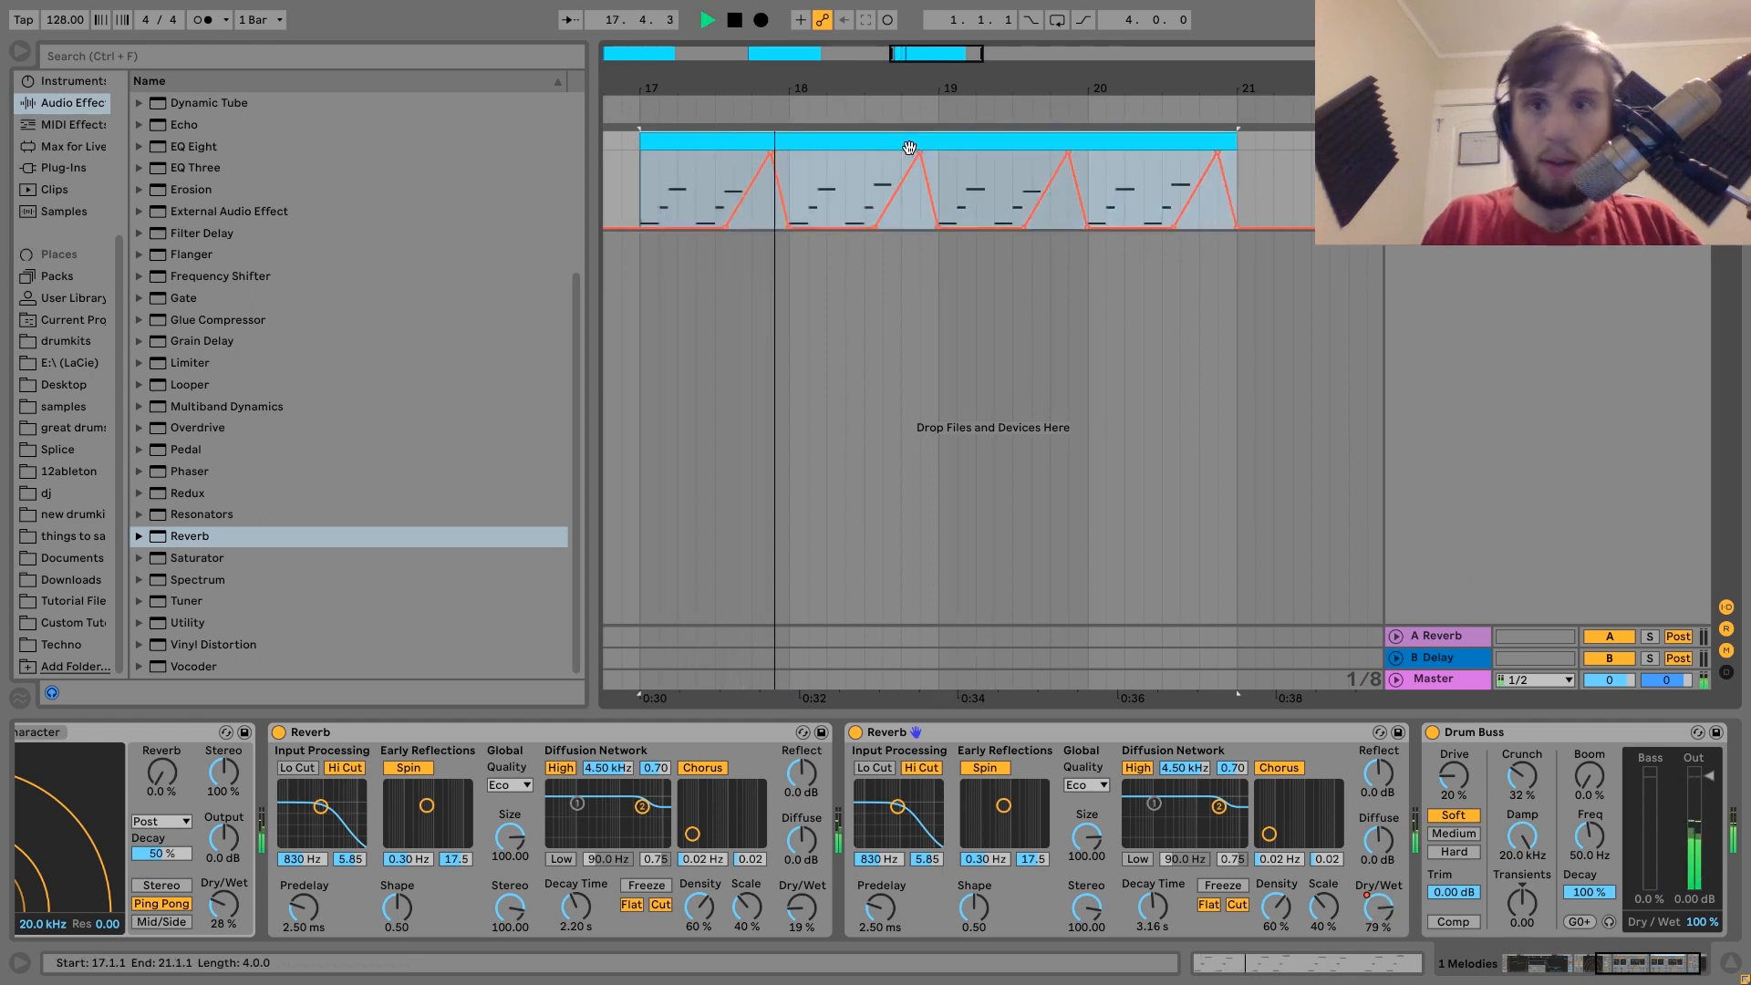
{"action": "key", "text": "ctrl+l"}
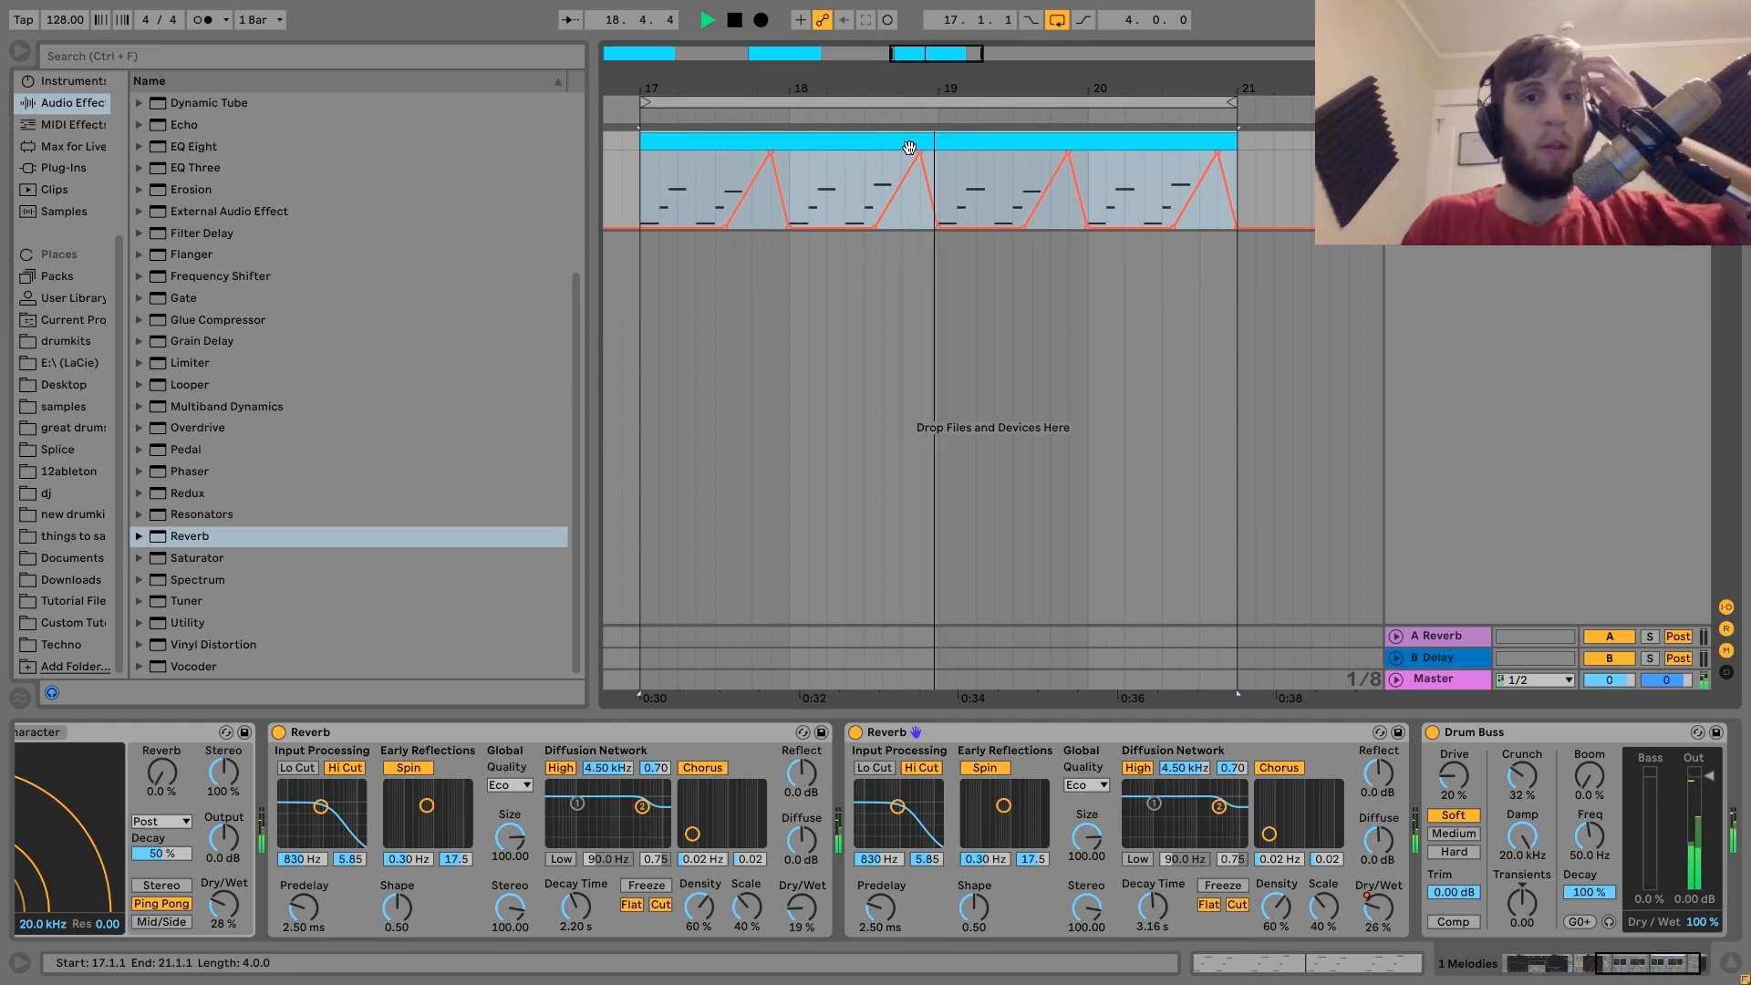
{"action": "key", "text": "space"}
{"action": "scroll", "coordinate": [629, 902], "scroll_direction": "left", "scroll_amount": 5}
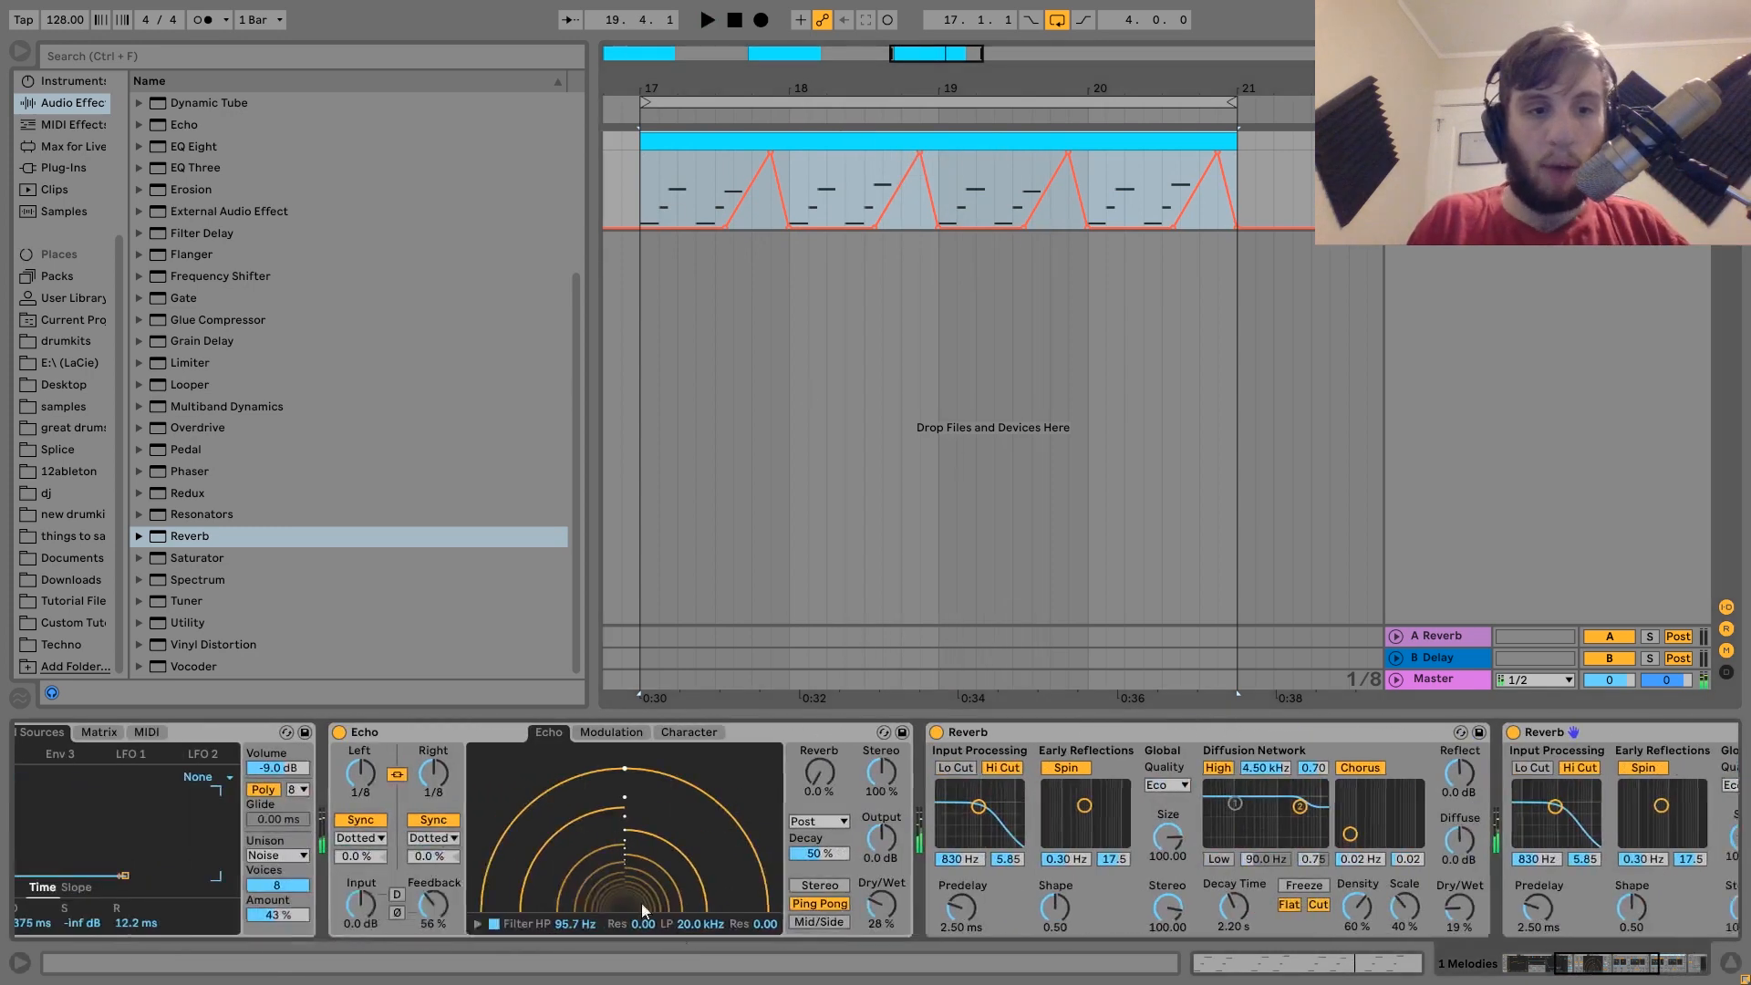
Step: Automate Echo's dry/wet with a short upward spike in the first half of bar 17, starting from and returning to 28%
{"action": "right_click", "coordinate": [898, 904]}
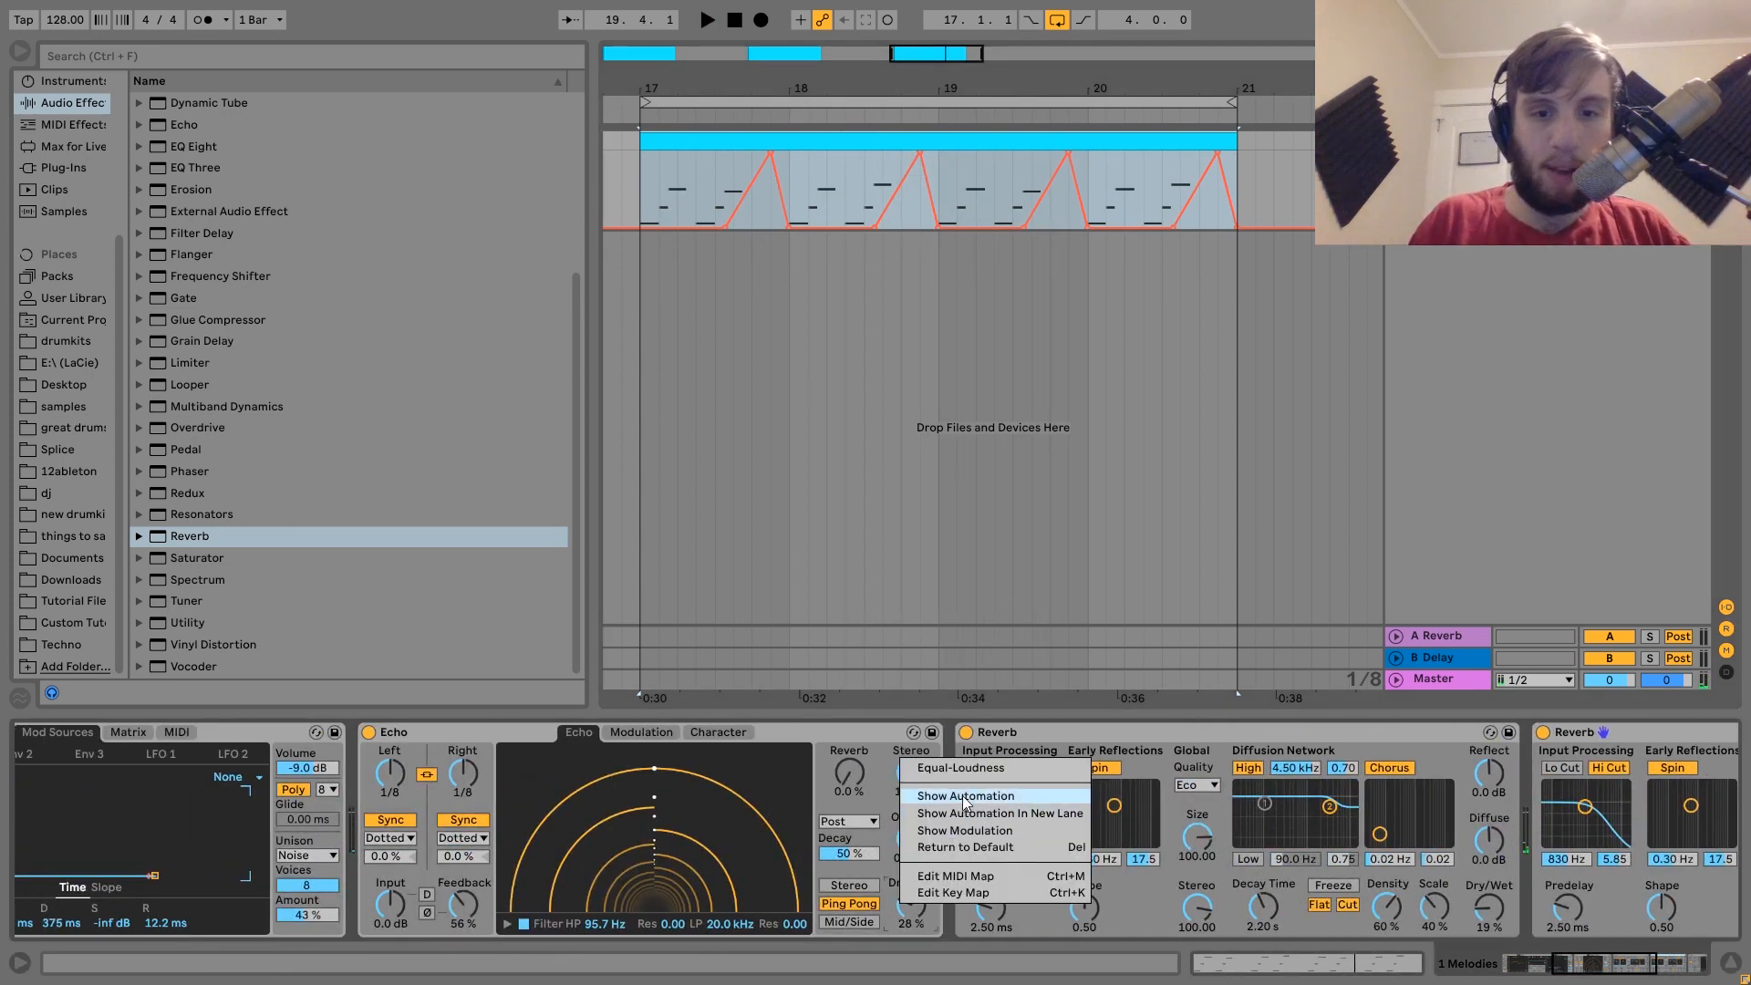
{"action": "left_click", "coordinate": [962, 794]}
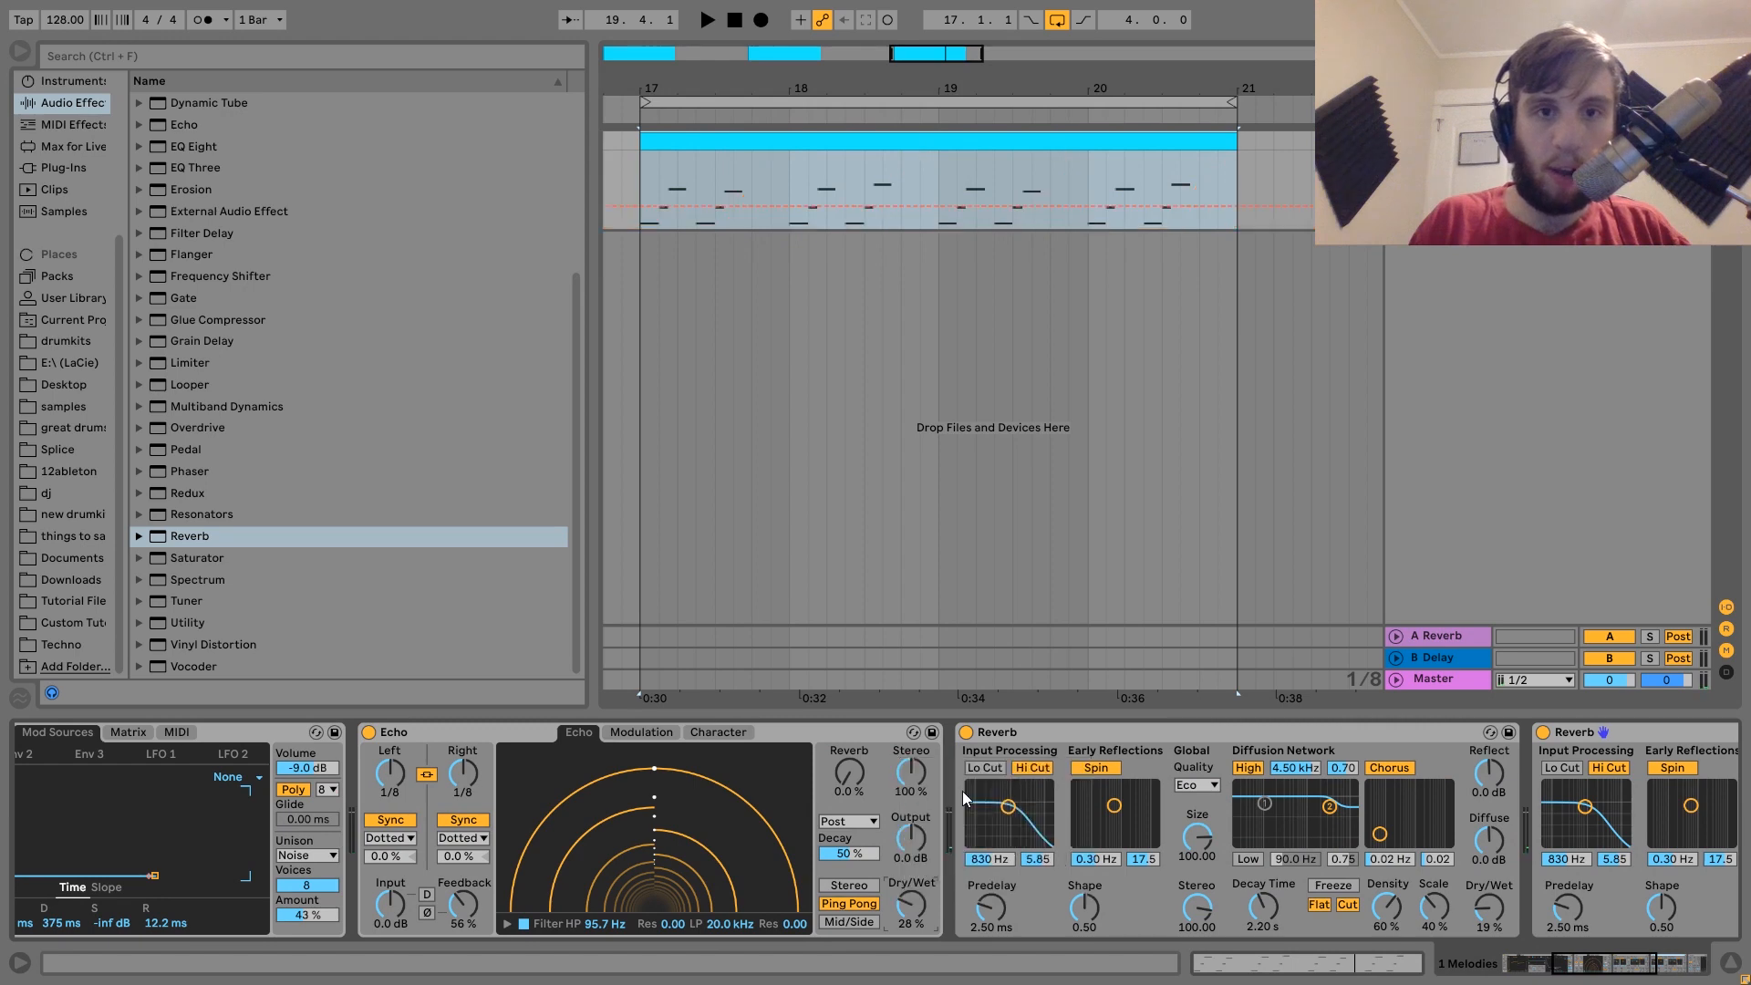
{"action": "left_click", "coordinate": [676, 202]}
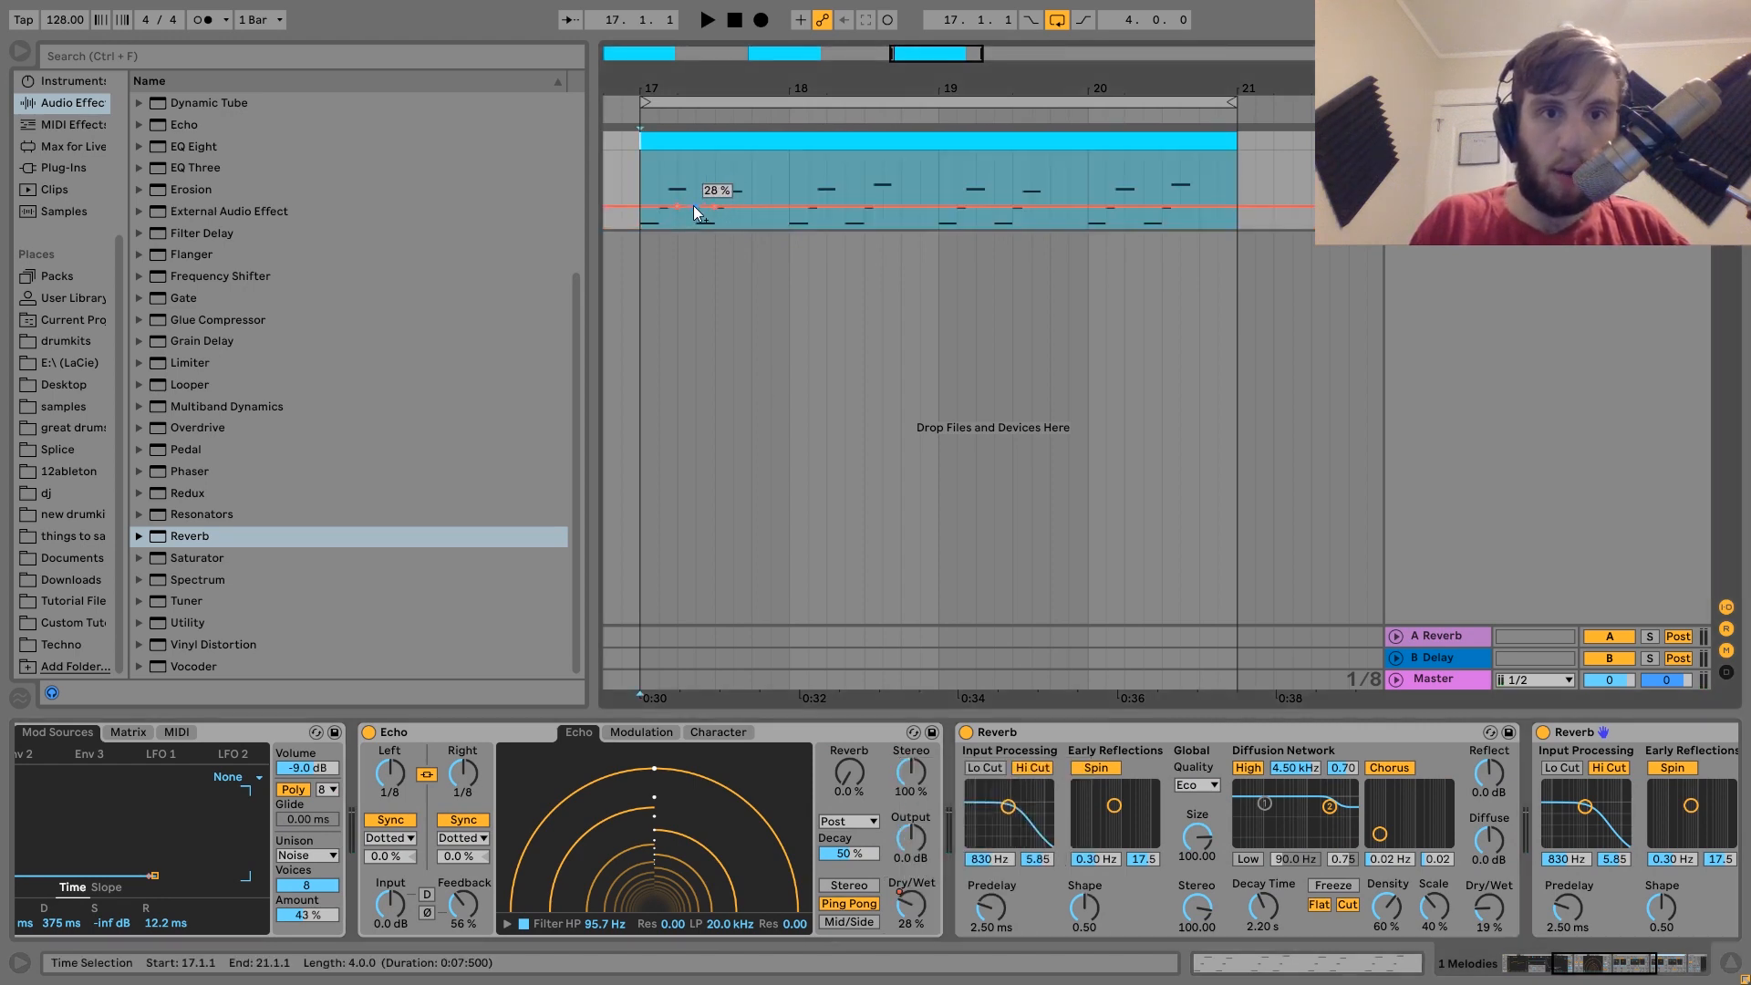
{"action": "key", "text": "space"}
{"action": "left_click_drag", "start_coordinate": [693, 205], "coordinate": [785, 185]}
{"action": "key", "text": "space"}
Step: Duplicate bar 17 so the Echo dry/wet spike repeats through bars 18, 19 and 20, and play from 17.1.1
{"action": "key", "text": "ctrl+d"}
{"action": "key", "text": "ctrl+d"}
{"action": "key", "text": "ctrl+d"}
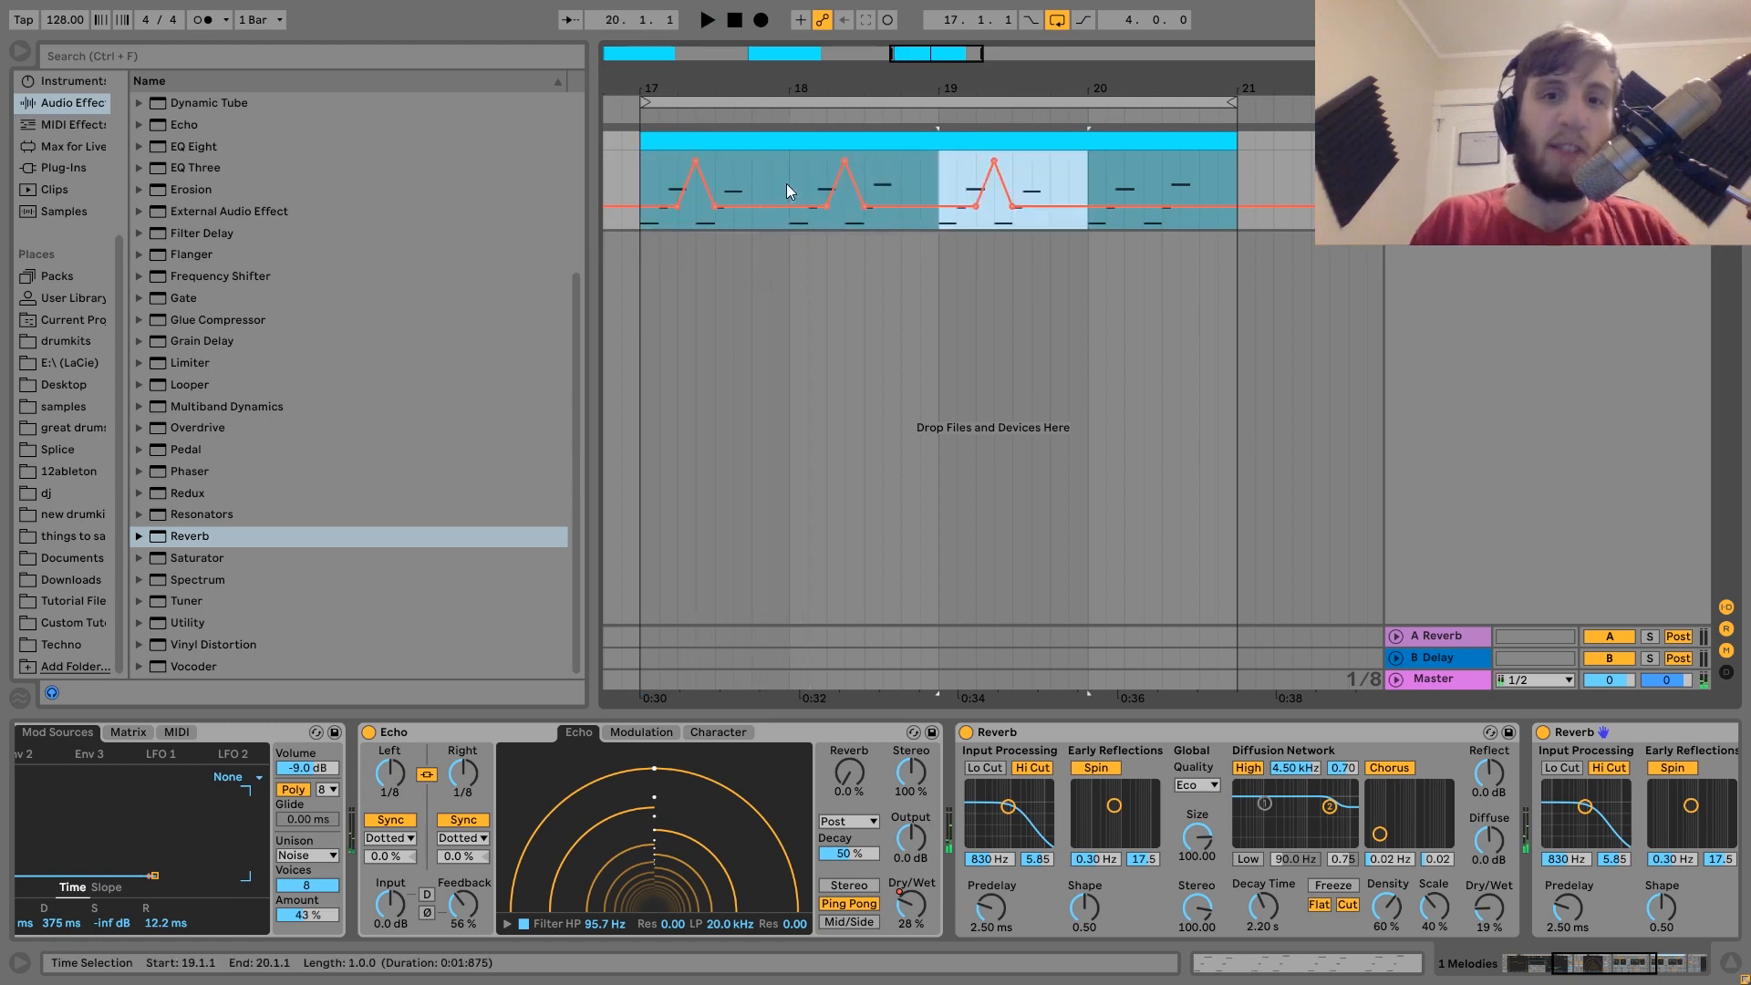
{"action": "left_click", "coordinate": [642, 172]}
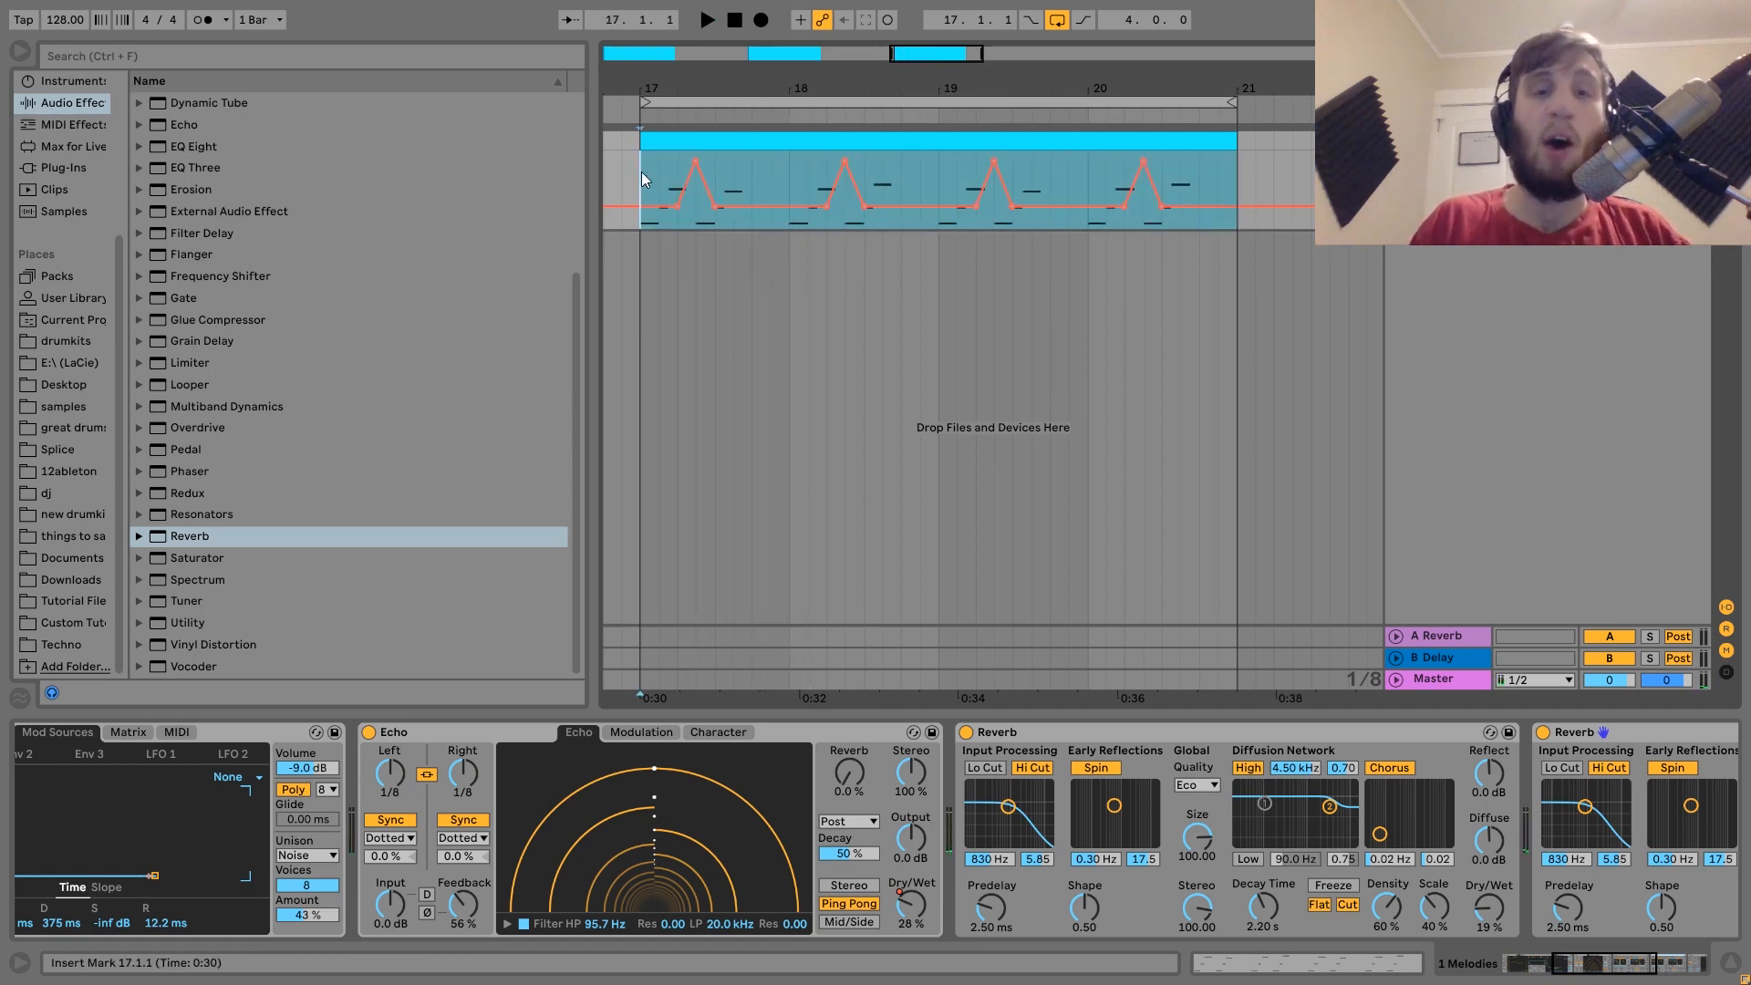
{"action": "key", "text": "space"}
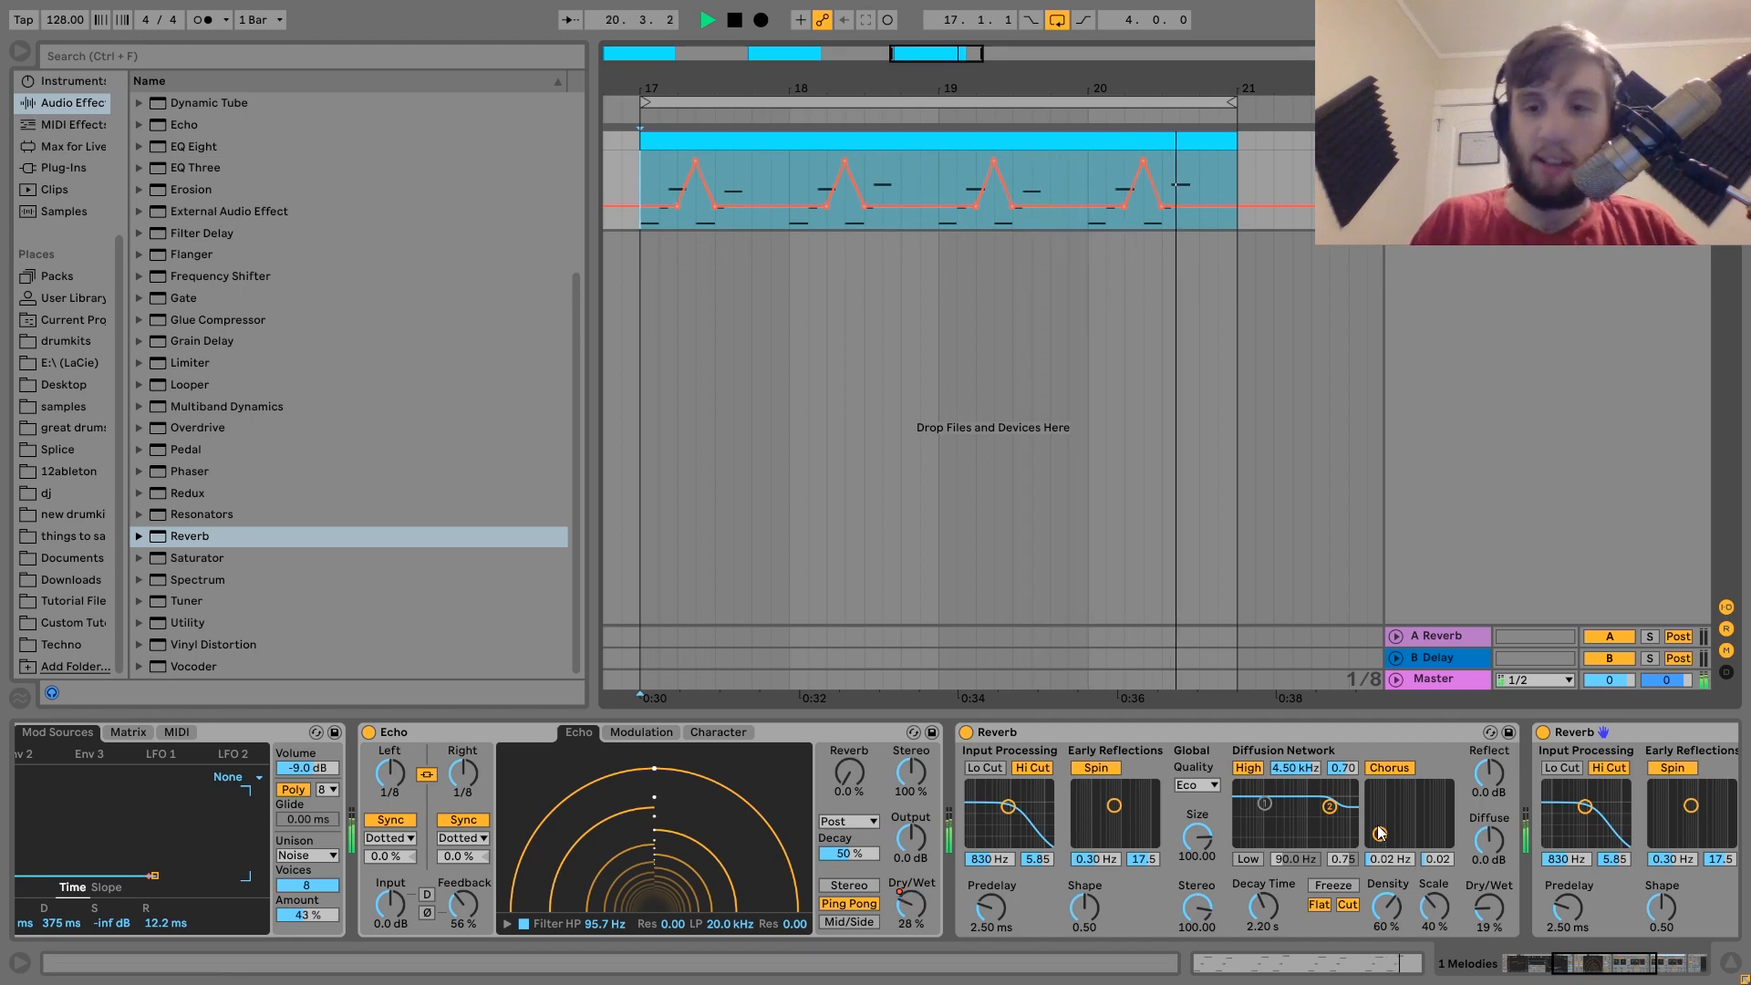
Step: Raise the second Reverb's decay time to 4.73 s and set Drum Buss to Hard with Crunch at 44%
{"action": "scroll", "coordinate": [1378, 833], "scroll_direction": "down", "scroll_amount": 3}
{"action": "scroll", "coordinate": [1377, 824], "scroll_direction": "down", "scroll_amount": 2}
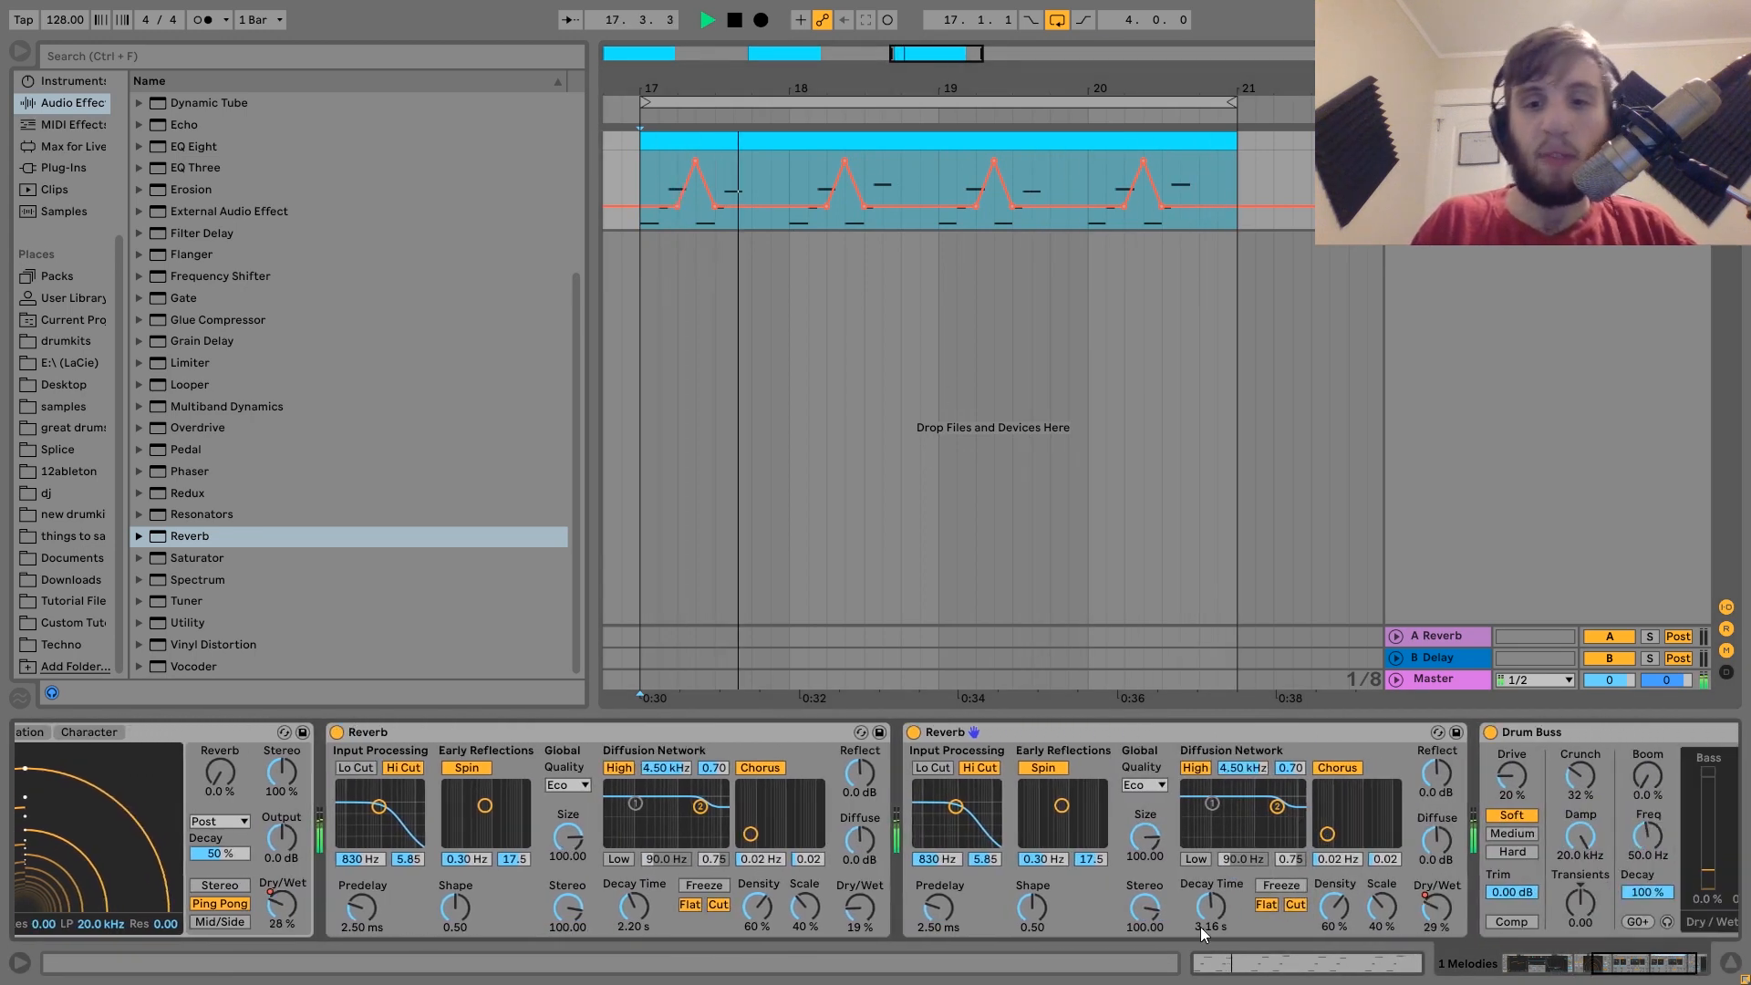
{"action": "left_click_drag", "start_coordinate": [1200, 927], "coordinate": [1210, 919]}
{"action": "scroll", "coordinate": [1387, 828], "scroll_direction": "down", "scroll_amount": 2}
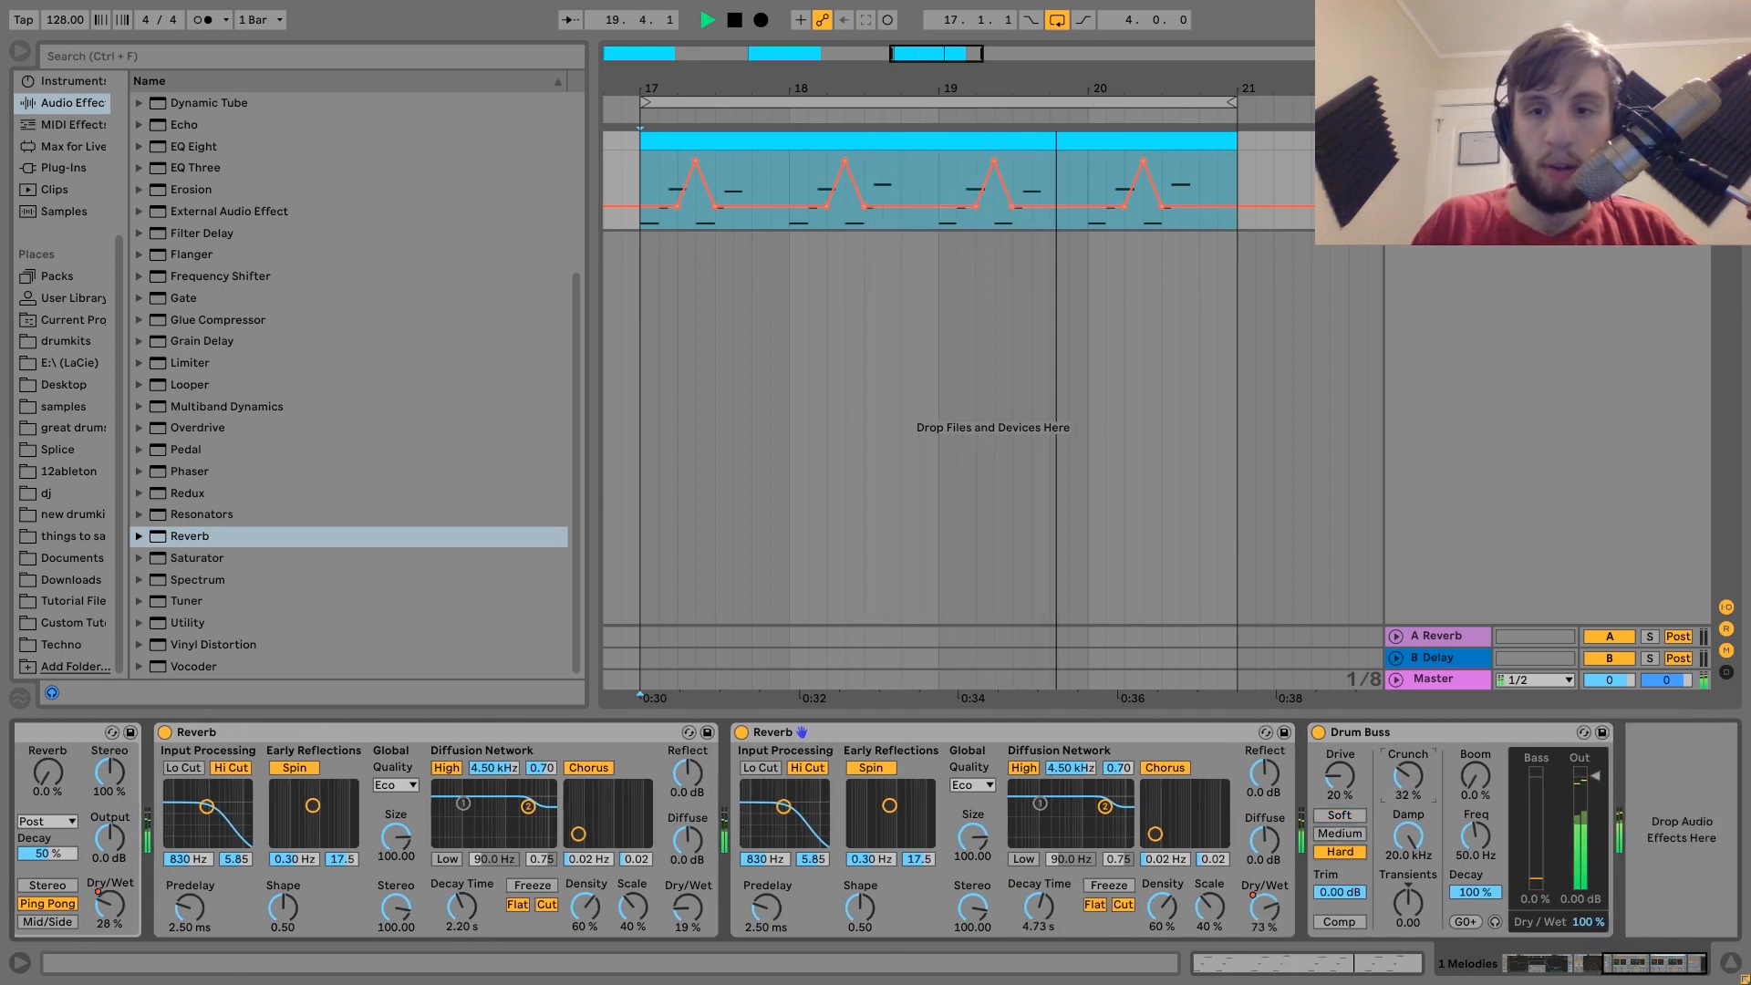
{"action": "left_click_drag", "start_coordinate": [1396, 770], "coordinate": [1399, 772]}
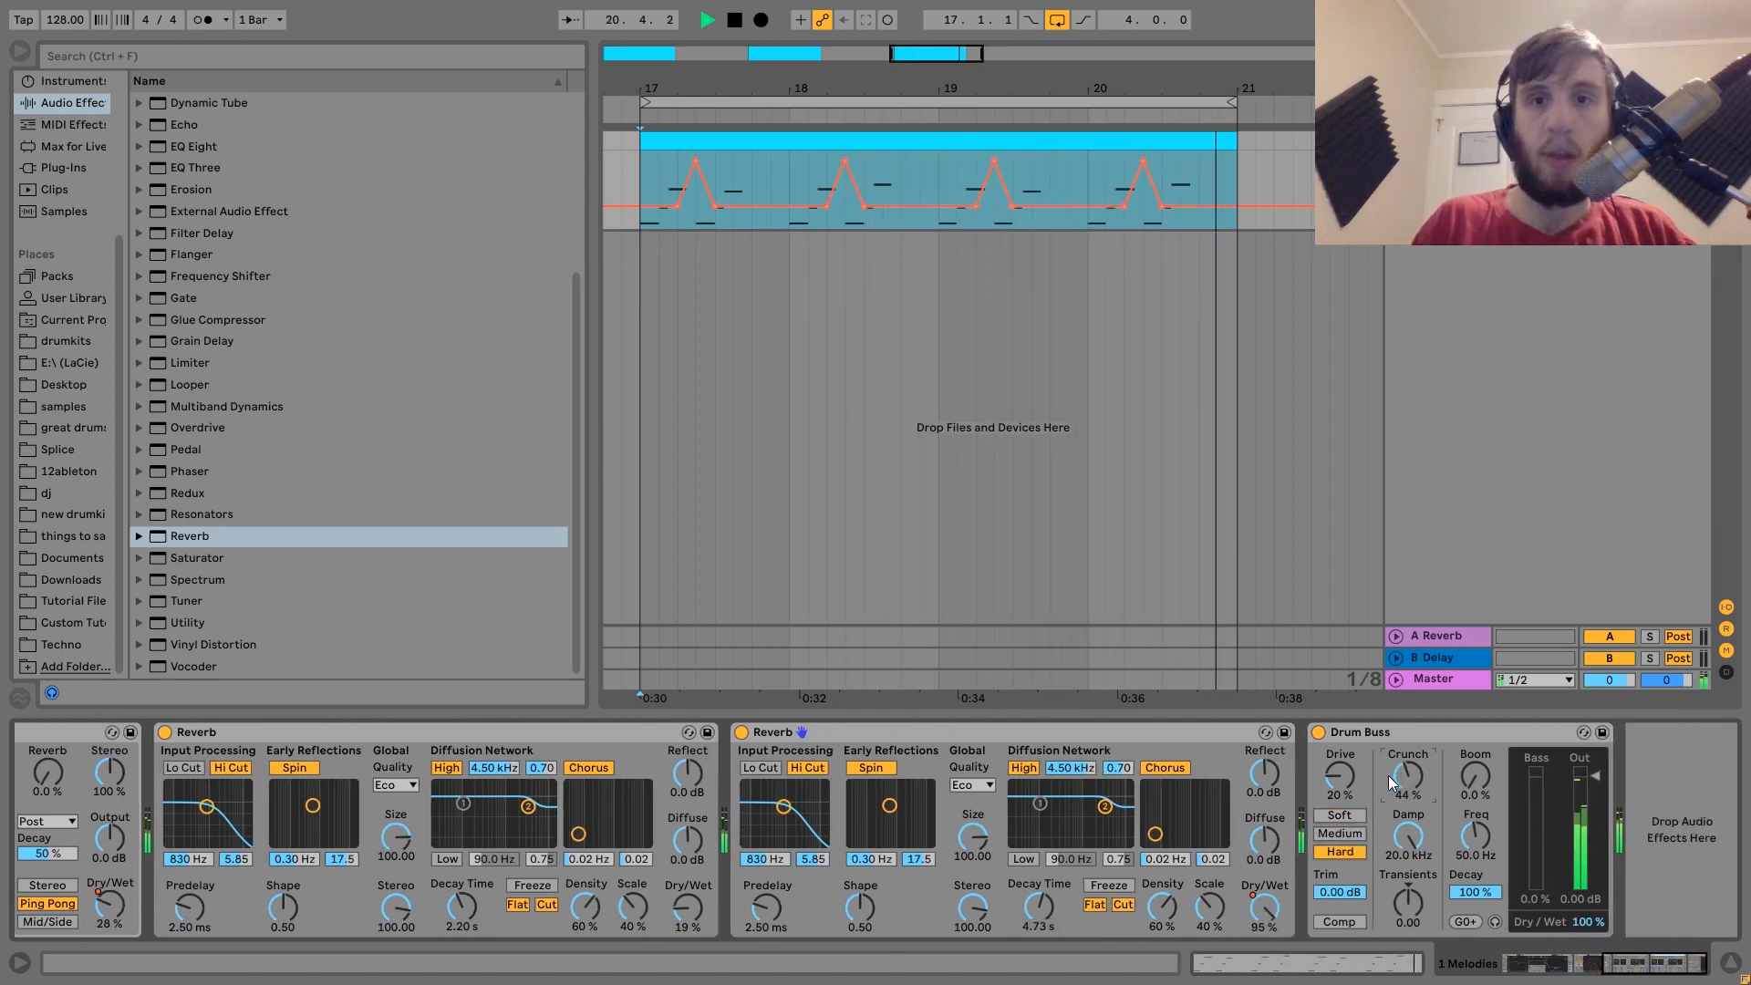
{"action": "key", "text": "space"}
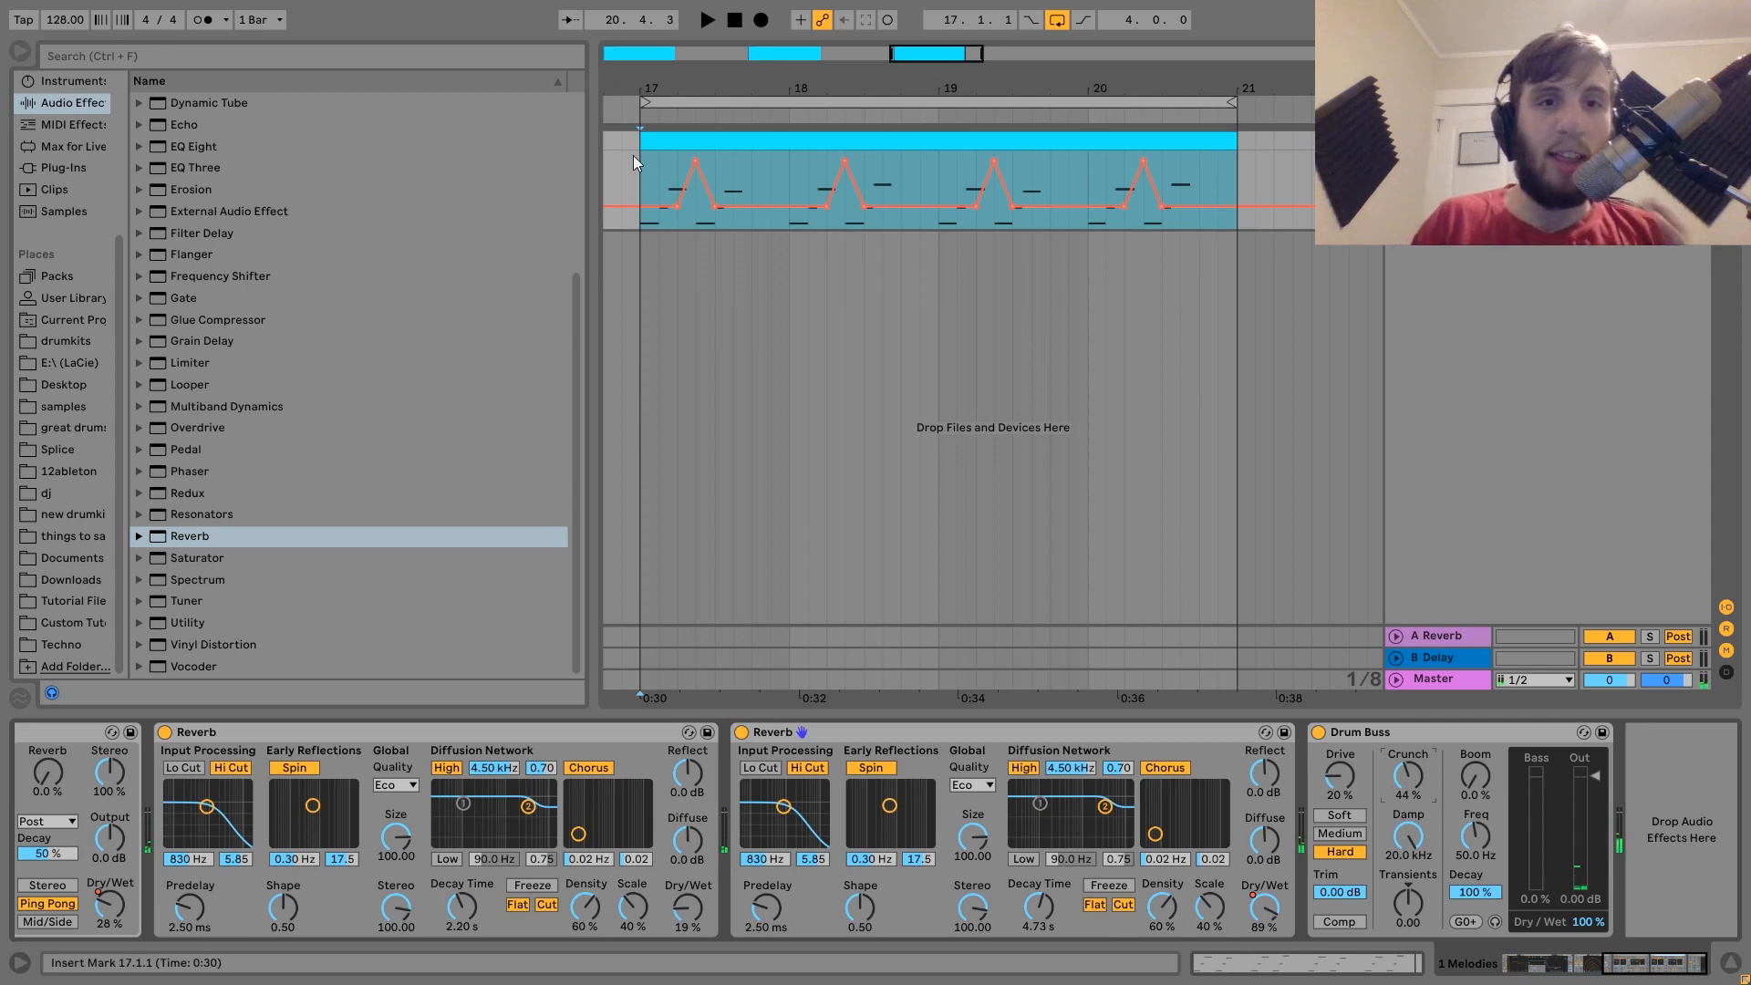
Step: Listen to the four-bar clip from 17.1.1 with the combined Echo and Reverb automation
{"action": "left_click", "coordinate": [639, 180]}
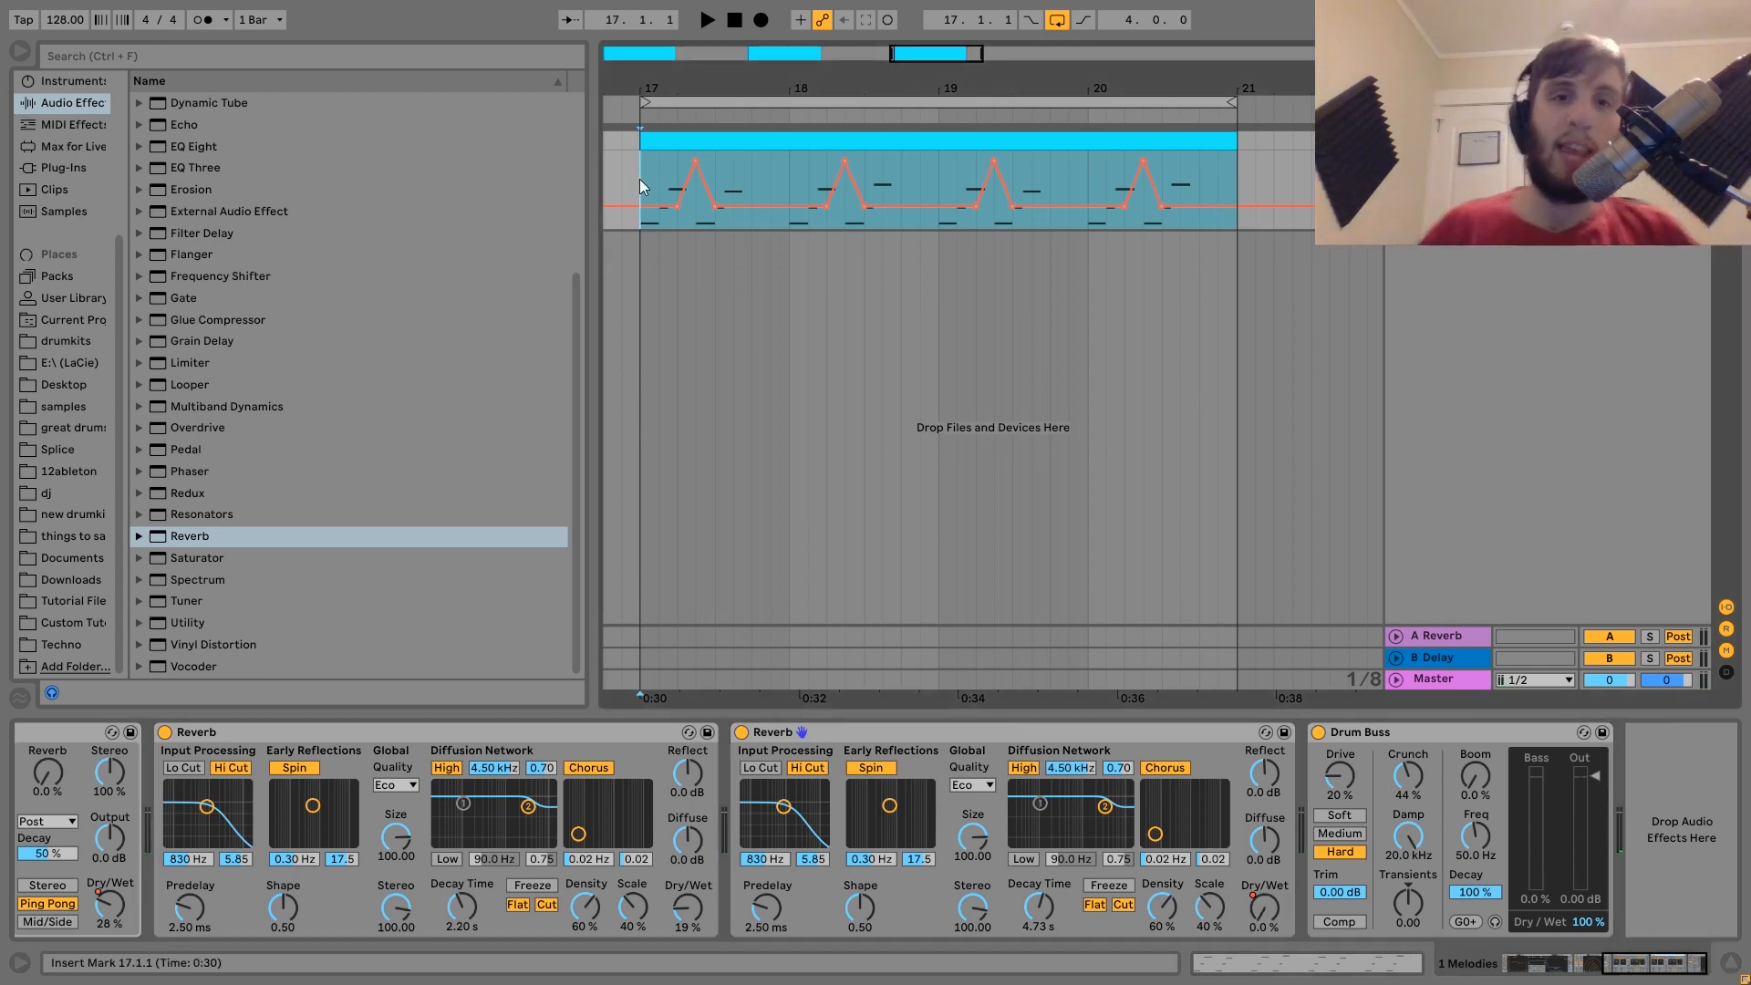
{"action": "key", "text": "space"}
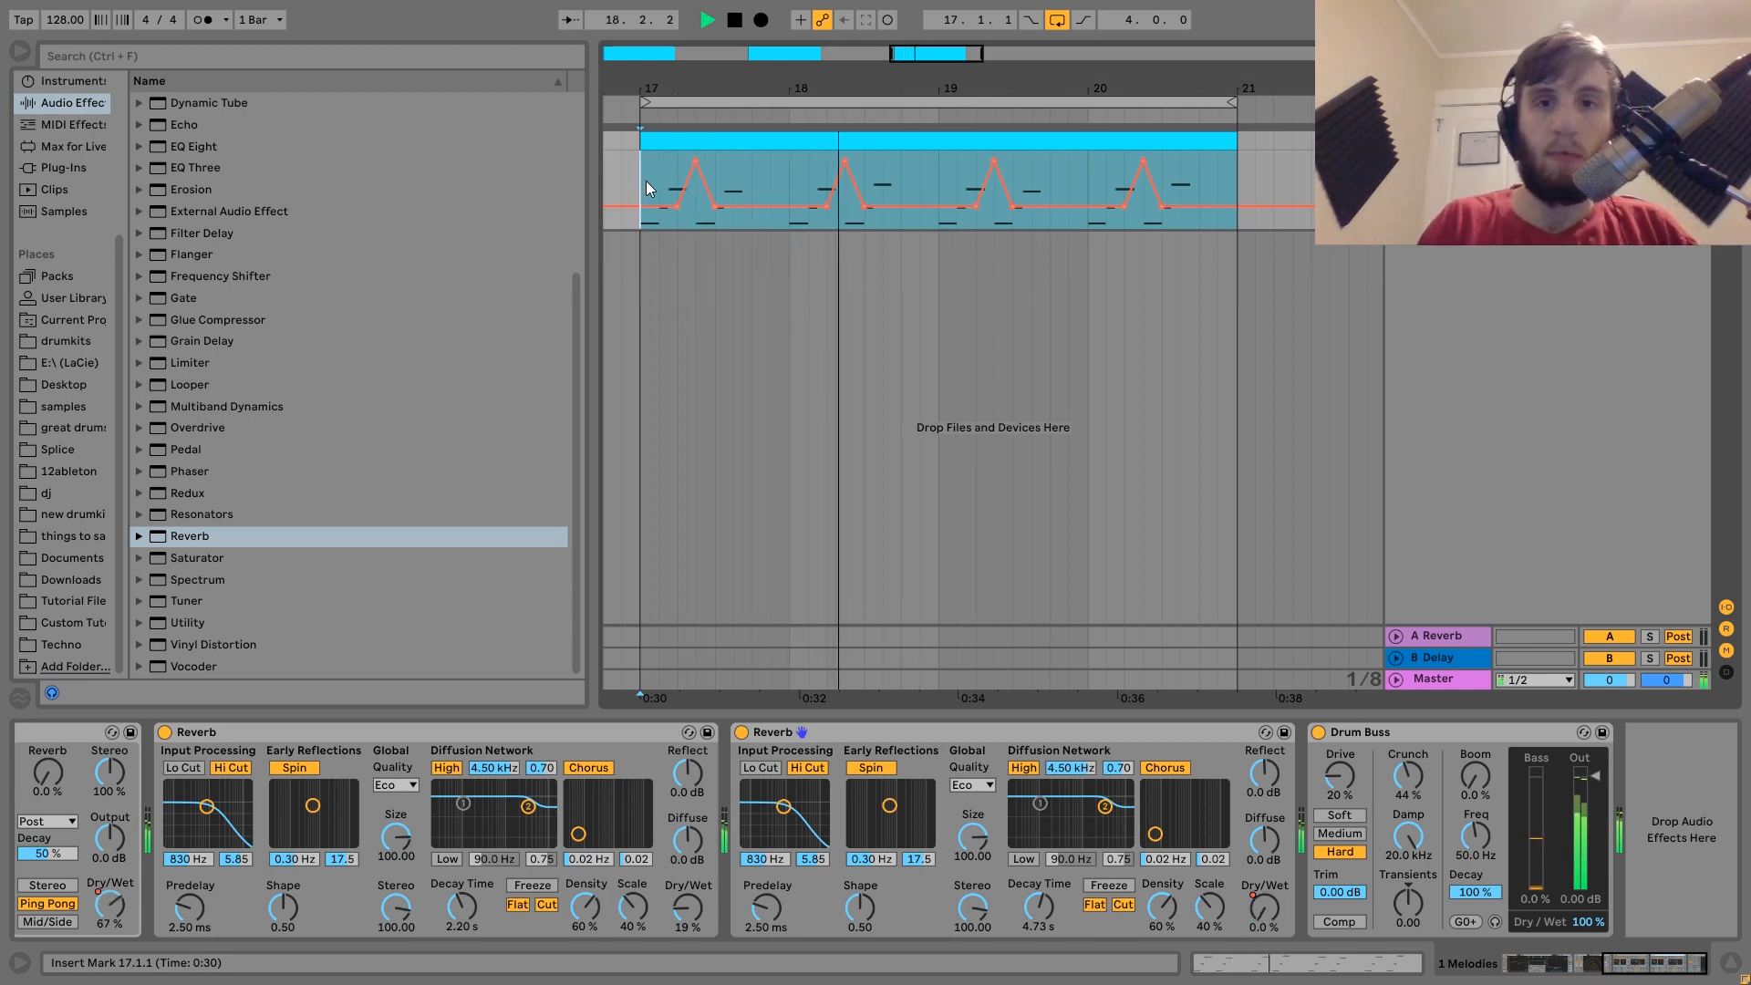
{"action": "key", "text": "space"}
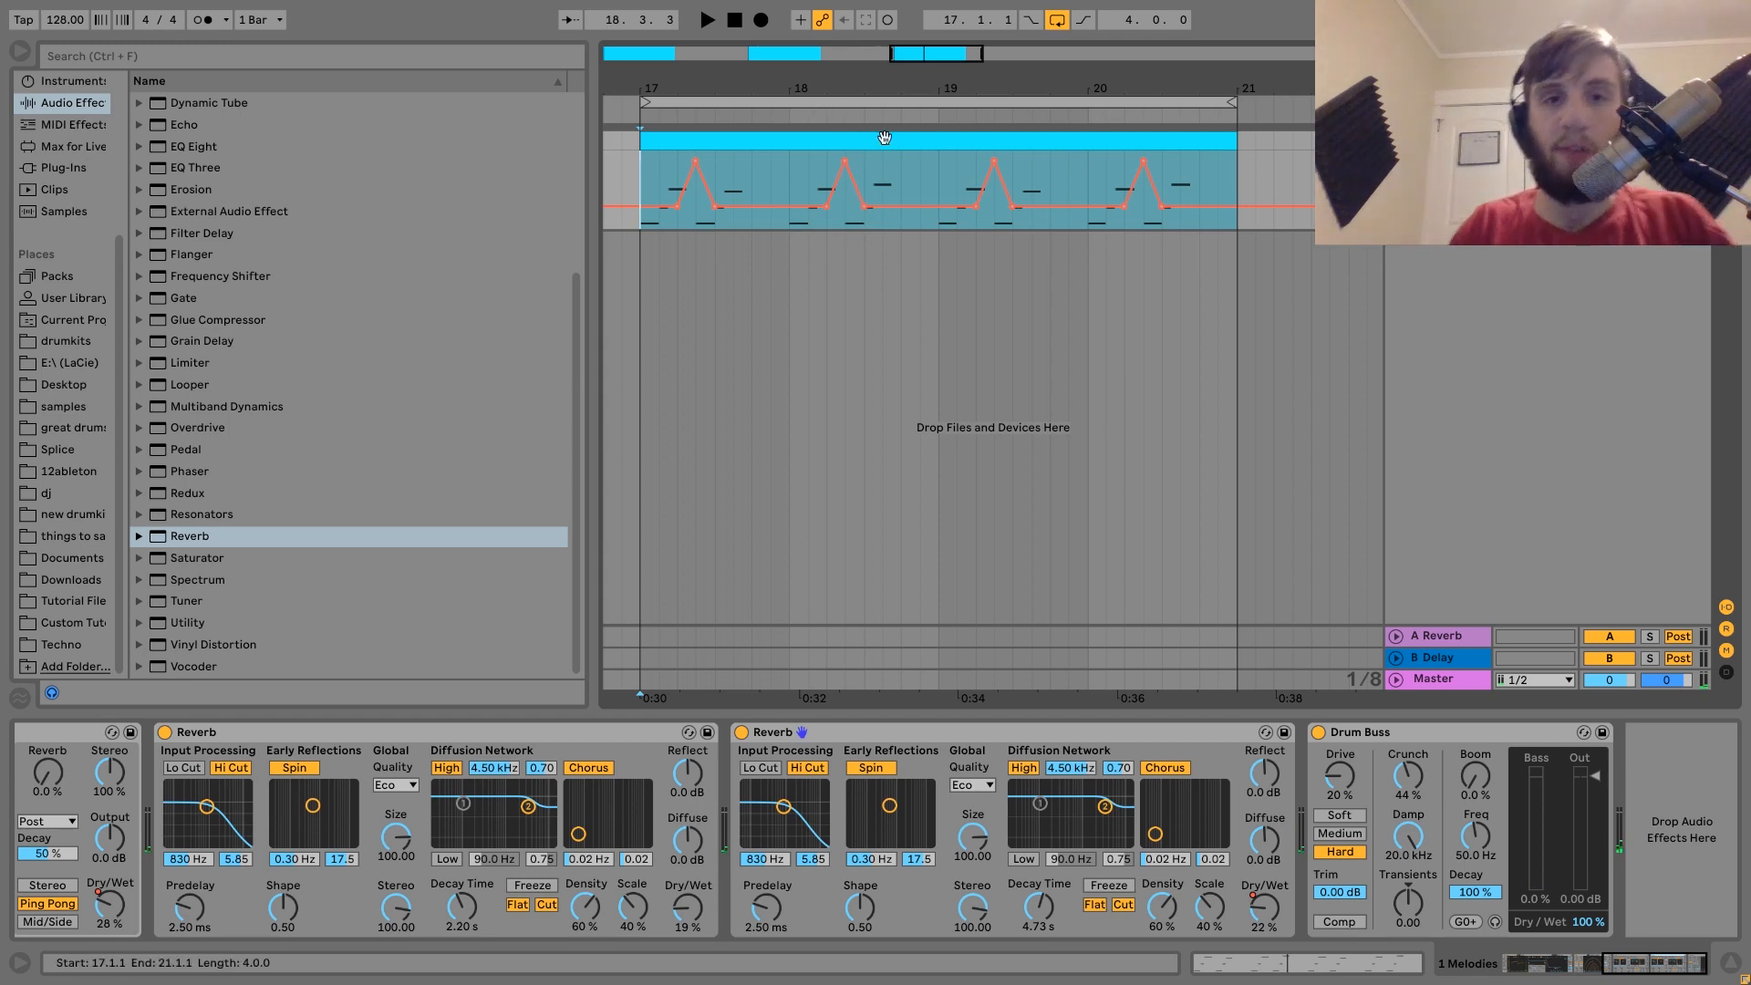
{"action": "key", "text": "space"}
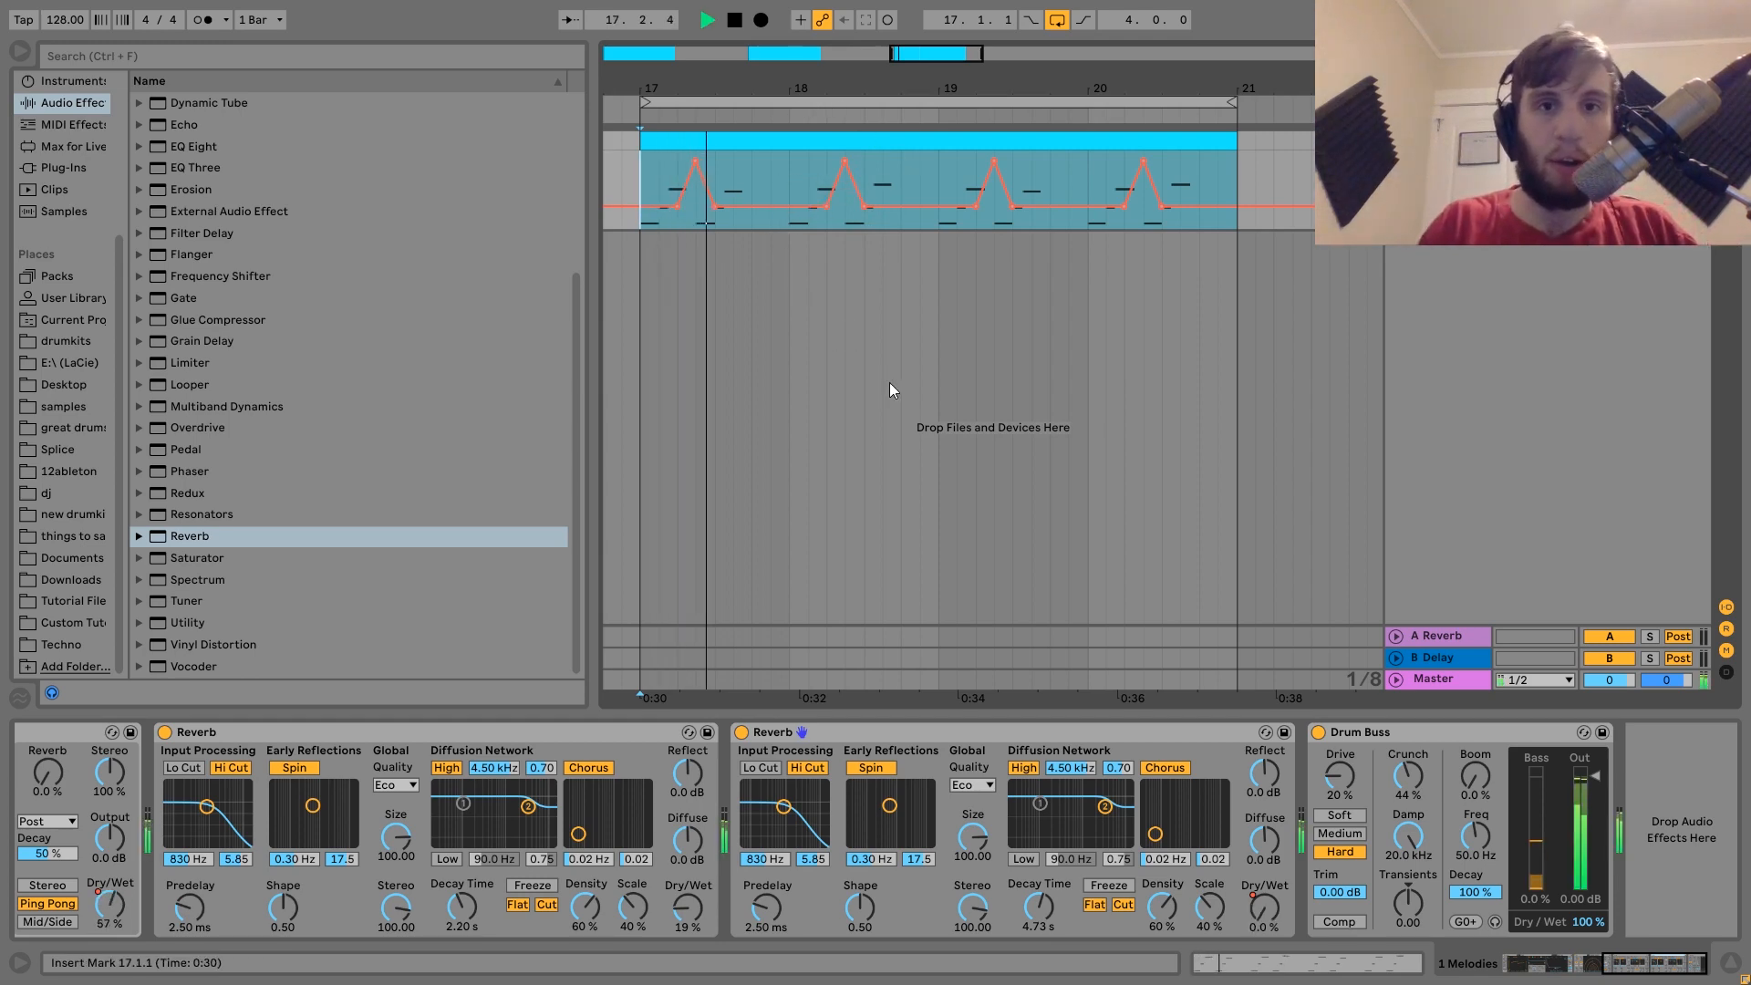
{"action": "left_click_drag", "start_coordinate": [852, 91], "coordinate": [850, 46]}
{"action": "key", "text": "space"}
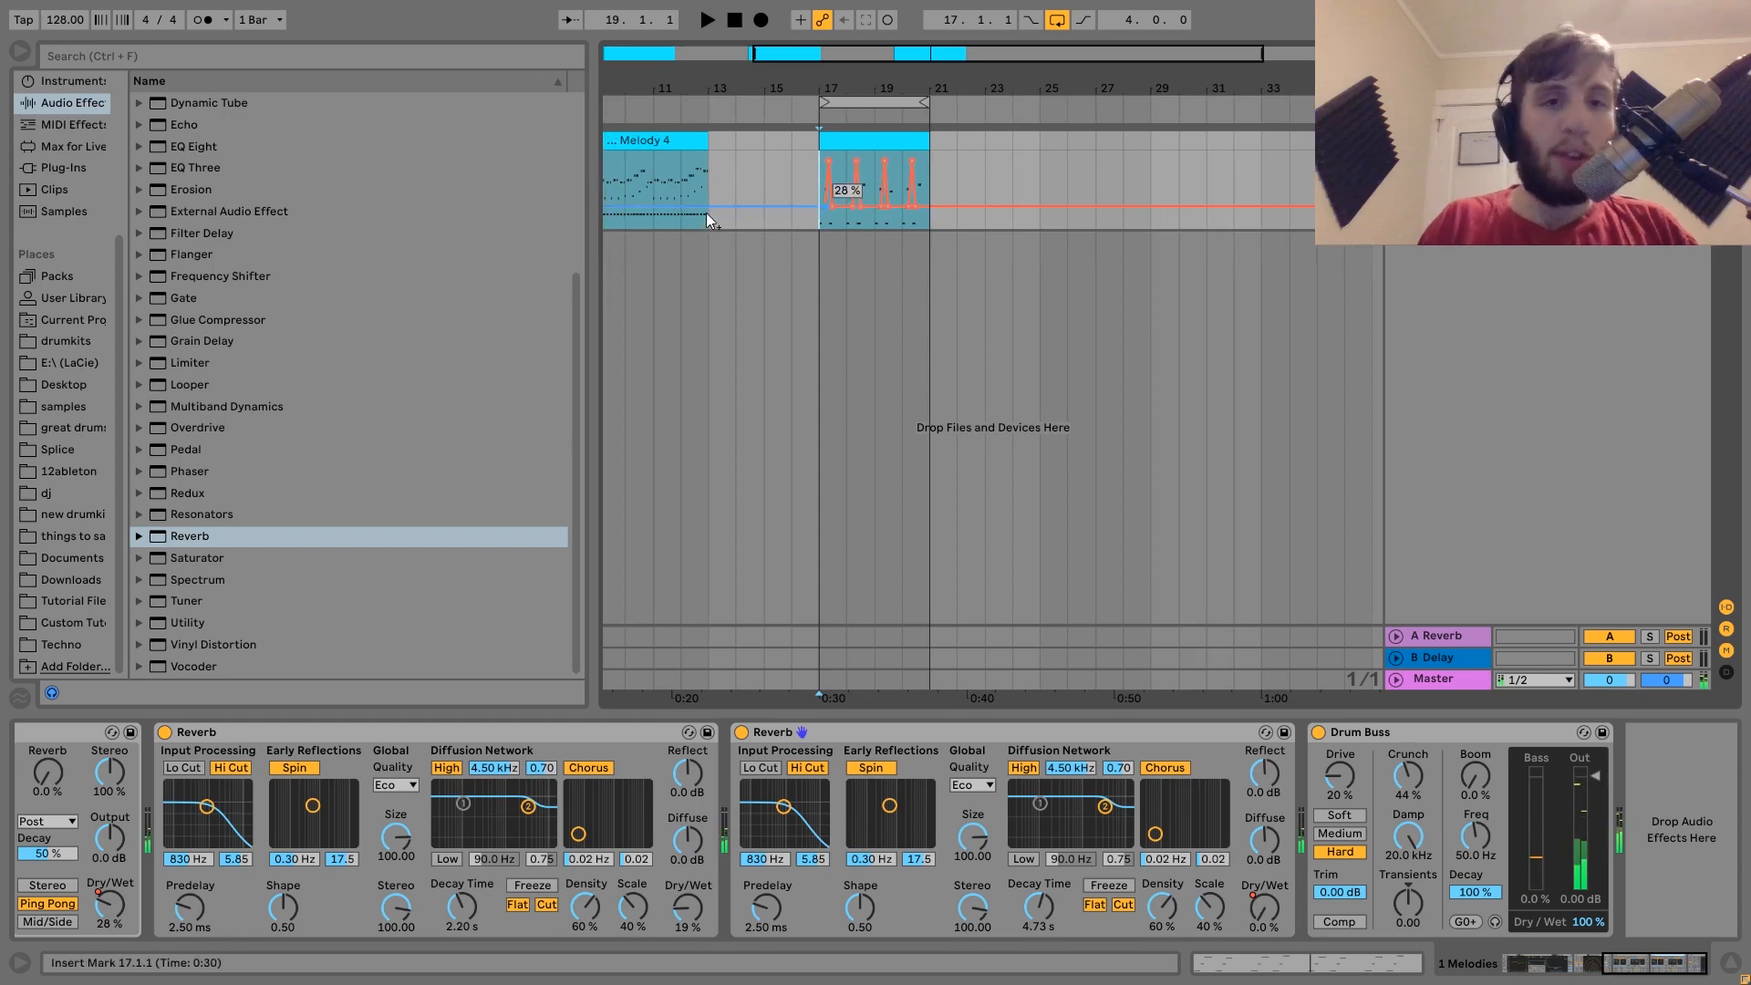
Step: Open the Melody 1 clip at bar 1 to examine its notes, and listen to its opening bar
{"action": "scroll", "coordinate": [707, 210], "scroll_direction": "left", "scroll_amount": 5}
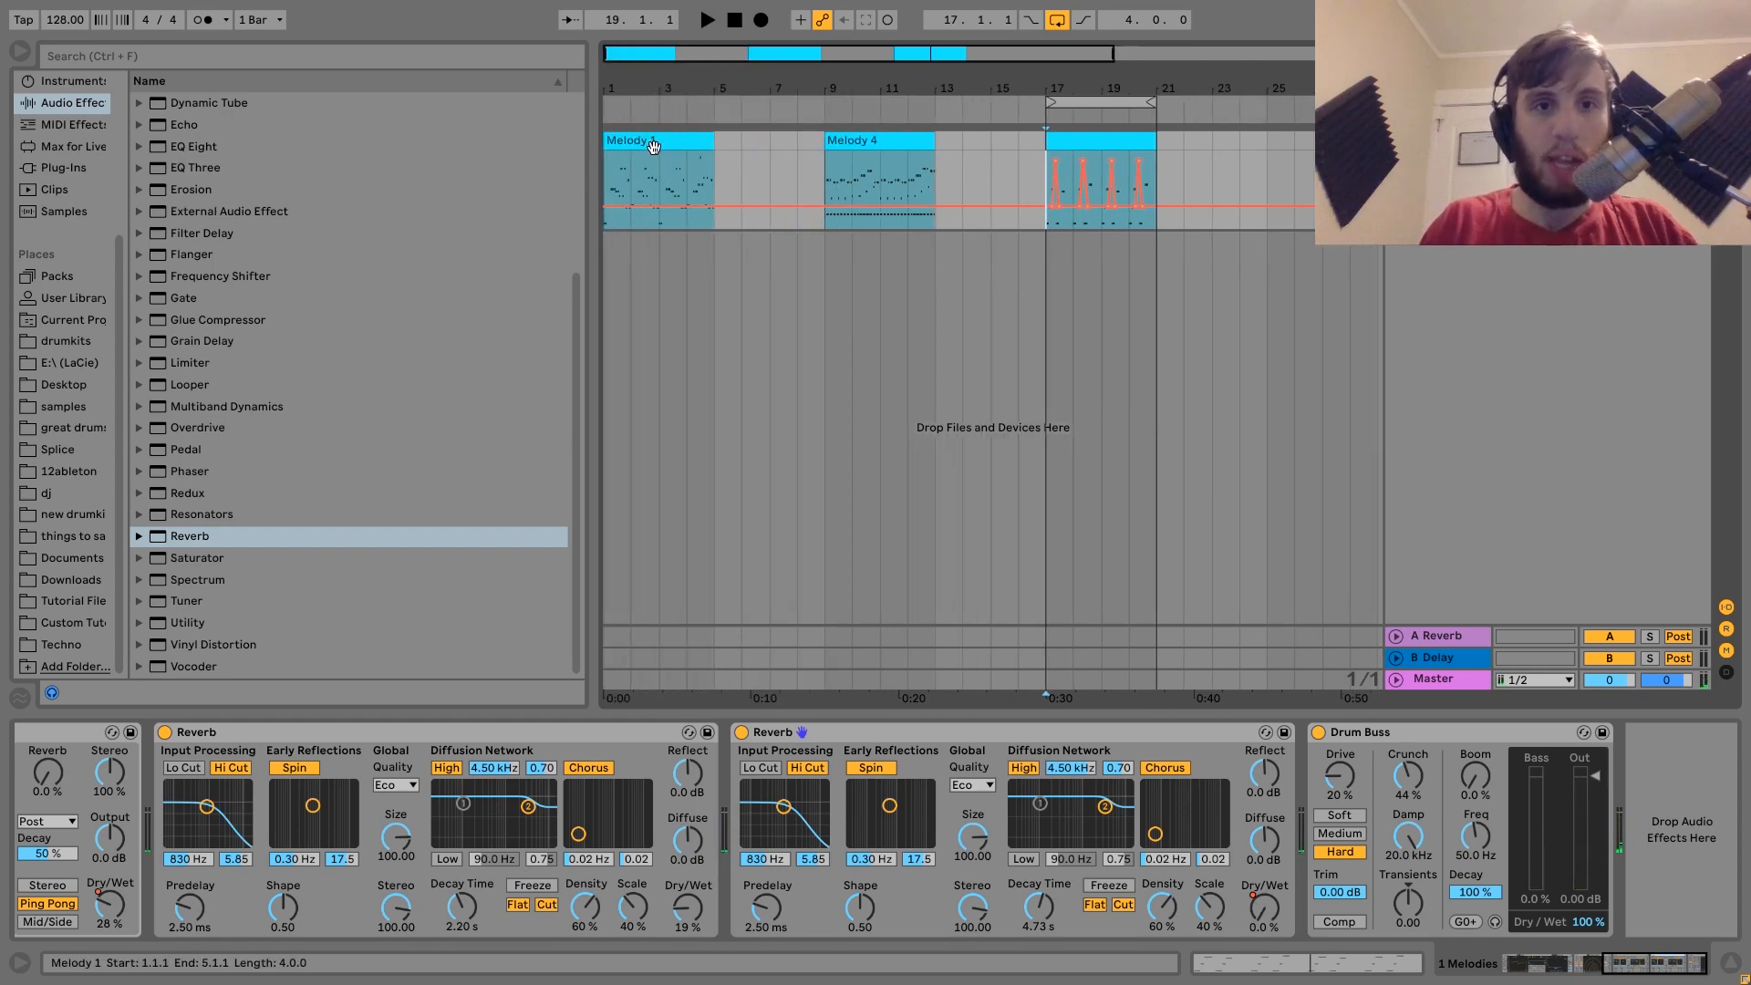
{"action": "double_click", "coordinate": [653, 142]}
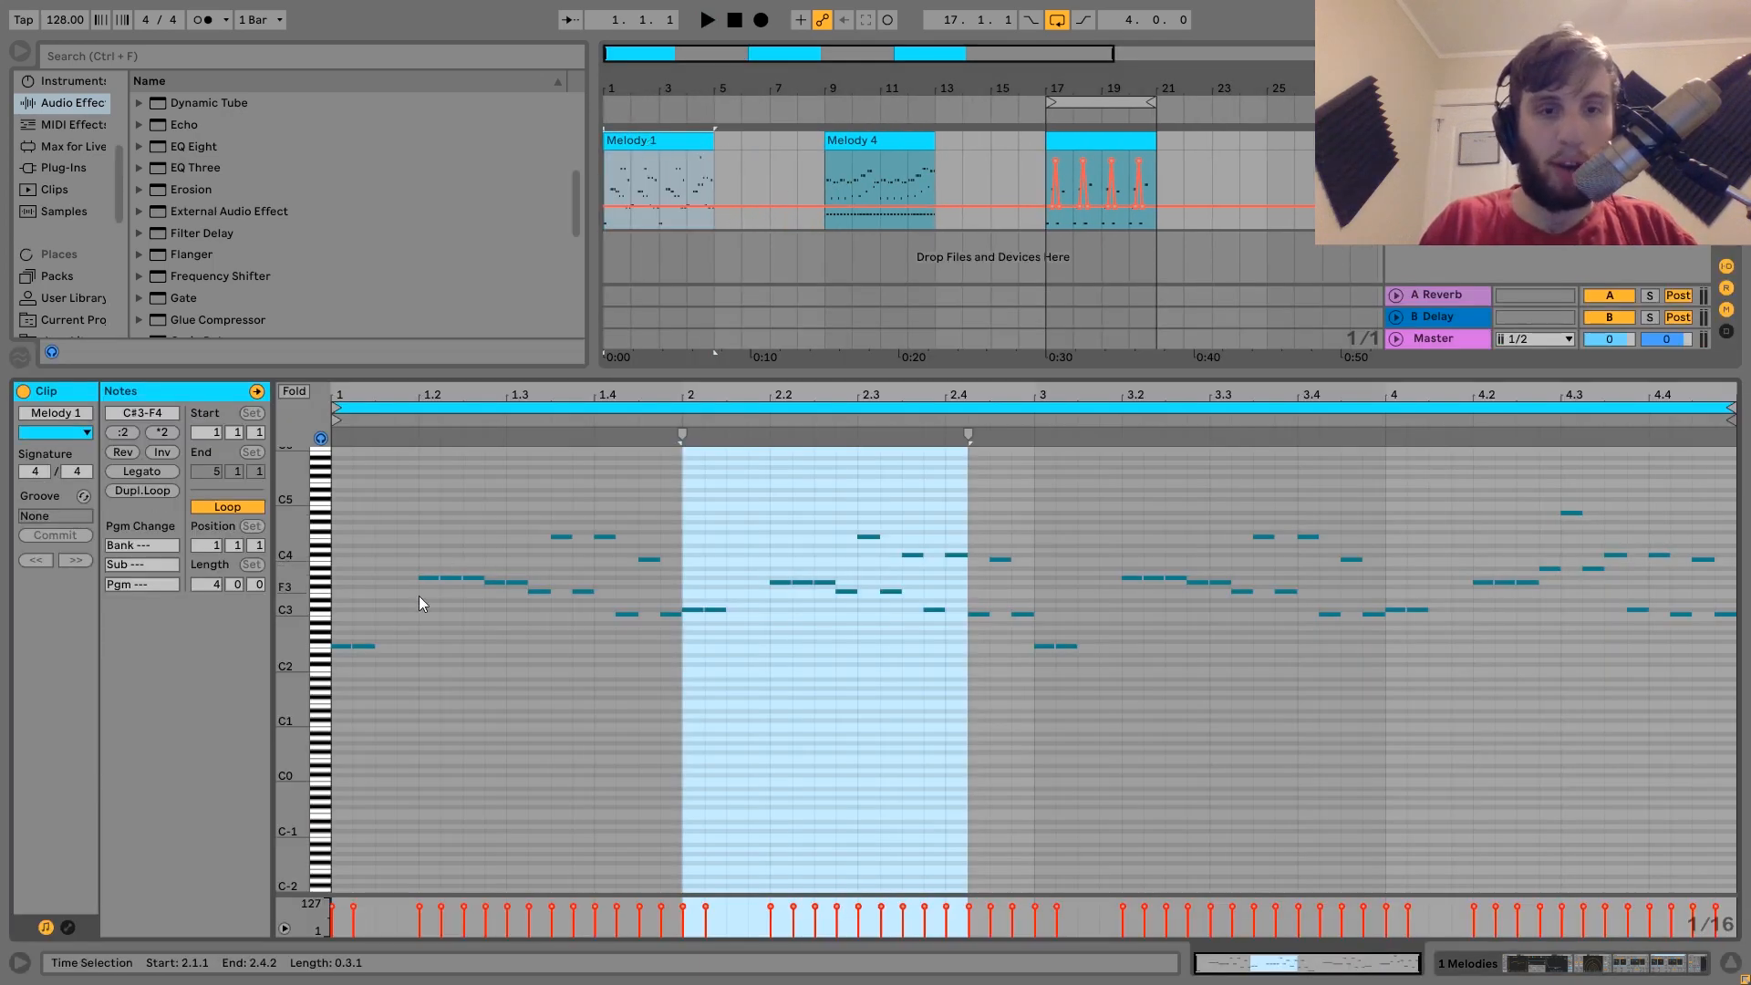
{"action": "key", "text": "space"}
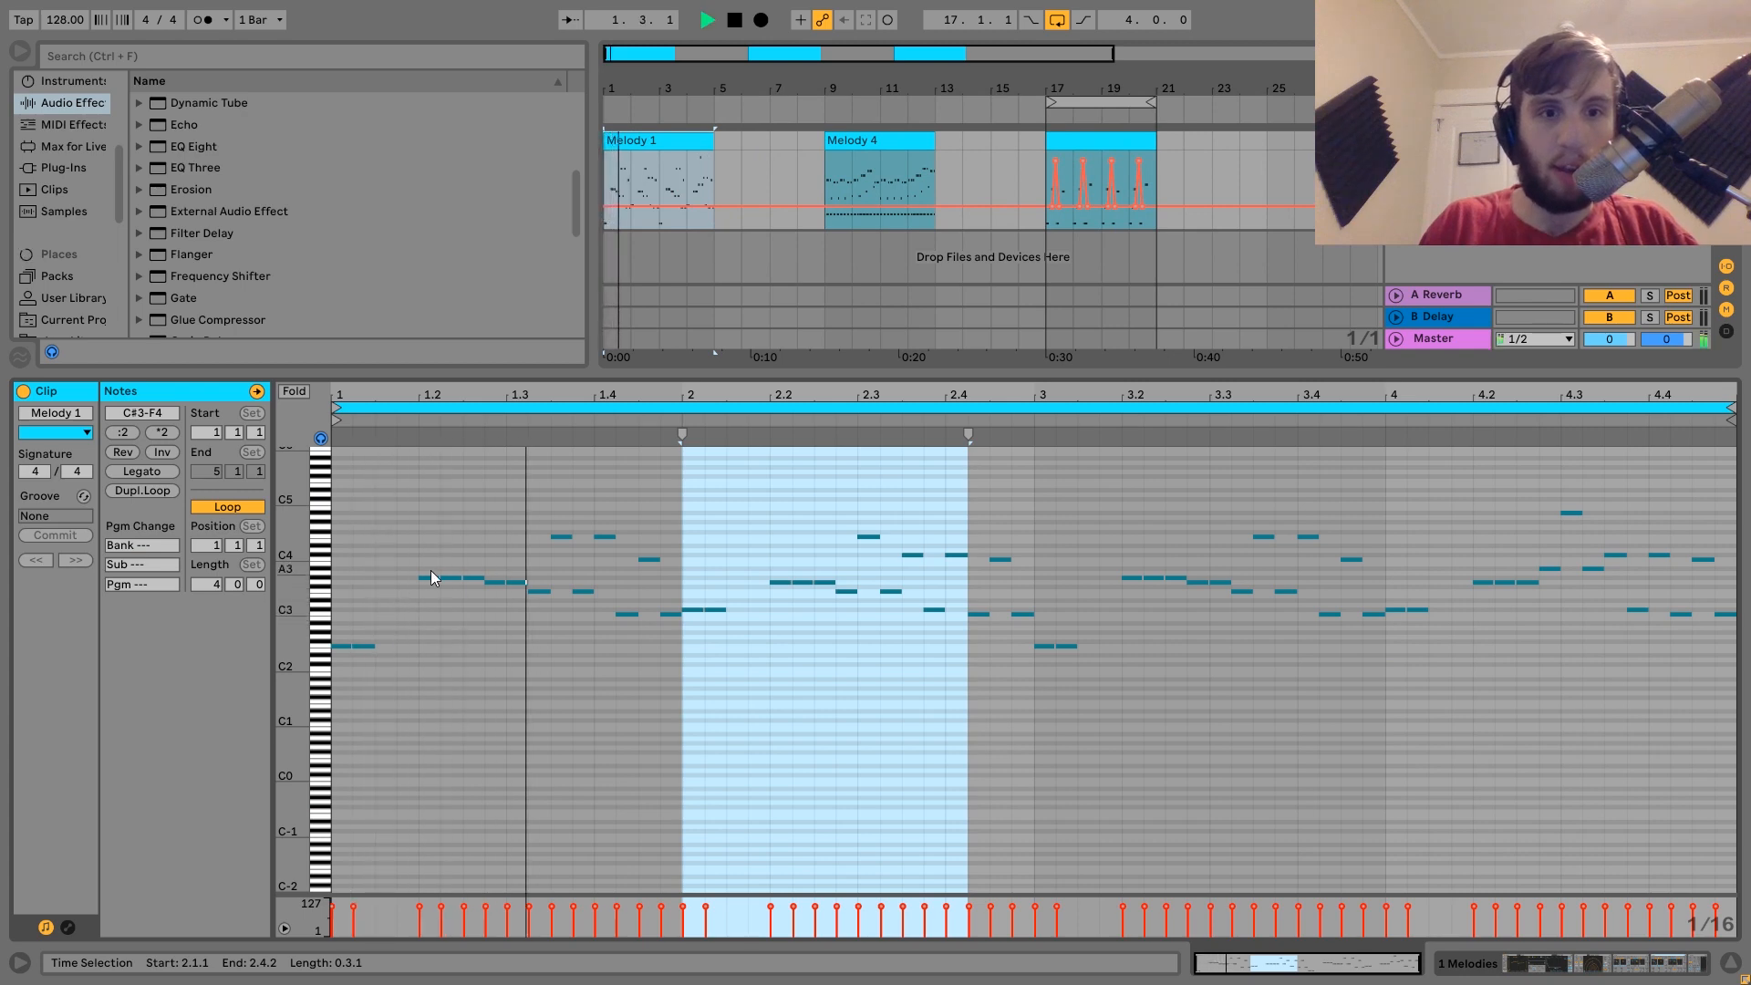
{"action": "key", "text": "space"}
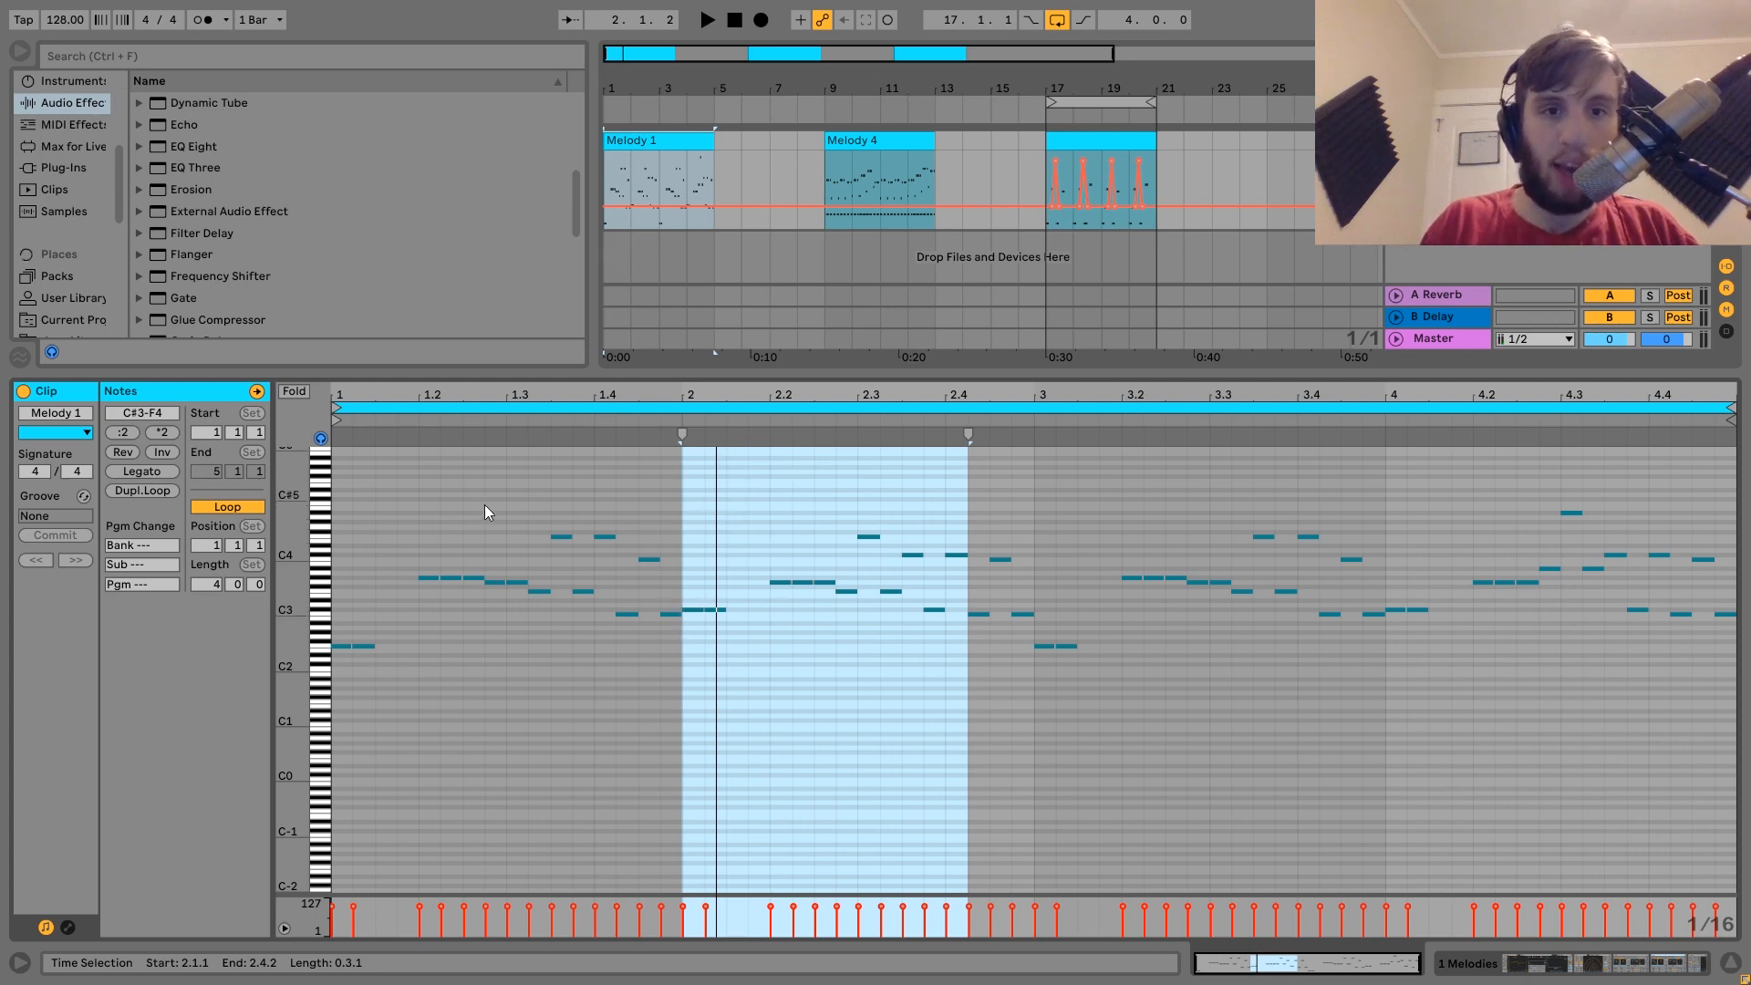
Step: Show the notes of the Melody 4 clip at bar 9 and listen to its opening
{"action": "left_click", "coordinate": [881, 141]}
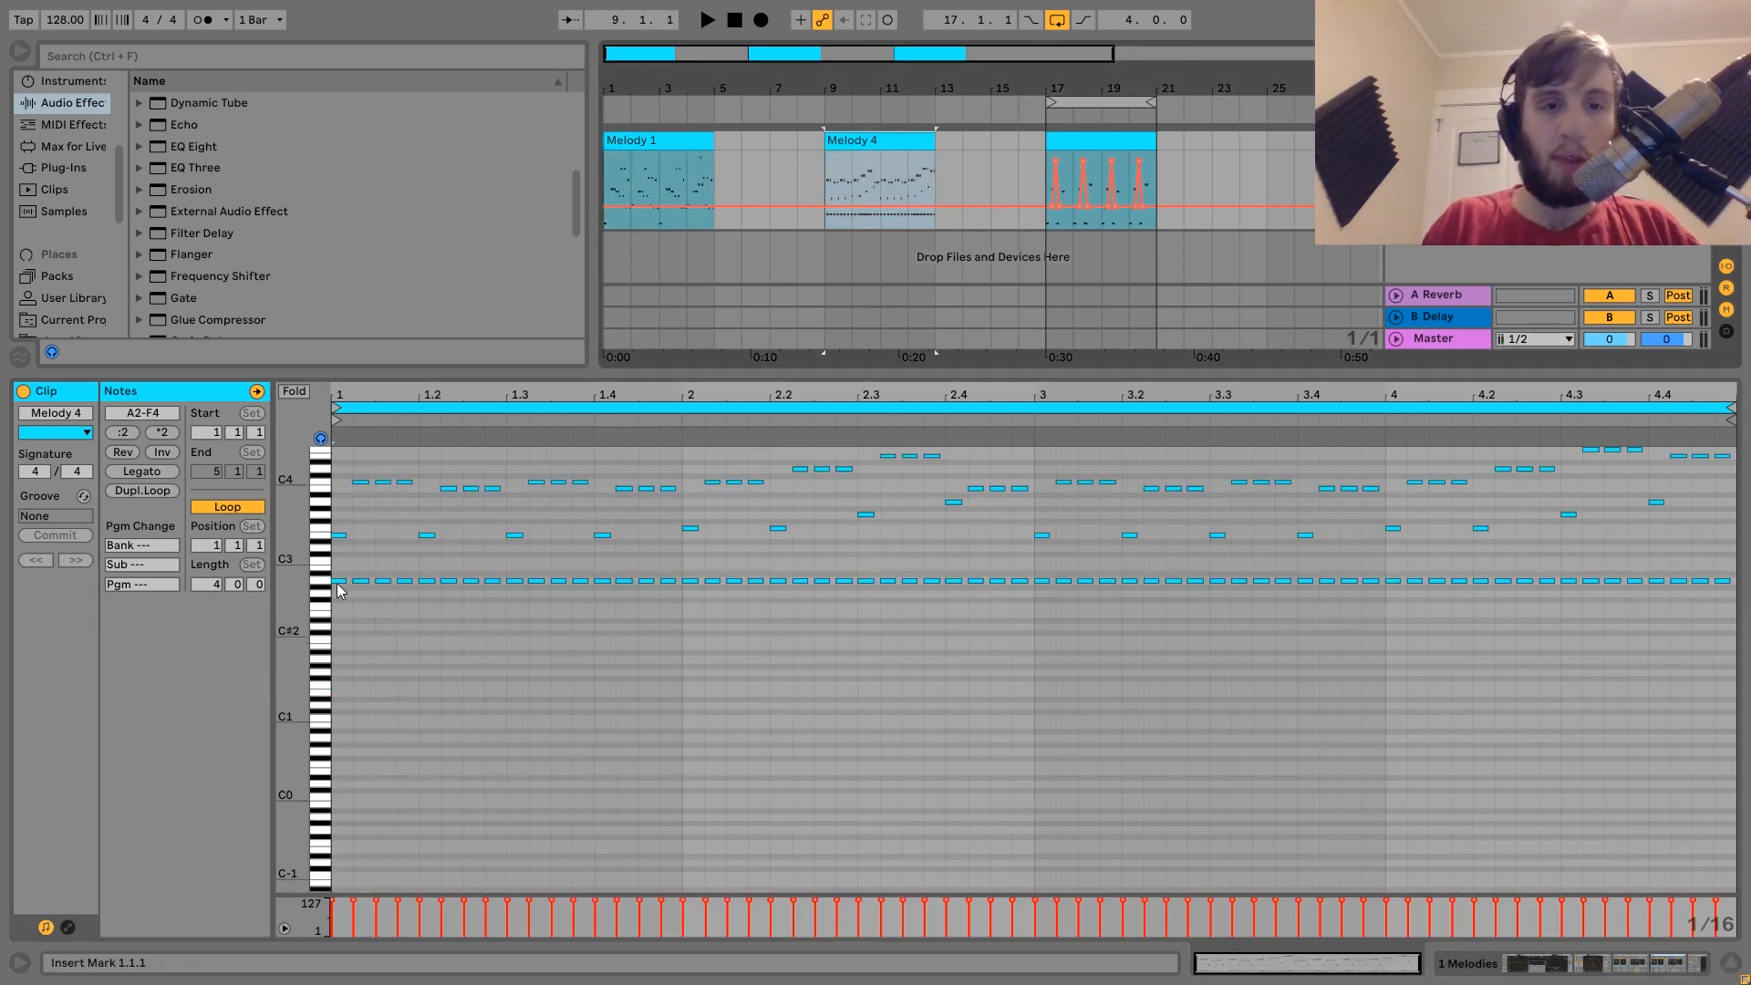
{"action": "left_click_drag", "start_coordinate": [305, 616], "coordinate": [290, 593]}
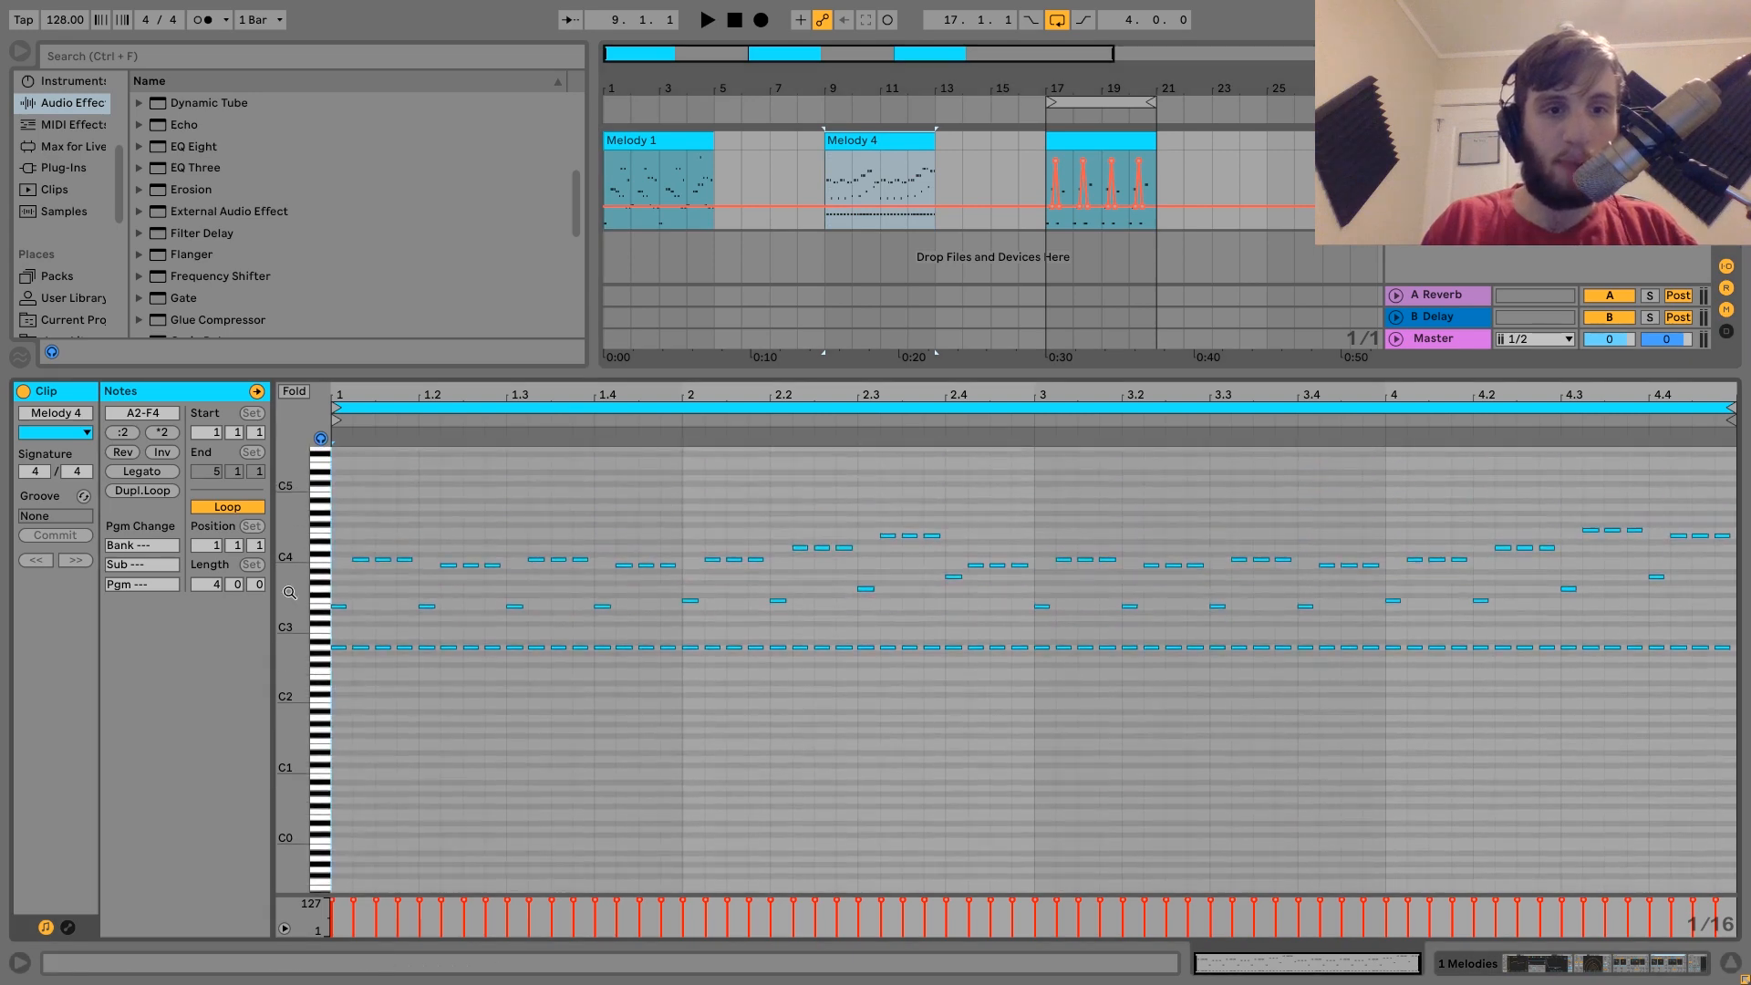
{"action": "key", "text": "space"}
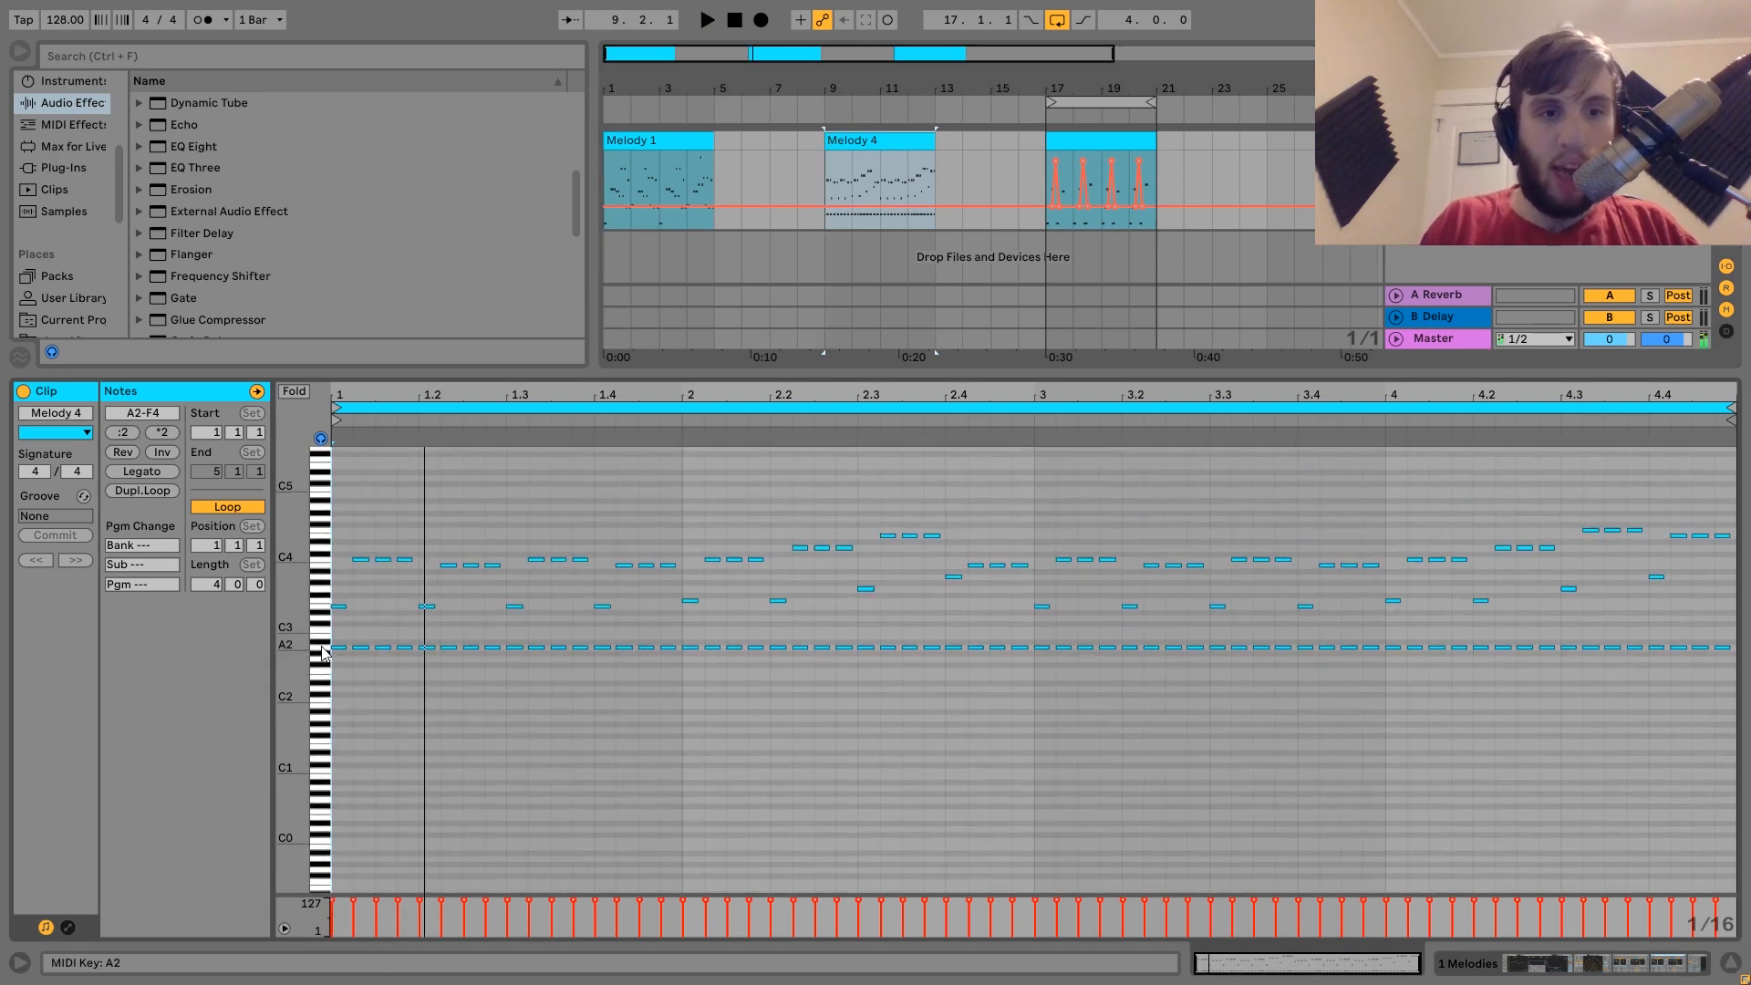
{"action": "key", "text": "space"}
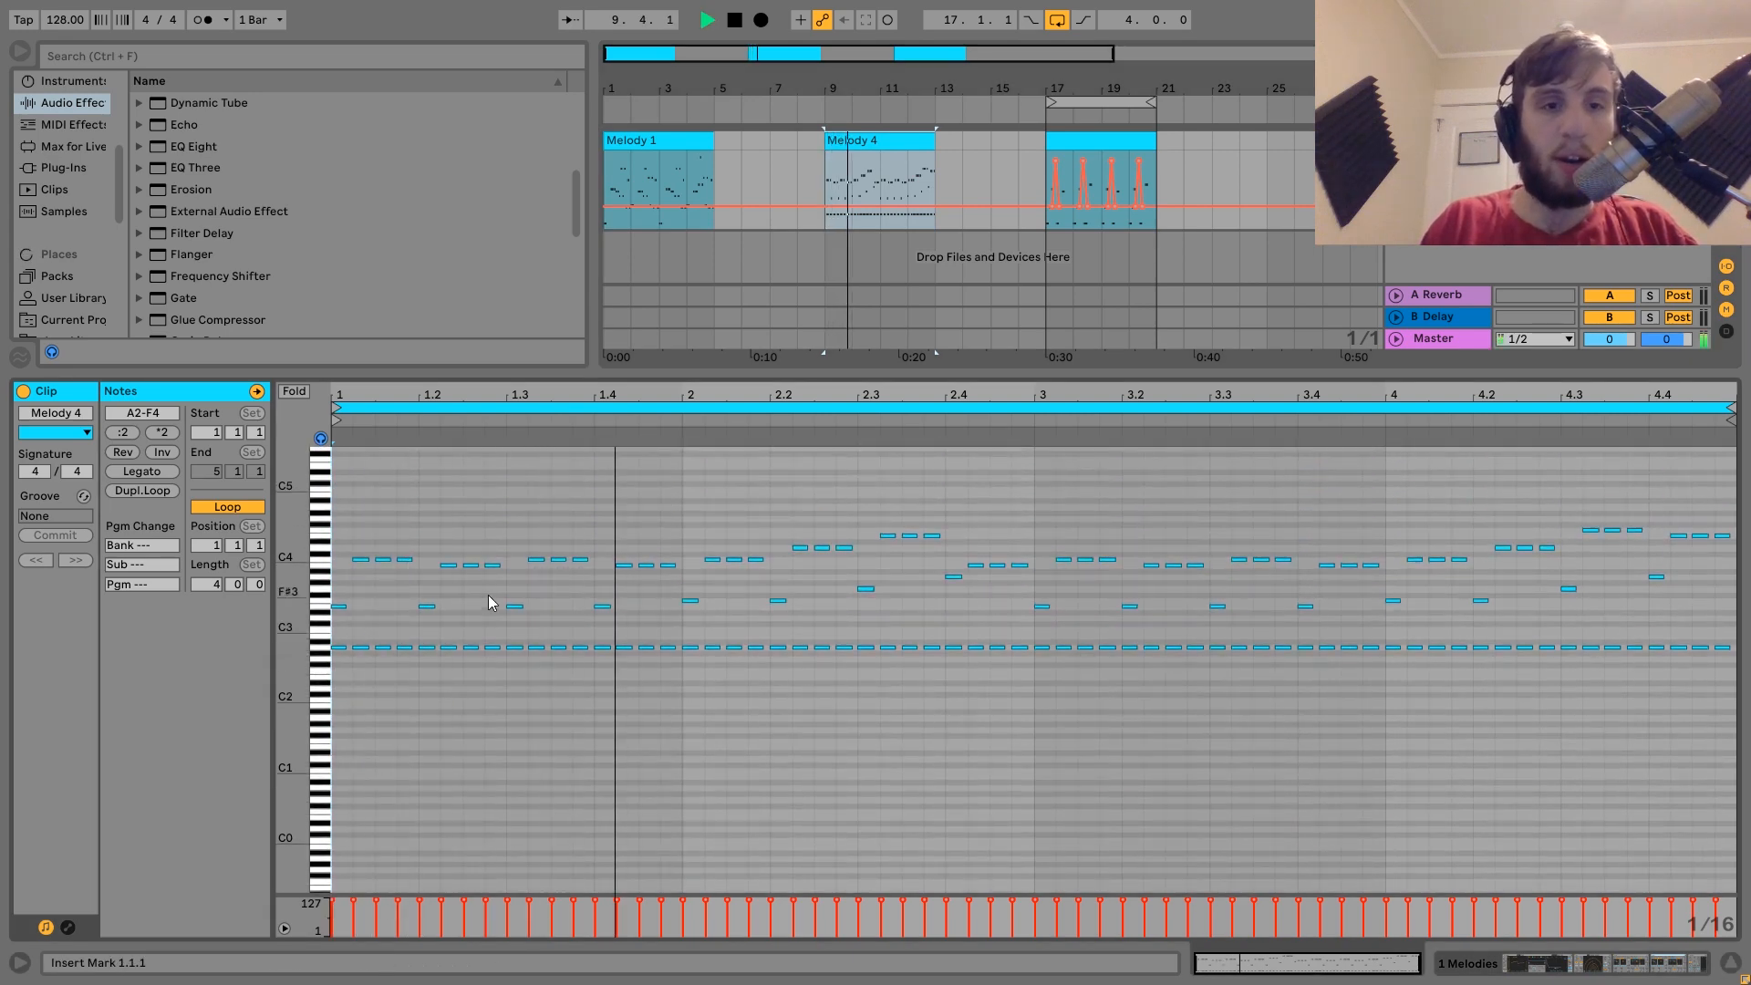
{"action": "key", "text": "space"}
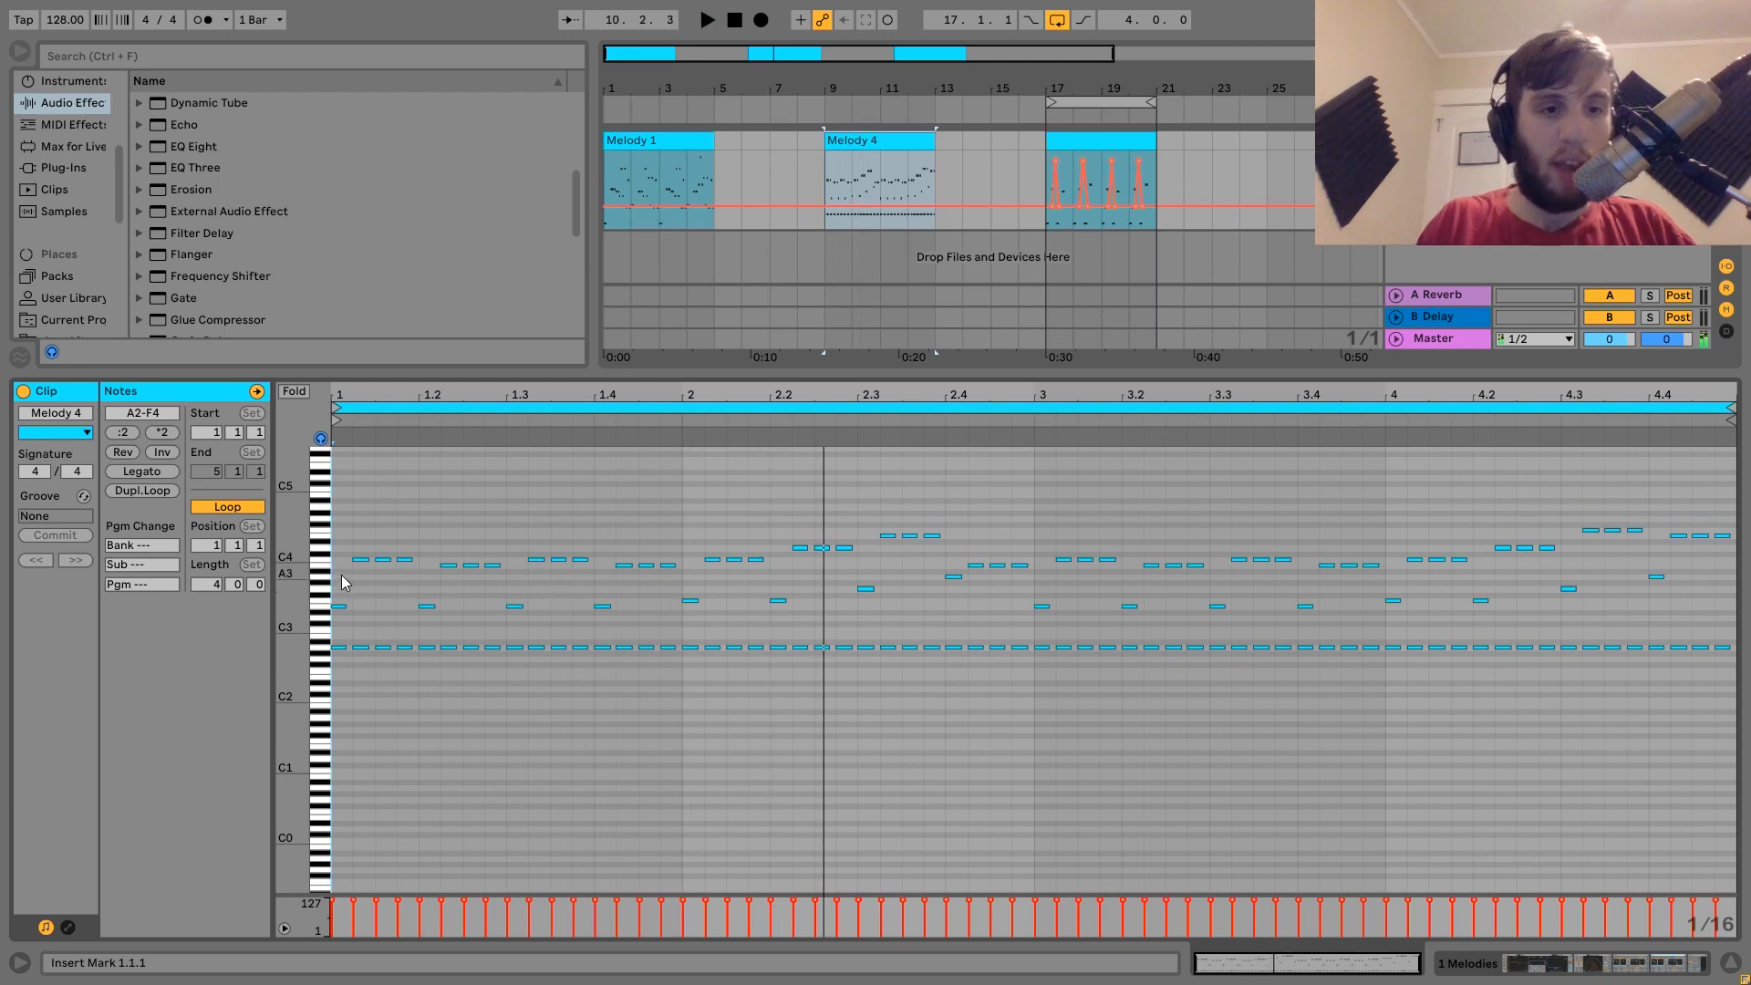
Step: Highlight Melody 4's C4, A2 and B3 notes in turn to compare their pitches, and play the melody
{"action": "left_click", "coordinate": [320, 566]}
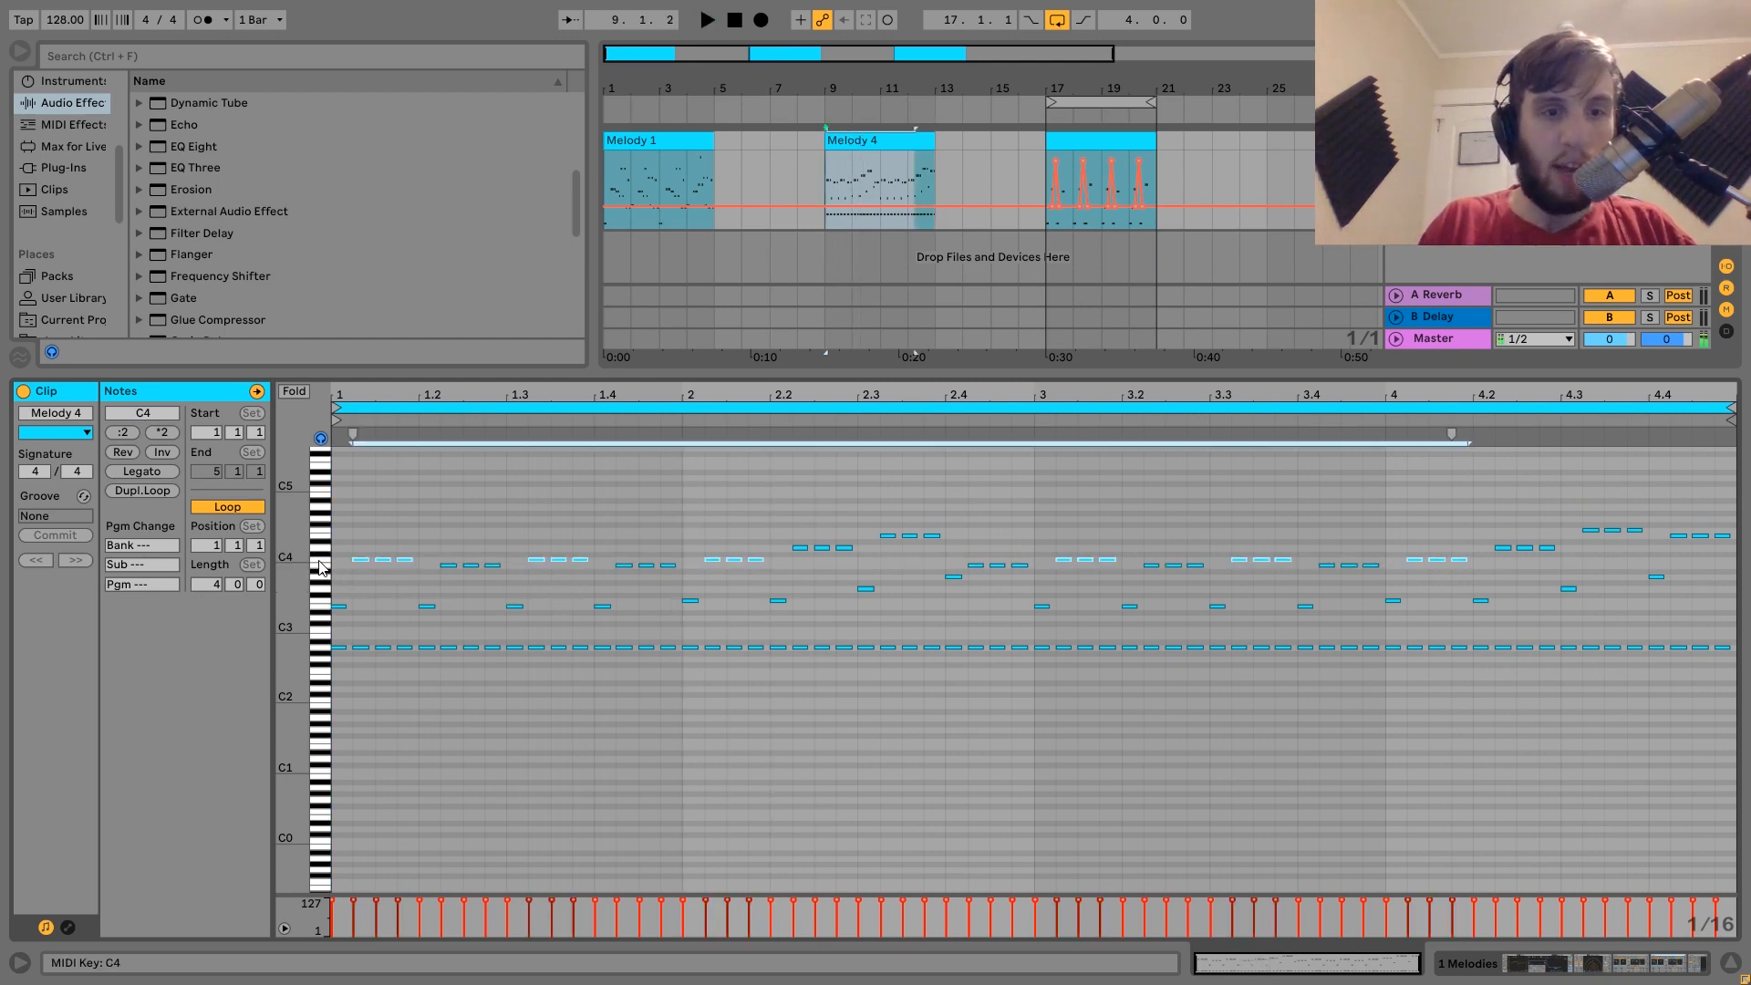
{"action": "left_click", "coordinate": [321, 649]}
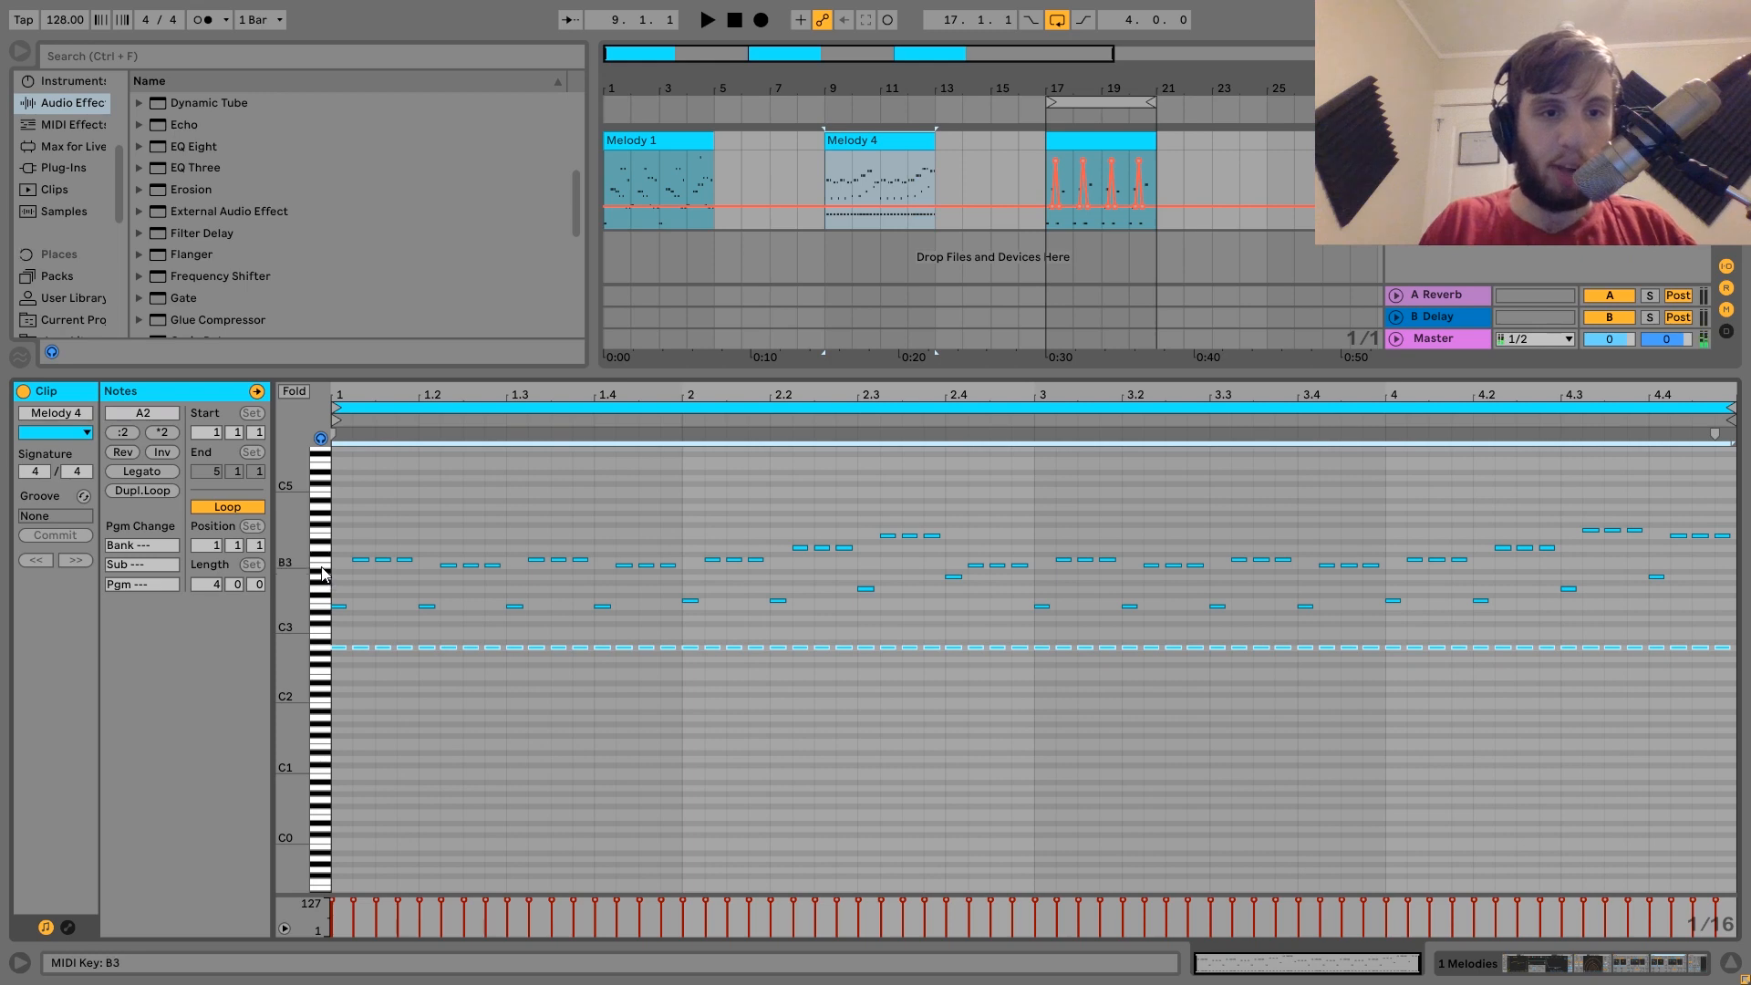
{"action": "left_click", "coordinate": [321, 570]}
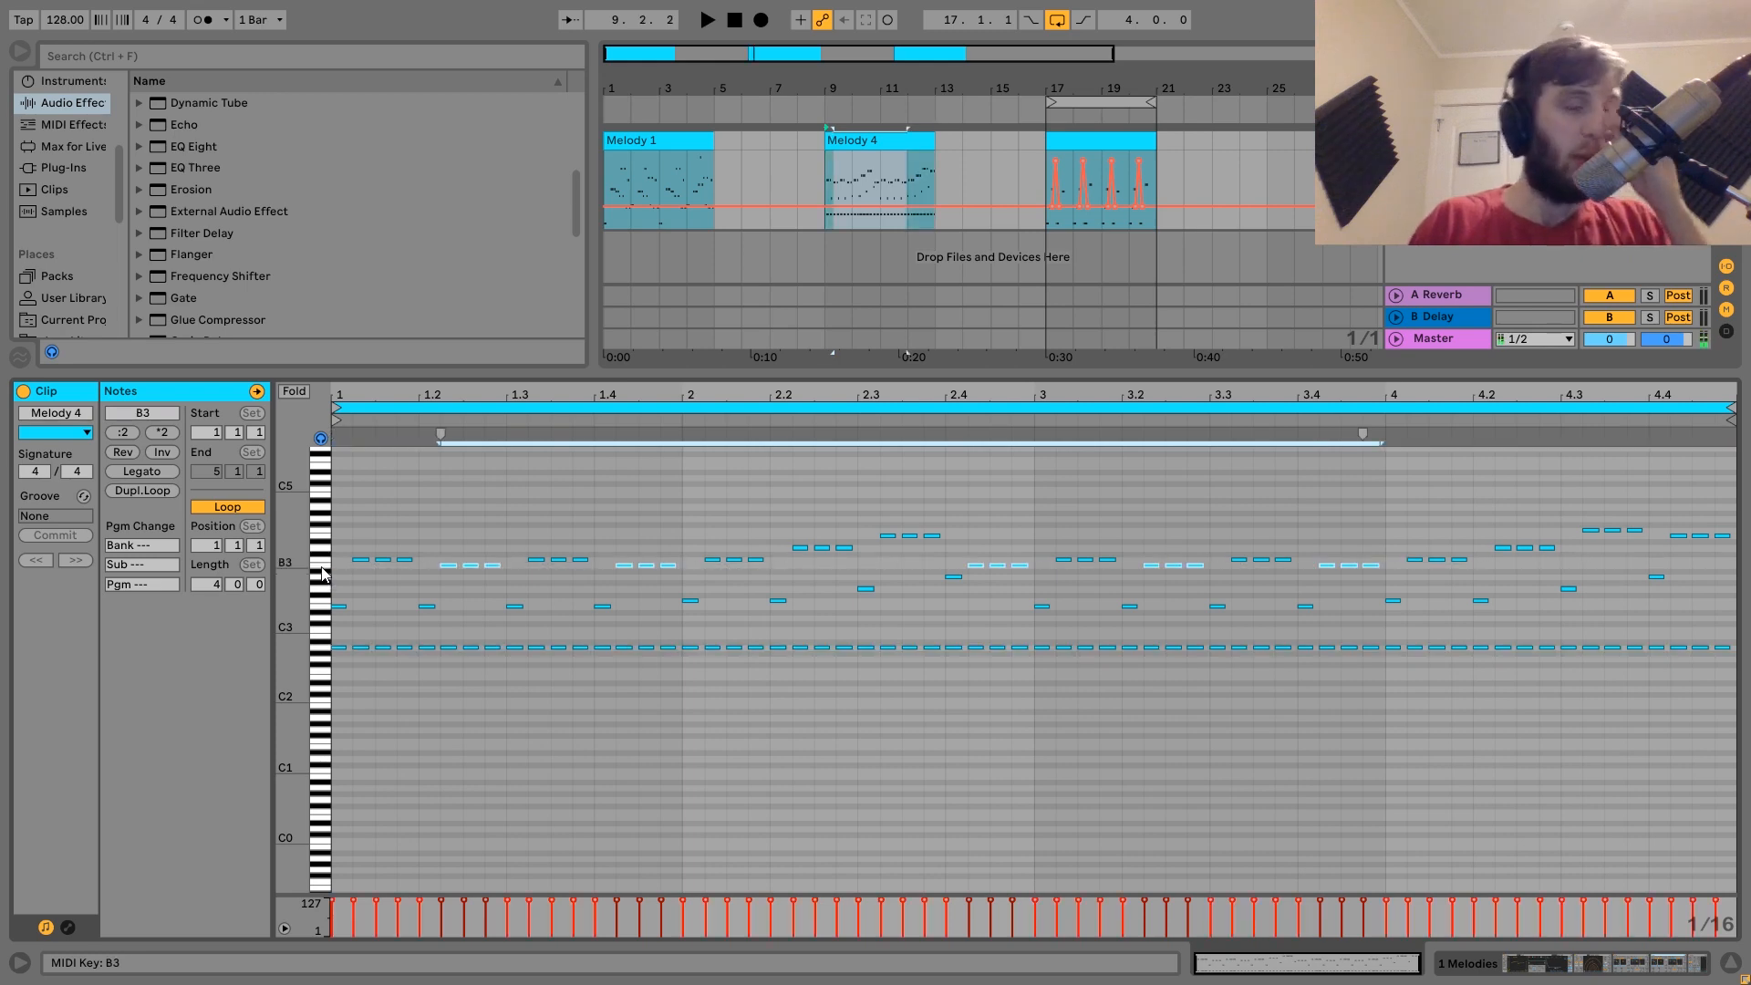
{"action": "key", "text": "space"}
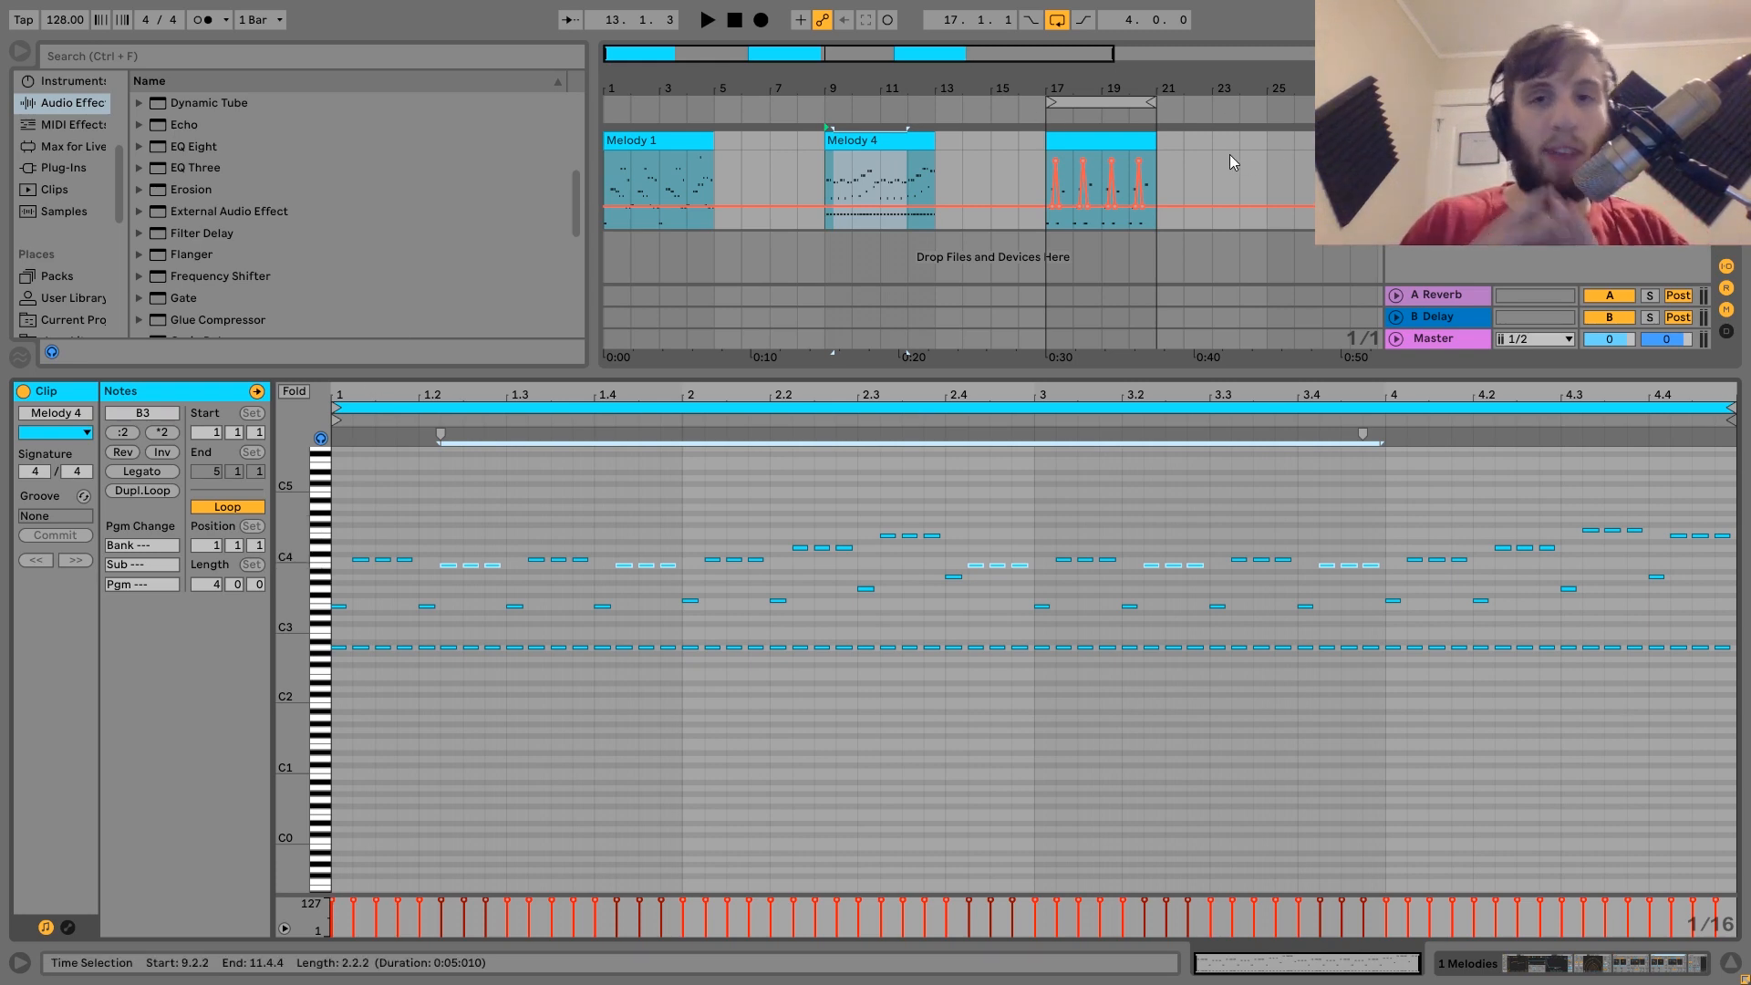
Step: Reopen the unnamed four-bar clip at bar 17 to examine its notes
{"action": "left_click_drag", "start_coordinate": [1211, 142], "coordinate": [1237, 142]}
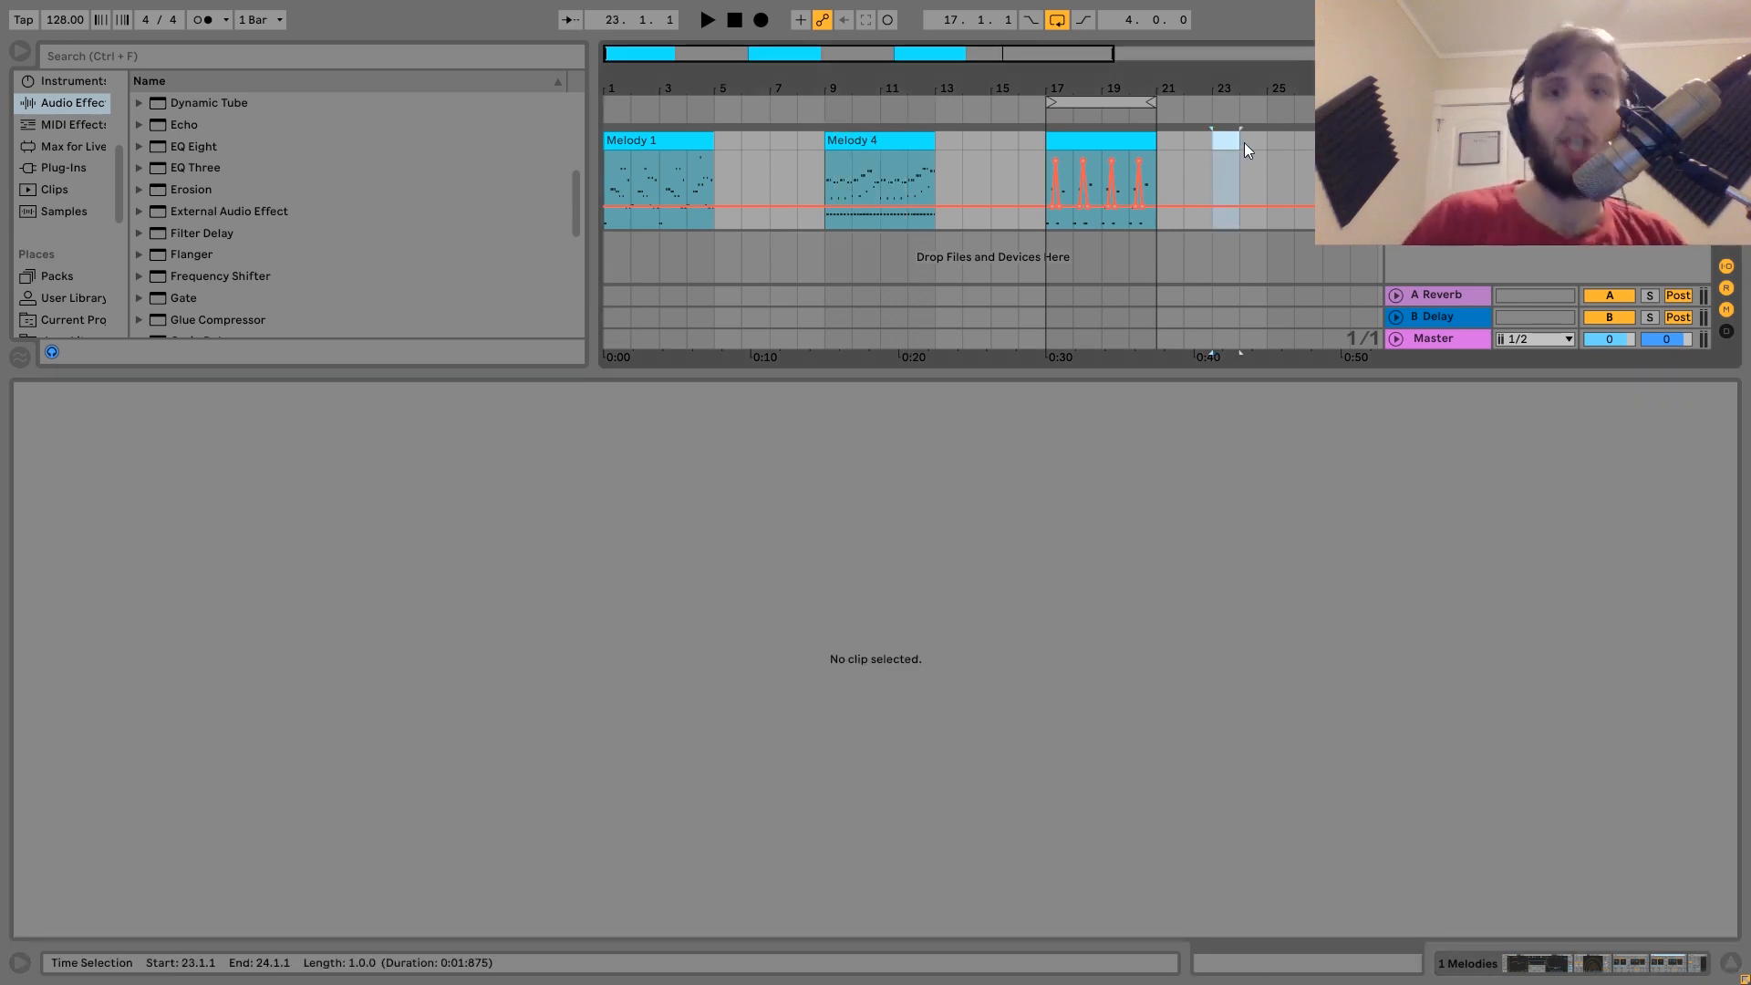
{"action": "left_click", "coordinate": [1077, 144]}
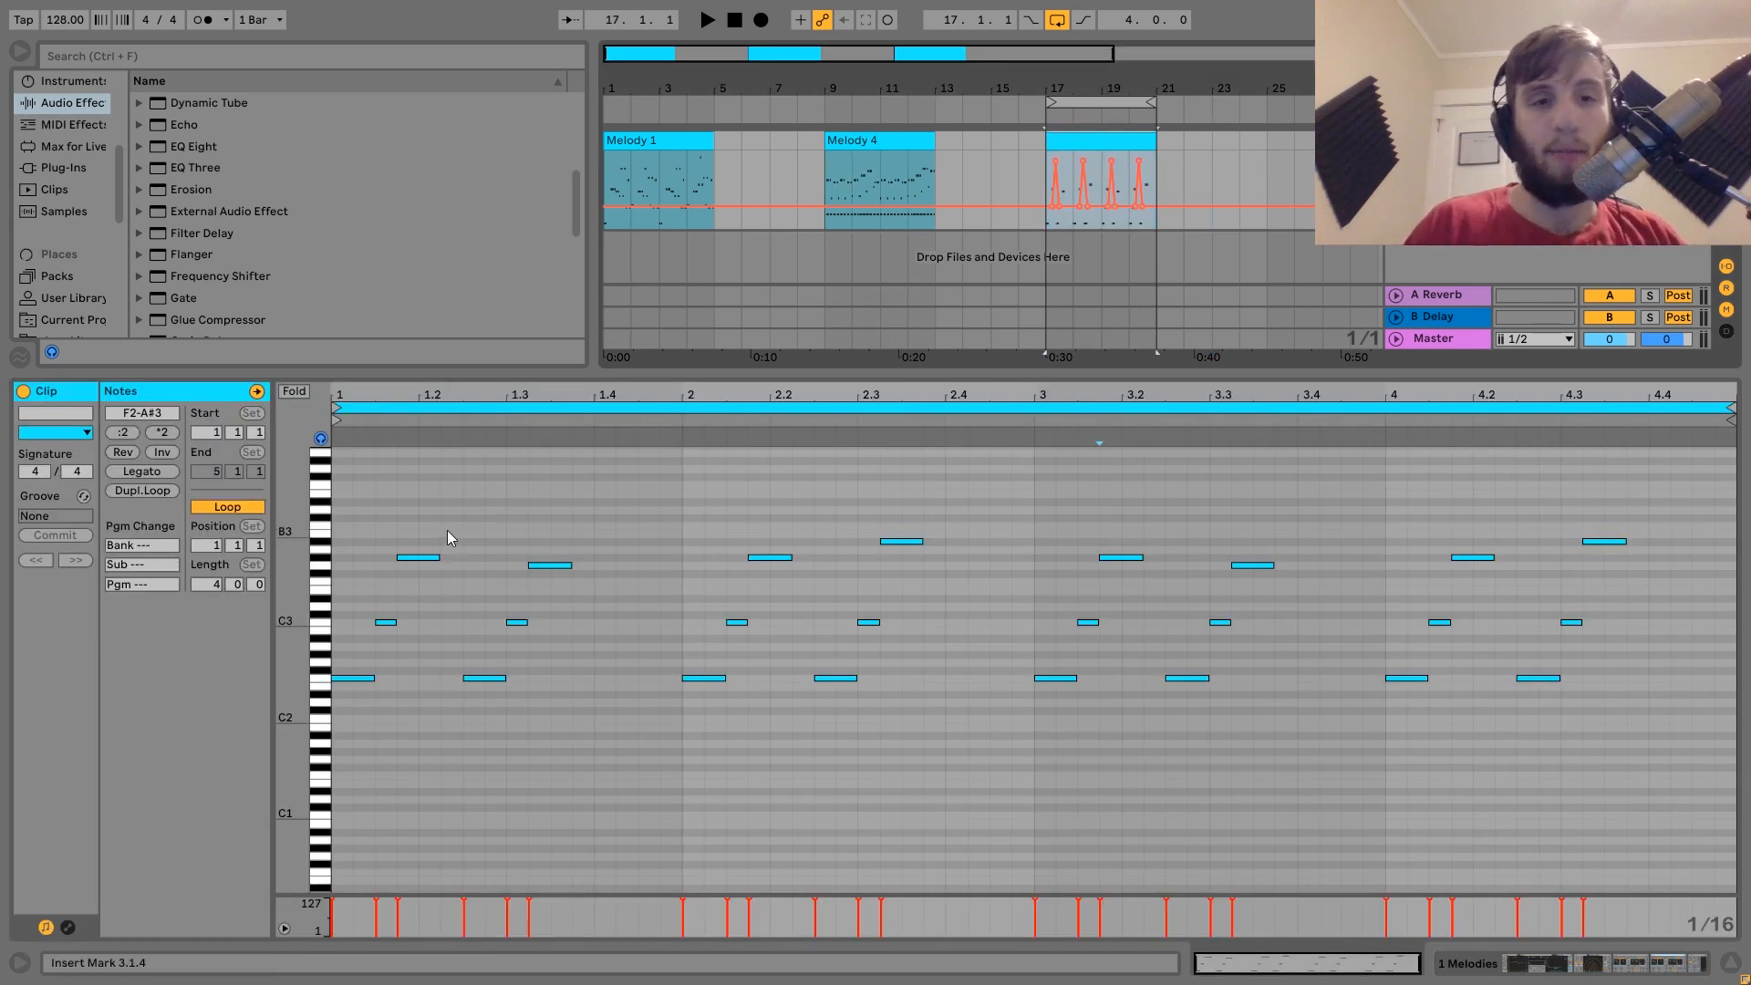